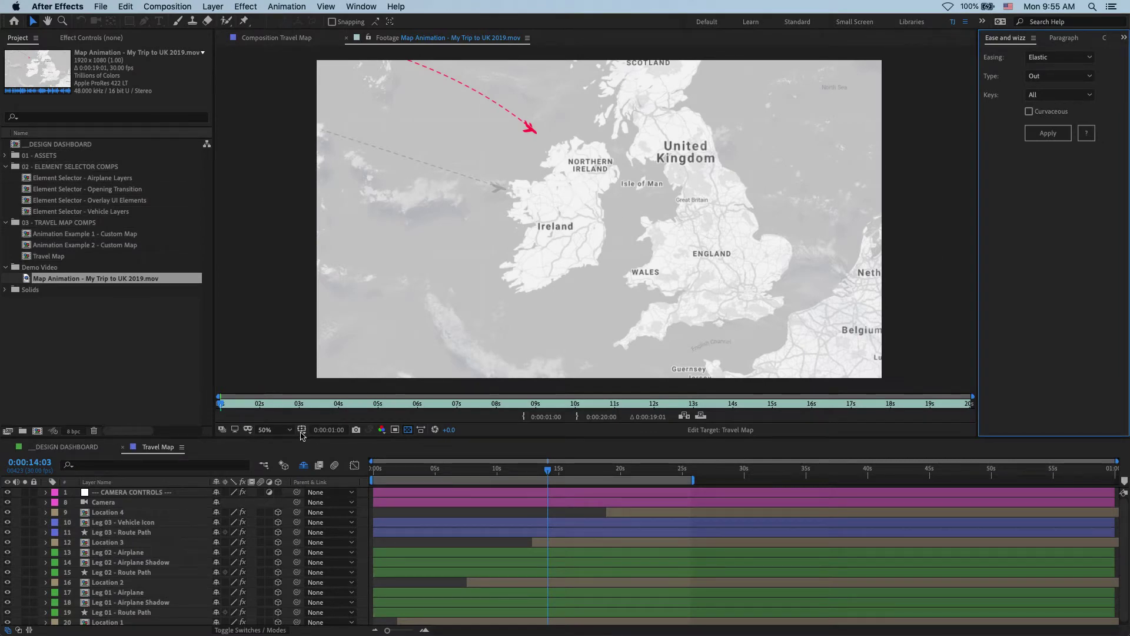
Play the trip map animation, then rewind to the Dublin to Holyhead ferry leg.
drag(228, 406, 253, 409)
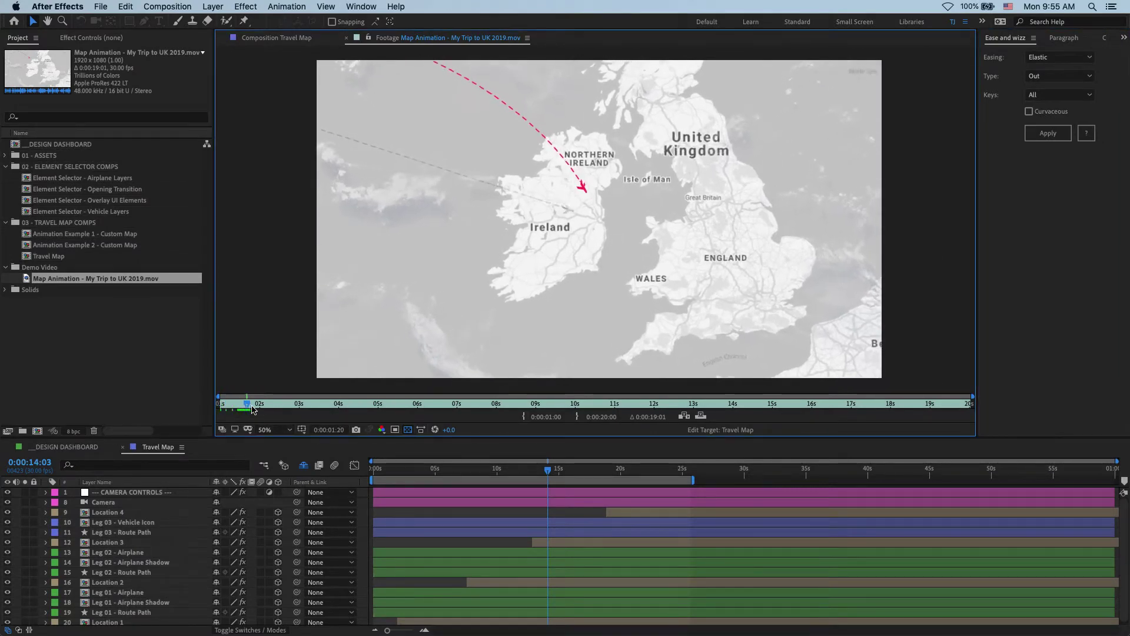
key(space)
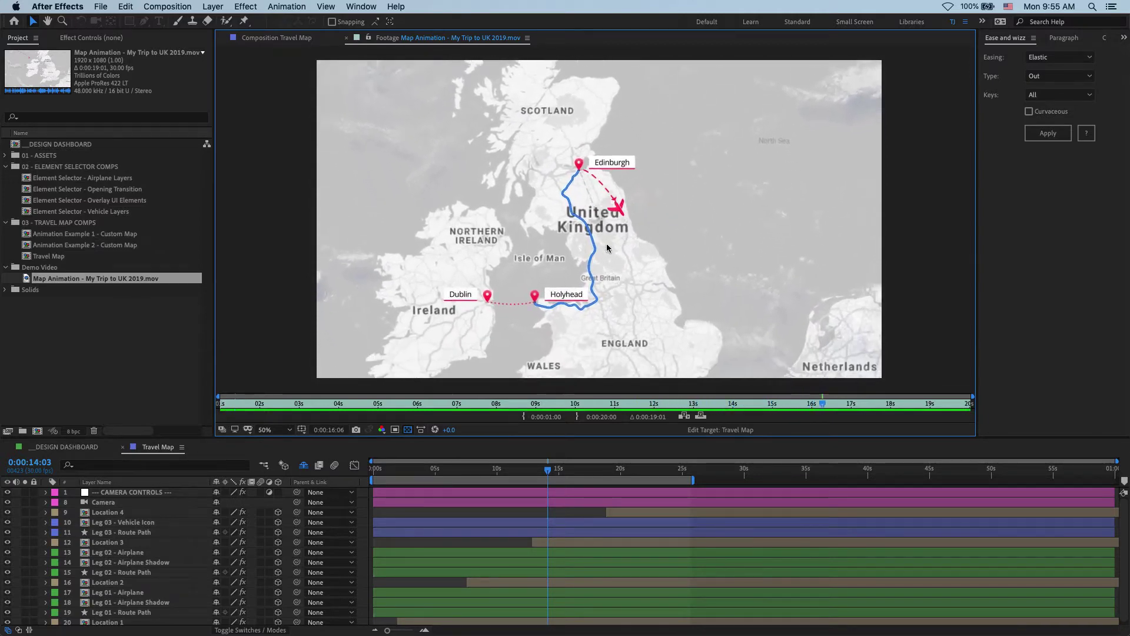
click(759, 405)
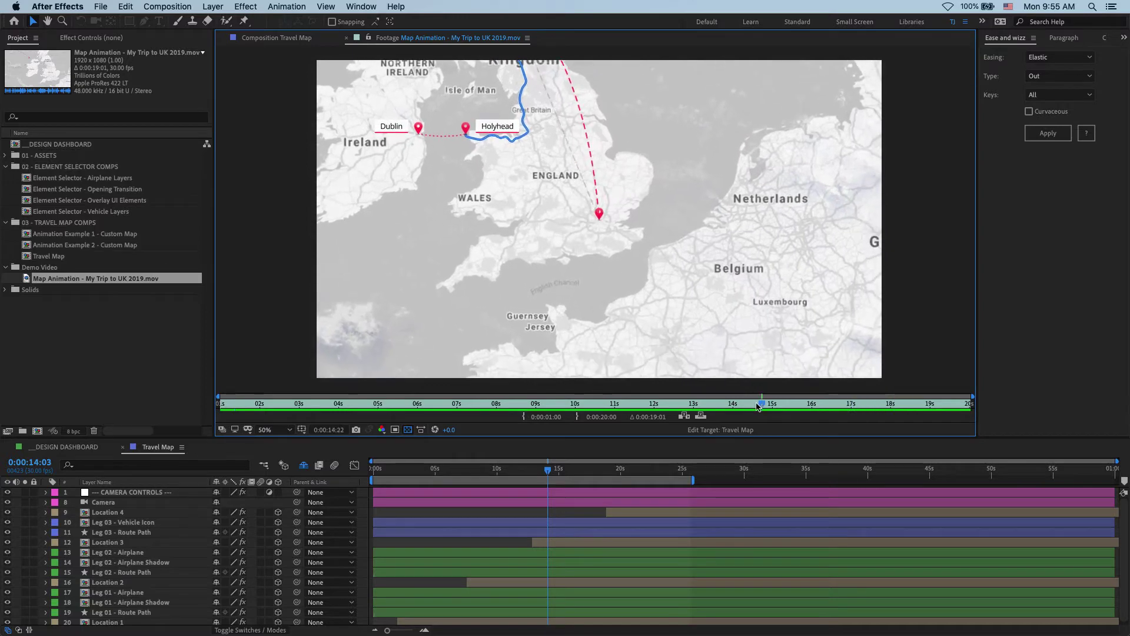
drag(758, 406, 634, 404)
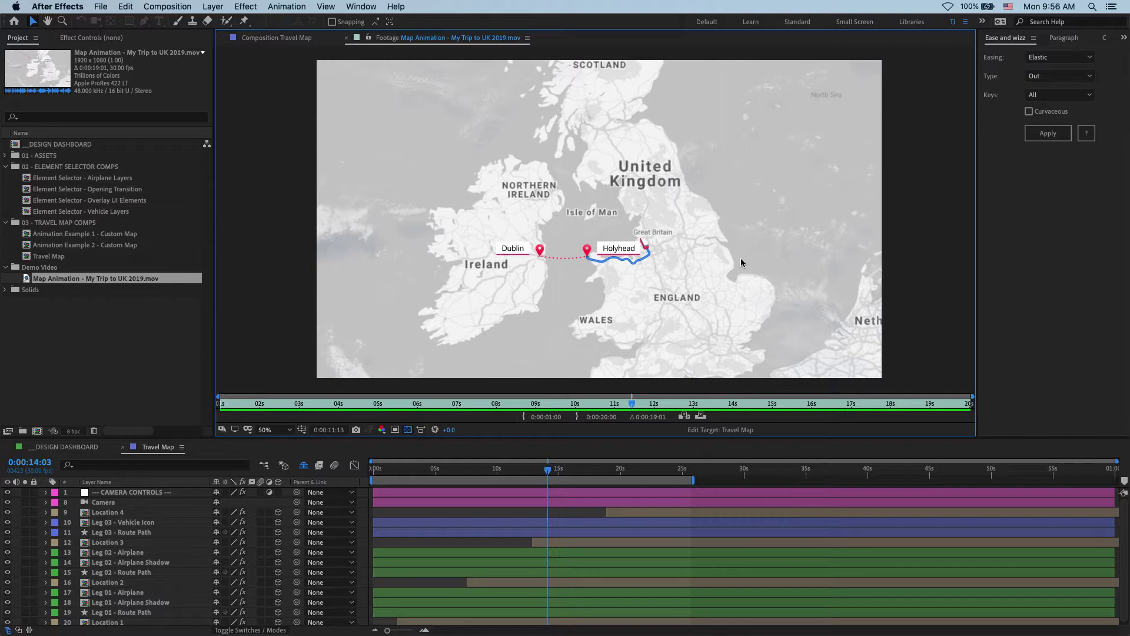
Close the trip footage preview and collapse the Demo Video folder in the project.
click(346, 37)
click(6, 268)
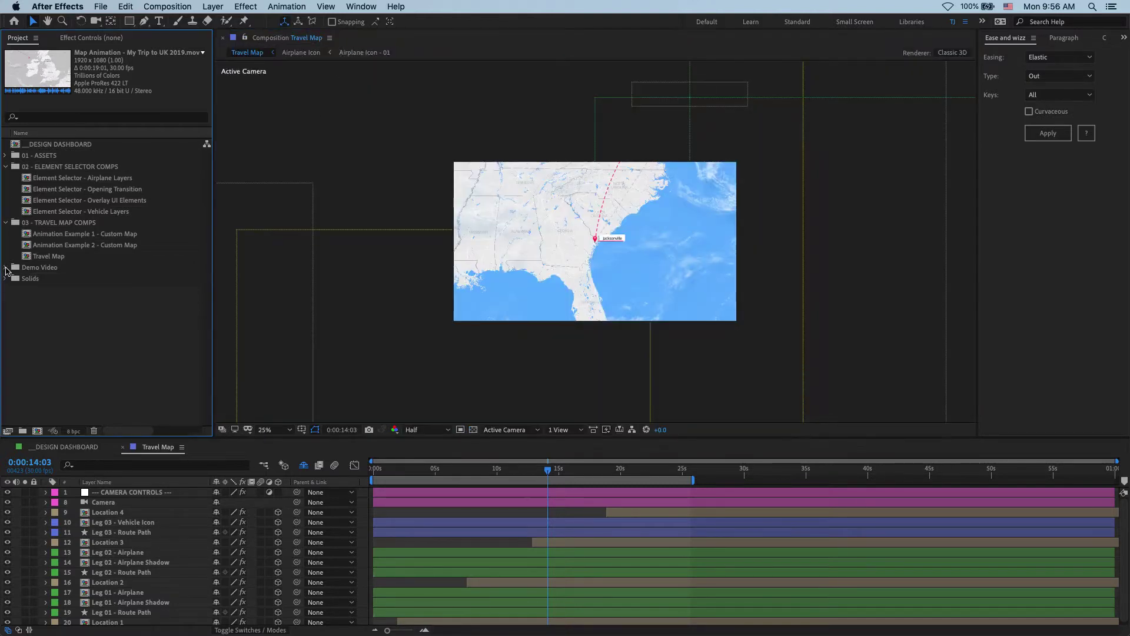
click(48, 311)
click(74, 236)
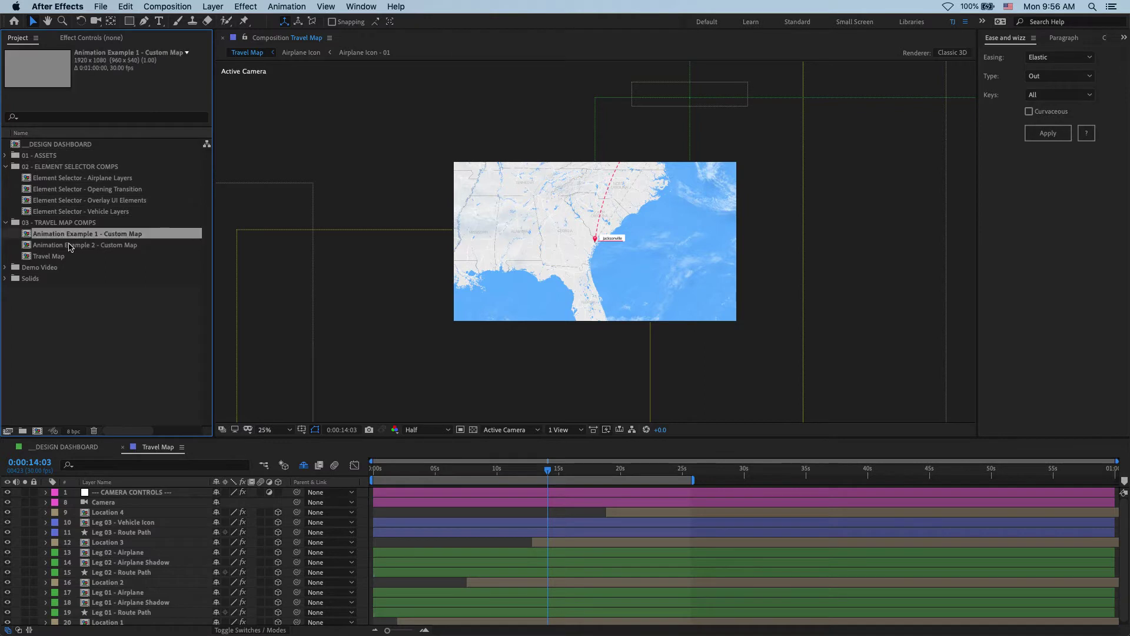
click(71, 246)
click(64, 258)
click(68, 236)
shift+click(64, 257)
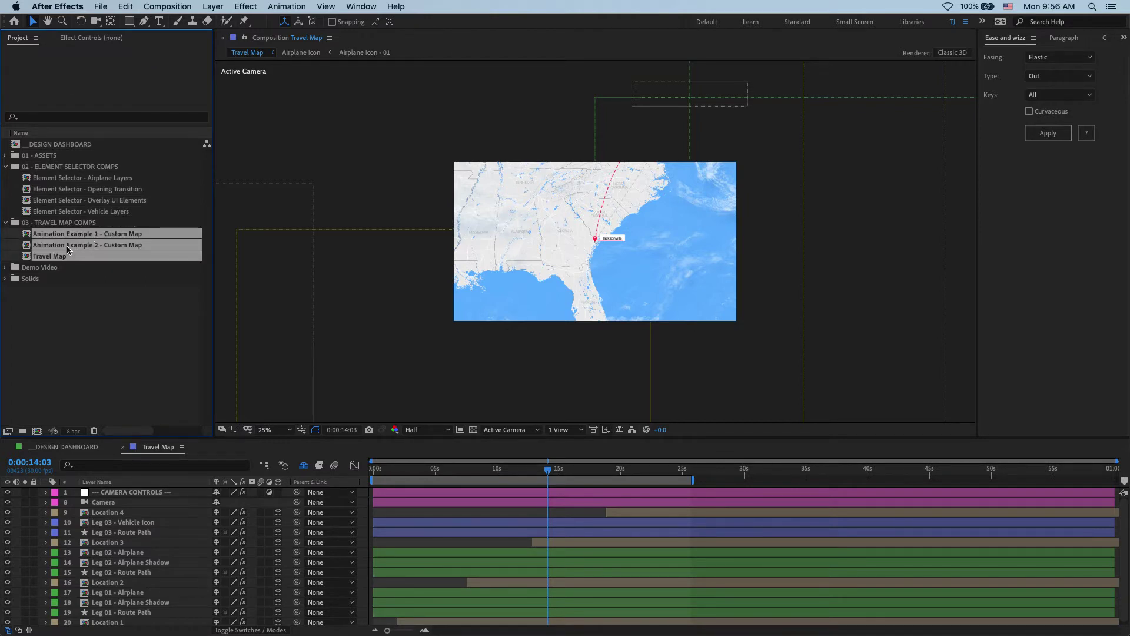
click(92, 294)
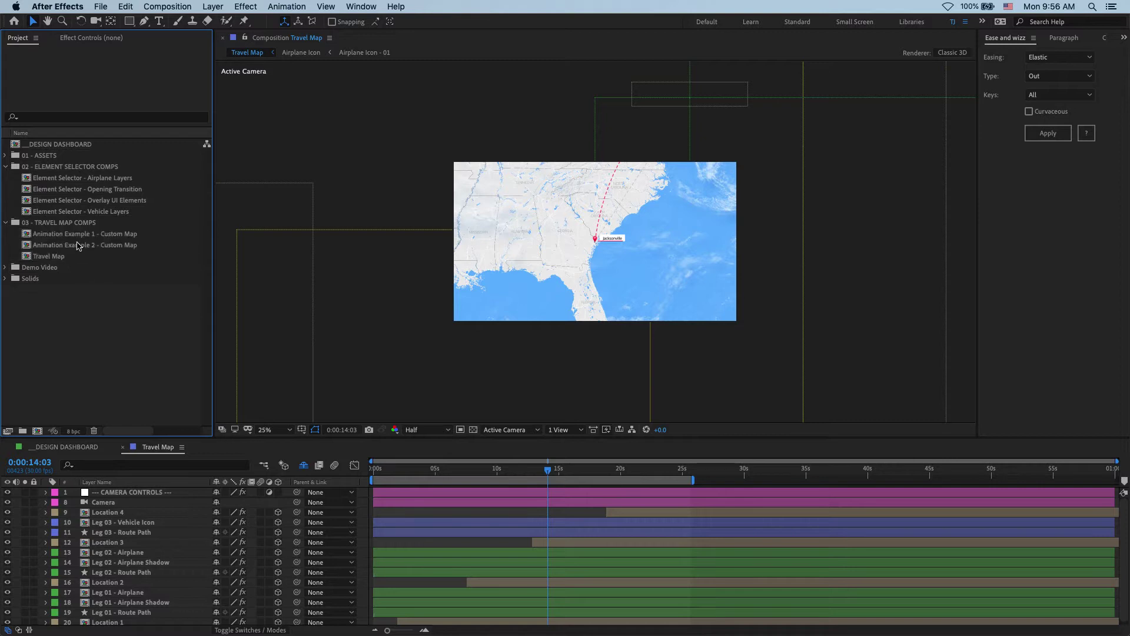
Open Animation Example 2 - Custom Map at 50% zoom and scrub its timeline.
double_click(80, 247)
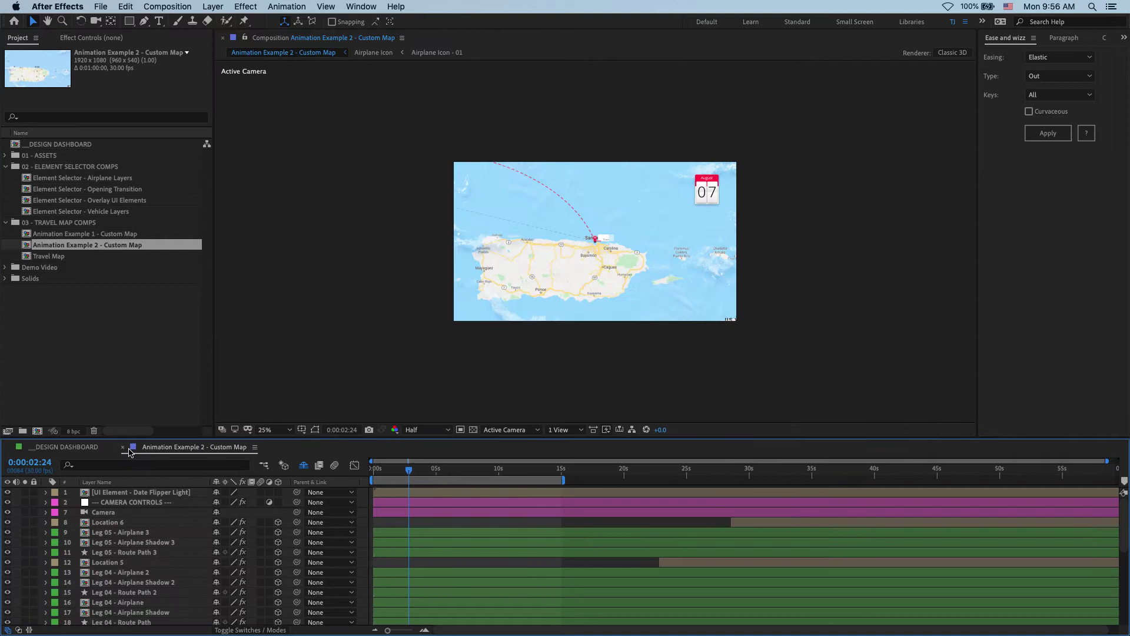
key(period)
key(period)
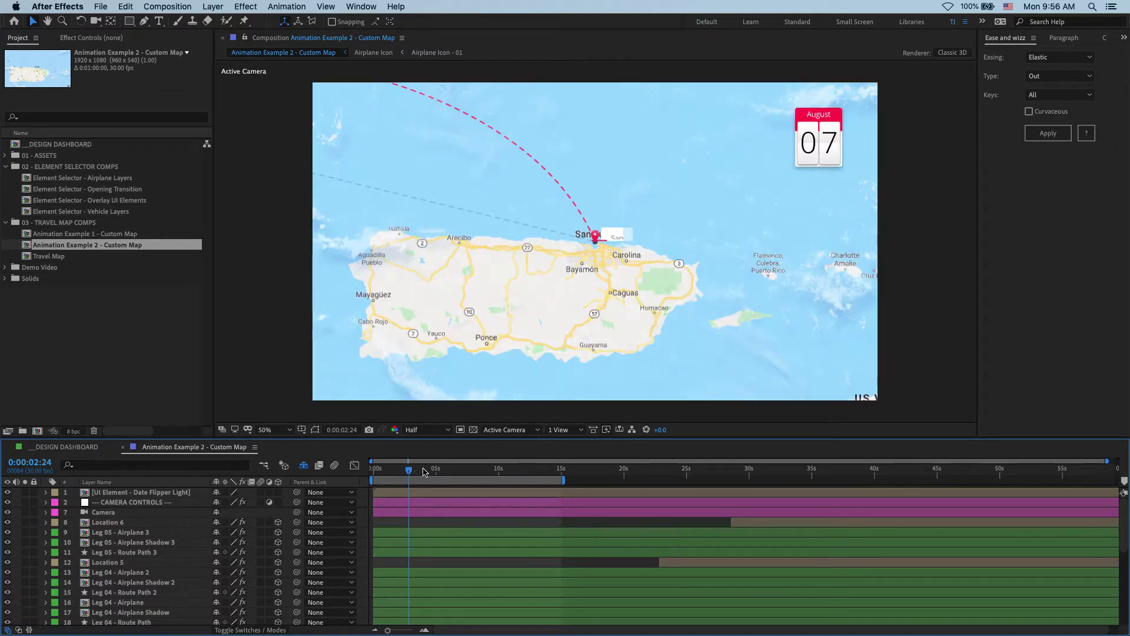
drag(424, 471, 581, 471)
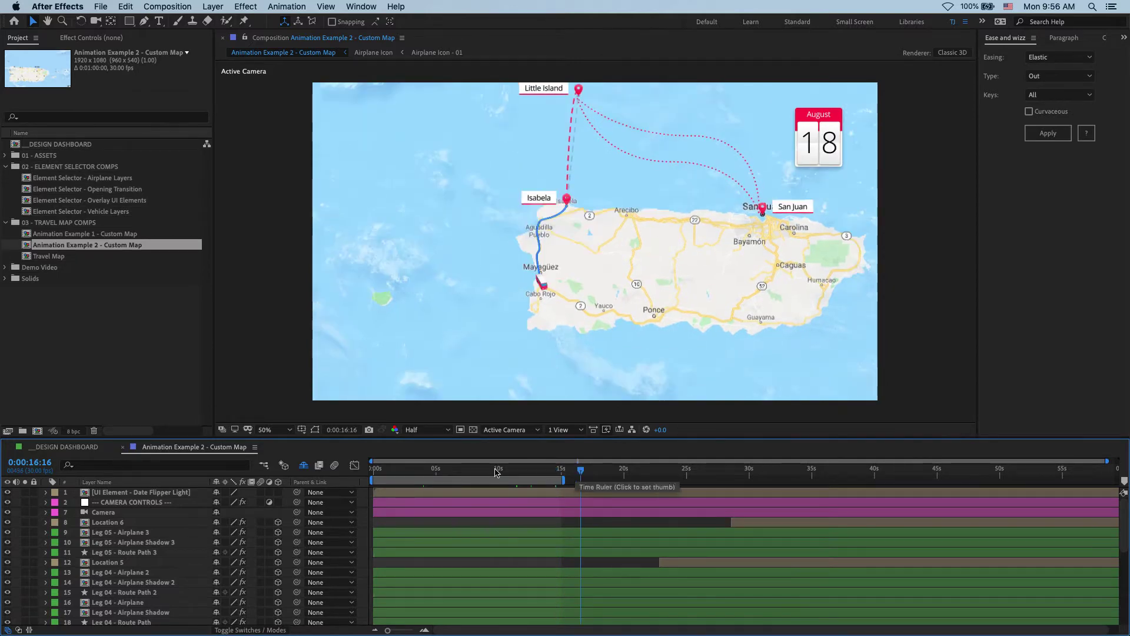
click(481, 469)
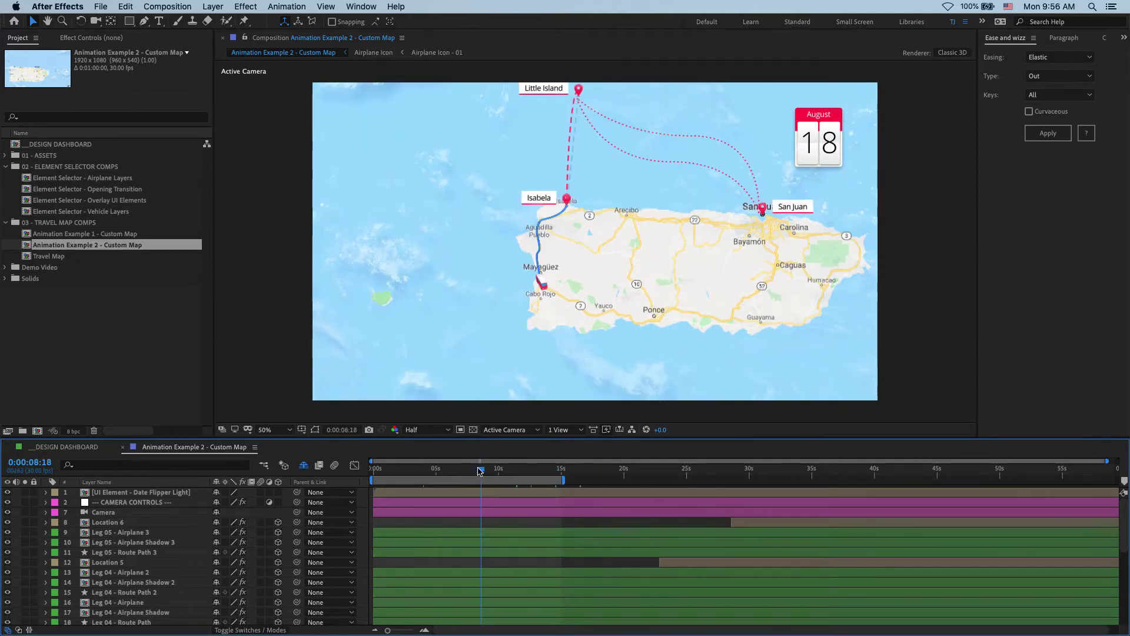
Duplicate the Animation Example 2 comp and rename it 'Map Animation - My Trip to UK 2019'.
click(113, 246)
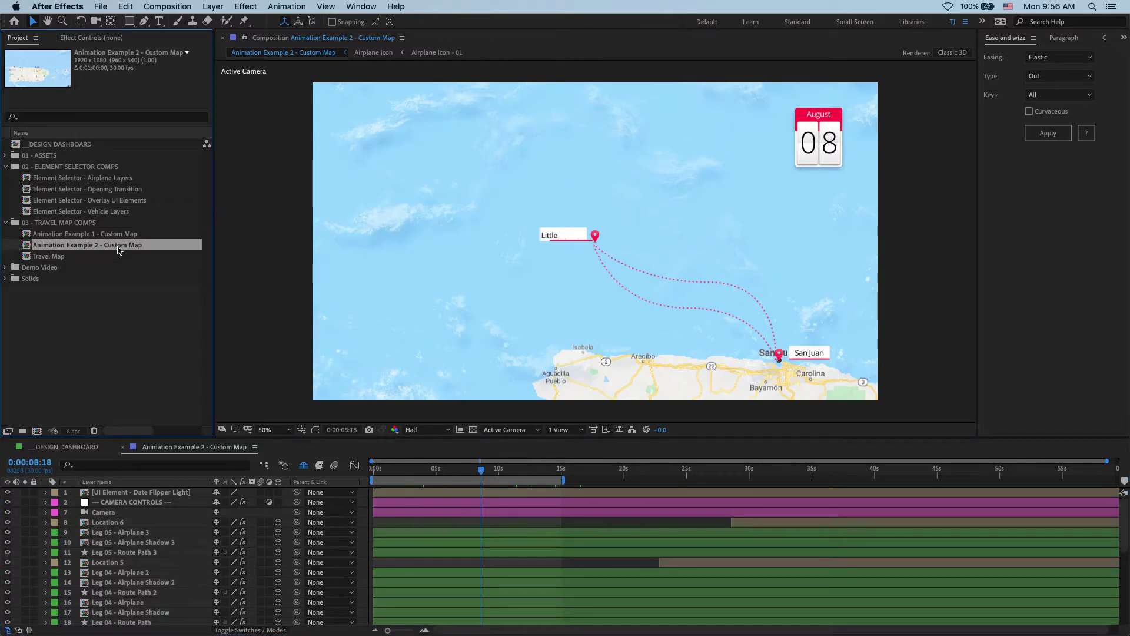
key(super+d)
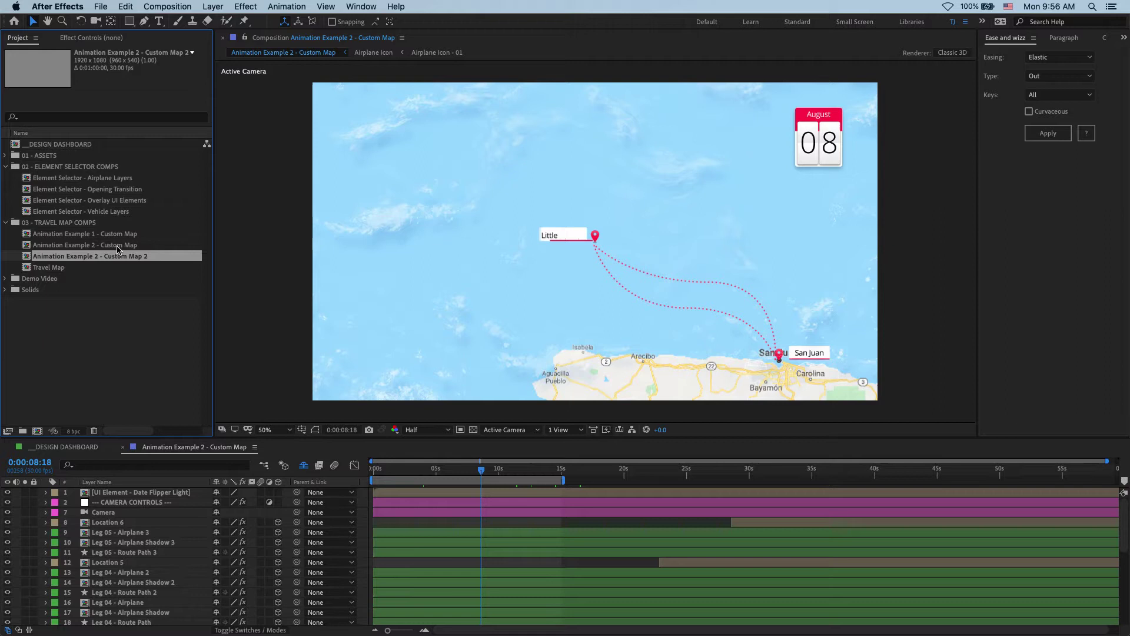
key(Return)
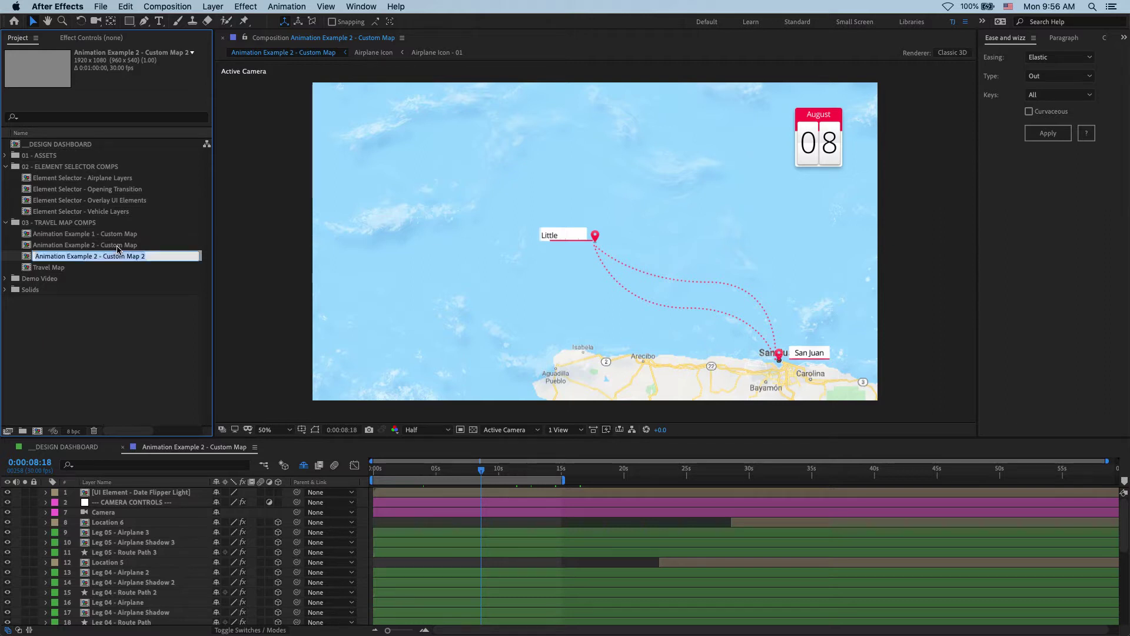
text(M)
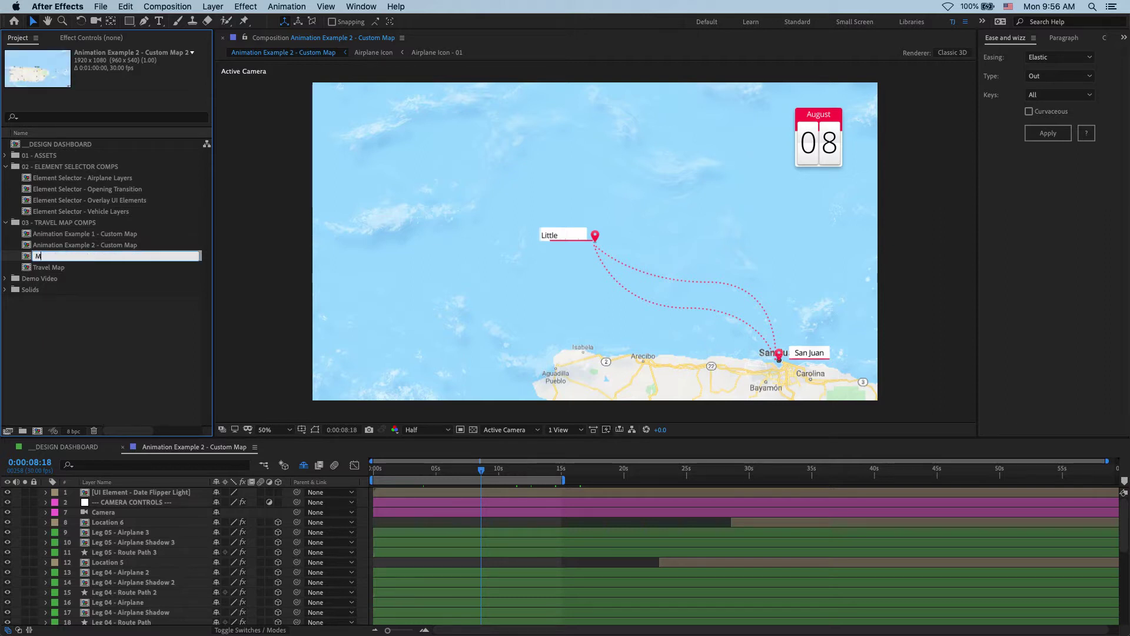
text(ap Anim)
text( 202)
text(9)
key(Return)
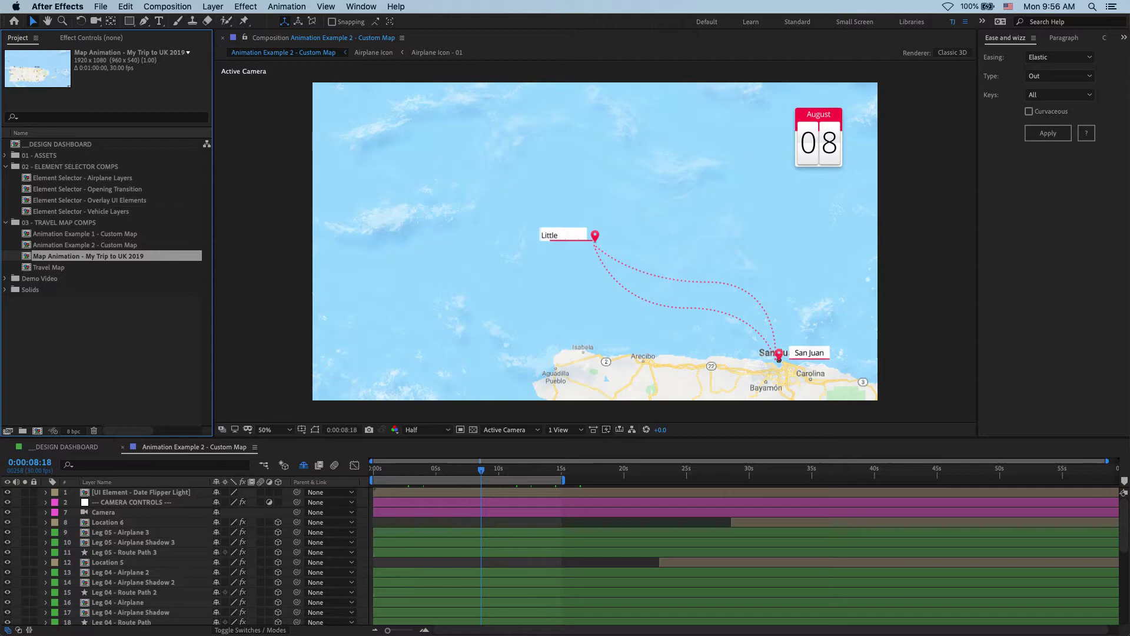
Open the renamed trip comp, close the old timeline and pan the map preview.
double_click(133, 257)
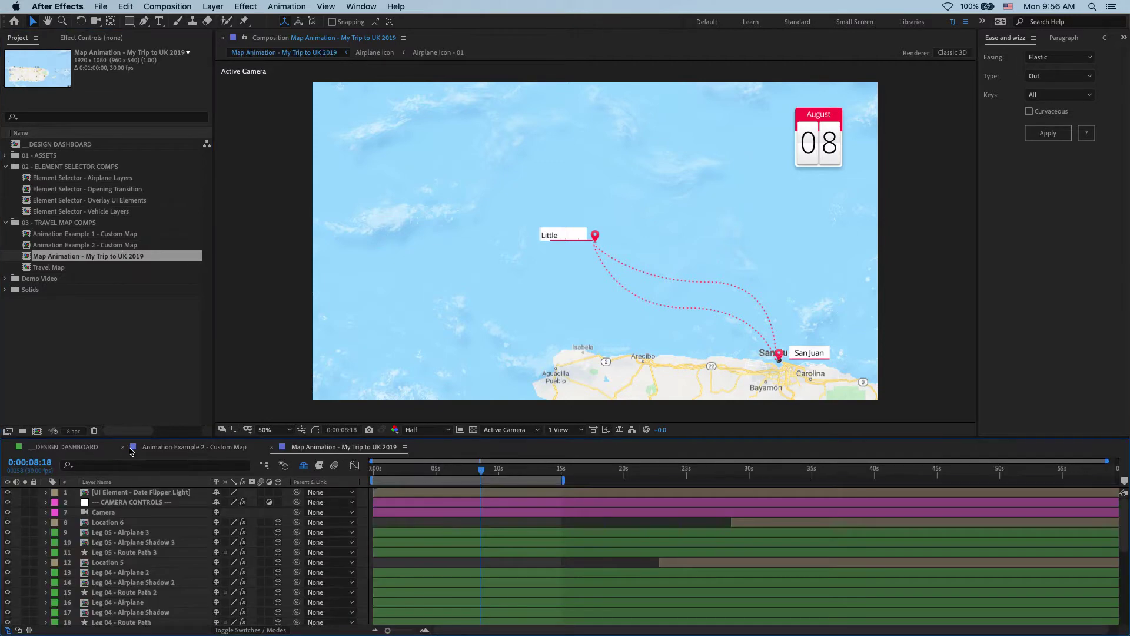
click(123, 447)
key(h)
drag(688, 329, 660, 323)
key(v)
click(431, 469)
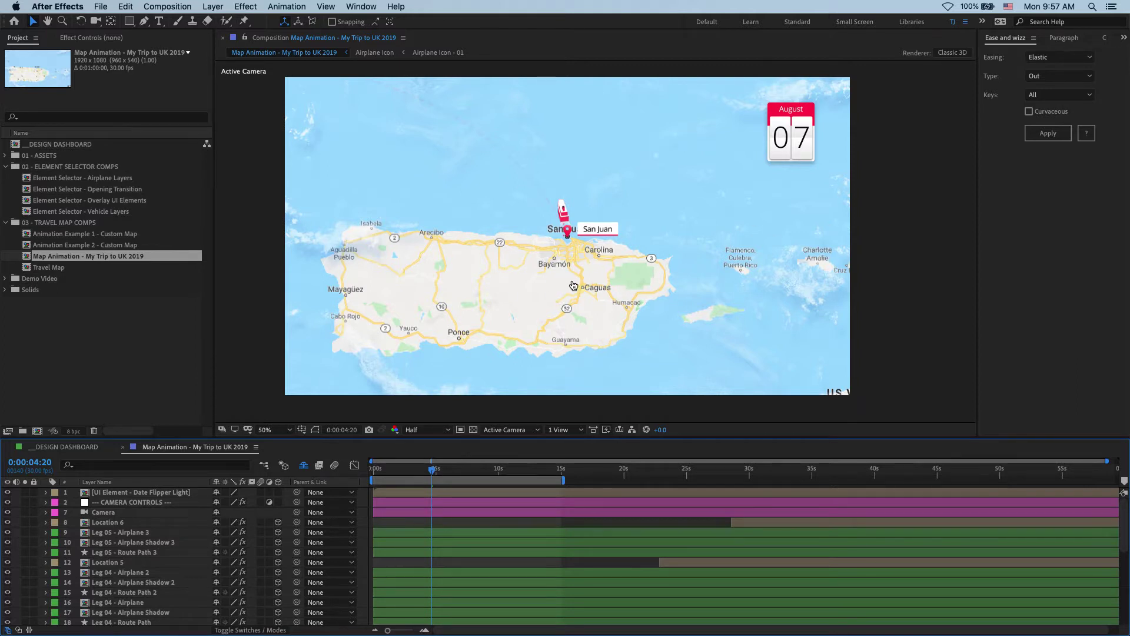
In Google Maps, zoom to the UK and get directions from Dublin to London.
key(super+Tab)
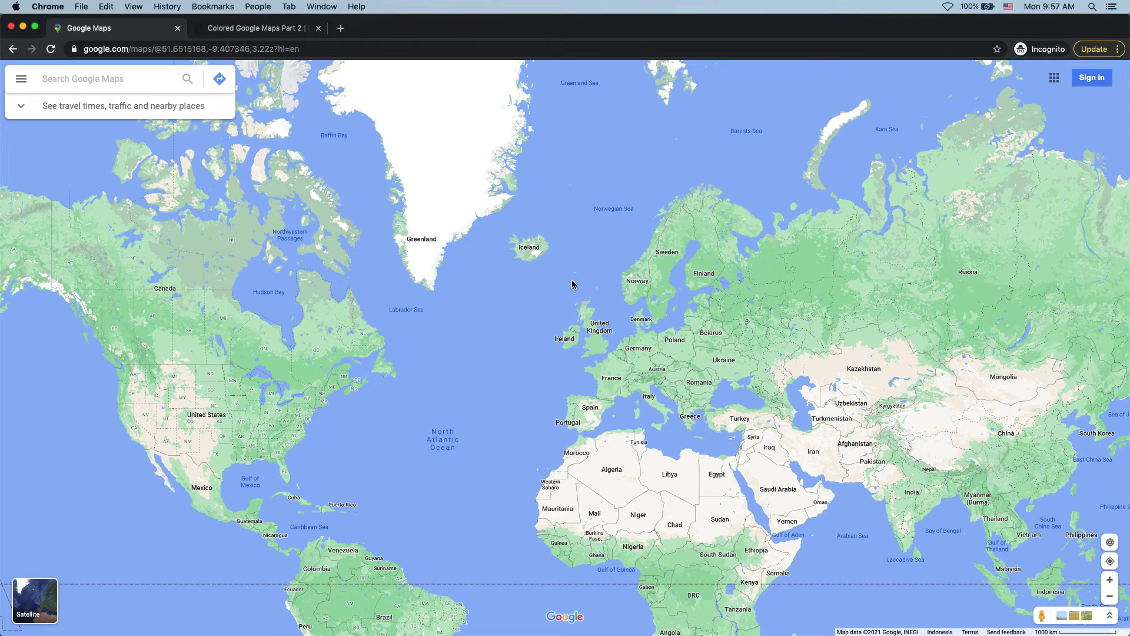
scroll(610, 326, up, 3)
scroll(548, 343, up, 5)
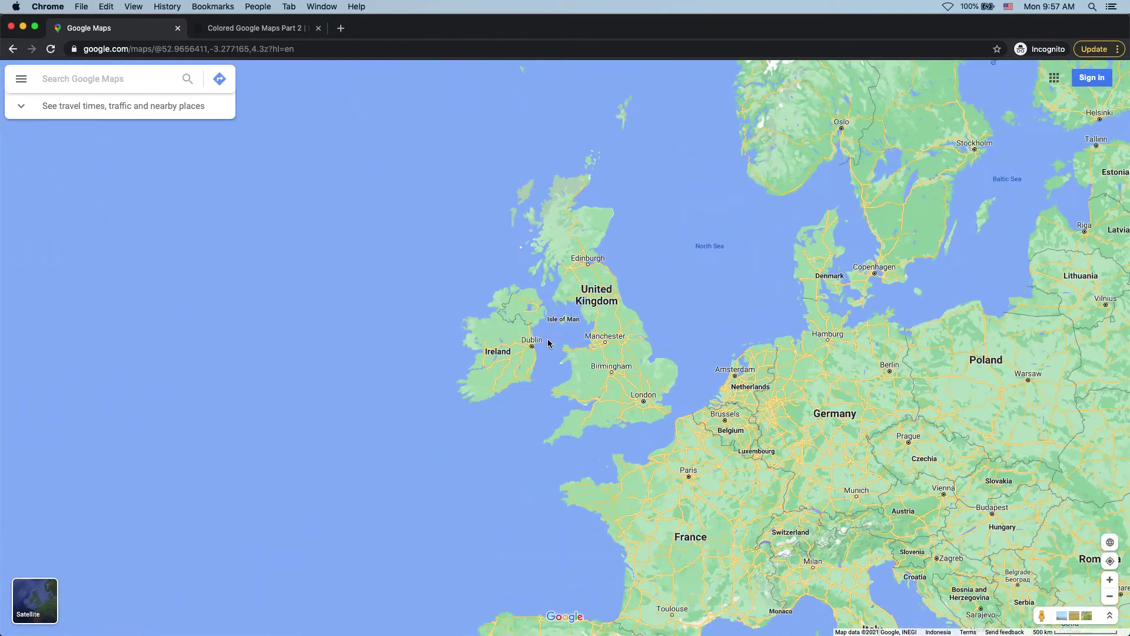
scroll(563, 353, down, 2)
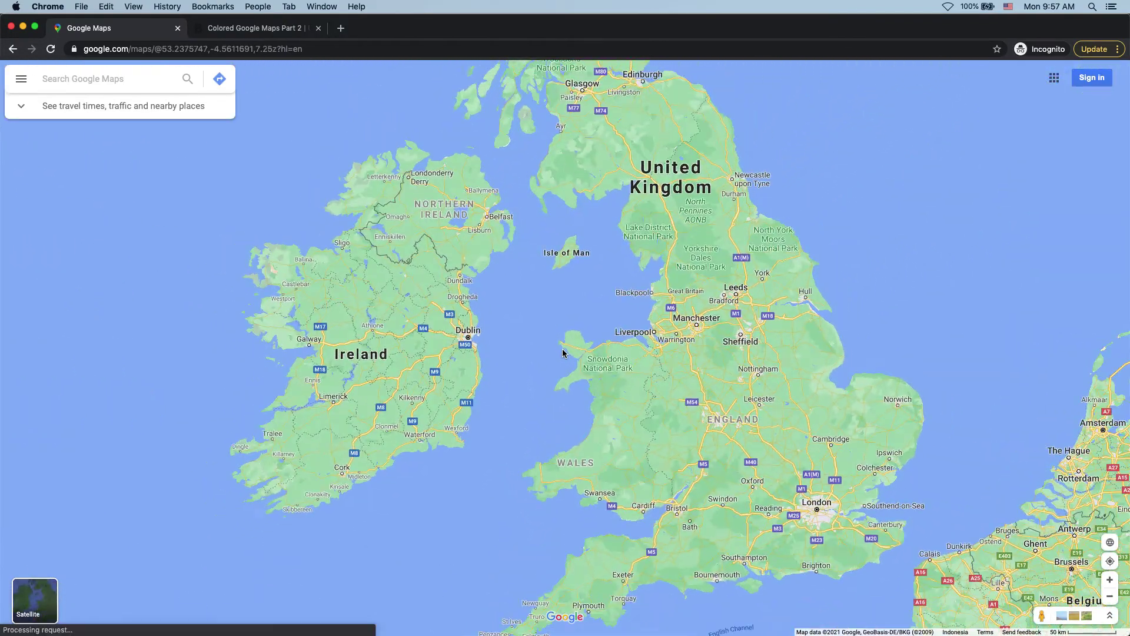
right_click(472, 334)
click(525, 366)
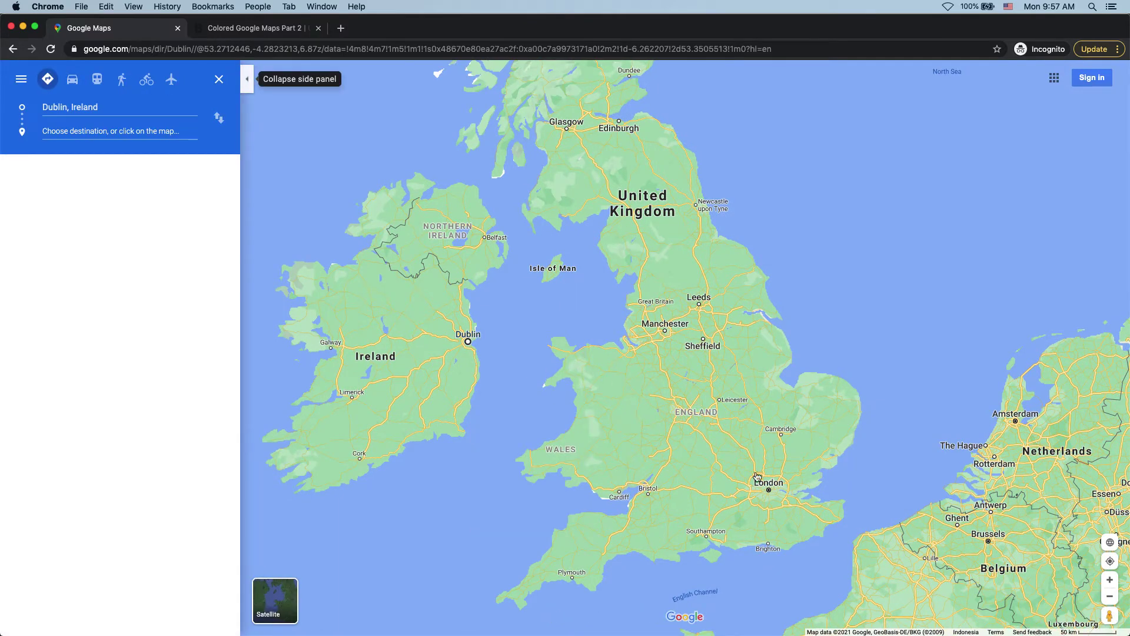
right_click(770, 488)
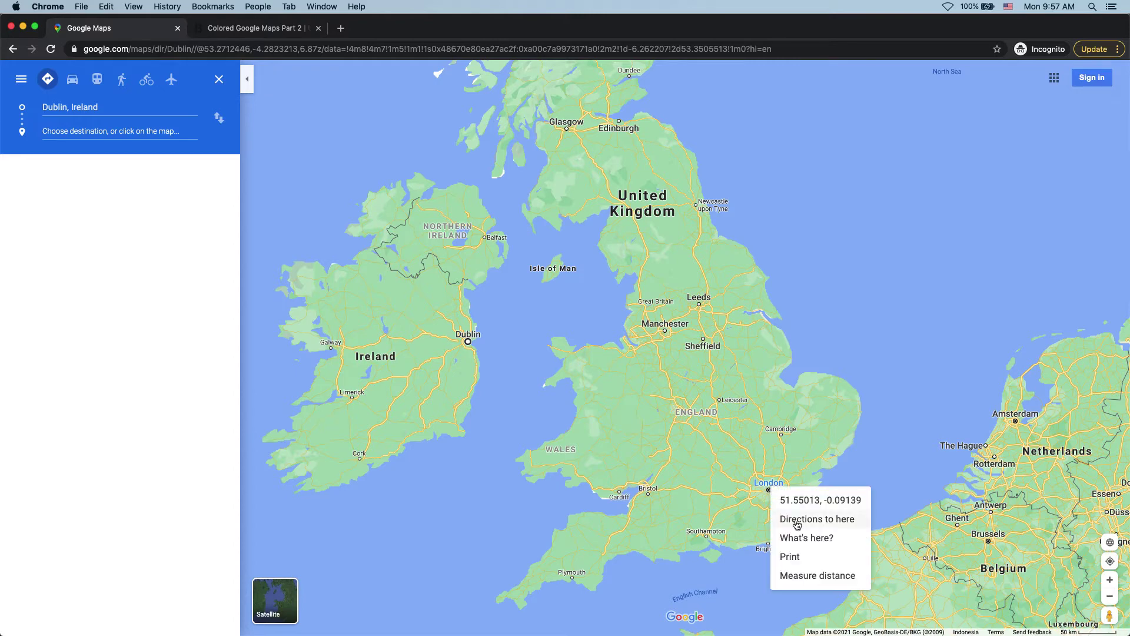
click(795, 521)
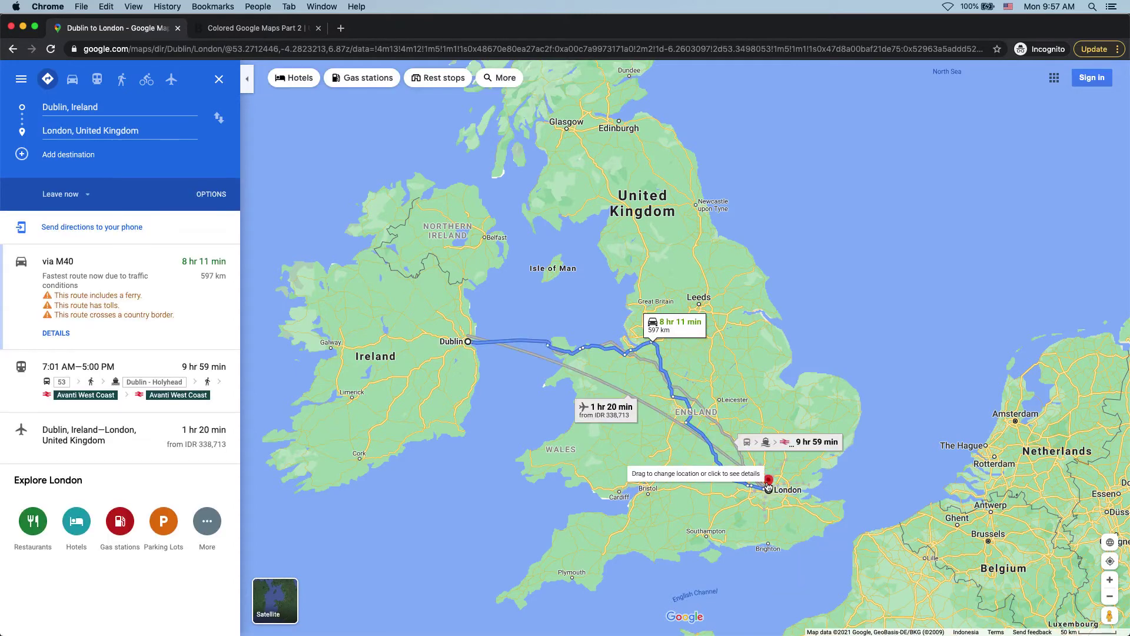
Drag the route north through Scotland and across via Holyhead, framing Britain and Ireland.
drag(659, 356, 621, 124)
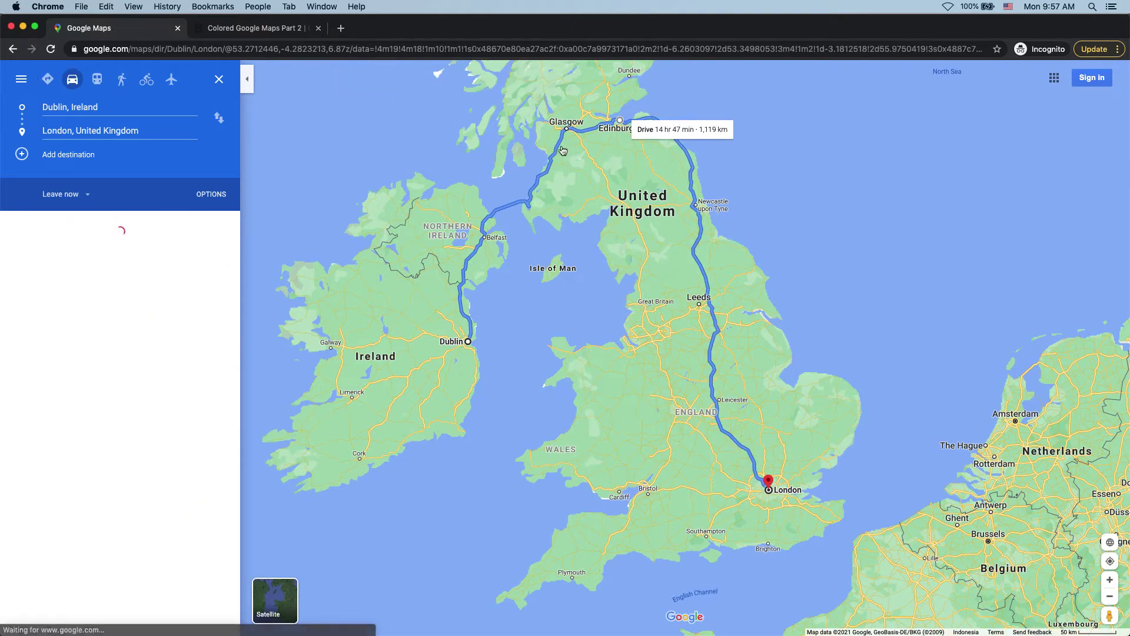
drag(556, 156, 558, 353)
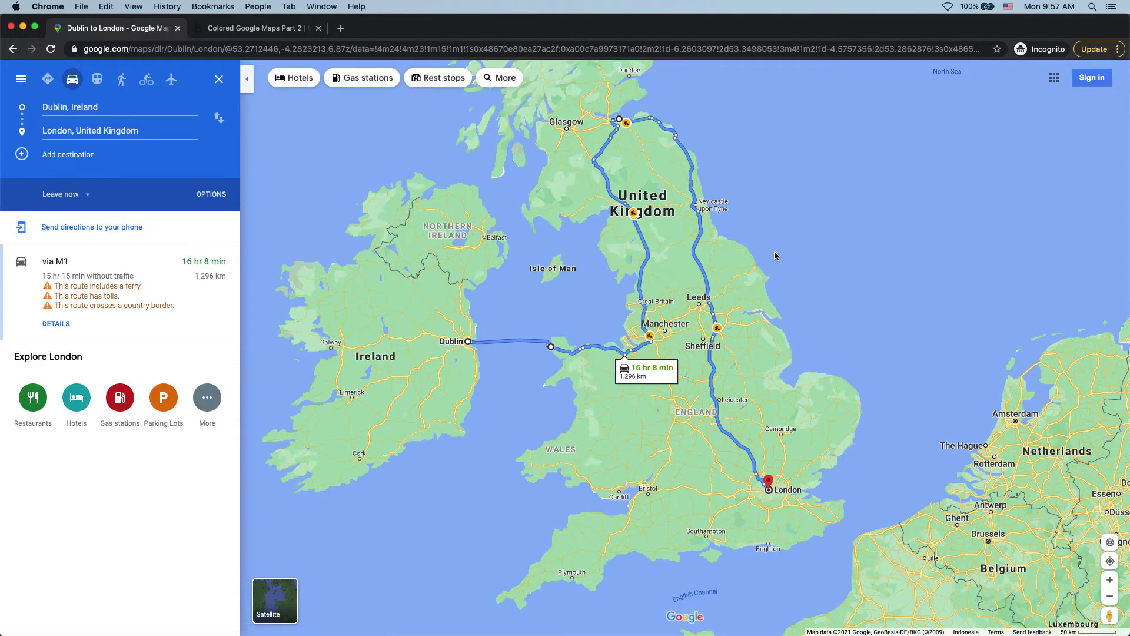
drag(775, 256, 821, 270)
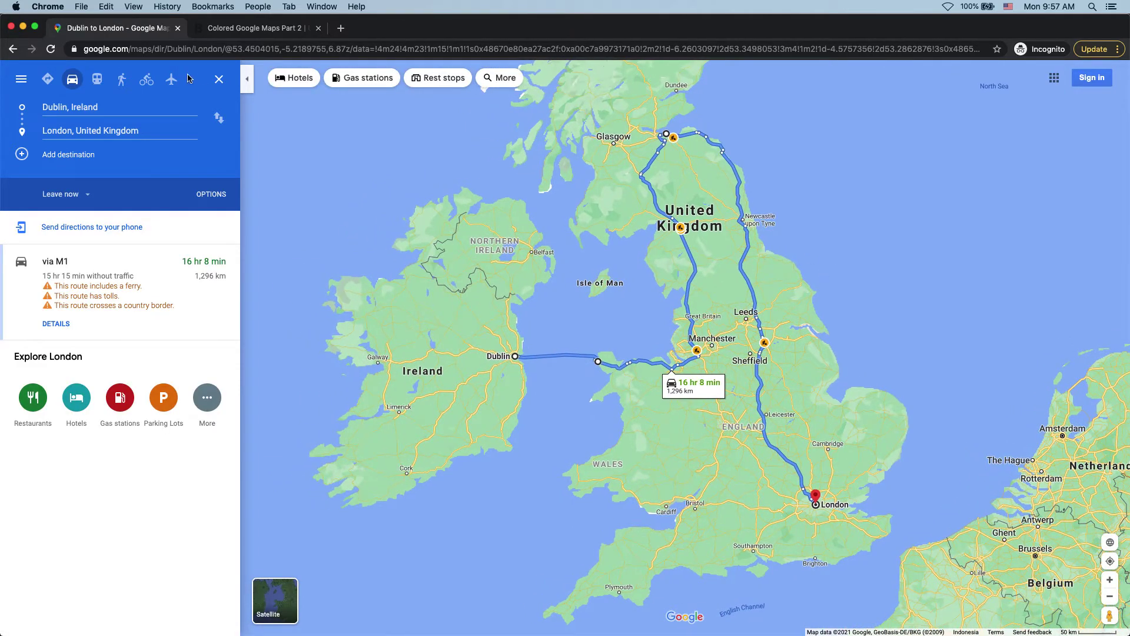
click(247, 79)
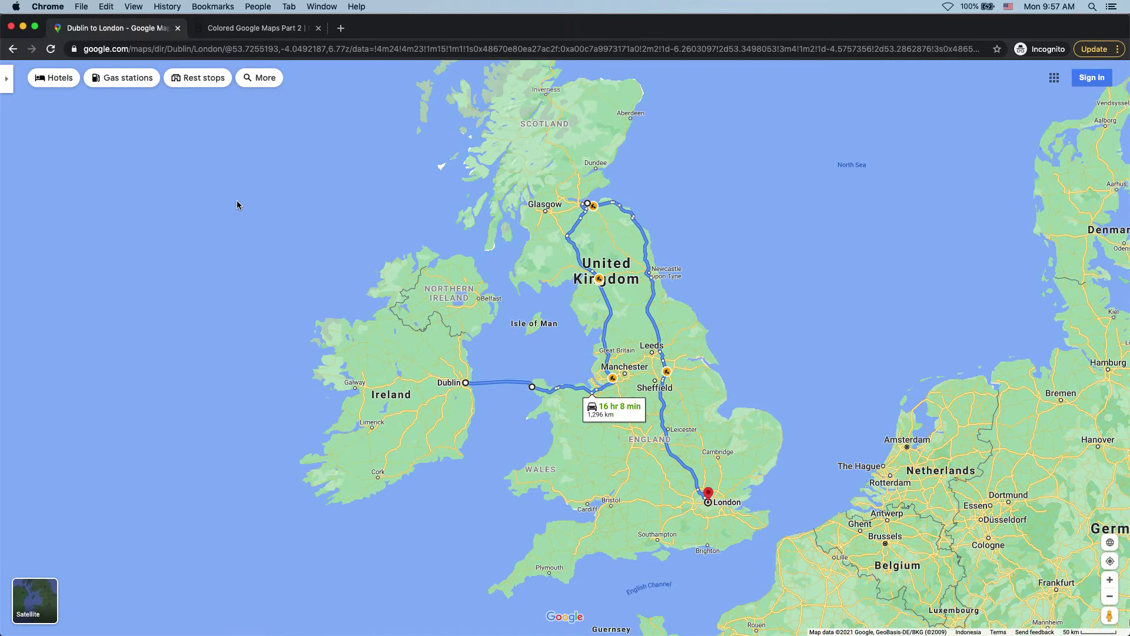
drag(42, 97, 1057, 593)
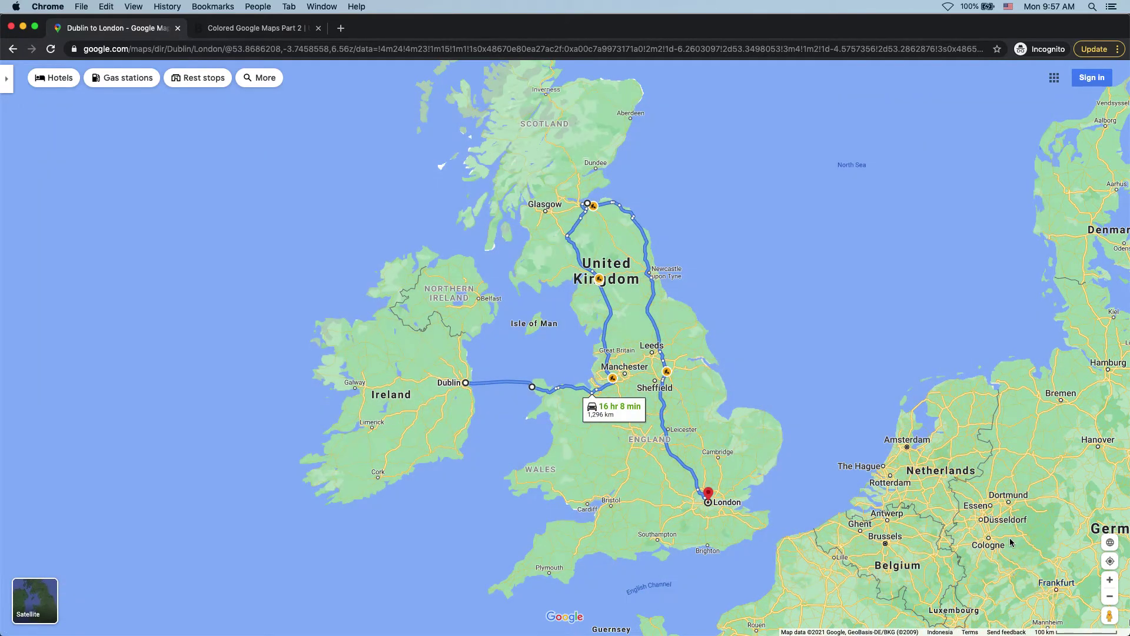
Clear the Dublin-to-London route and zoom out to include northern Europe.
click(6, 79)
click(252, 86)
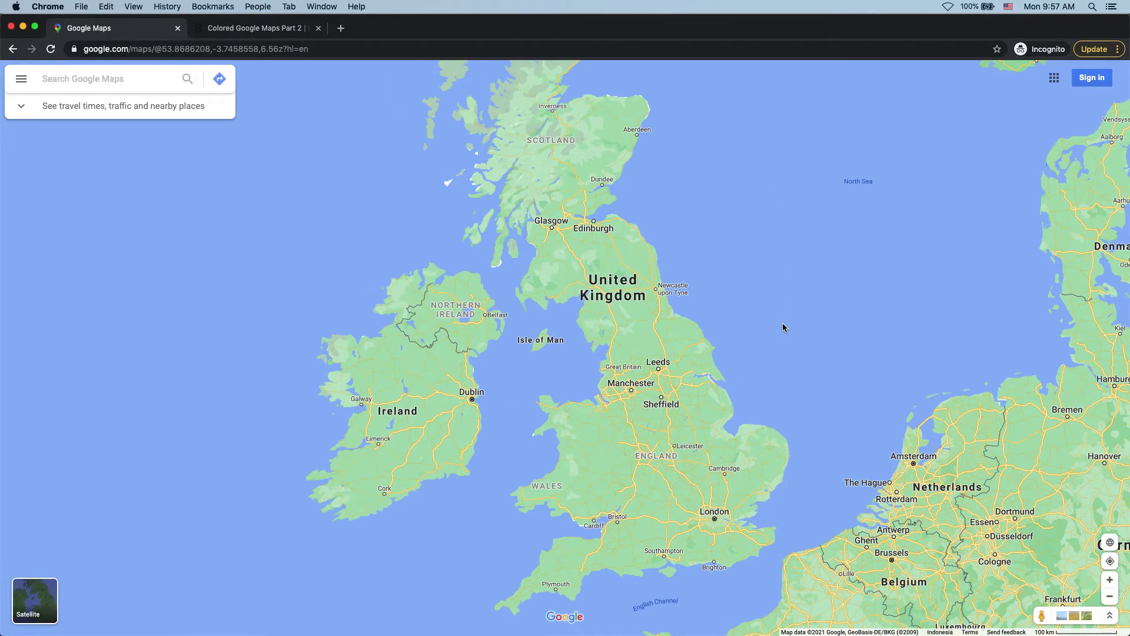
scroll(783, 327, down, 5)
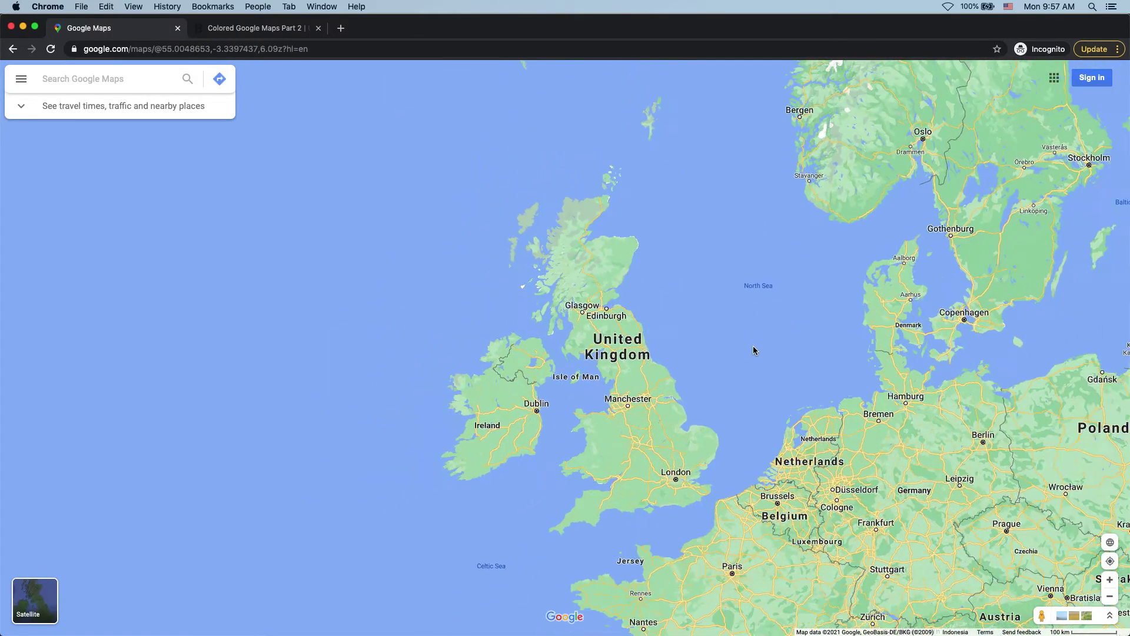
scroll(754, 351, down, 3)
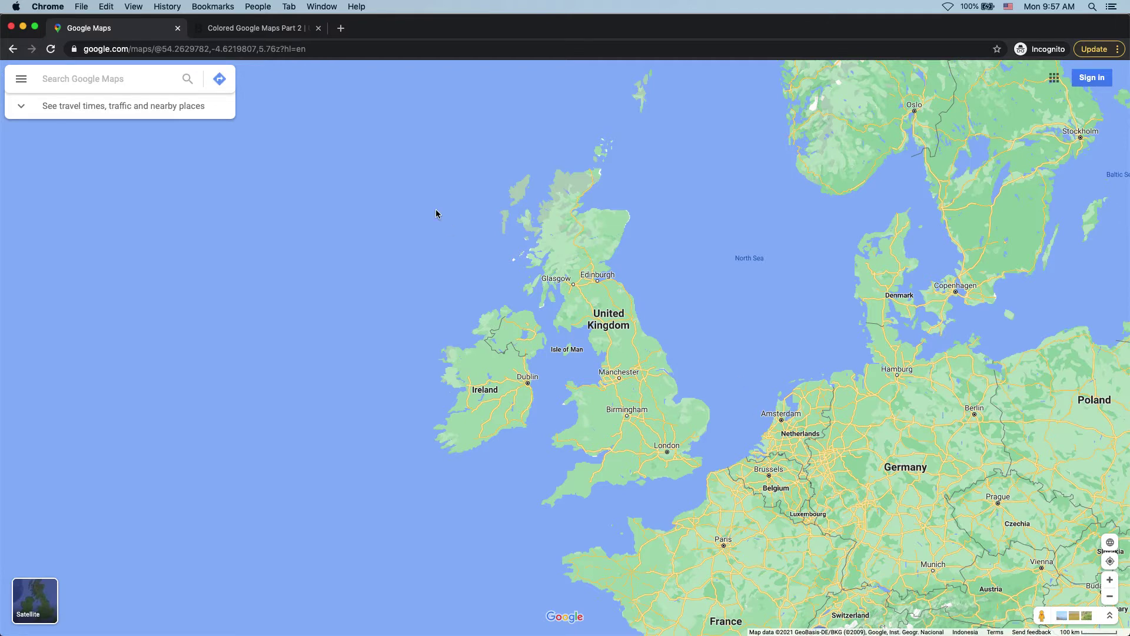
Open the Colored Google Maps Part 2 page and scroll through the styles to Silver.
click(240, 29)
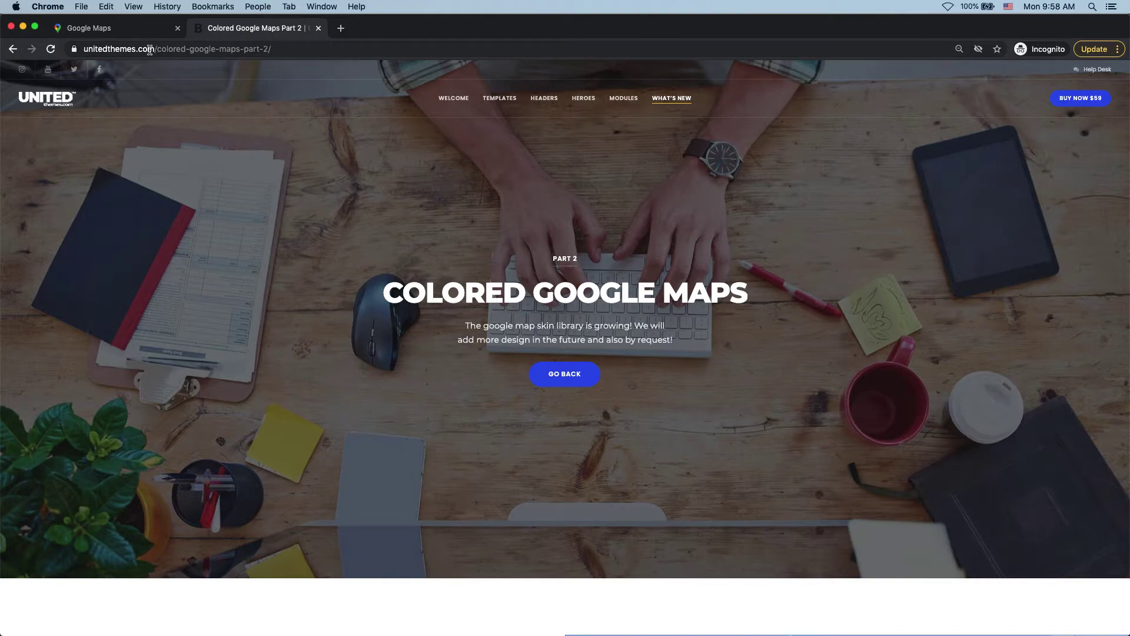
scroll(577, 275, down, 5)
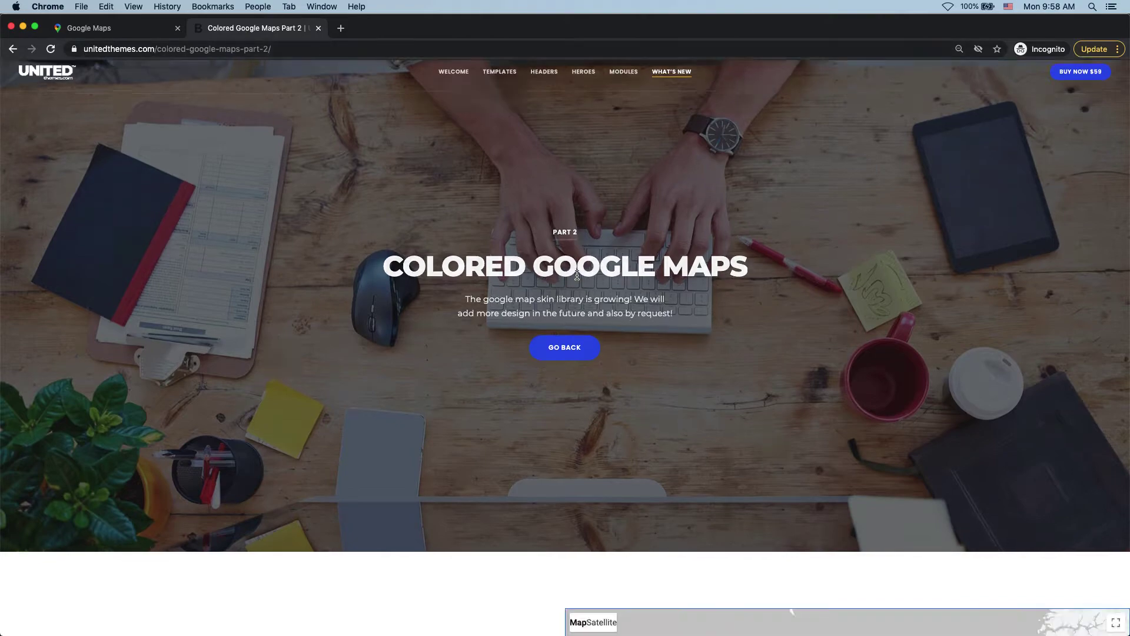
scroll(426, 309, down, 5)
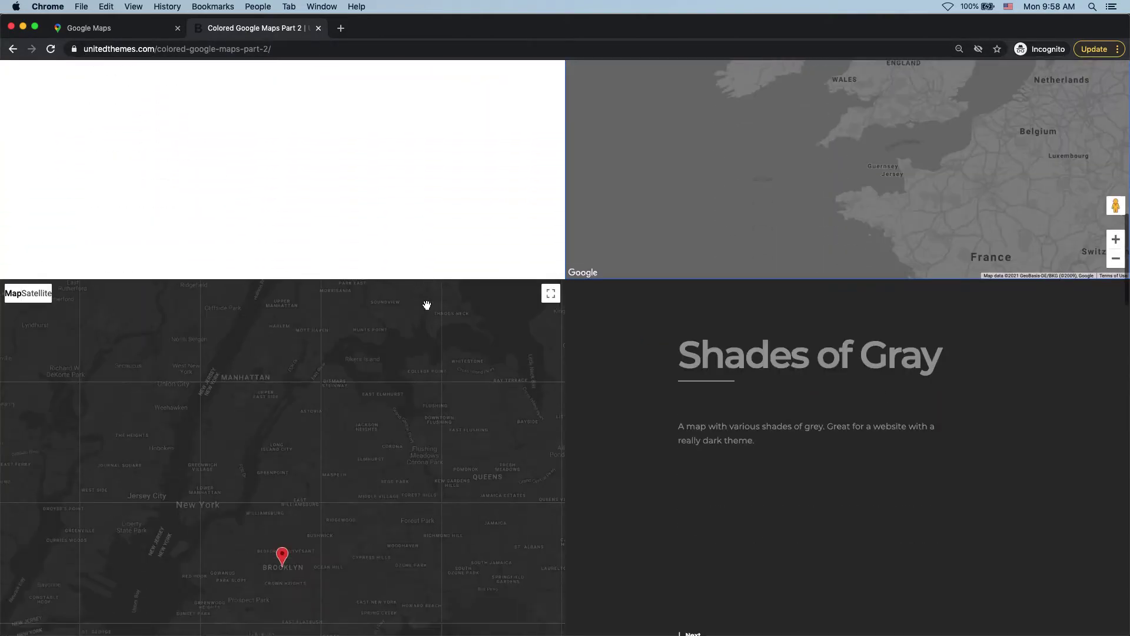
scroll(395, 305, down, 10)
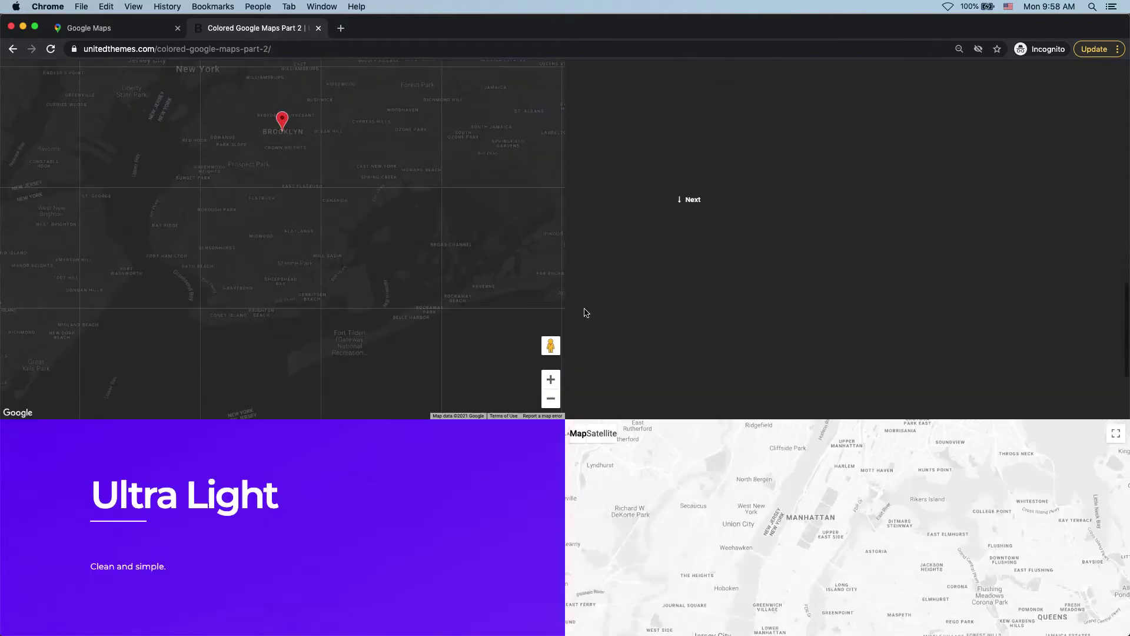
scroll(586, 312, up, 3)
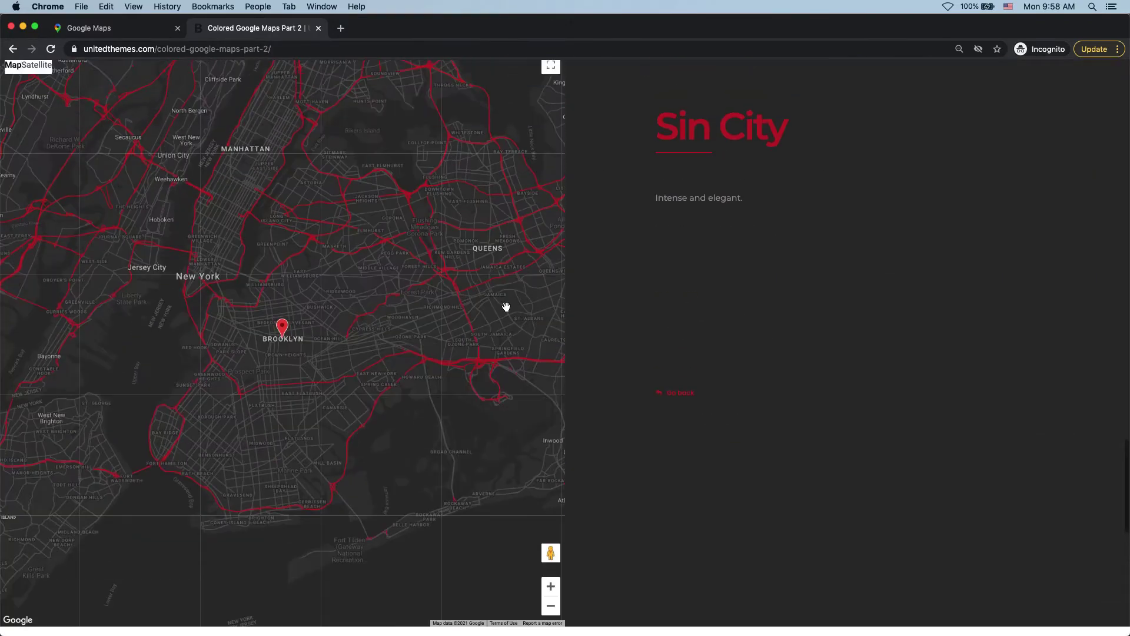
scroll(642, 299, up, 10)
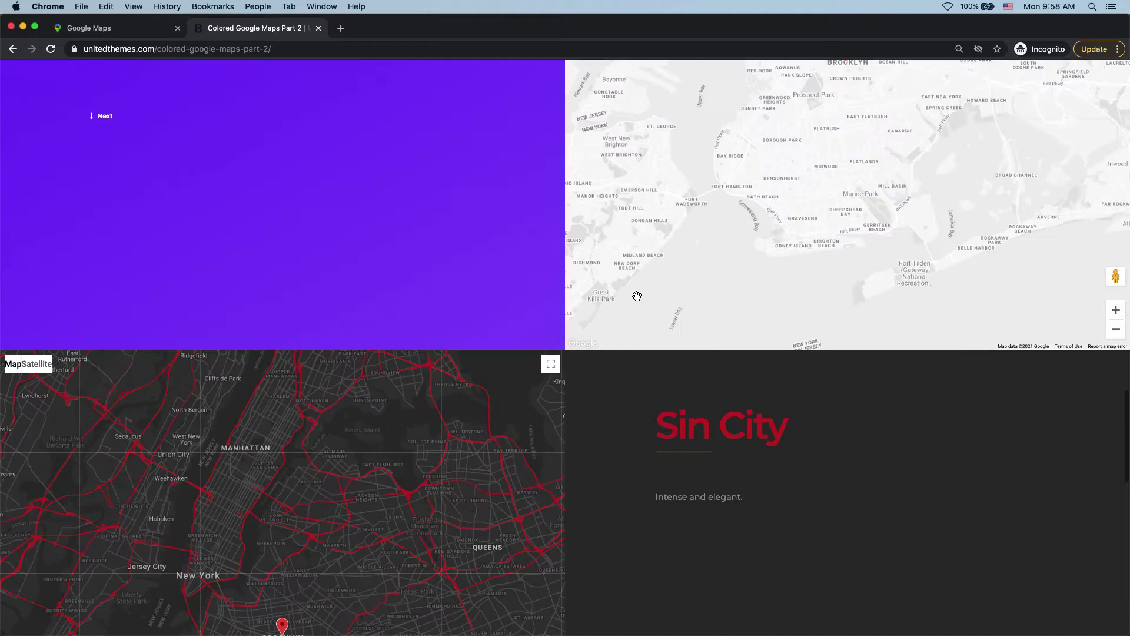
scroll(459, 289, up, 15)
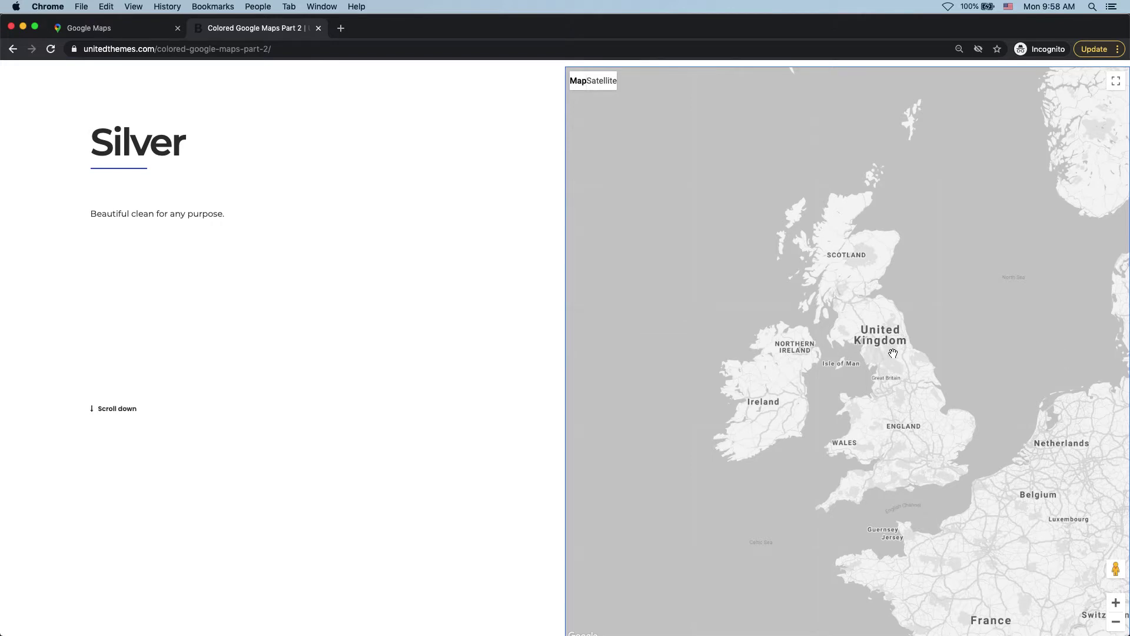
Show the Silver map full screen framed on the British Isles and screenshot that region.
click(1117, 86)
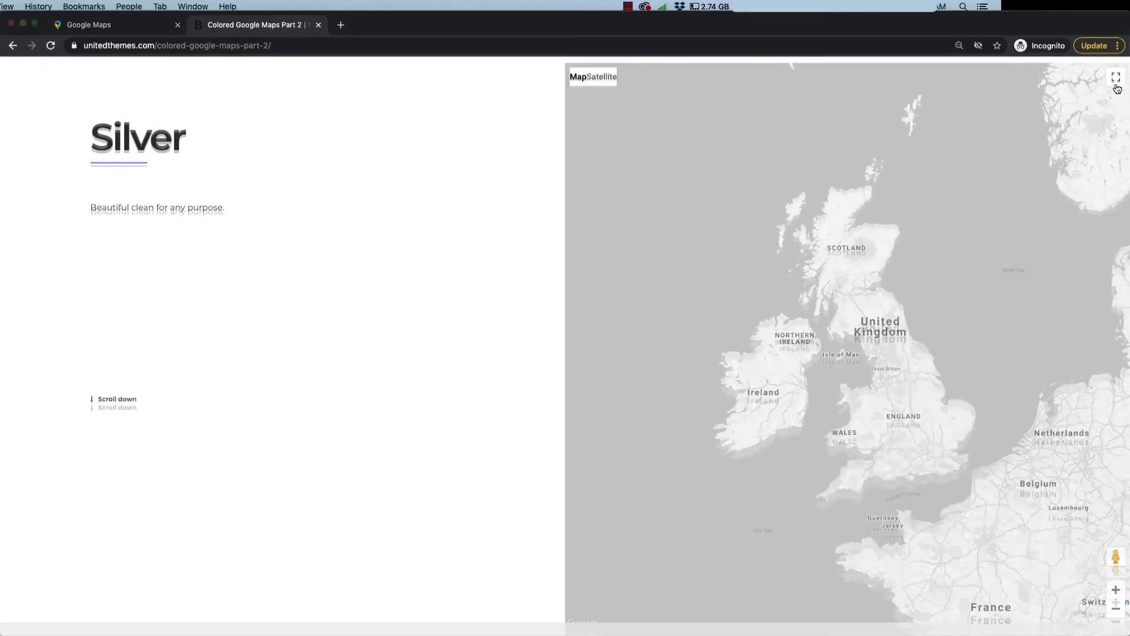
drag(814, 248, 830, 278)
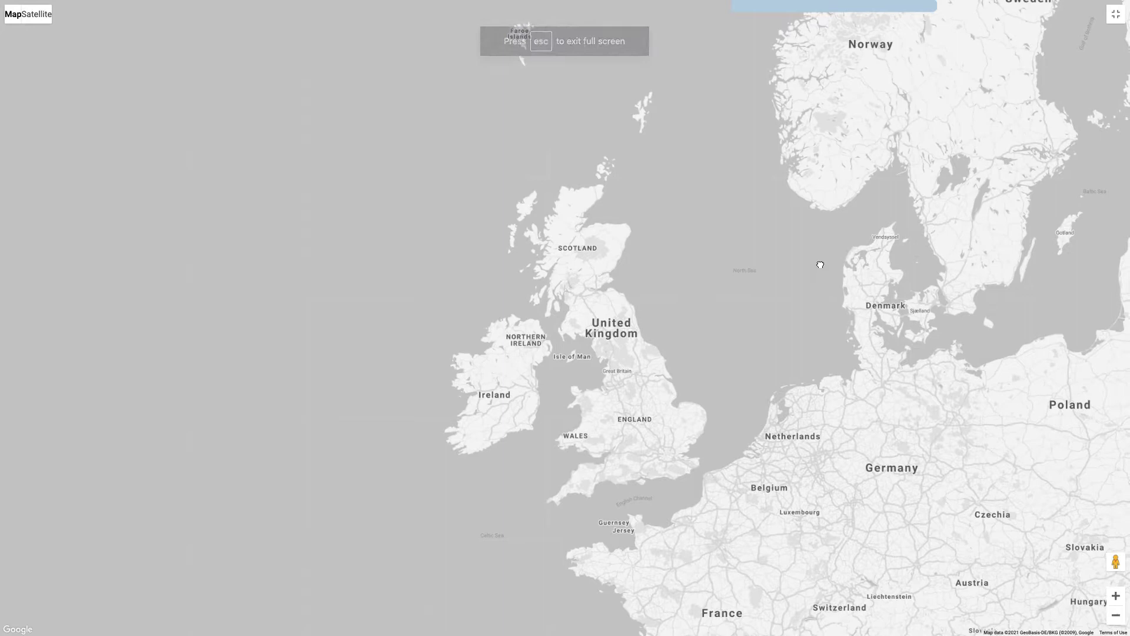
key(super+shift+4)
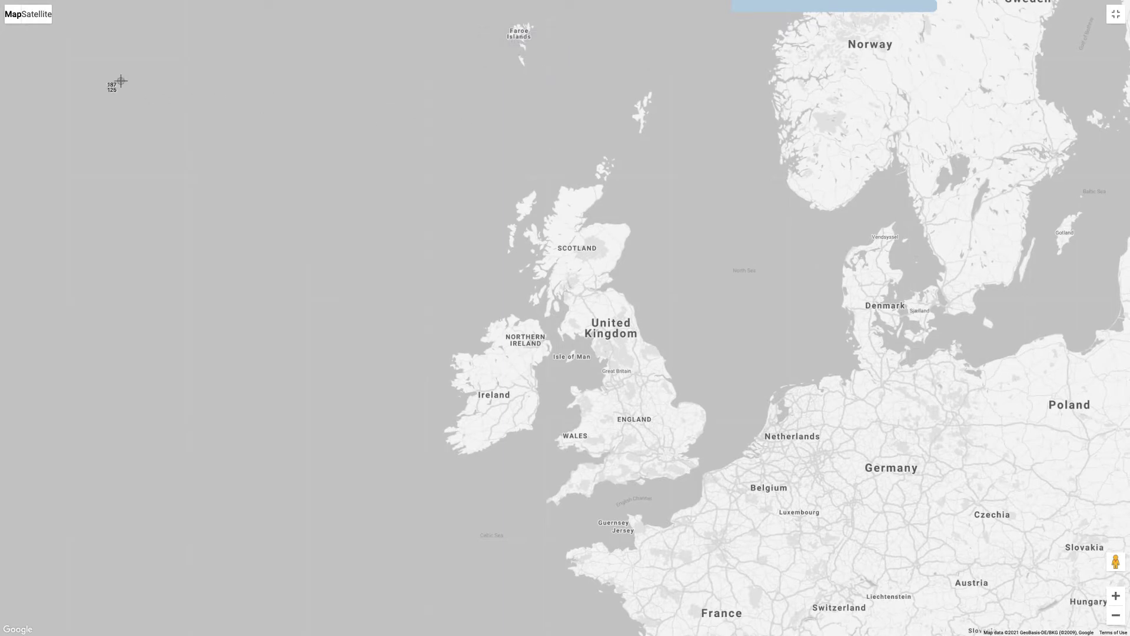
drag(73, 49, 1100, 581)
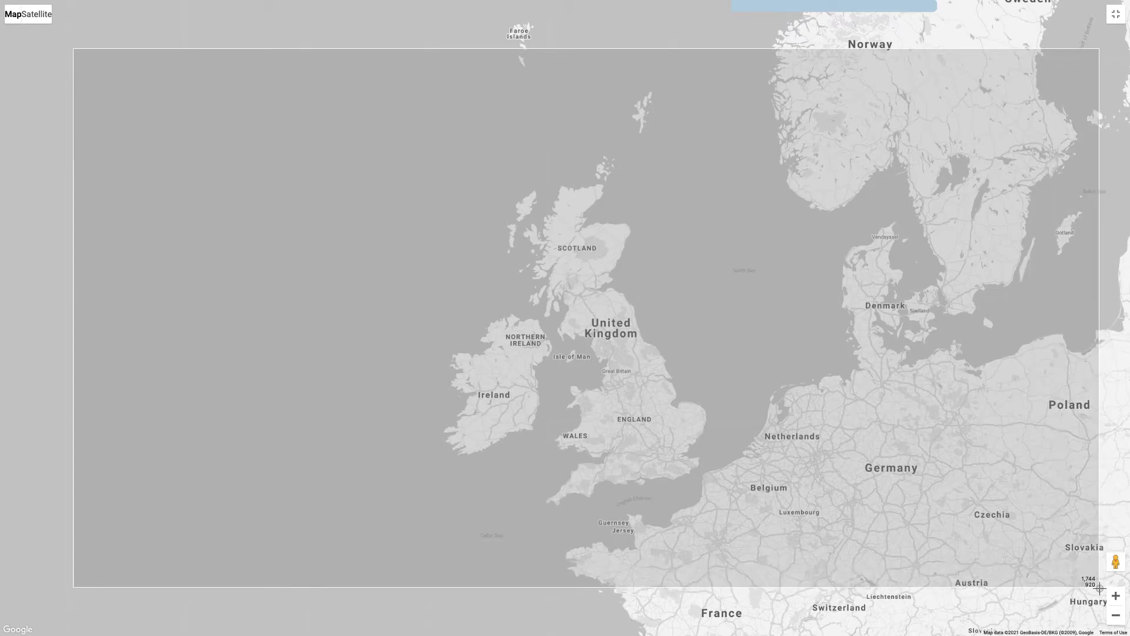
drag(1100, 588, 1067, 585)
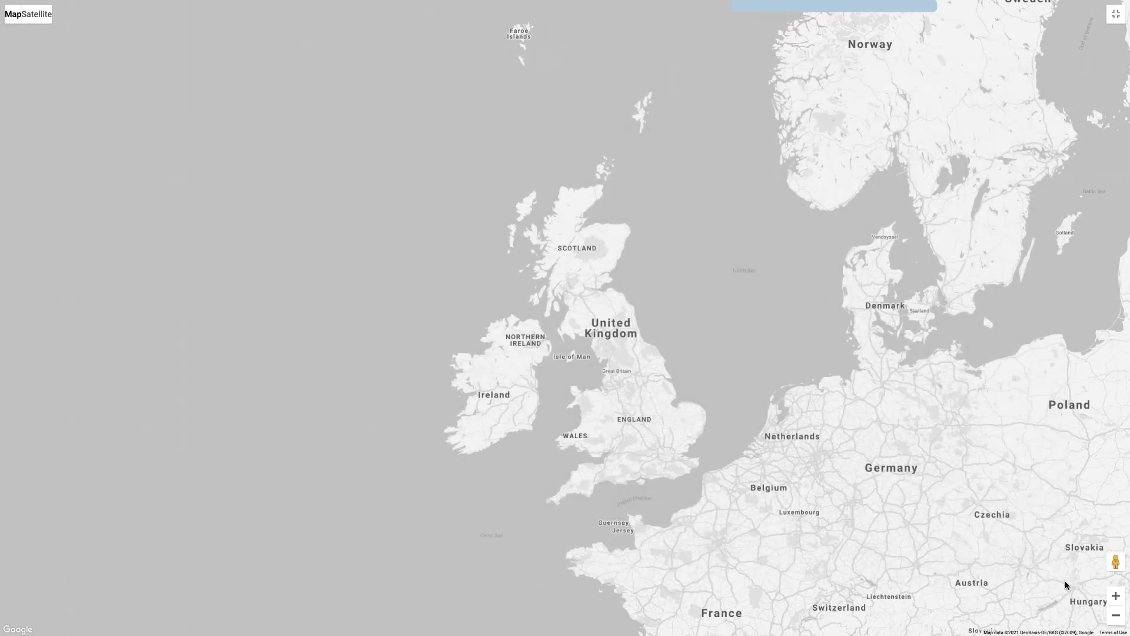
Exit the full-screen map and return to After Effects.
key(Escape)
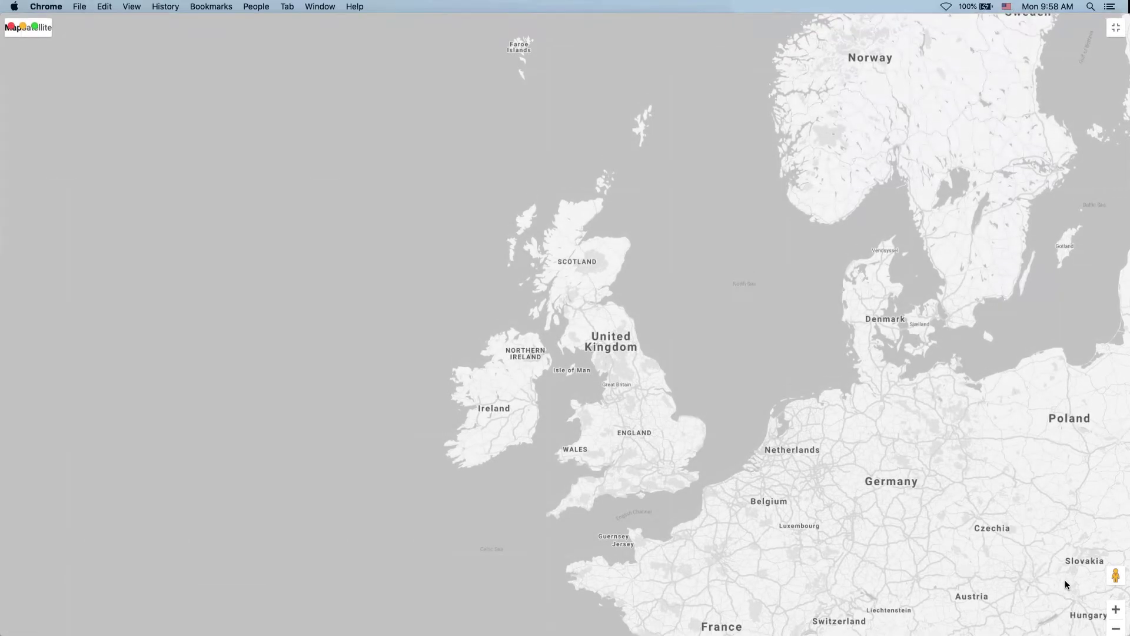
key(ctrl+Tab)
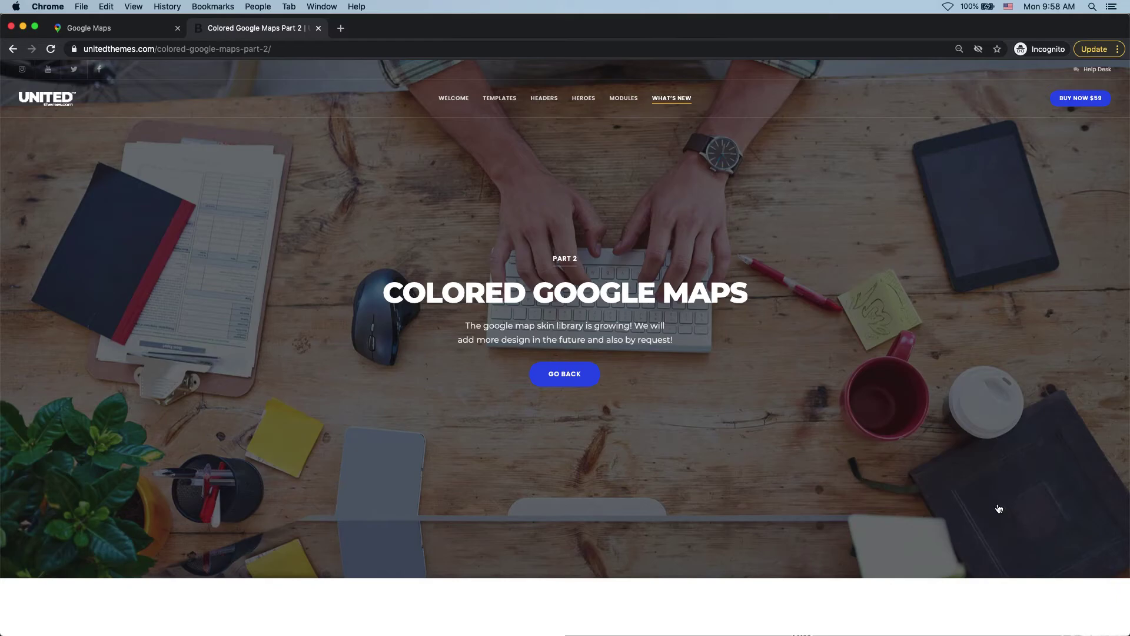
key(super+Tab)
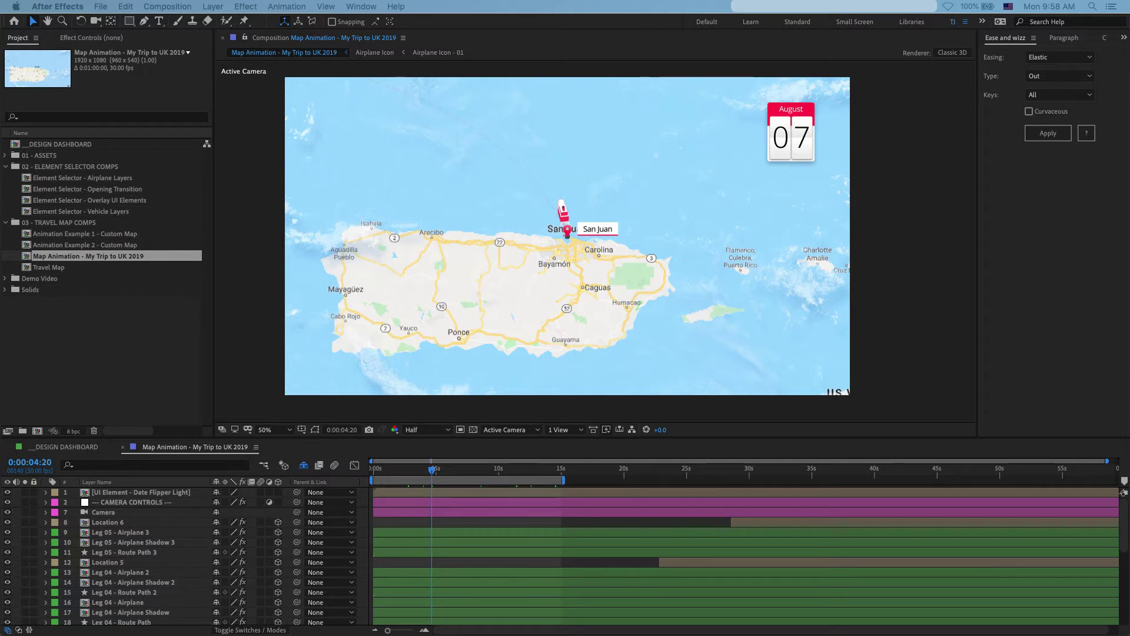
Import the two map screenshots and rename the first one 'UK Map Reference'.
drag(339, 400, 87, 324)
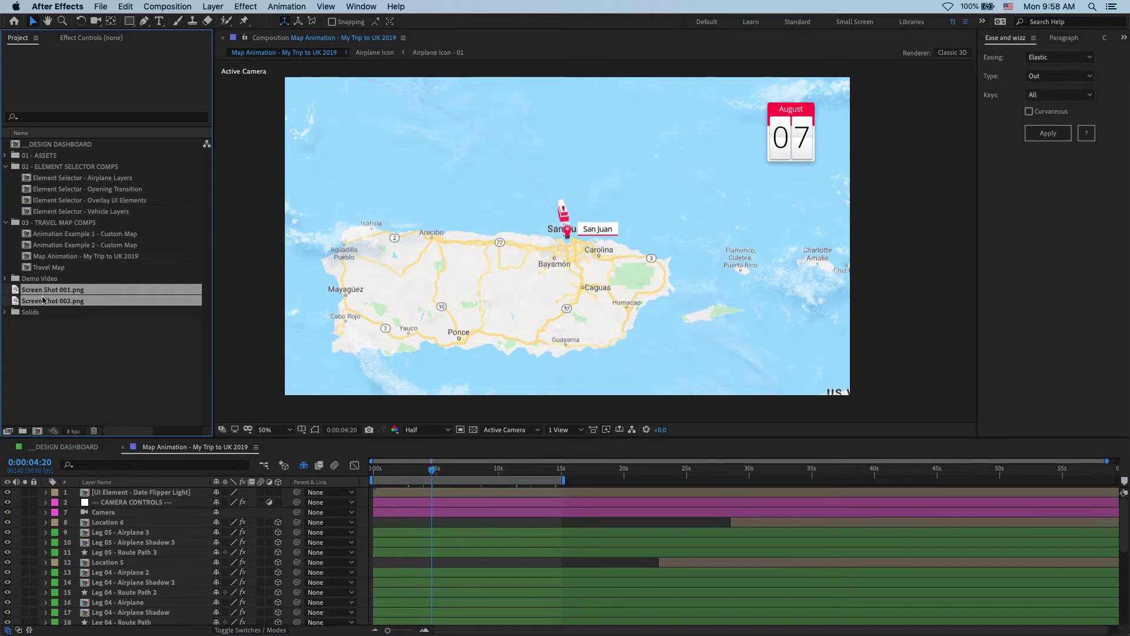
click(77, 335)
click(69, 293)
key(Return)
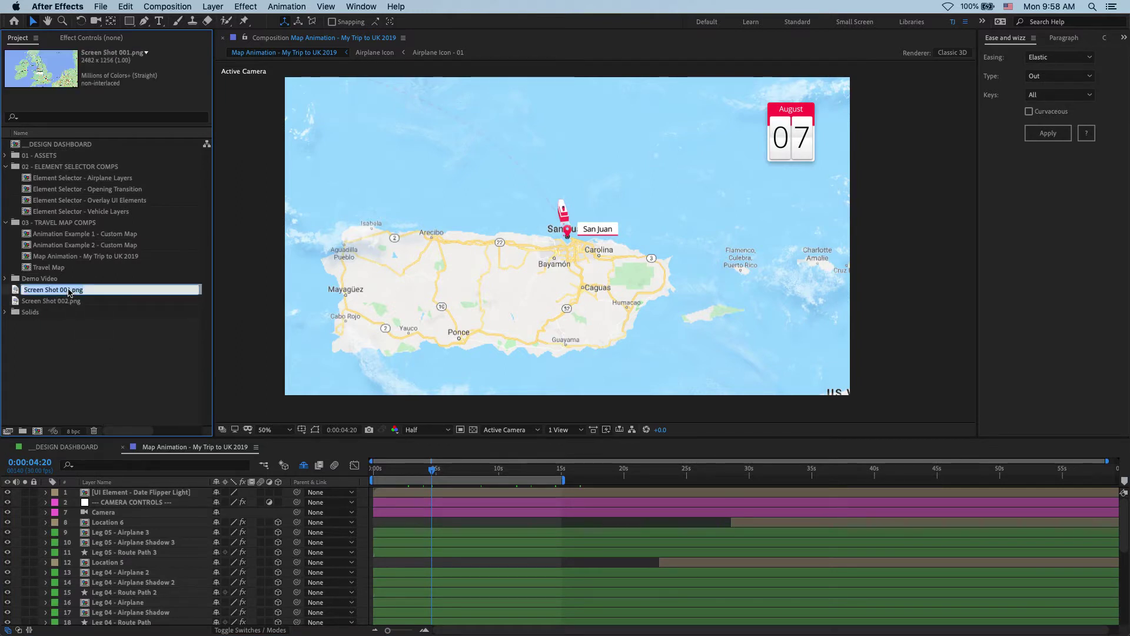
text(UK Map Reference)
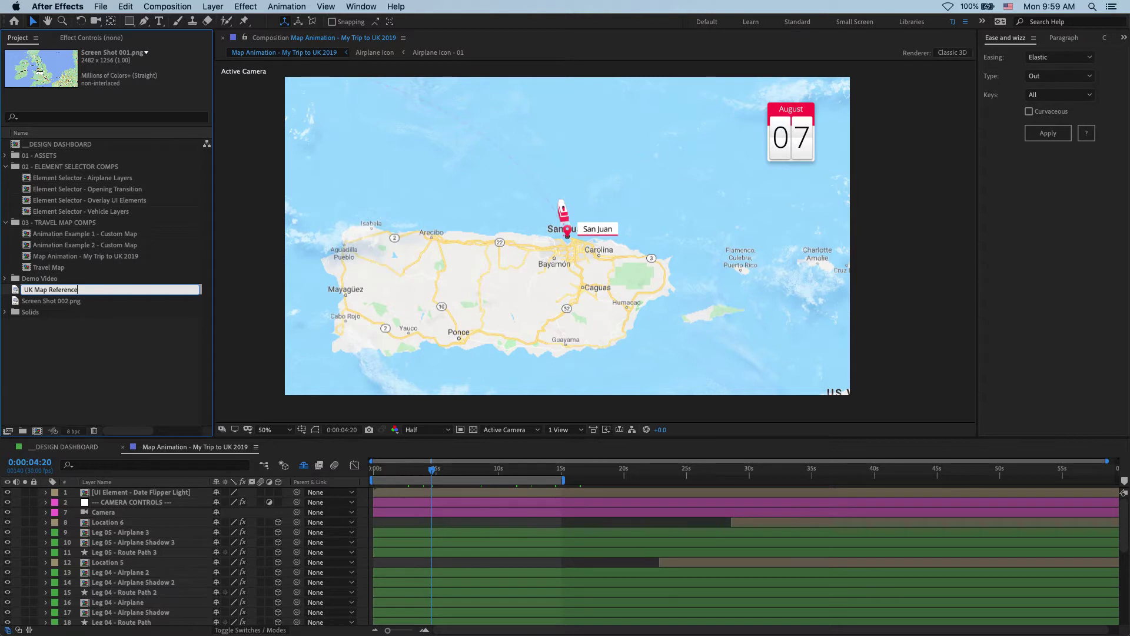
key(Return)
Rename the second screenshot 'UK Map'.
click(51, 290)
key(Return)
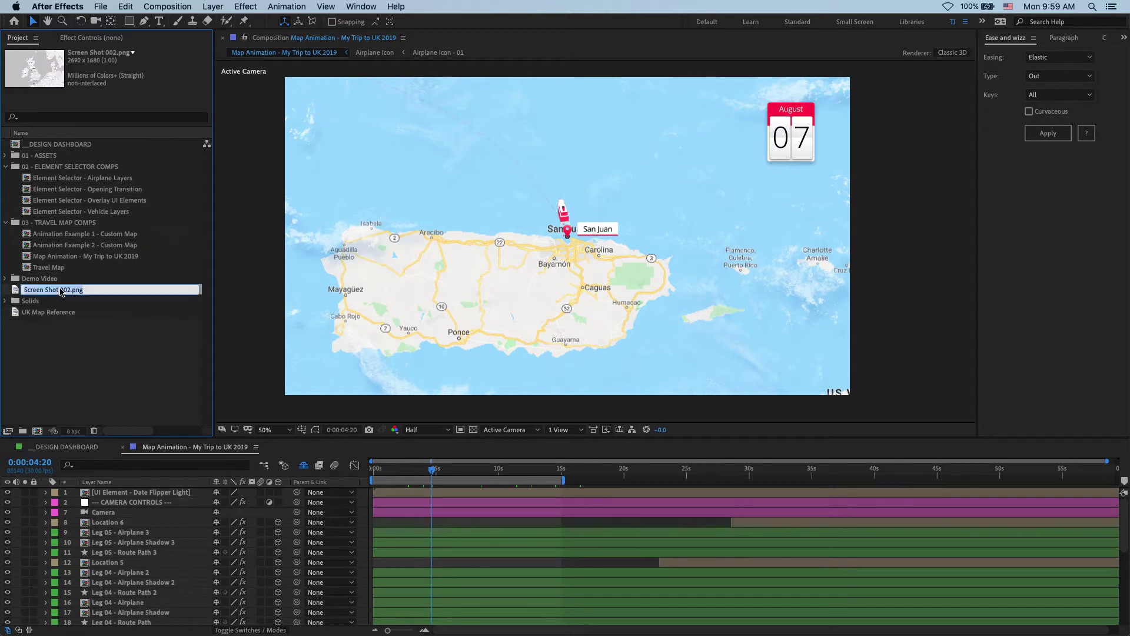
text(UK Map)
key(Return)
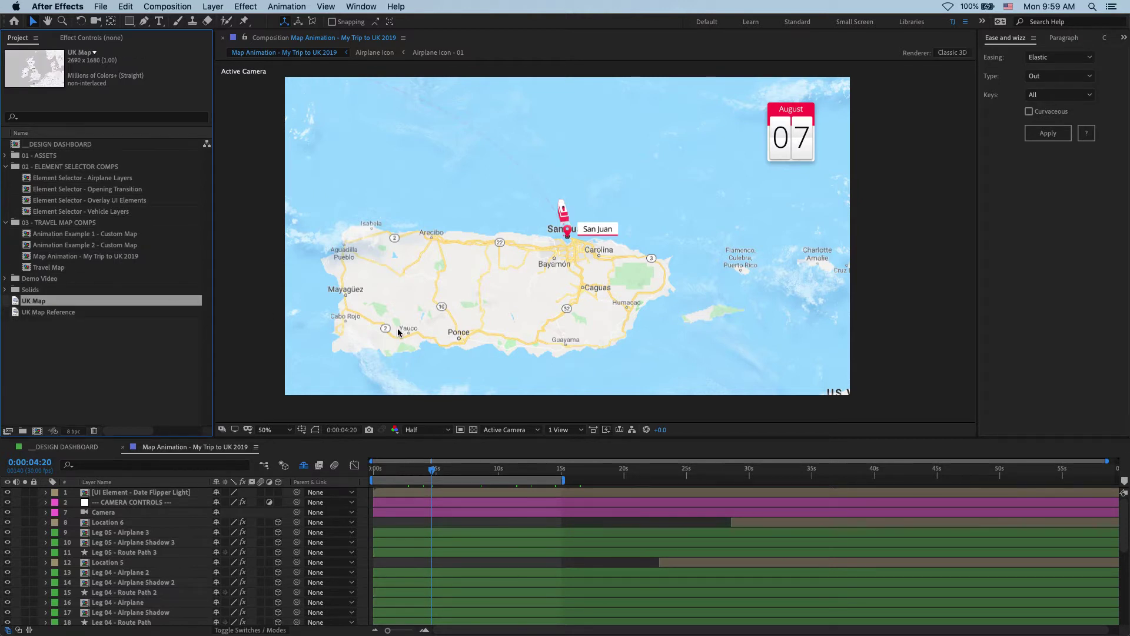
Replace the Puerto Rico map layer with the UK Map footage.
click(648, 248)
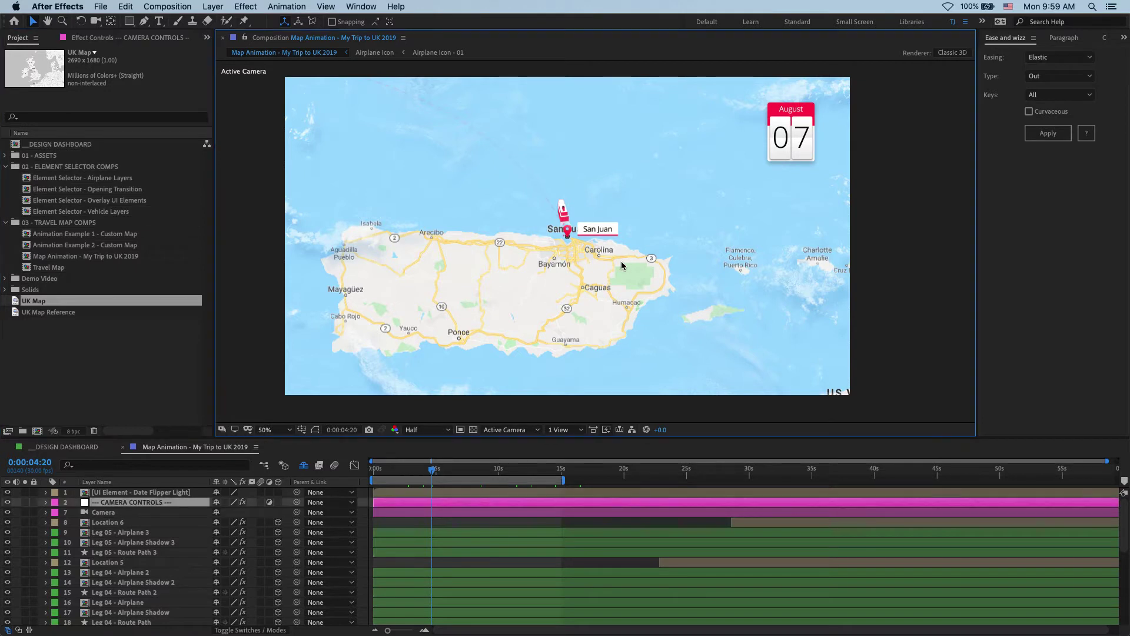
scroll(122, 601, down, 5)
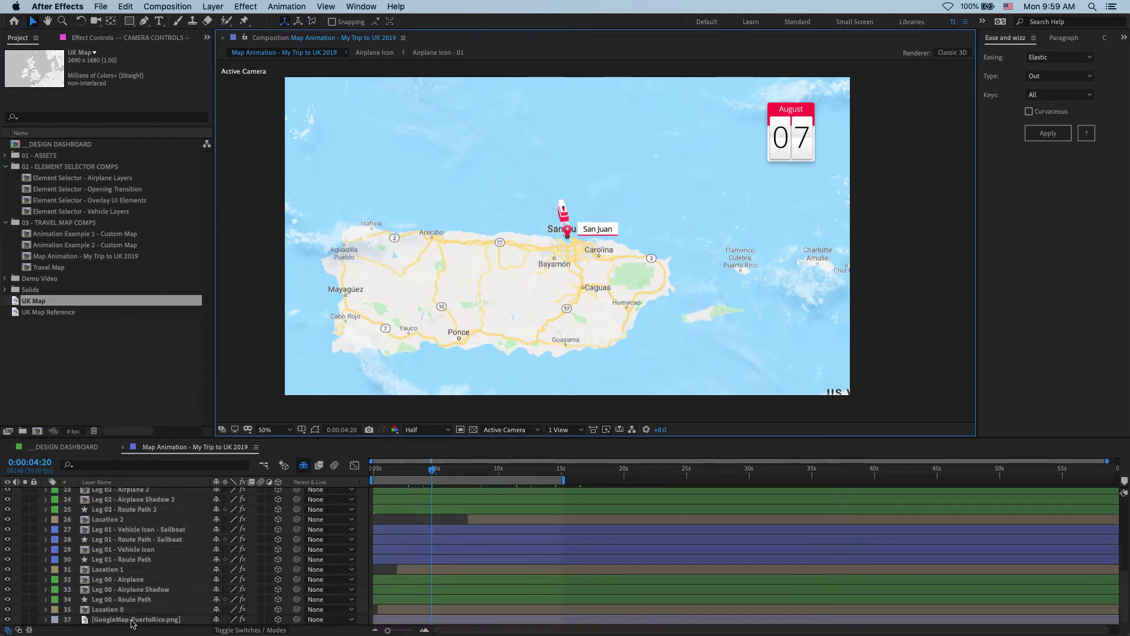
click(139, 621)
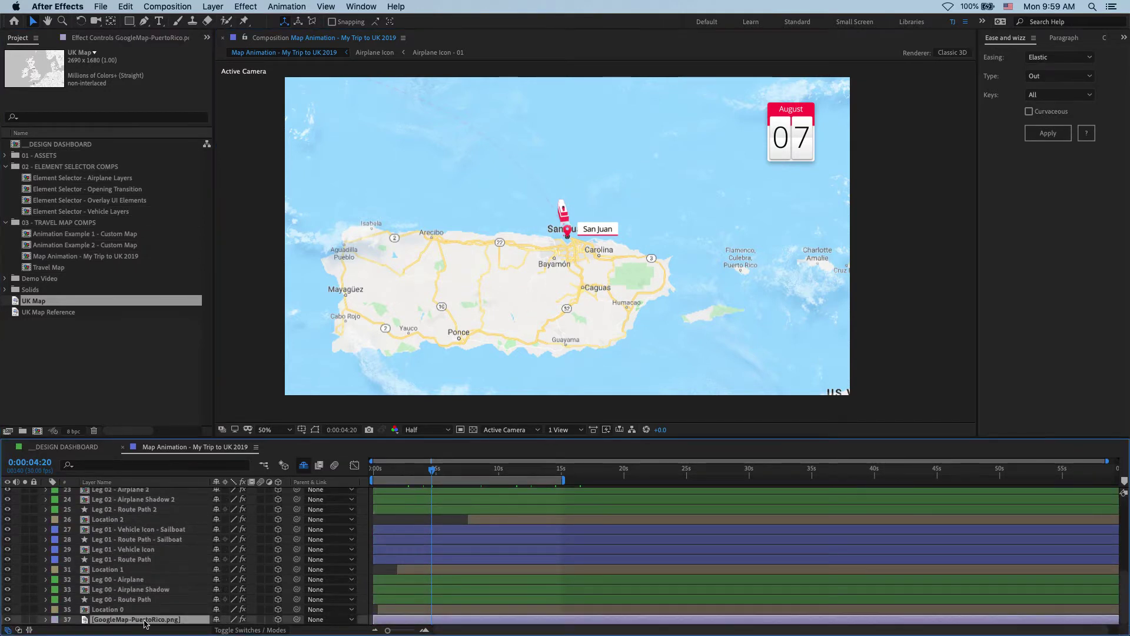
click(45, 303)
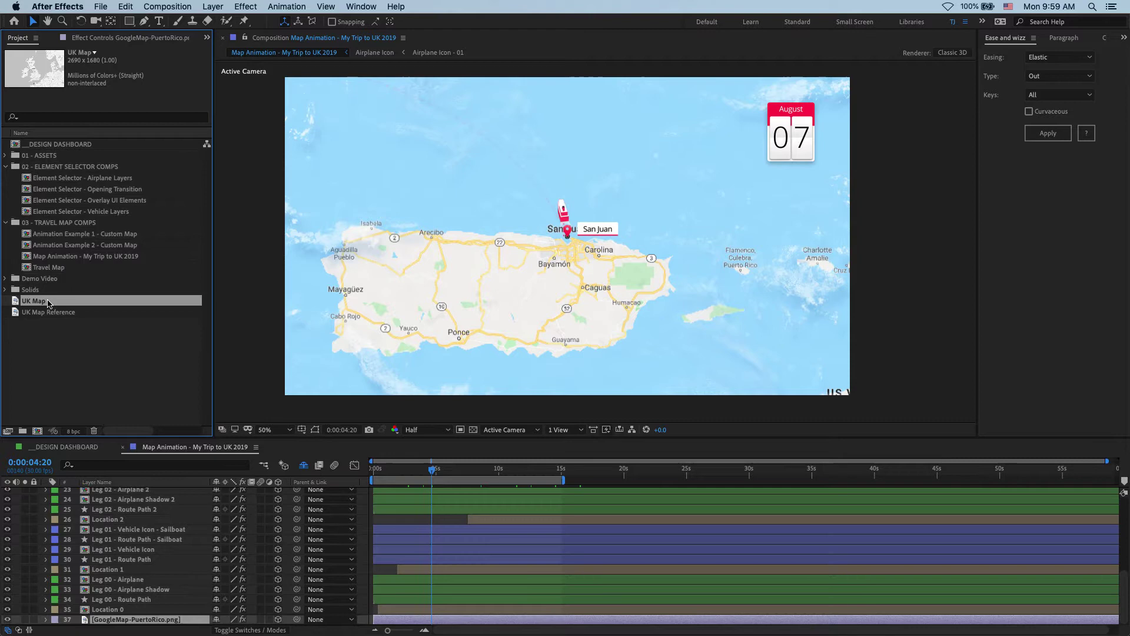
drag(50, 303, 167, 624)
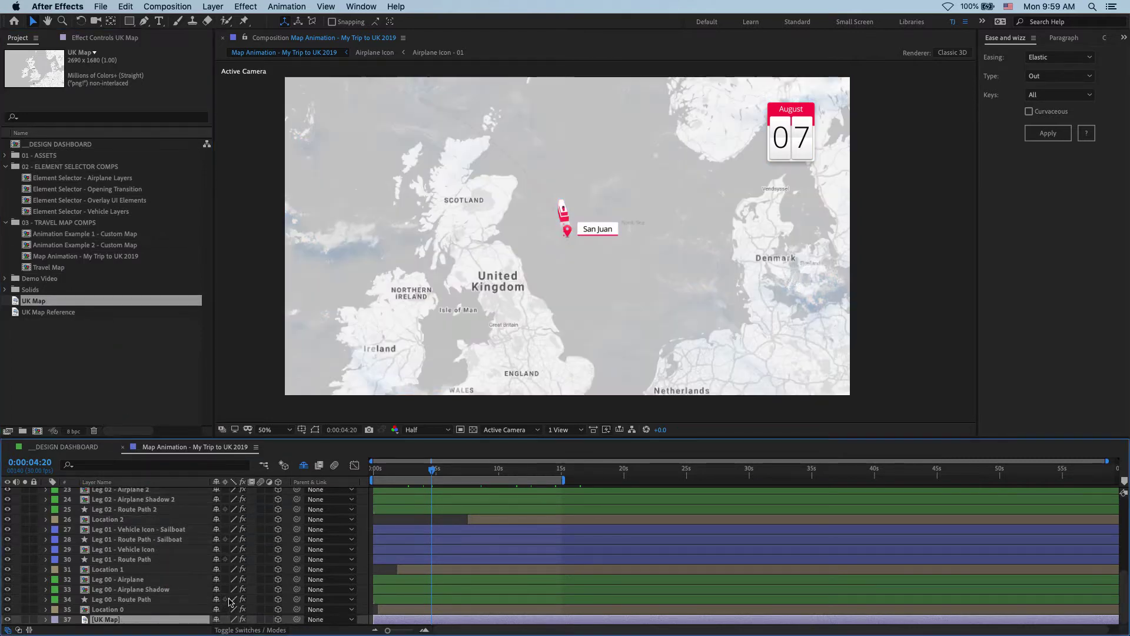
Nudge the UK map into position and scale it to 90%.
click(532, 336)
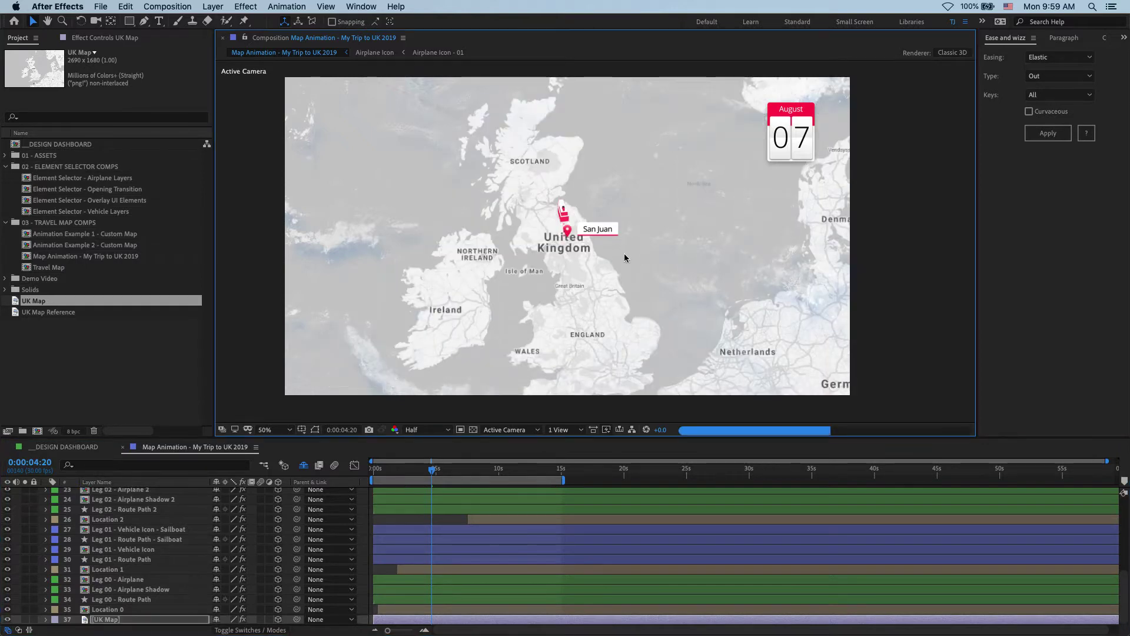
key(shift+Up)
key(shift+Up)
key(shift+Right)
key(shift+Right)
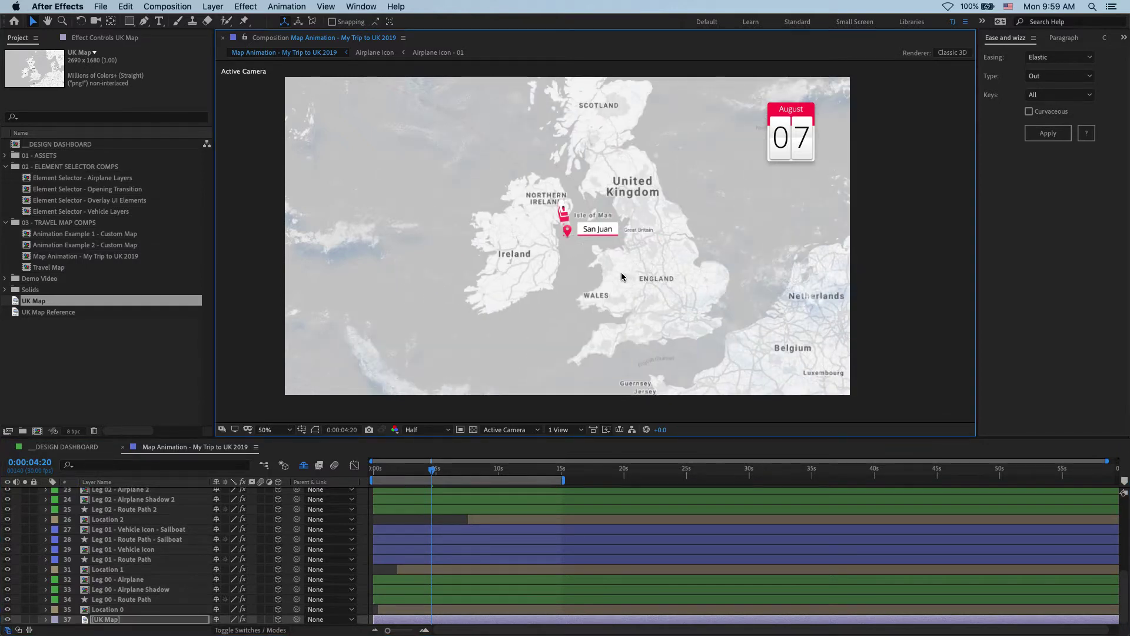
key(Up)
key(Up)
key(Right)
key(Right)
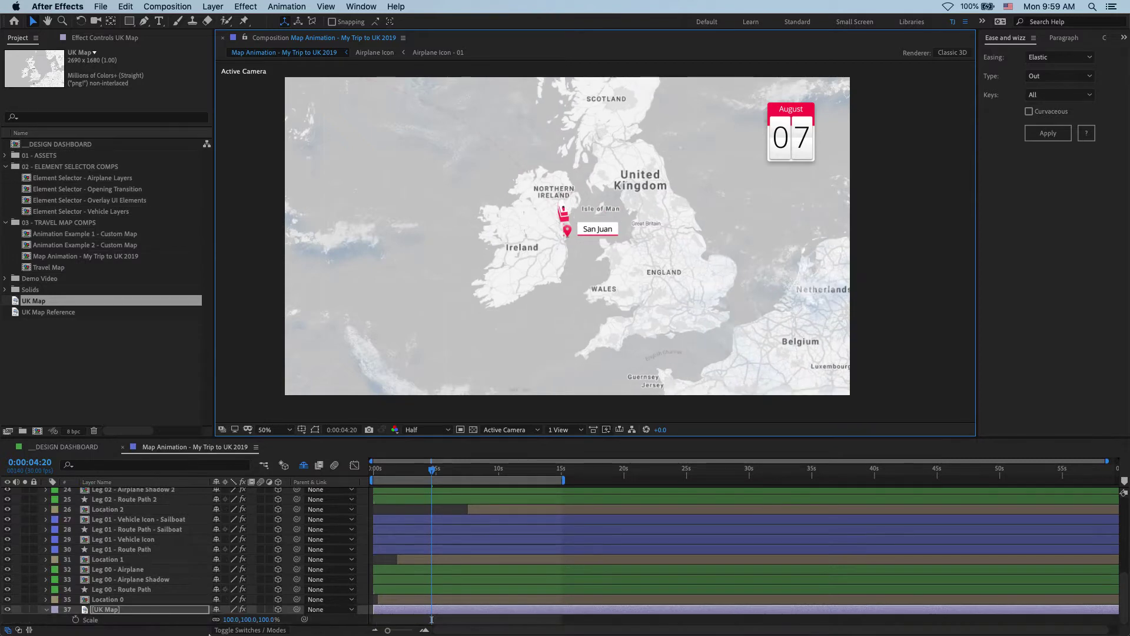
key(s)
click(229, 620)
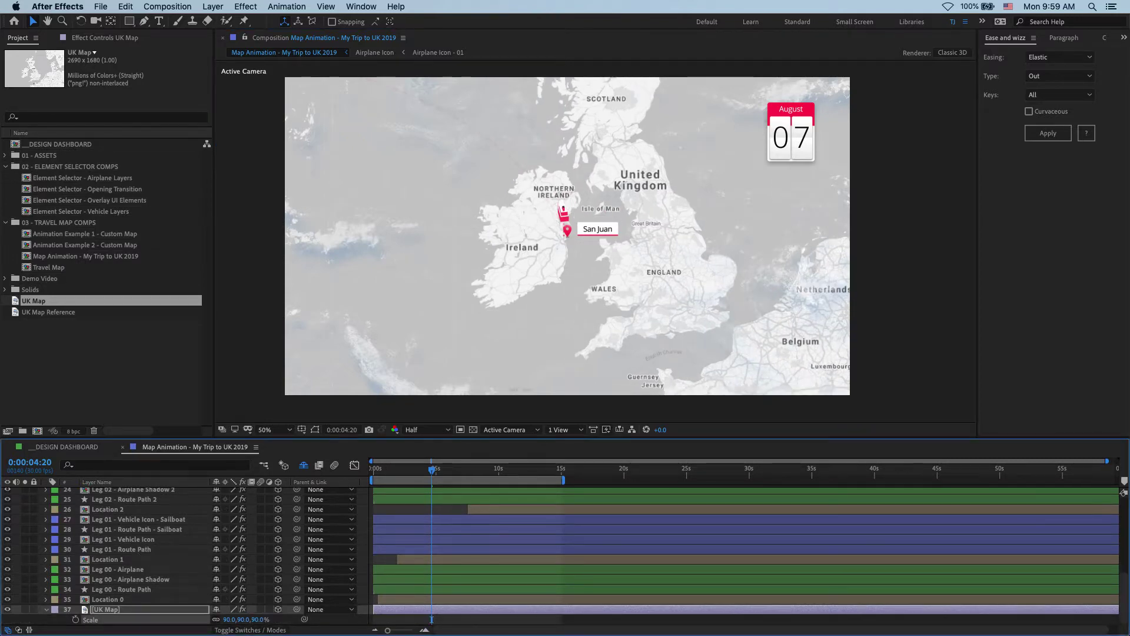
text(90)
key(Return)
key(shift+Left)
key(shift+Left)
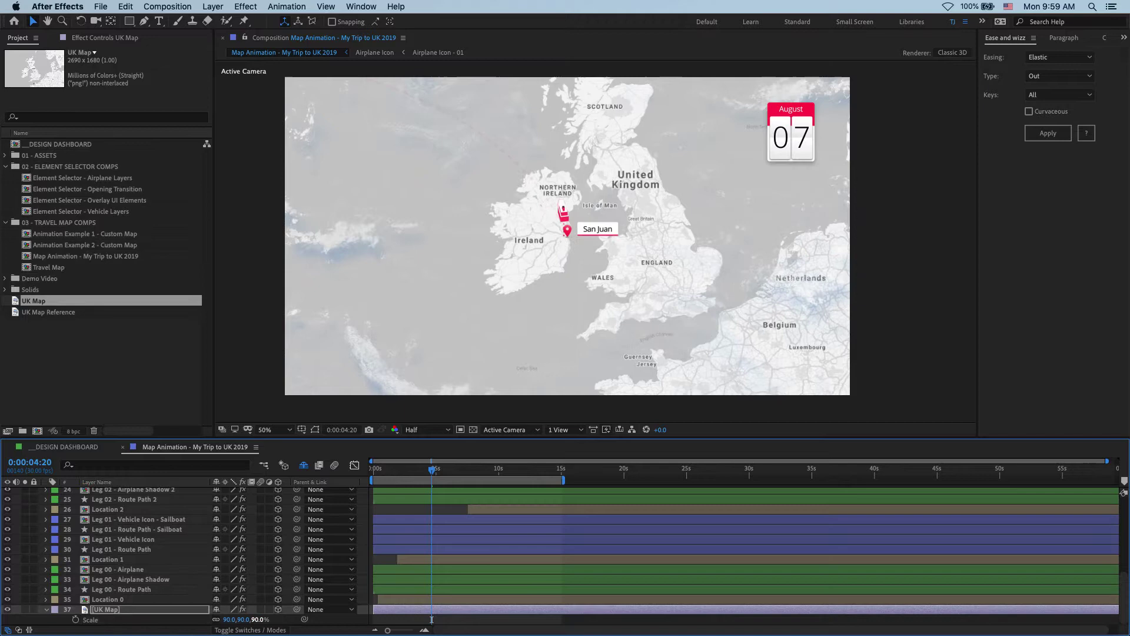
key(Down)
key(Down)
key(Down)
key(Down)
key(Down)
key(Down)
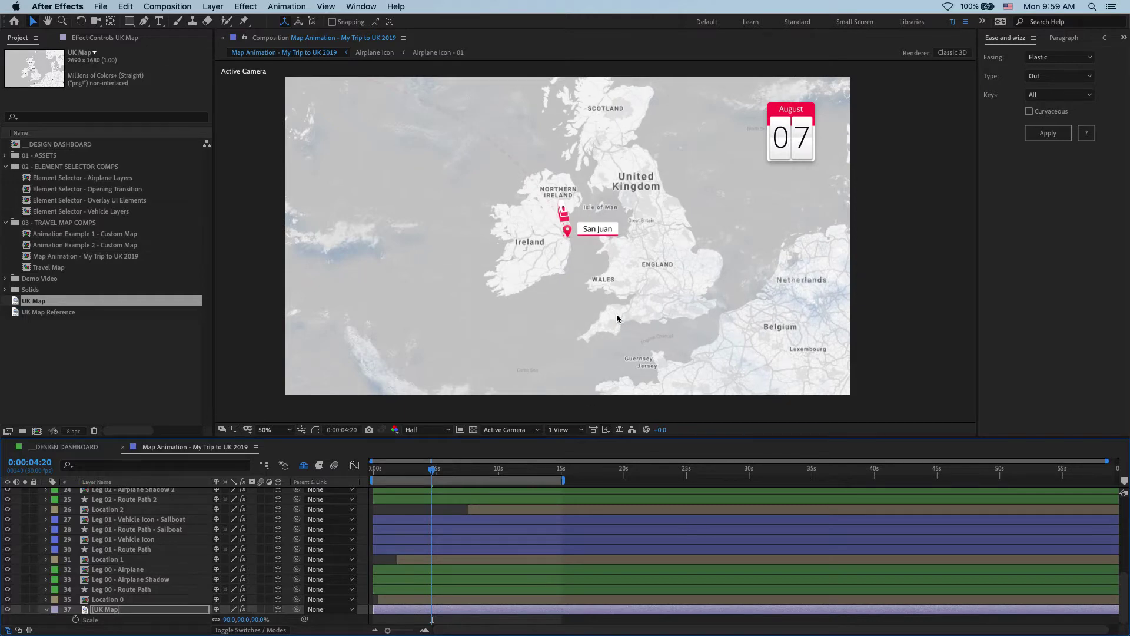
click(635, 315)
Delete the date calendar layer.
scroll(152, 514, up, 10)
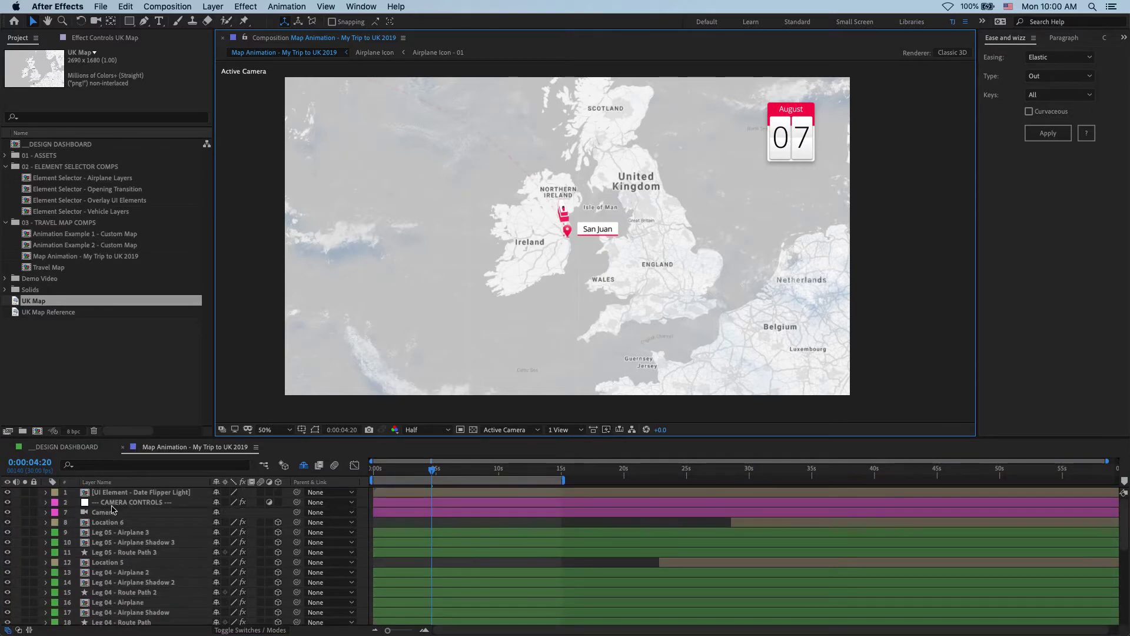
click(163, 494)
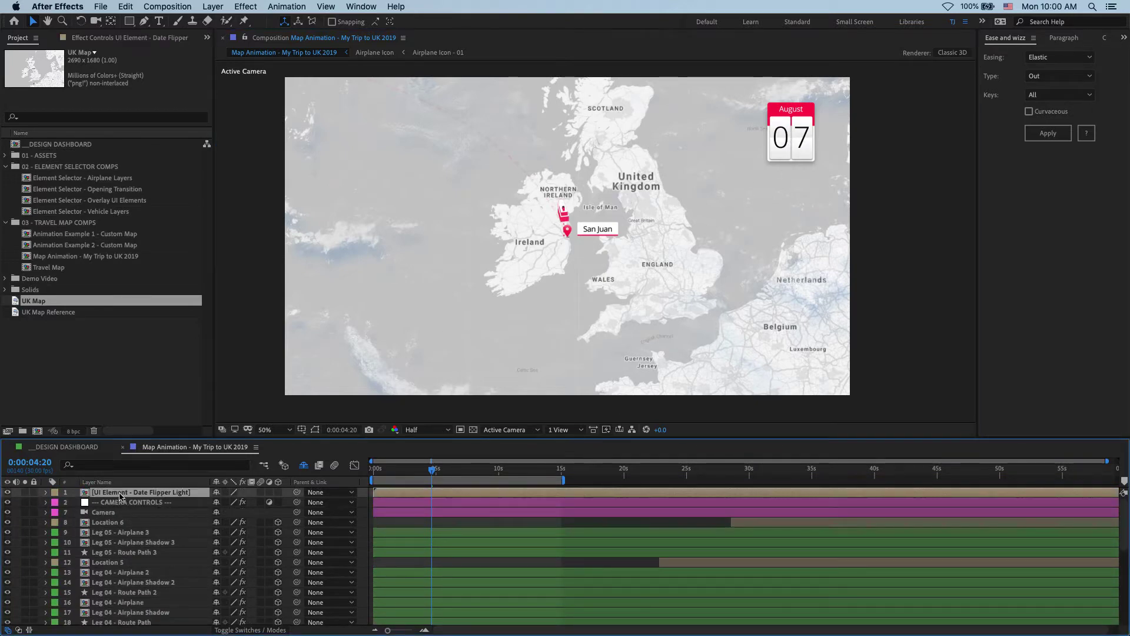
key(Delete)
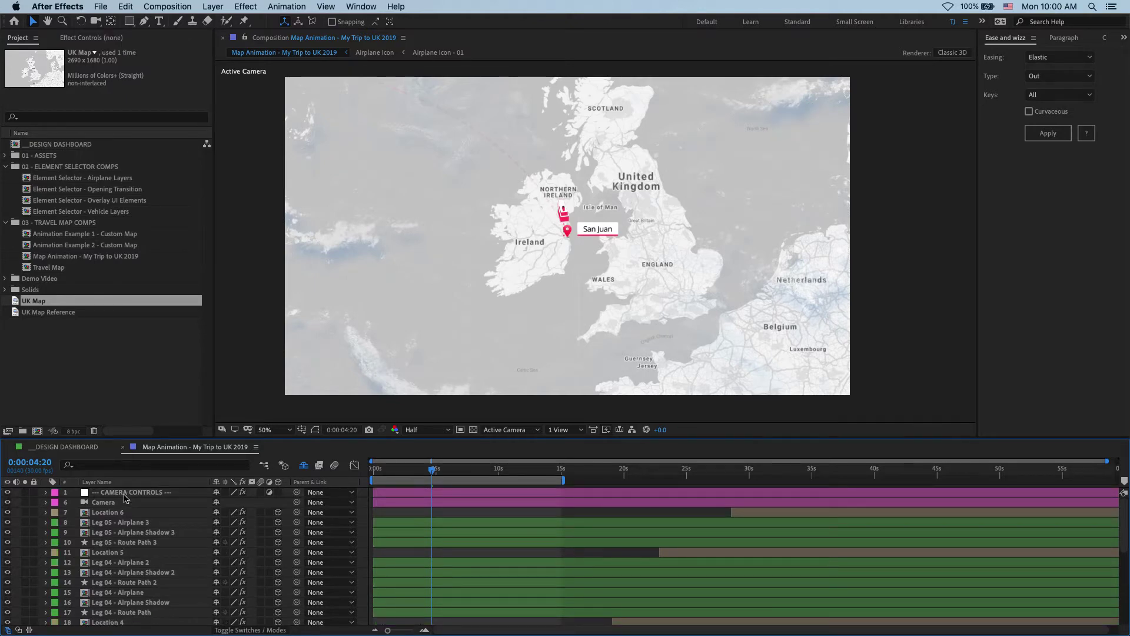
Delete the unused Location and Leg 01 trip-leg layers.
click(130, 516)
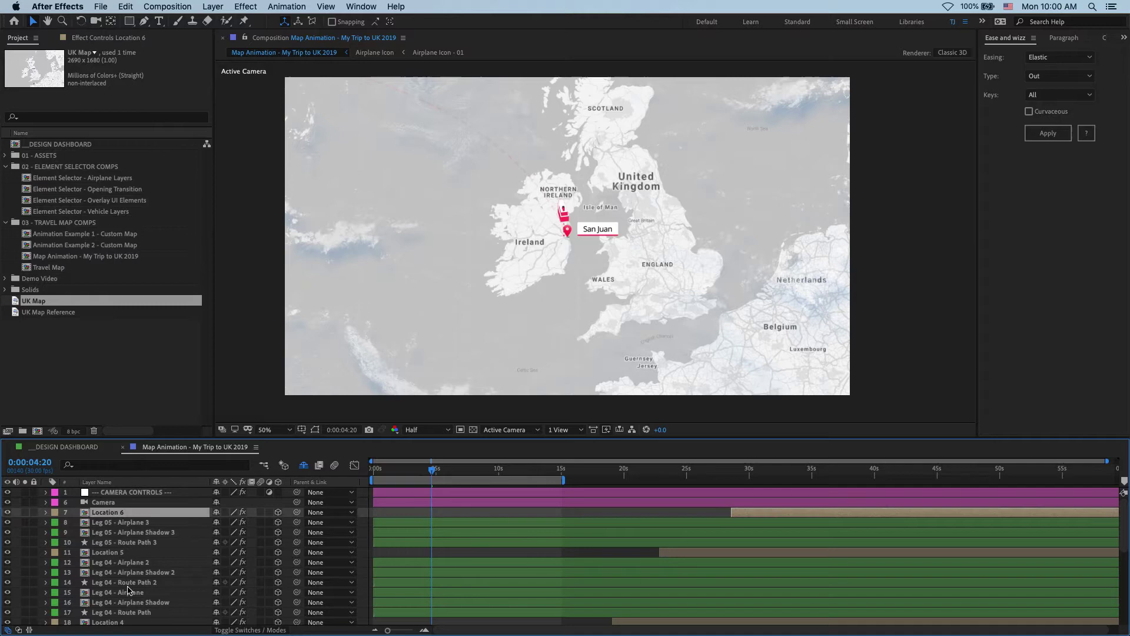
scroll(135, 593, down, 5)
scroll(134, 593, down, 1)
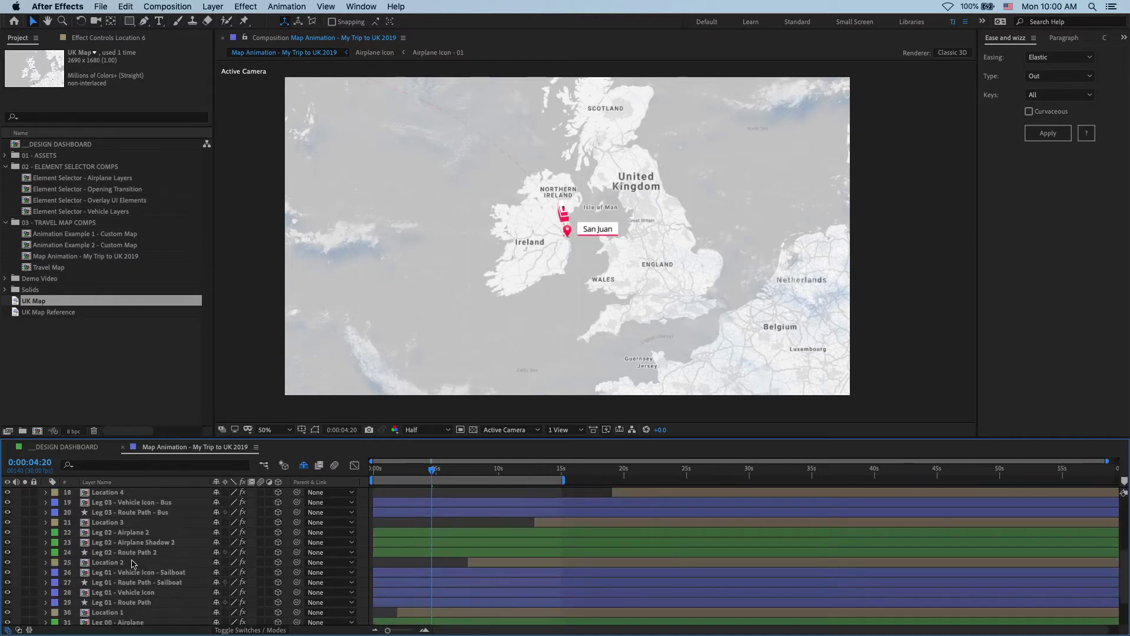
shift+click(131, 564)
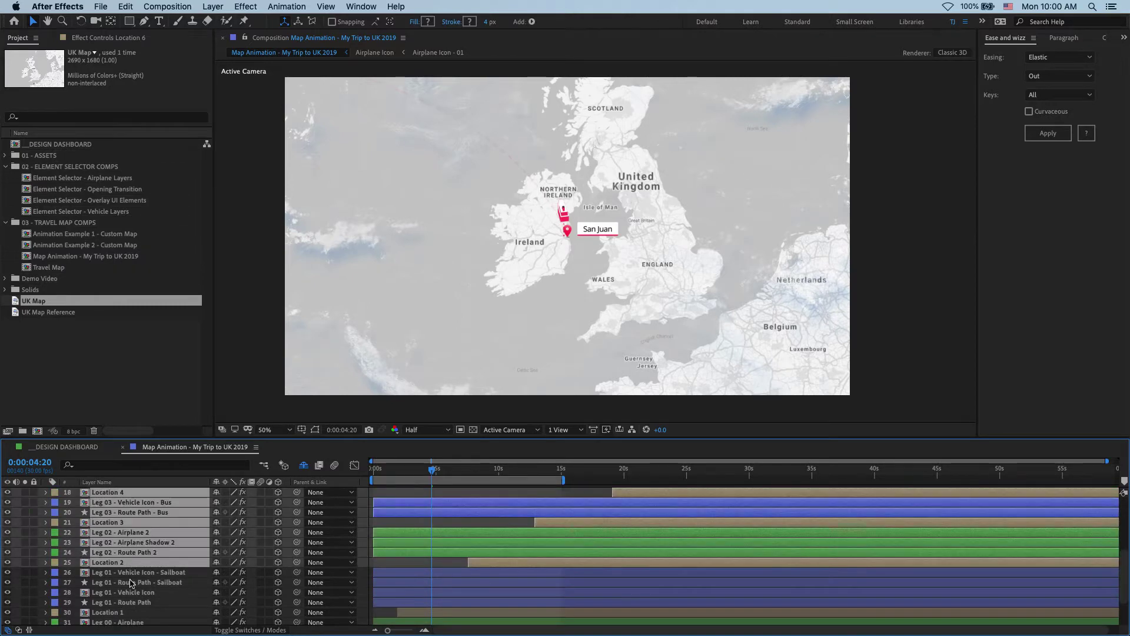
shift+click(131, 583)
shift+click(132, 603)
key(Delete)
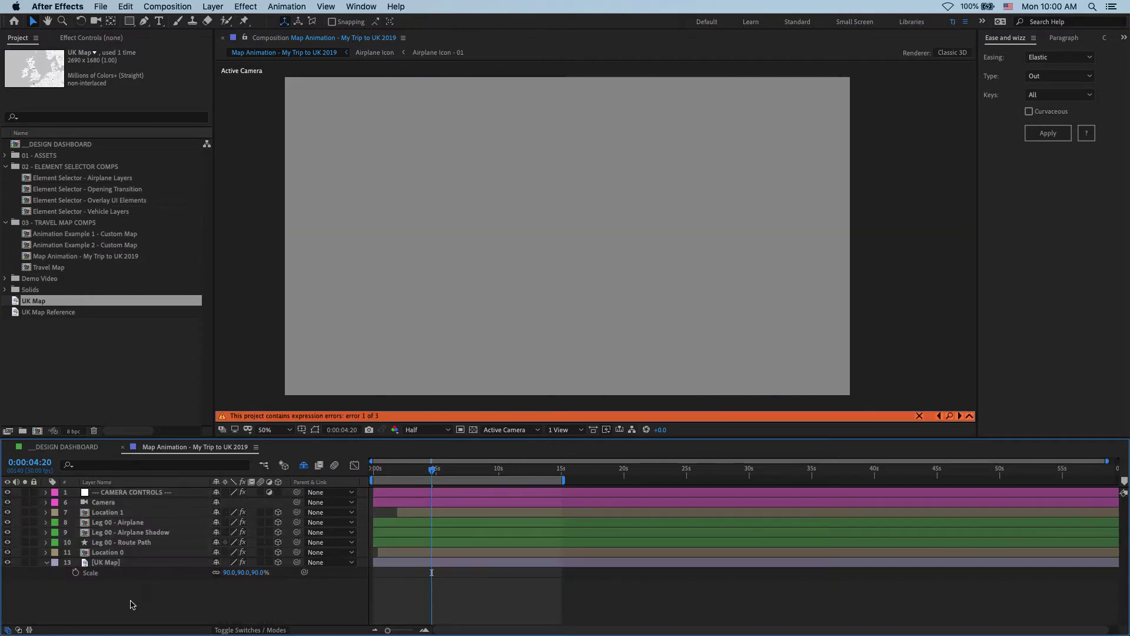
Duplicate Location 1 to create a new Location 2 layer.
click(568, 512)
key(ctrl+d)
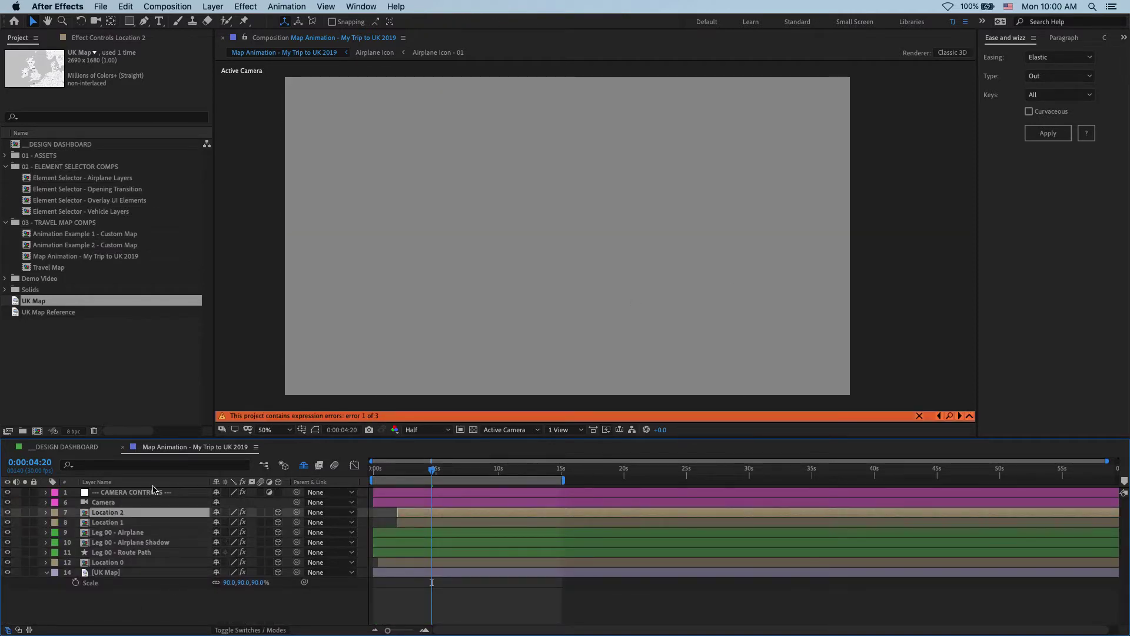
click(129, 493)
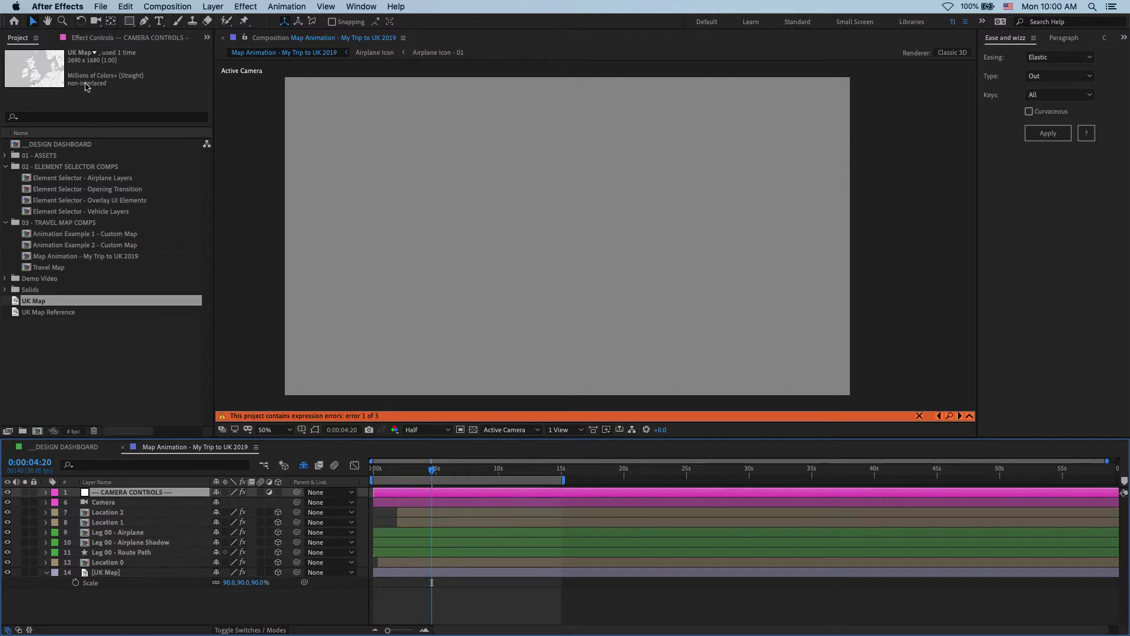
Reveal CAMERA CONTROLS keyframes and delete the later Animate The Trip keyframes.
key(F3)
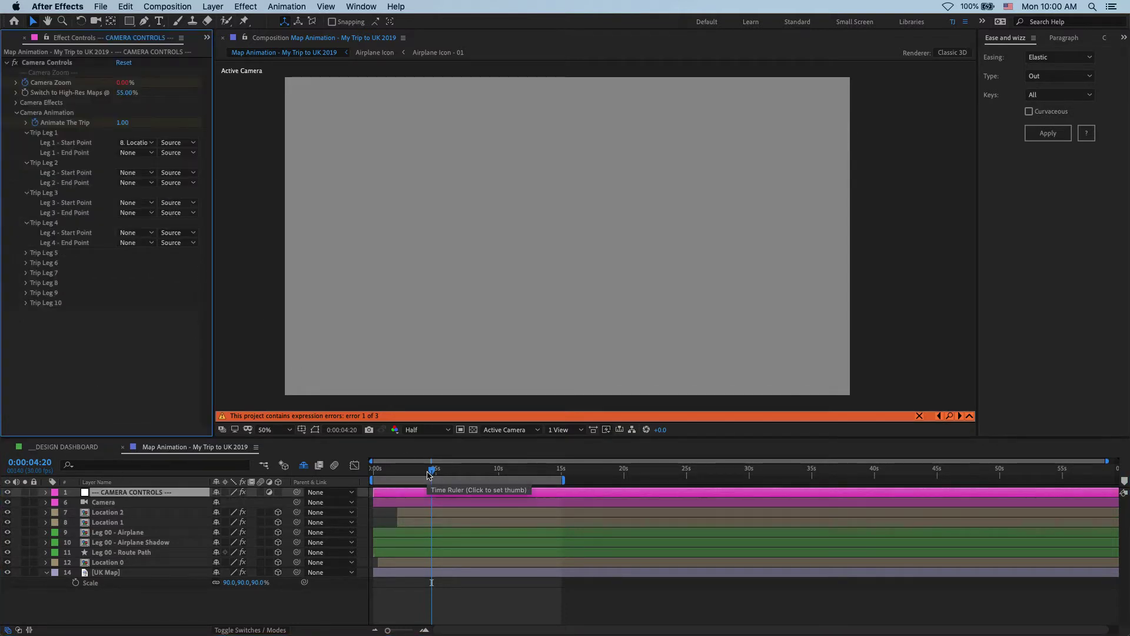
key(u)
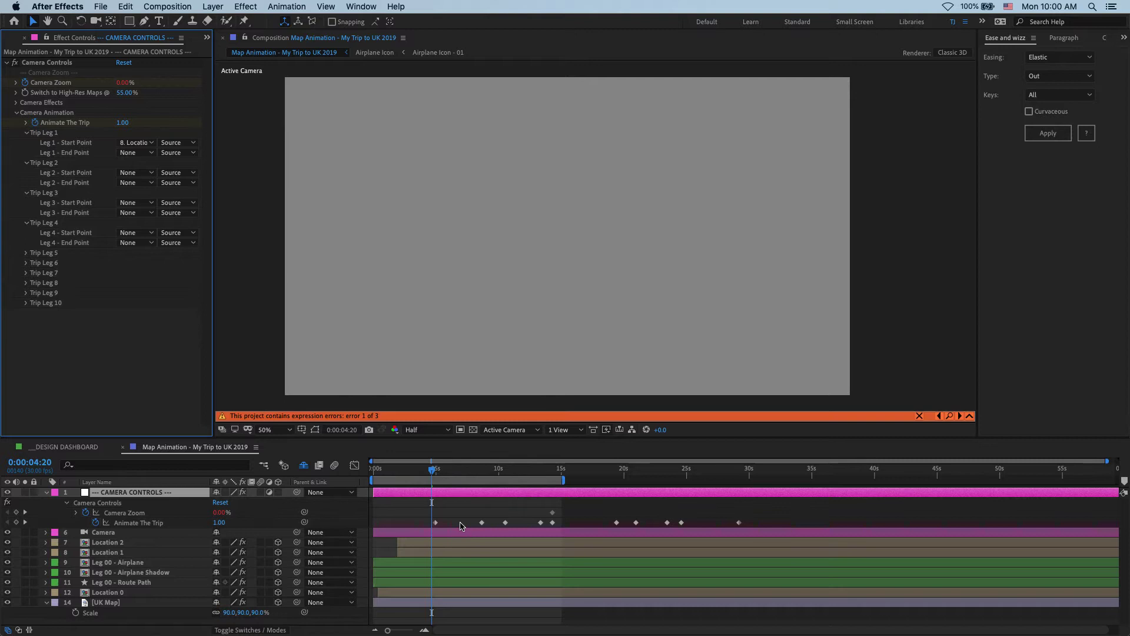
drag(499, 520, 673, 537)
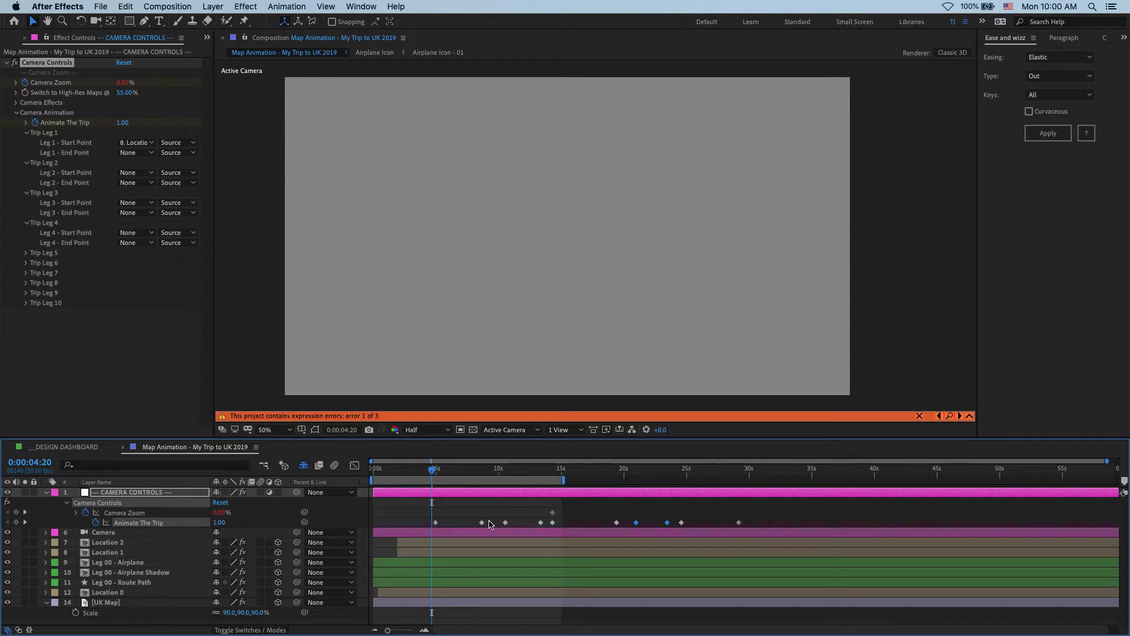
drag(491, 520, 775, 536)
key(Delete)
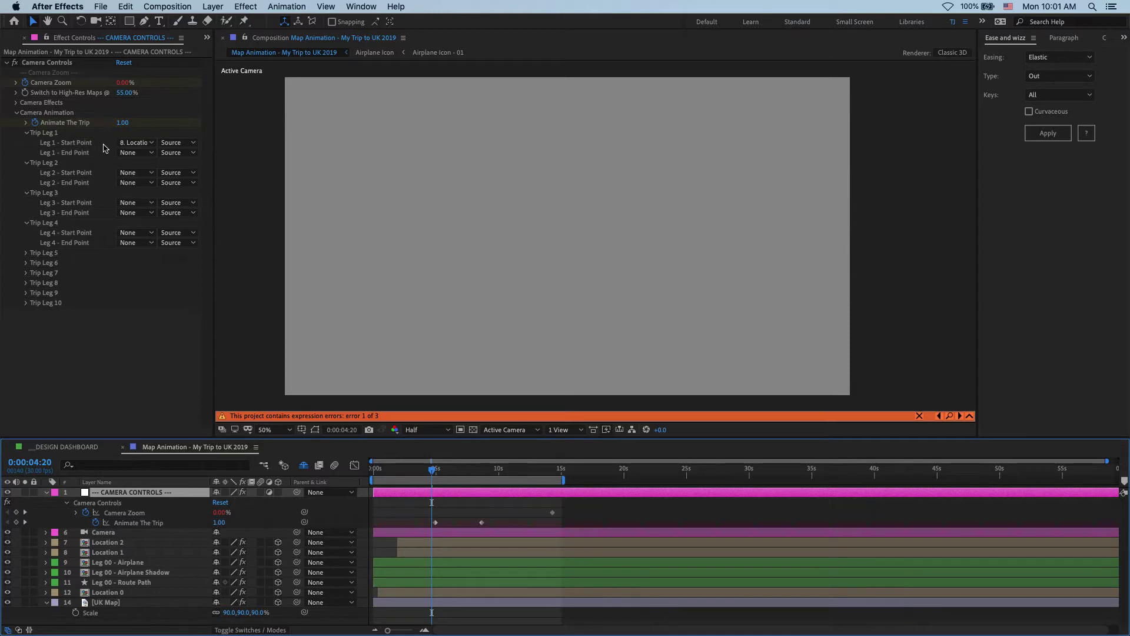
Keep Leg 1 starting at 8. Location 1 and set its end point to 7. Location 2.
click(138, 144)
click(160, 237)
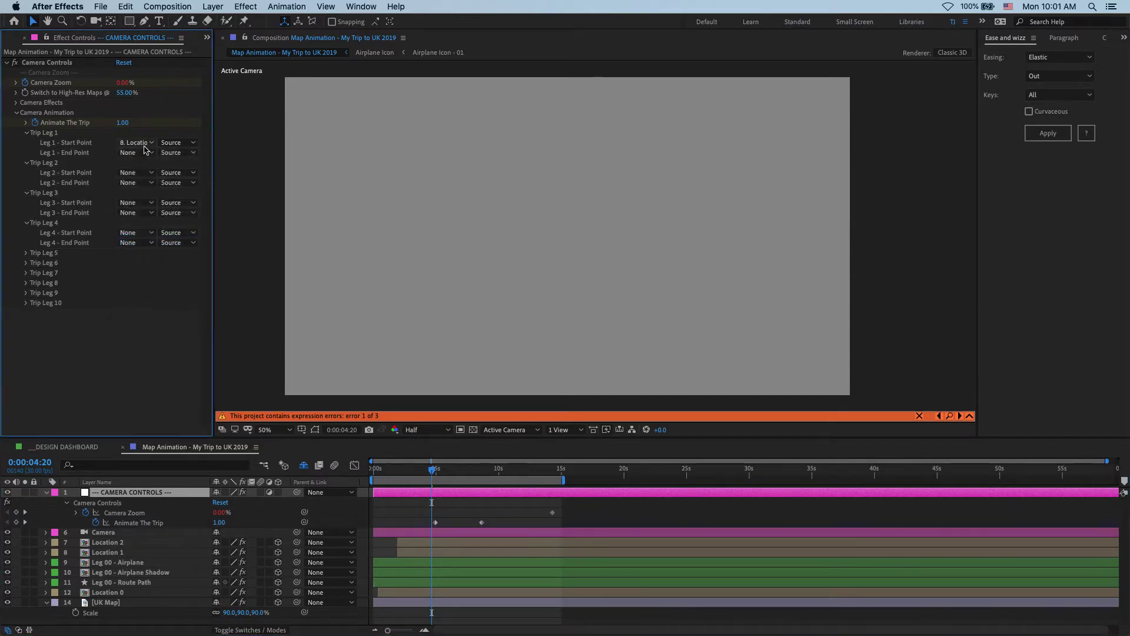
click(142, 153)
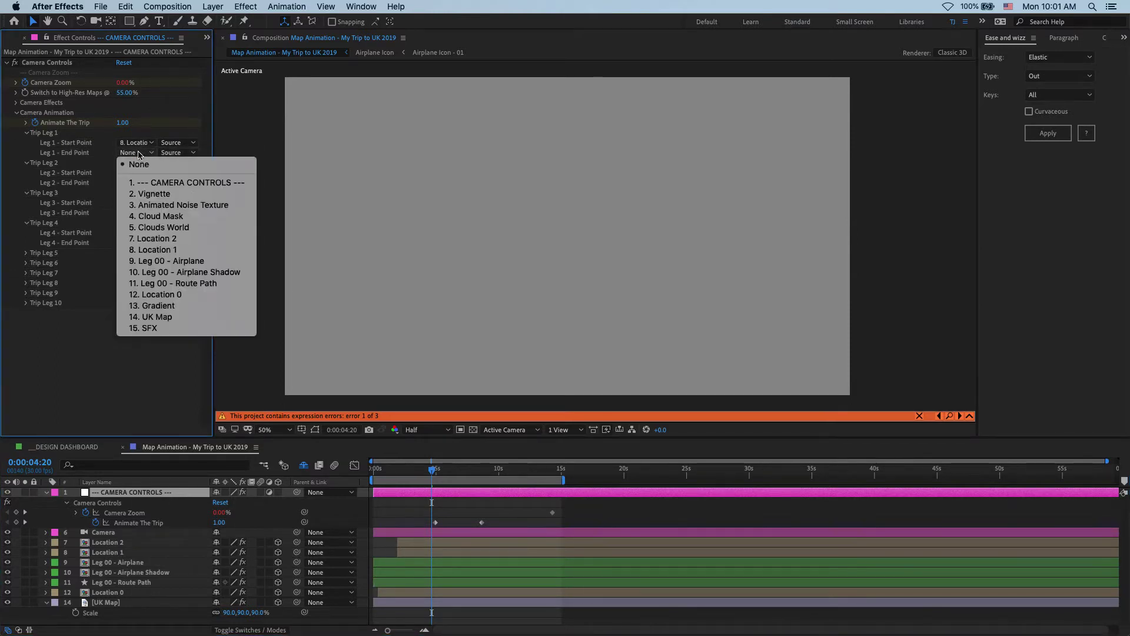
click(170, 239)
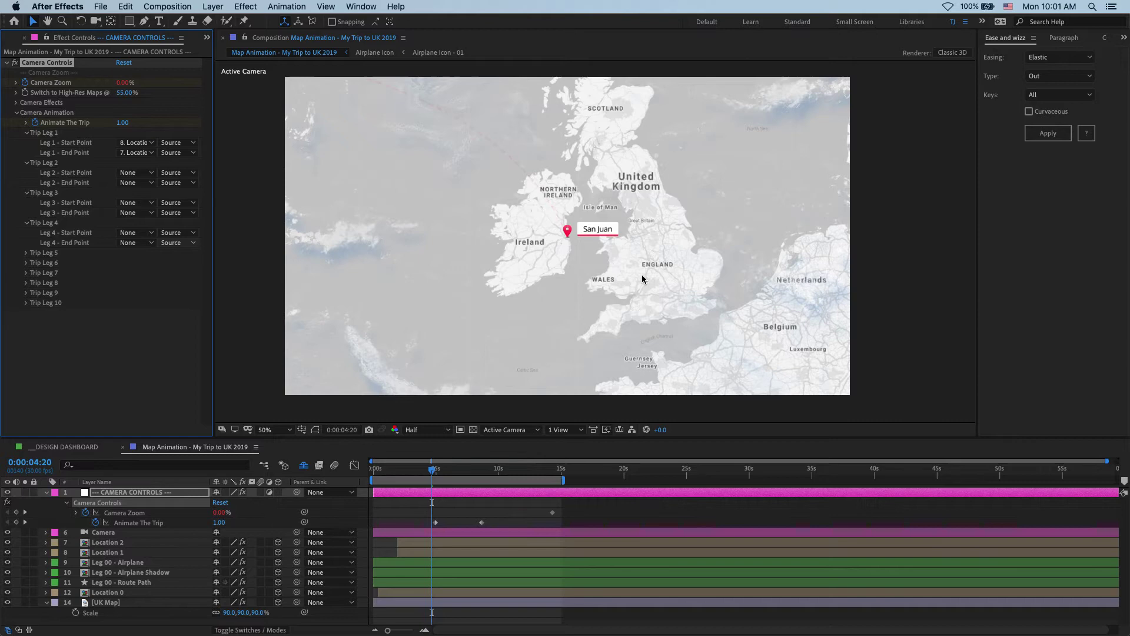
key(h)
drag(632, 261, 658, 270)
key(v)
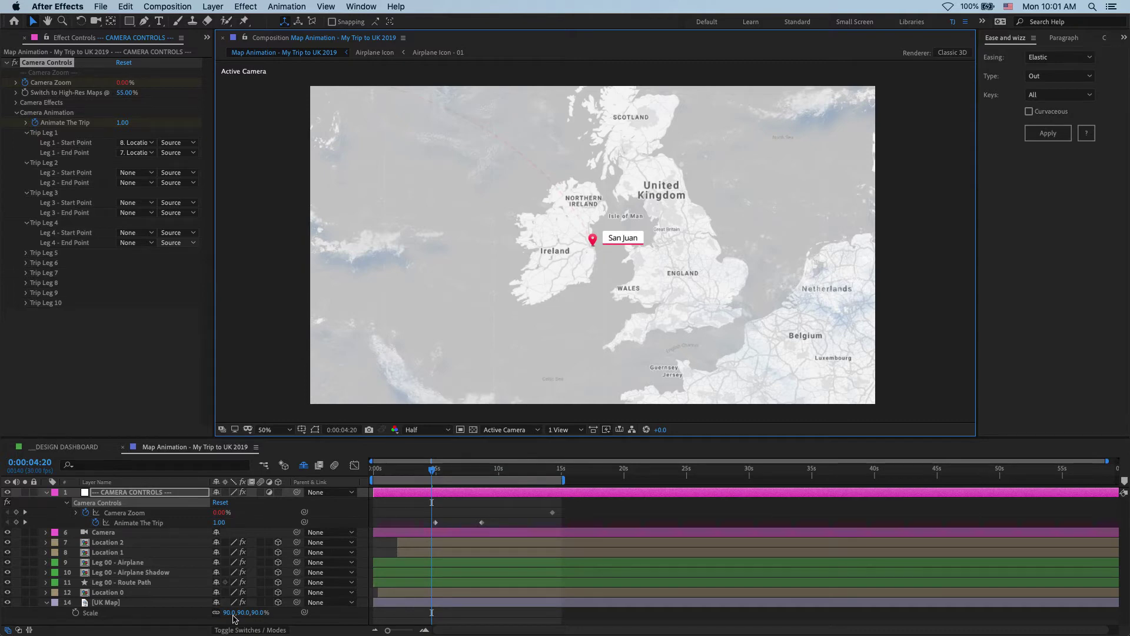
Set the UK Map layer scale back to 100% and select Location 0.
drag(258, 612, 266, 612)
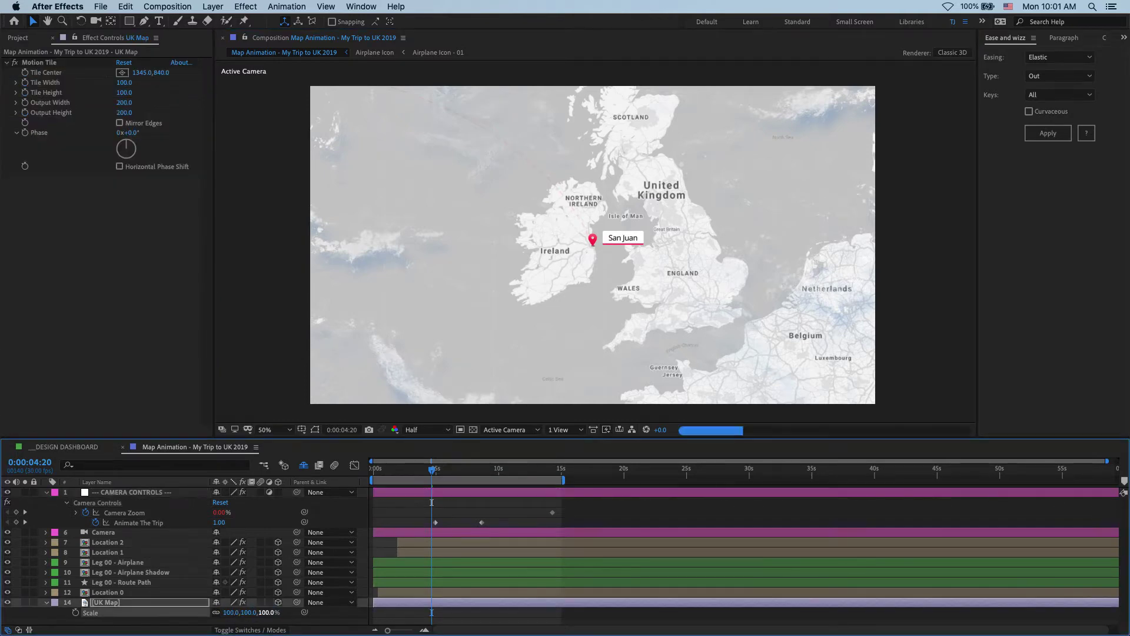
key(comma)
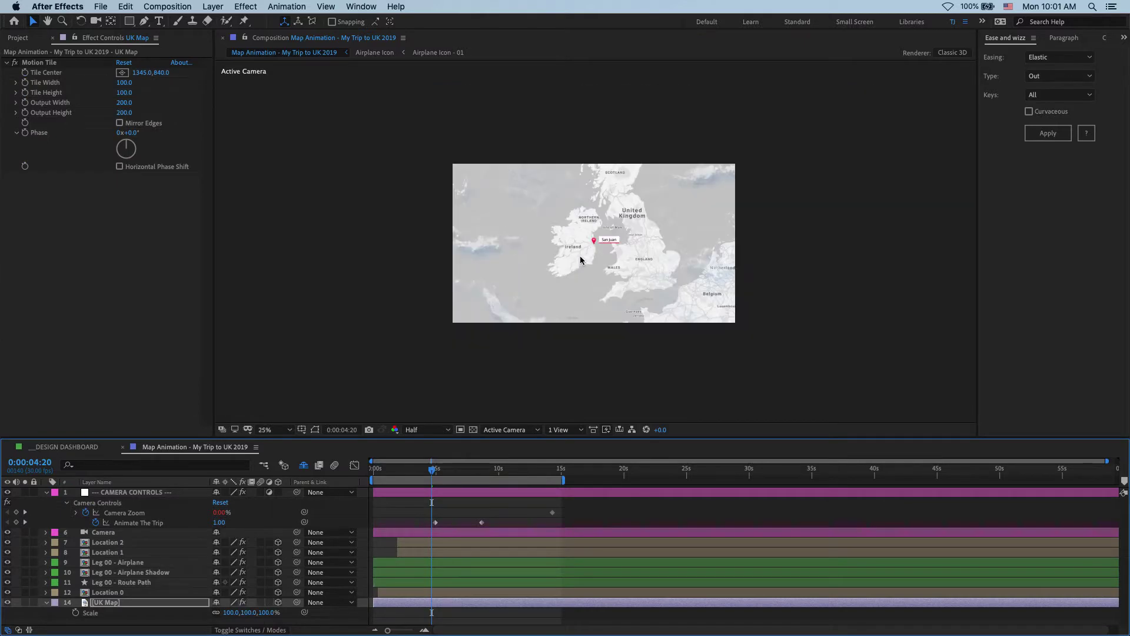
click(107, 593)
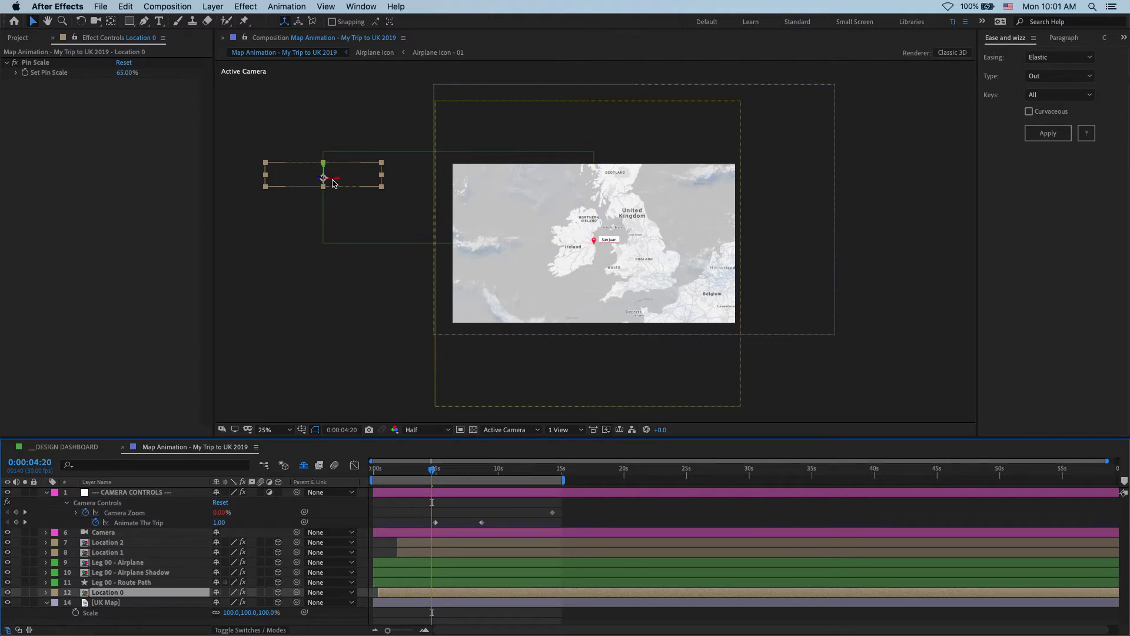
Scrub to 0:00:03:28 to check the pin arriving over Dublin, then select Location 1.
click(396, 469)
drag(398, 471, 423, 471)
scroll(596, 245, up, 1)
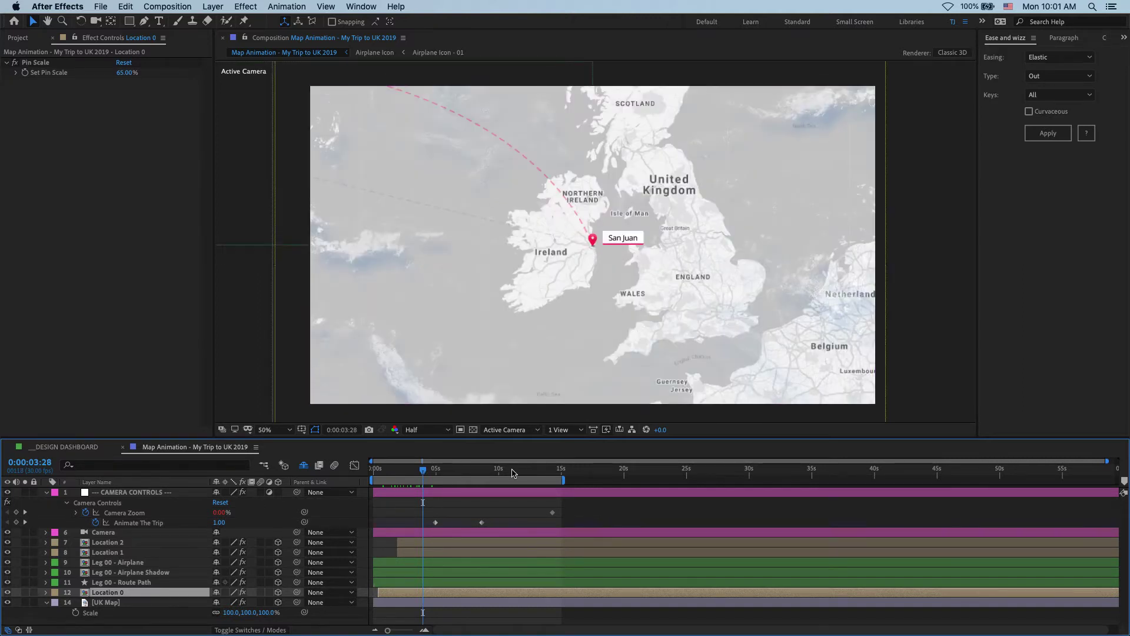
click(430, 555)
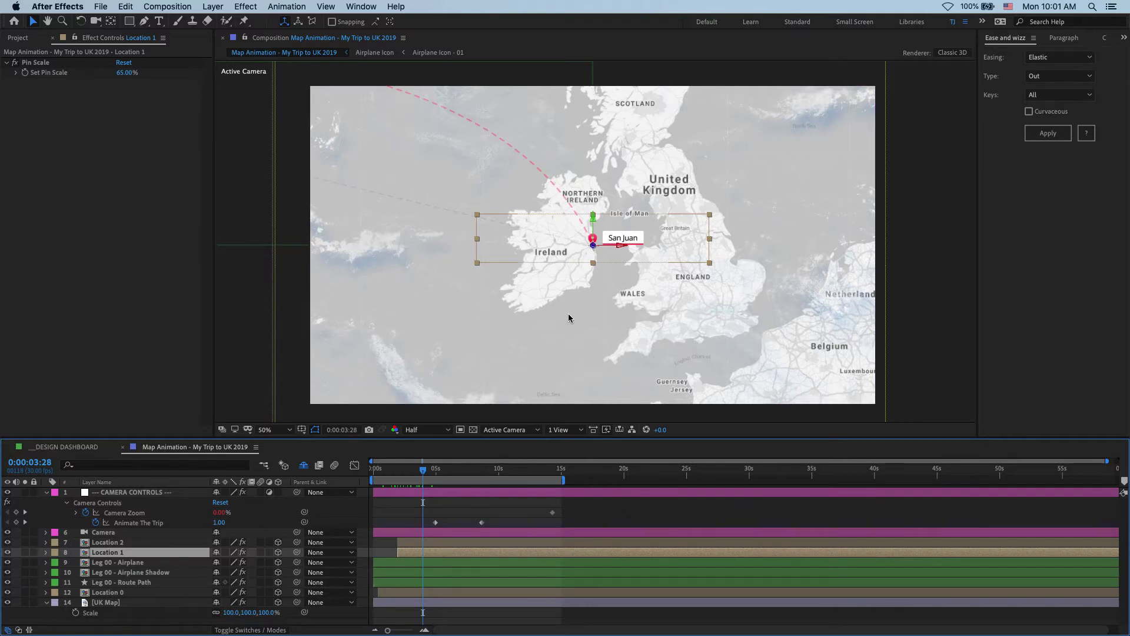
Centre the view on Ireland and reveal Location 1's San Juan pin source in Project.
key(/)
key(h)
drag(529, 353, 483, 354)
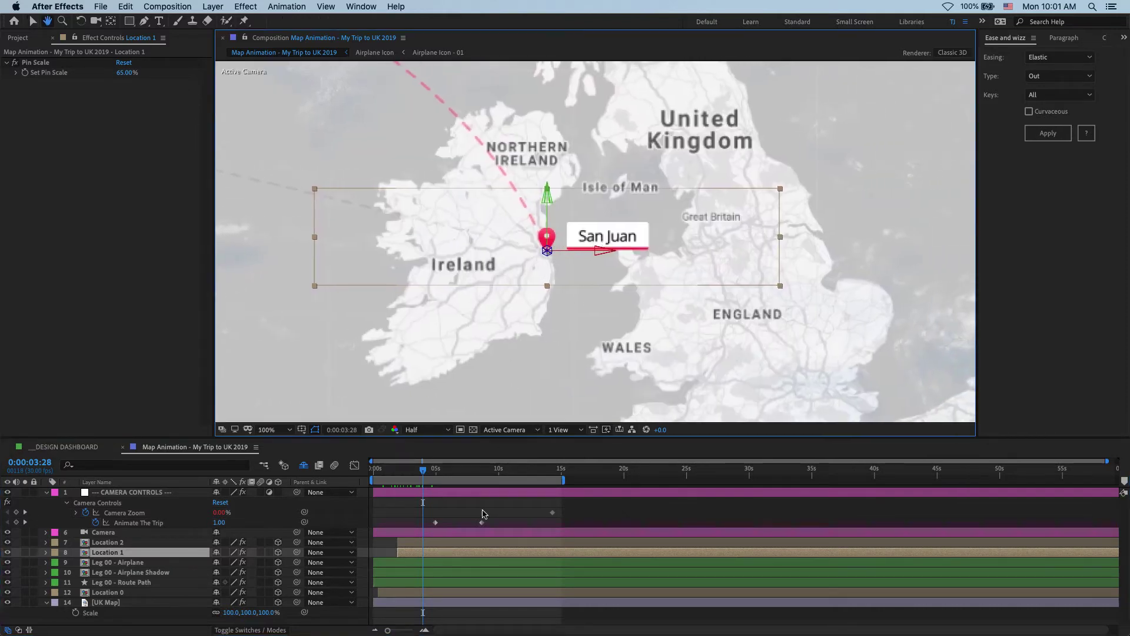
key(v)
click(434, 551)
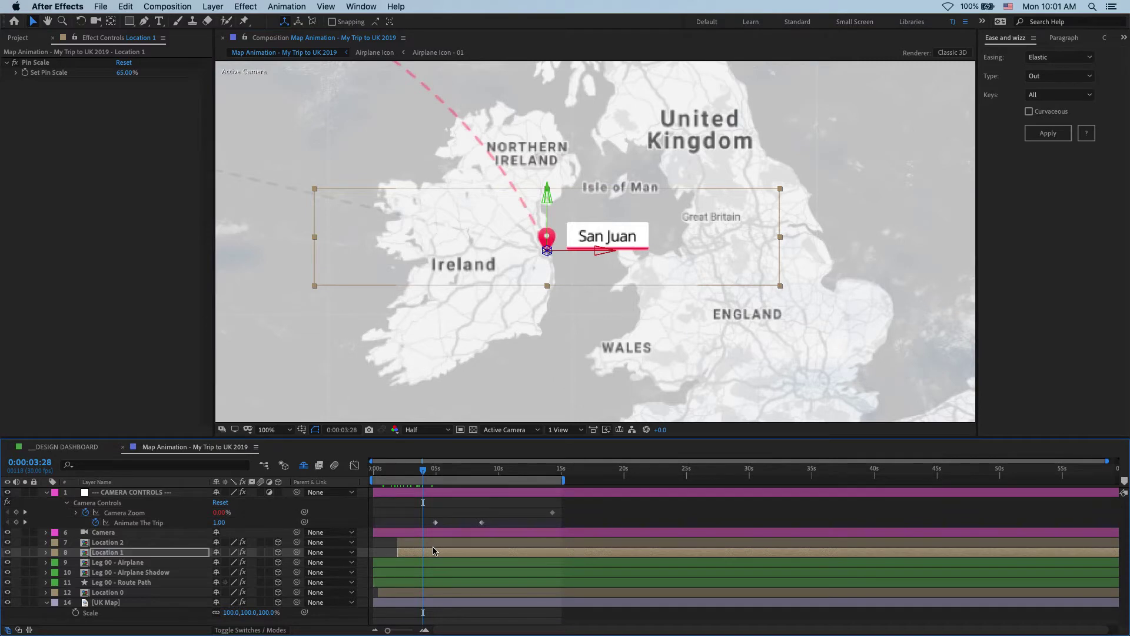
right_click(434, 551)
mouse_move(471, 543)
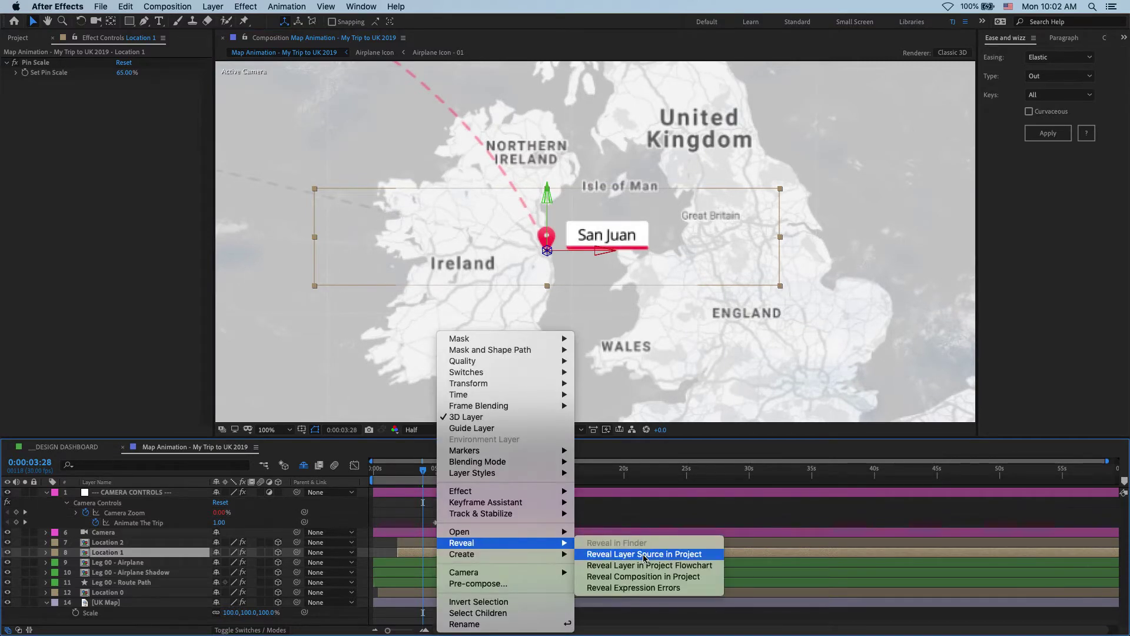
click(644, 555)
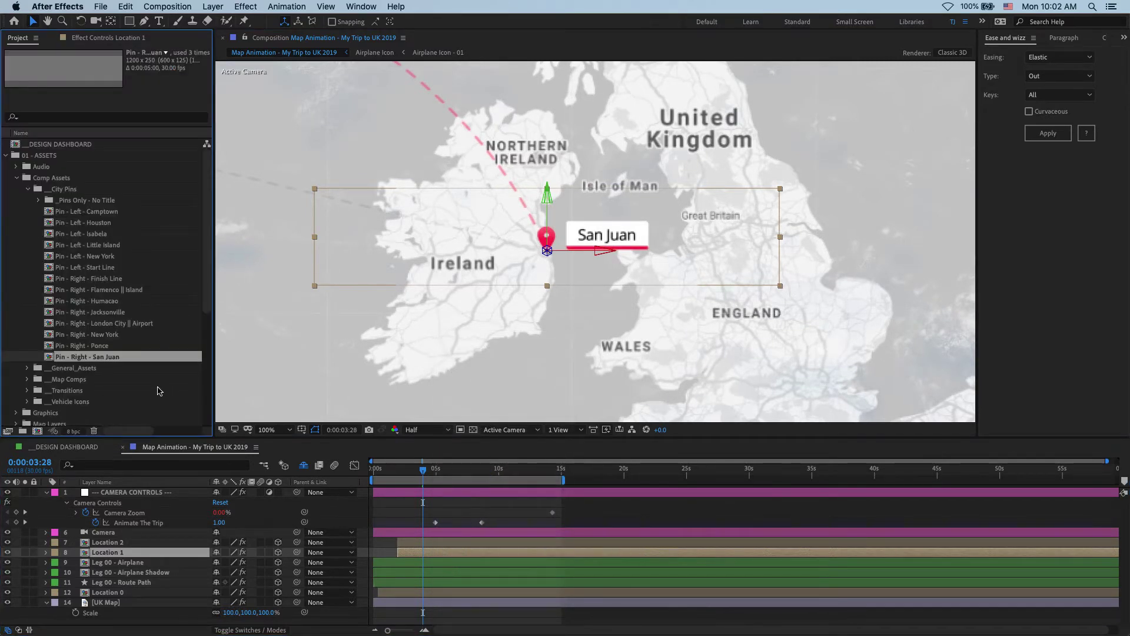
Duplicate the San Juan pin composition and rename the copy 'Pin - Left - Dublin'.
key(super+d)
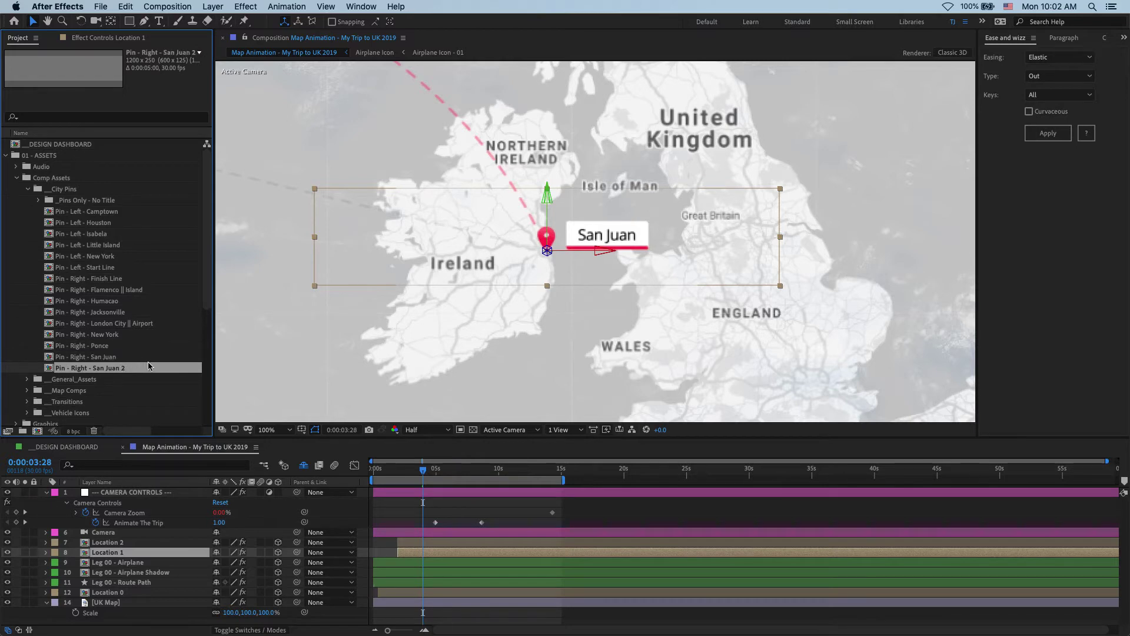
key(Return)
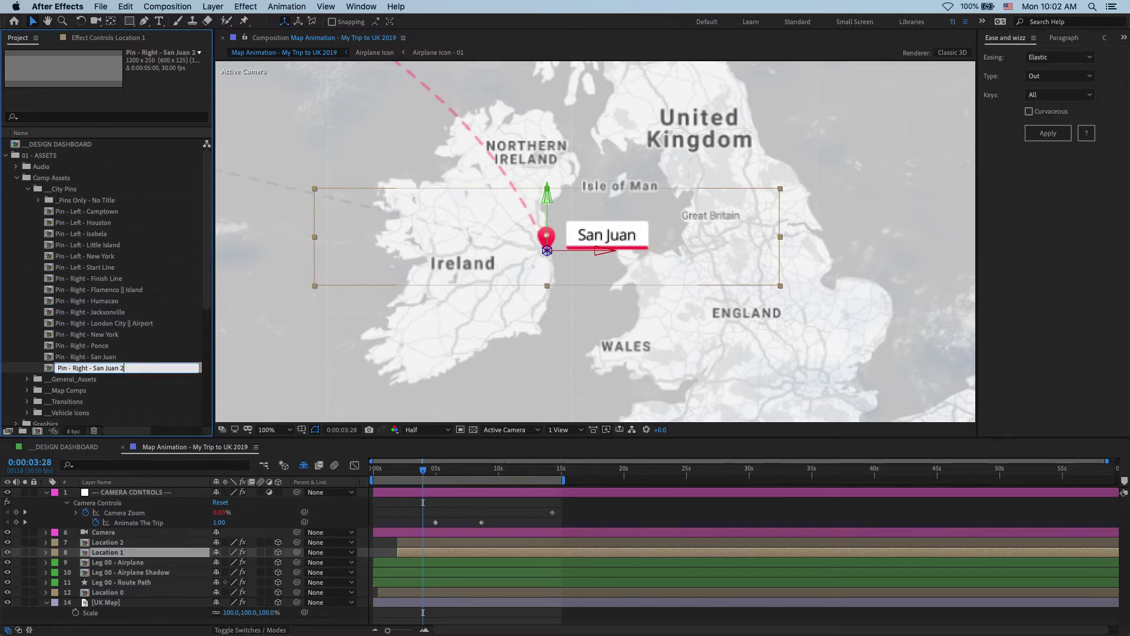
key(BackSpace)
key(BackSpace)
key(BackSpace)
key(BackSpace)
text(Left)
key(Return)
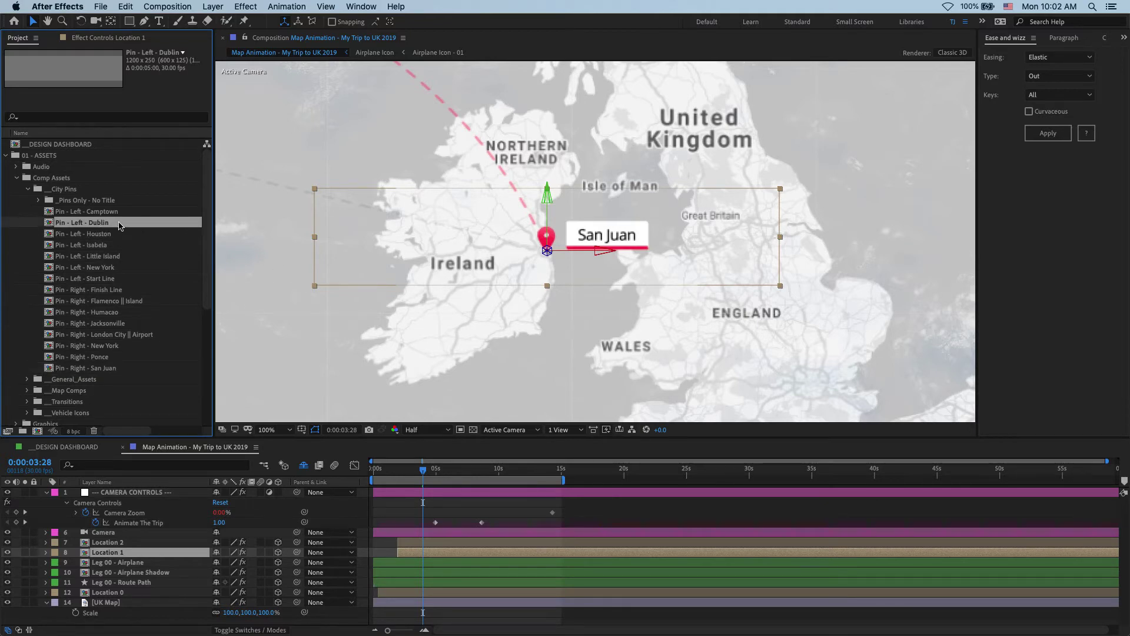
Put the Dublin pin on Location 1 and move the Location 2 pin up-right across the Irish Sea.
drag(120, 225, 162, 553)
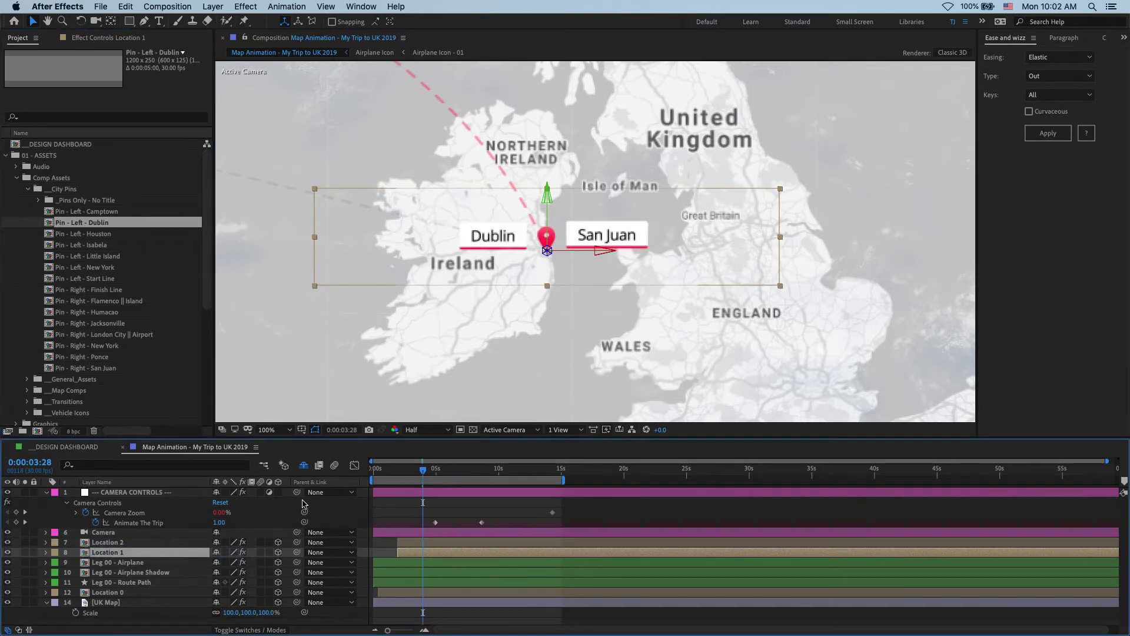
key(super+Up)
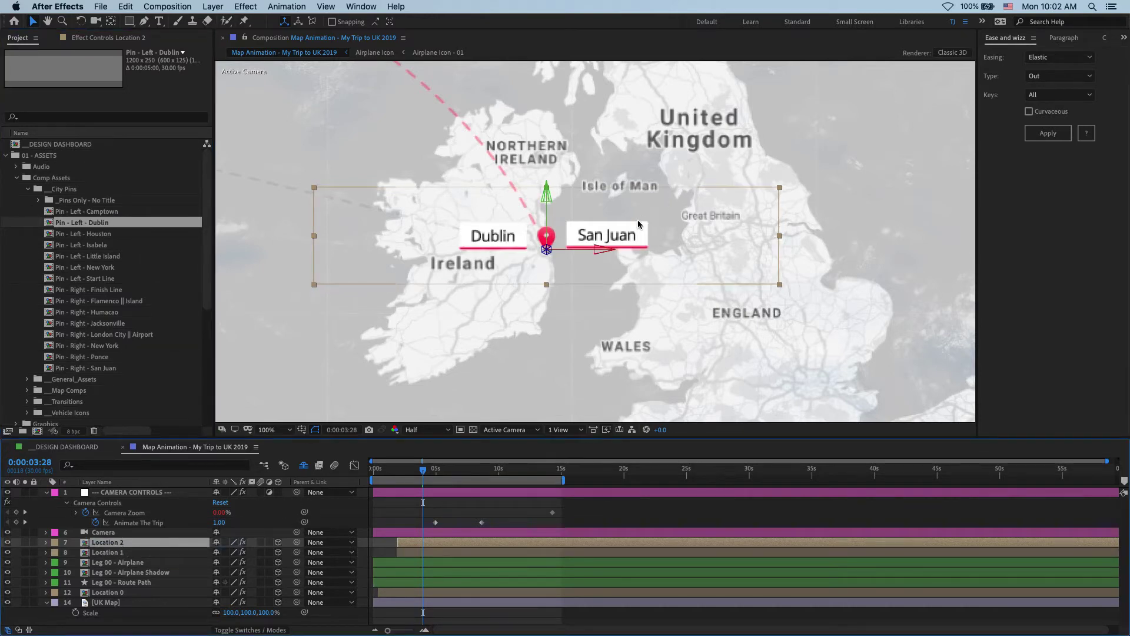
drag(638, 220, 708, 237)
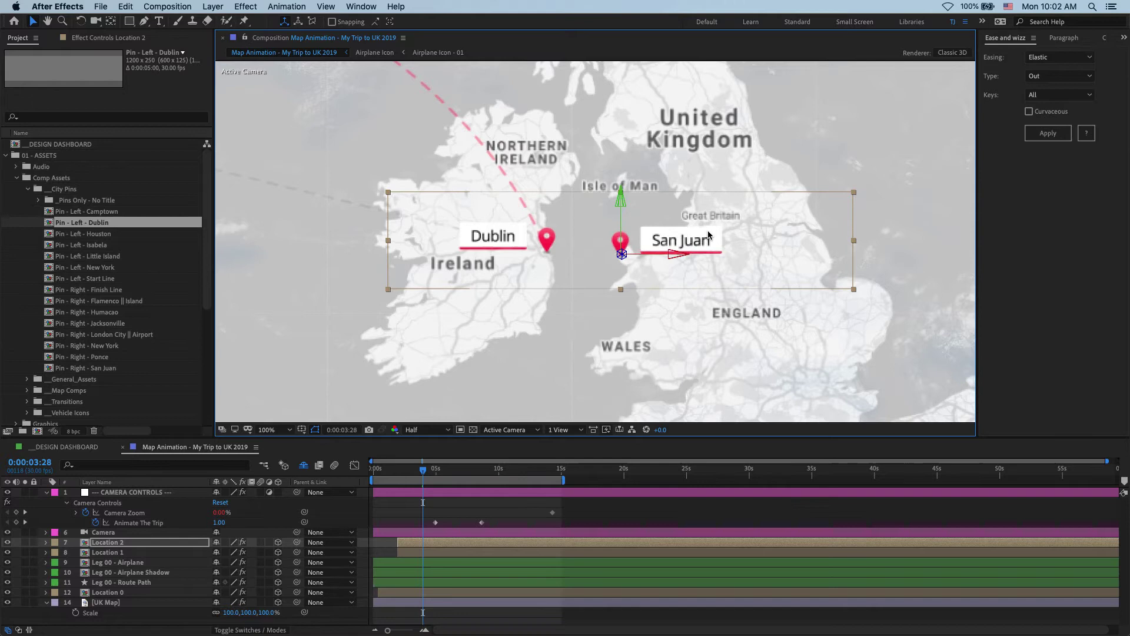
Duplicate the UK Map layer and replace the copy with UK Map Reference.
scroll(709, 236, down, 2)
drag(711, 225, 652, 169)
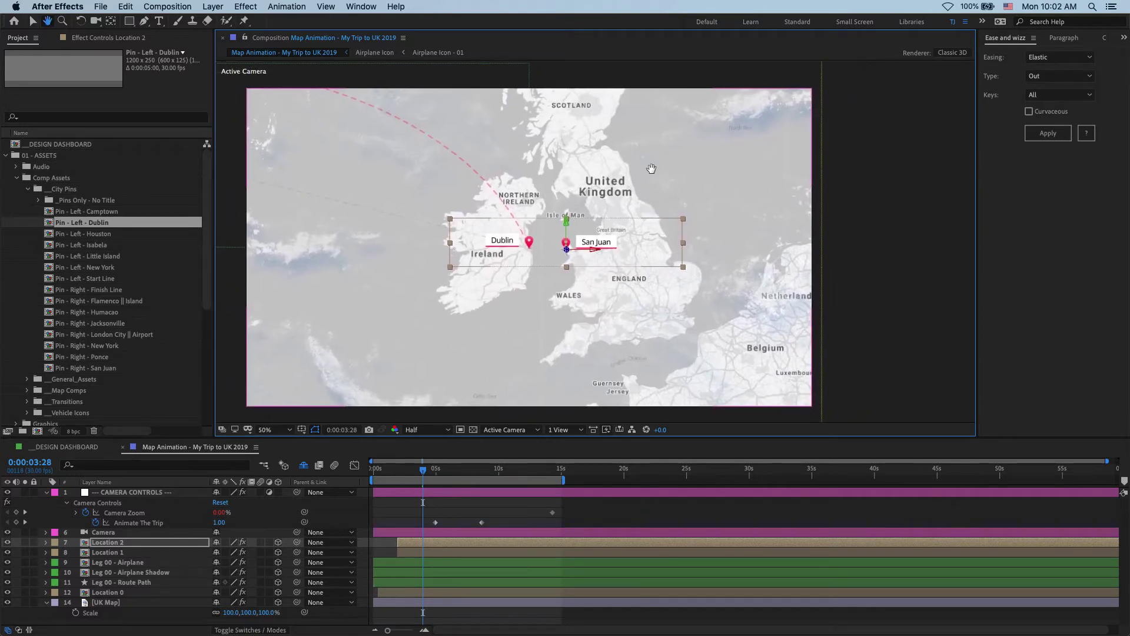
key(v)
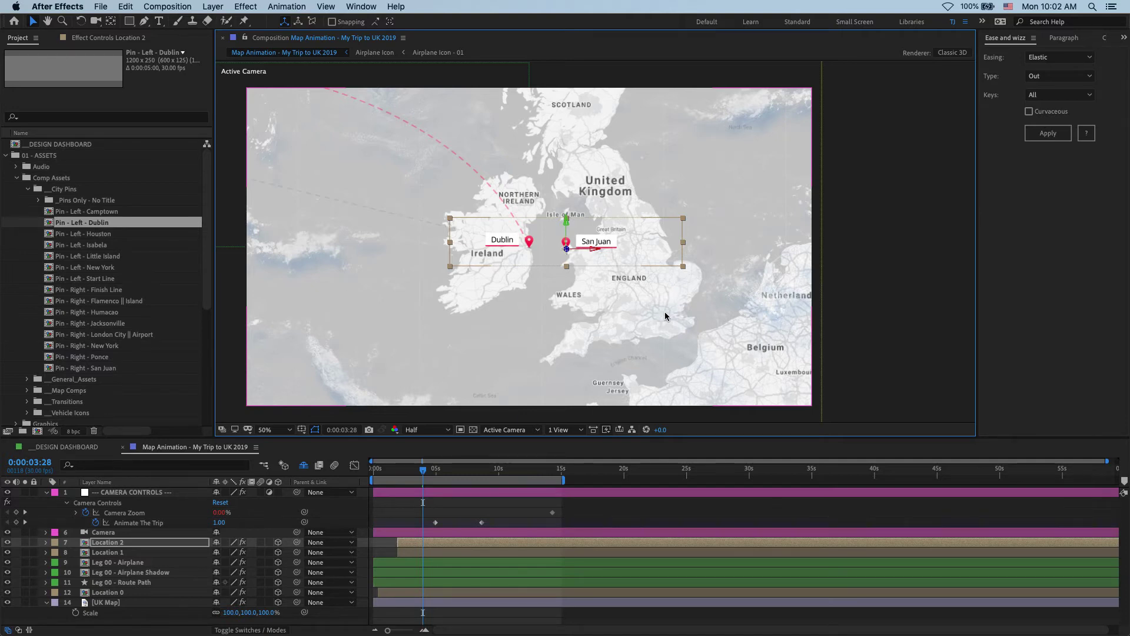
click(133, 602)
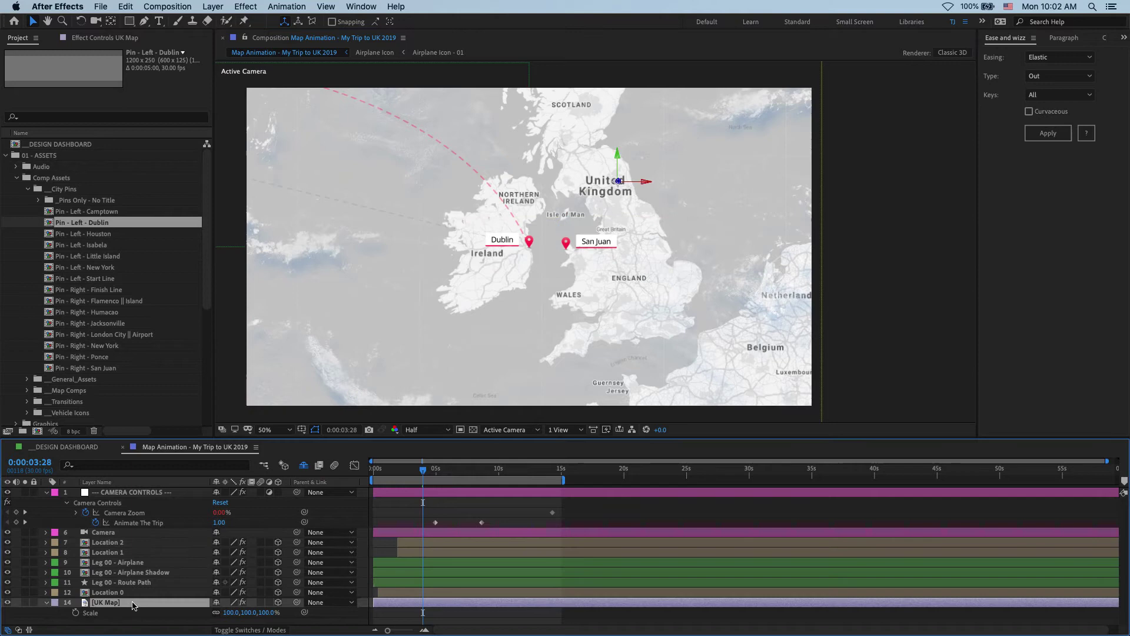
key(ctrl+d)
click(46, 612)
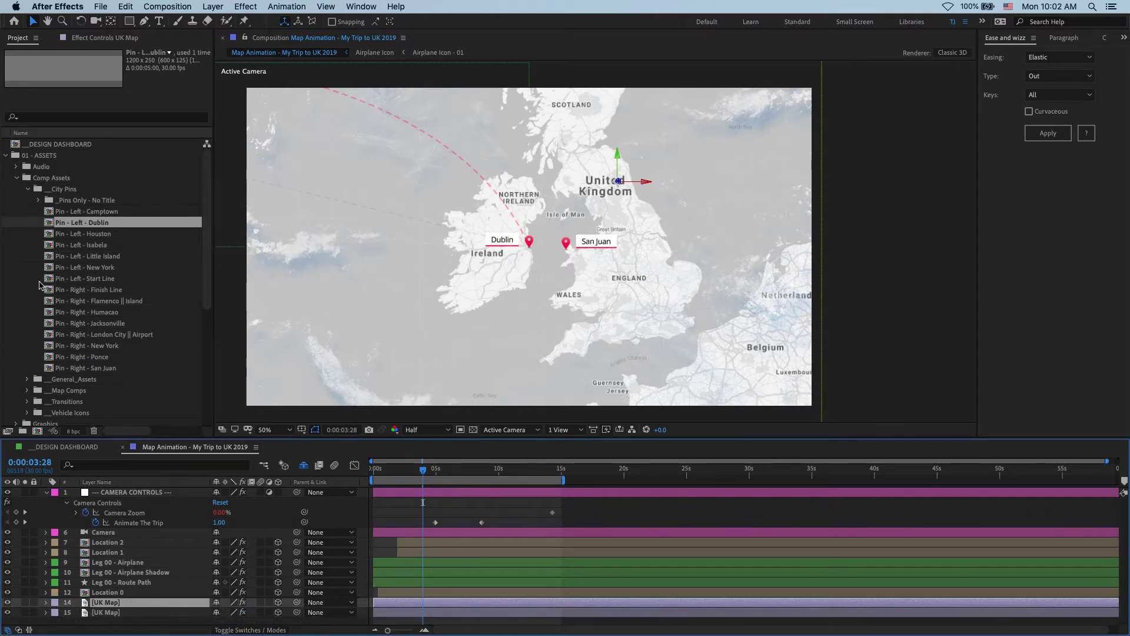
scroll(61, 324, down, 6)
click(53, 414)
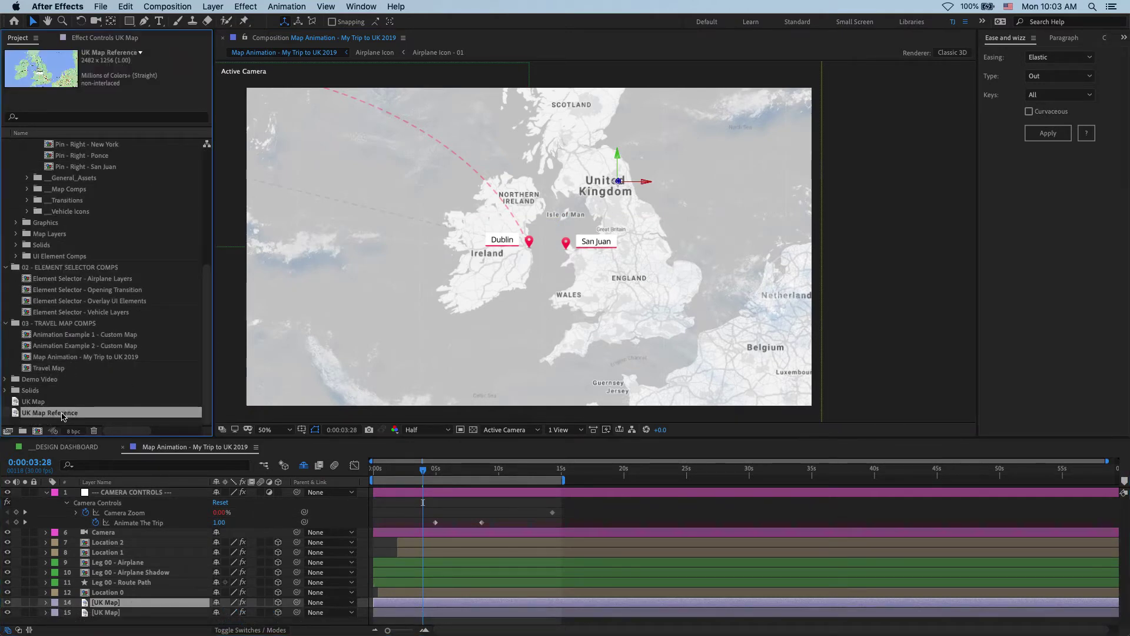
drag(62, 414, 119, 602)
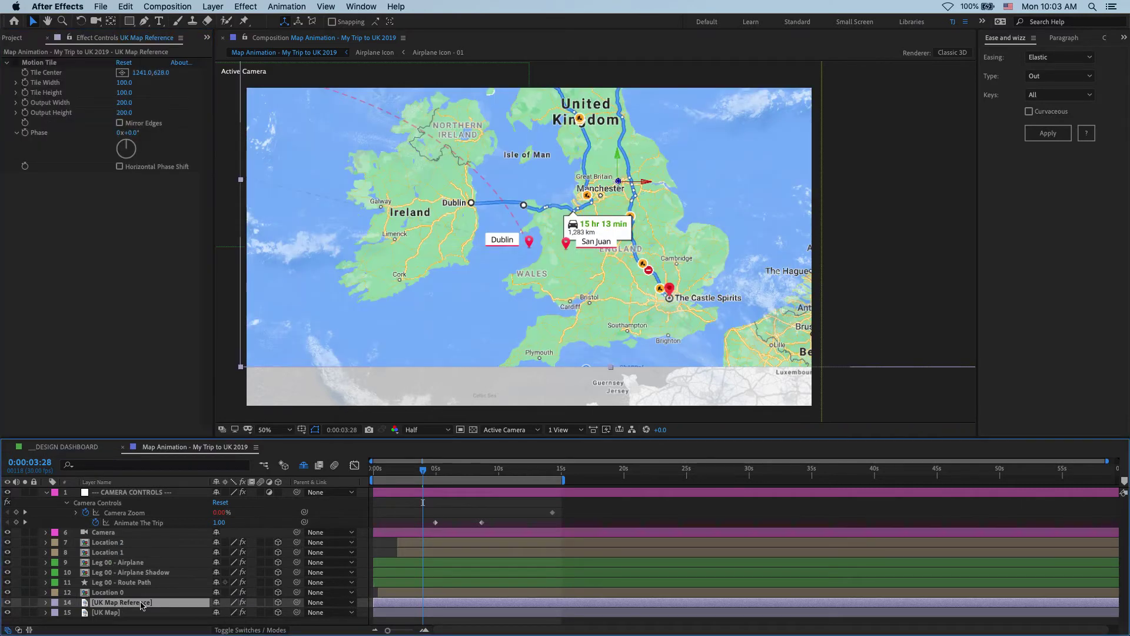
Set the reference map to 30% opacity and 67% scale.
key(t)
click(219, 613)
text(30)
key(Return)
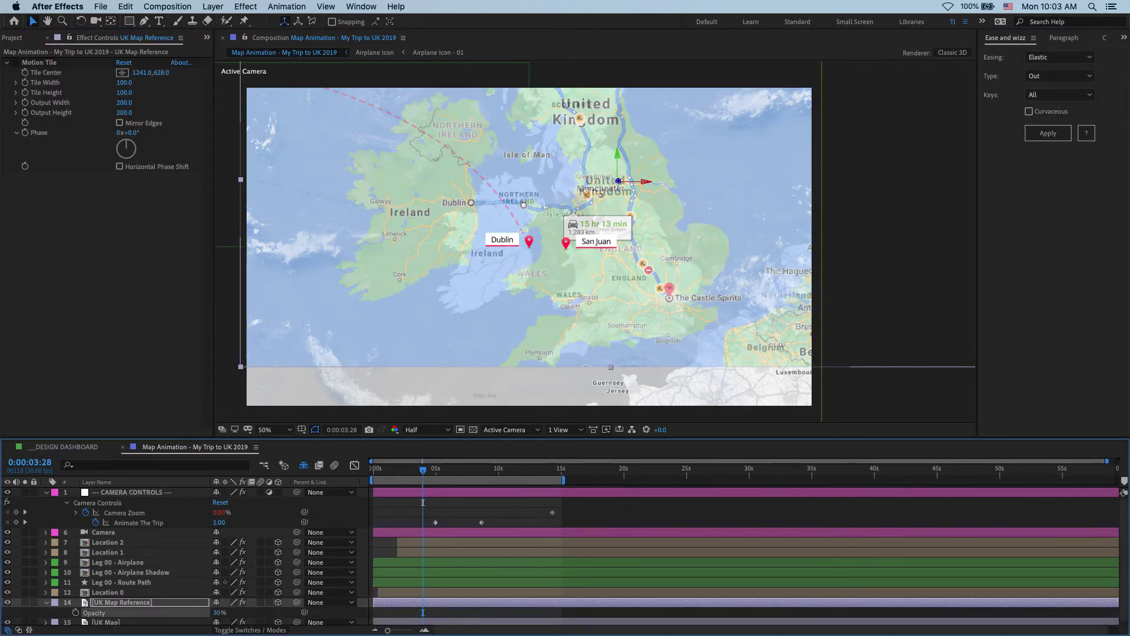
key(s)
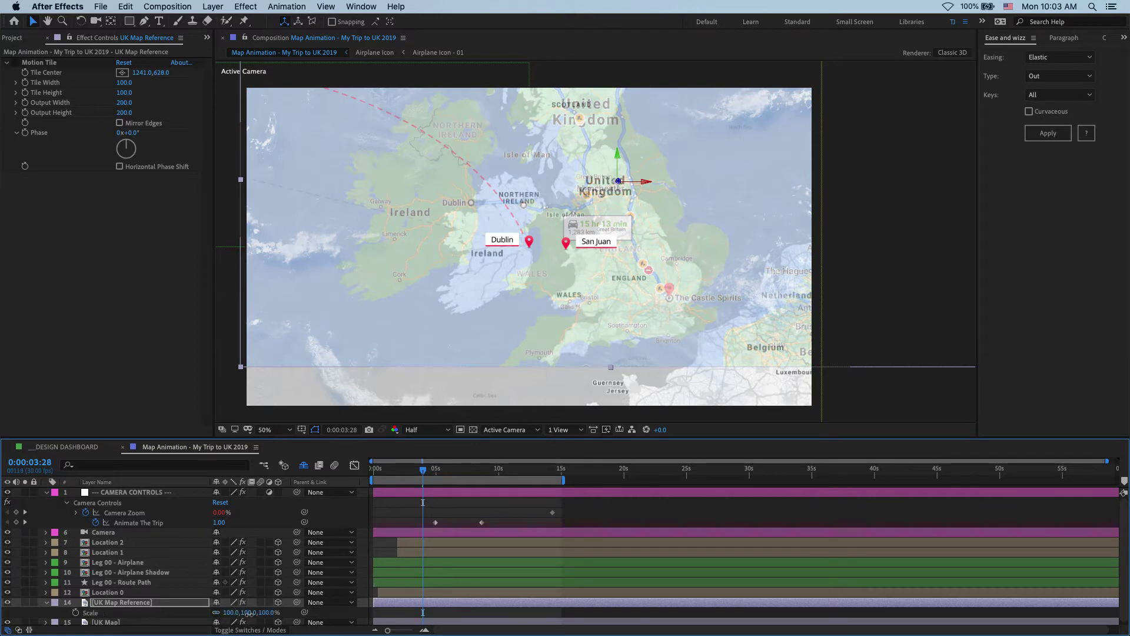
drag(235, 613, 236, 623)
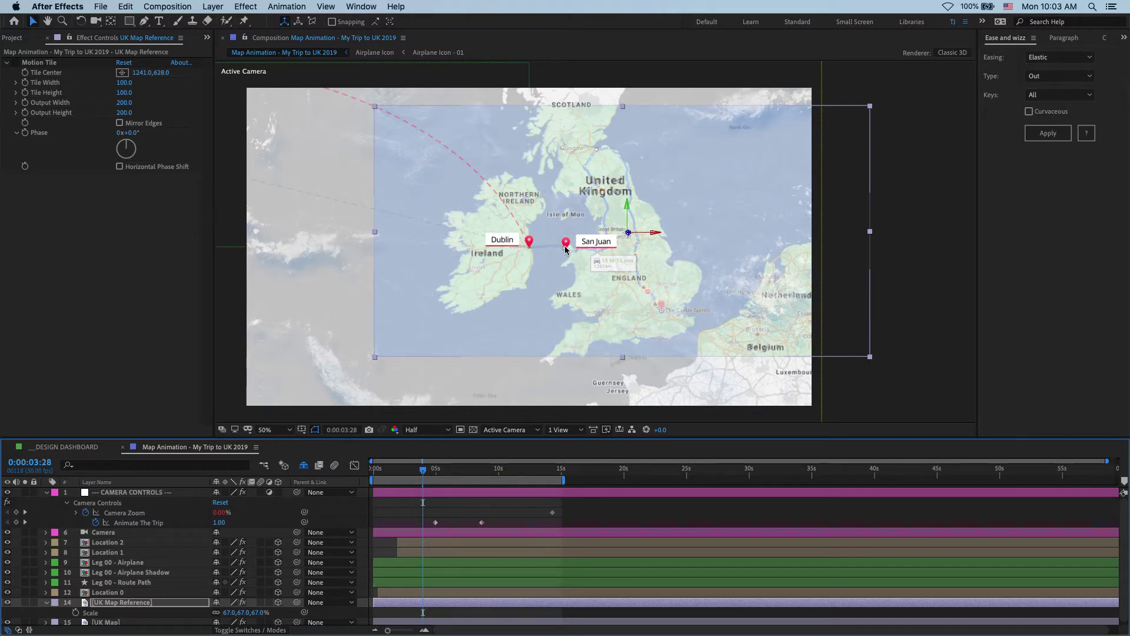
Nudge the San Juan pin slightly up-left and reveal its source asset in Project.
scroll(566, 249, up, 2)
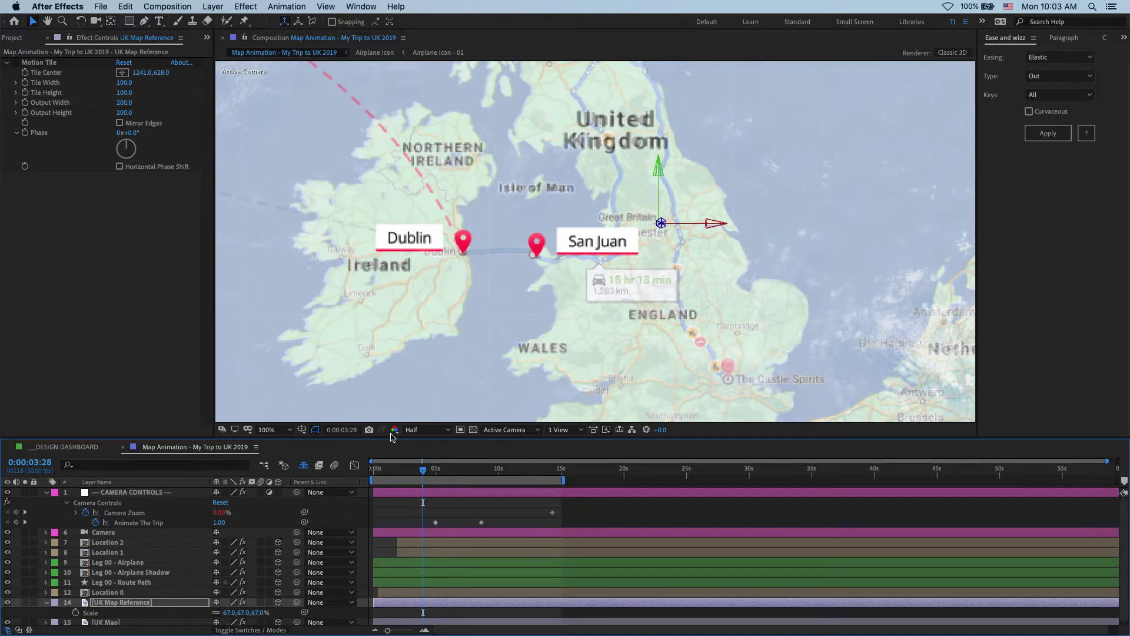
click(538, 247)
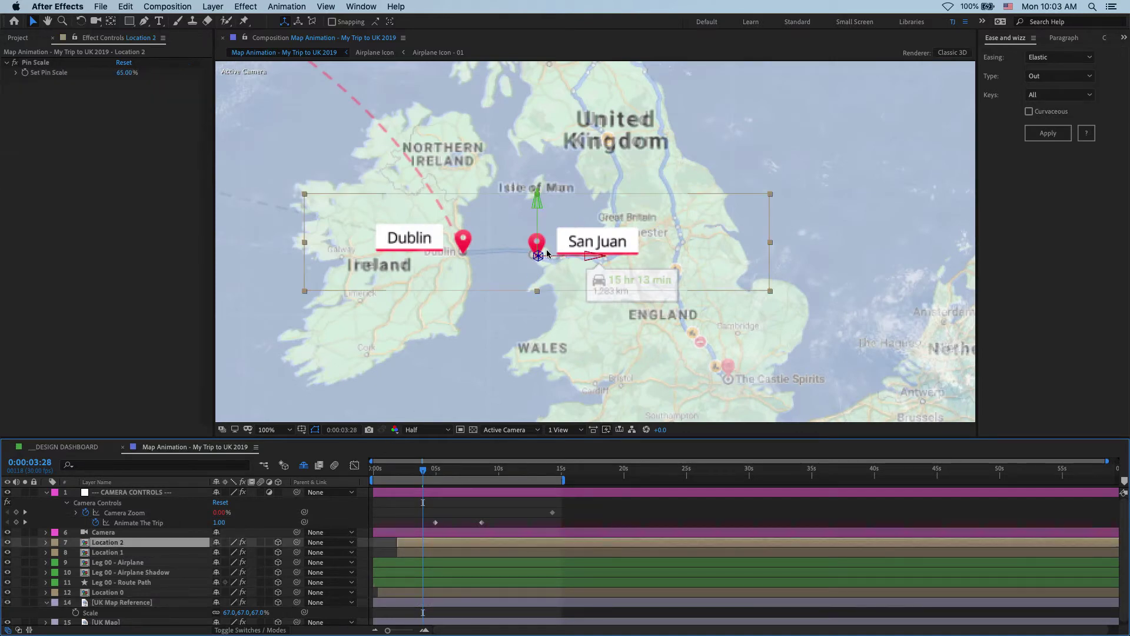
click(611, 242)
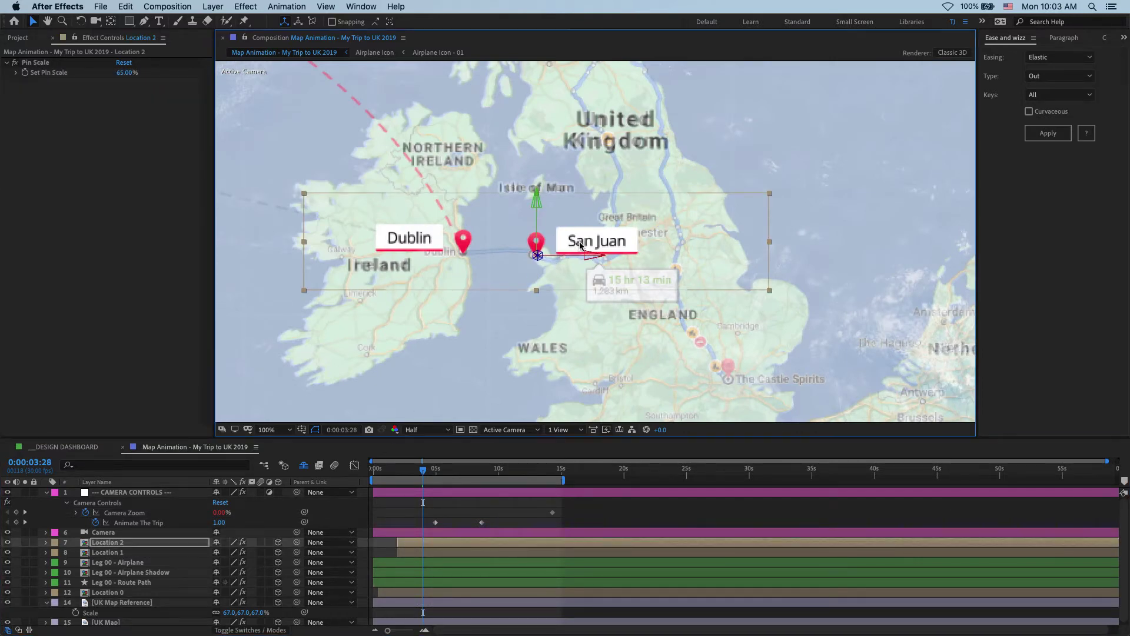
drag(578, 244, 575, 243)
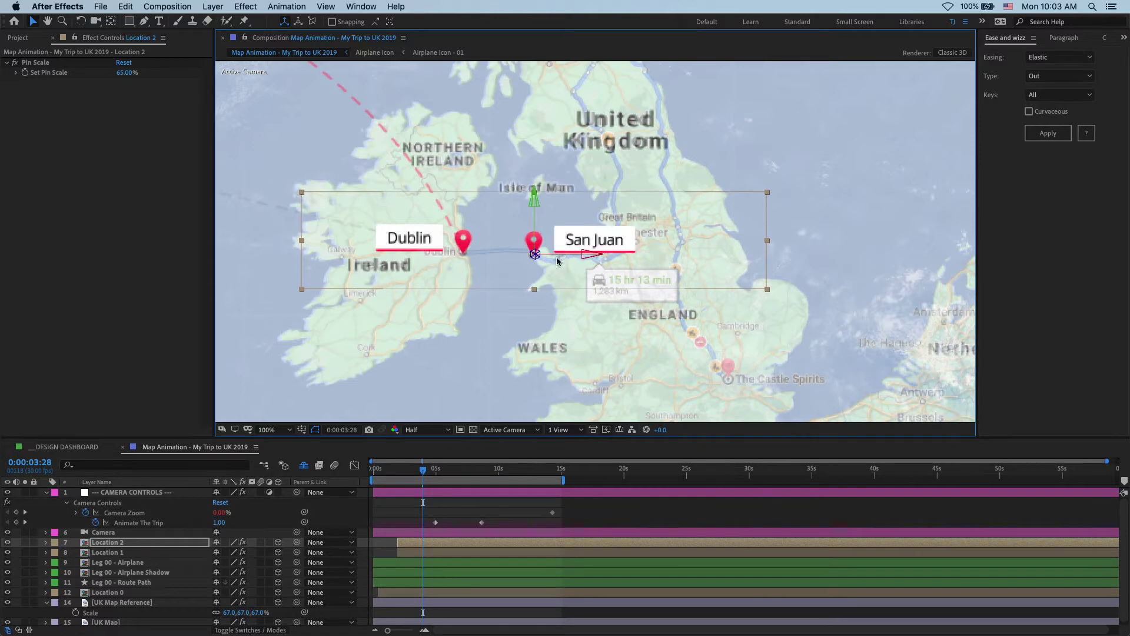
right_click(142, 563)
mouse_move(247, 543)
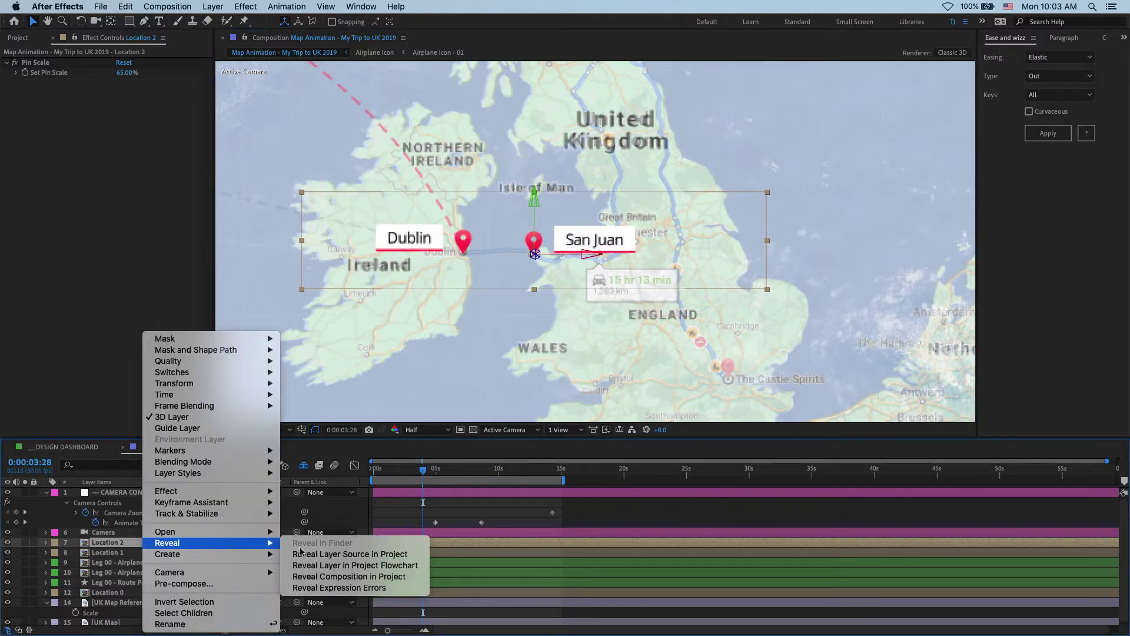
click(315, 554)
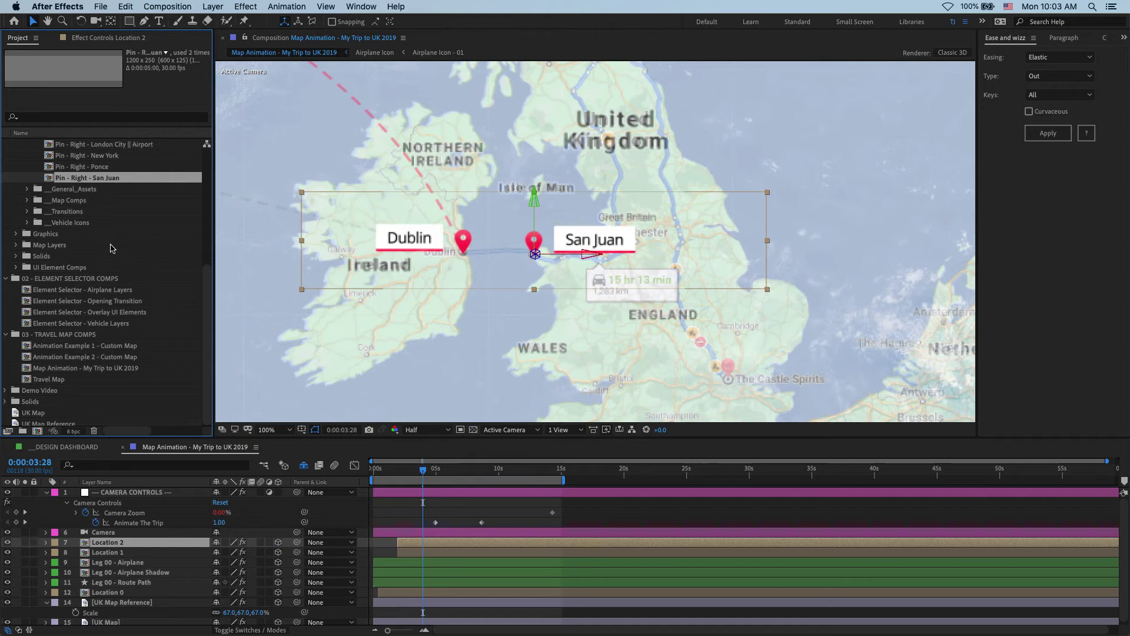
Rename the pin asset 'Pin - Right - Holyhead' and swap it onto Location 2.
key(Right)
key(BackSpace)
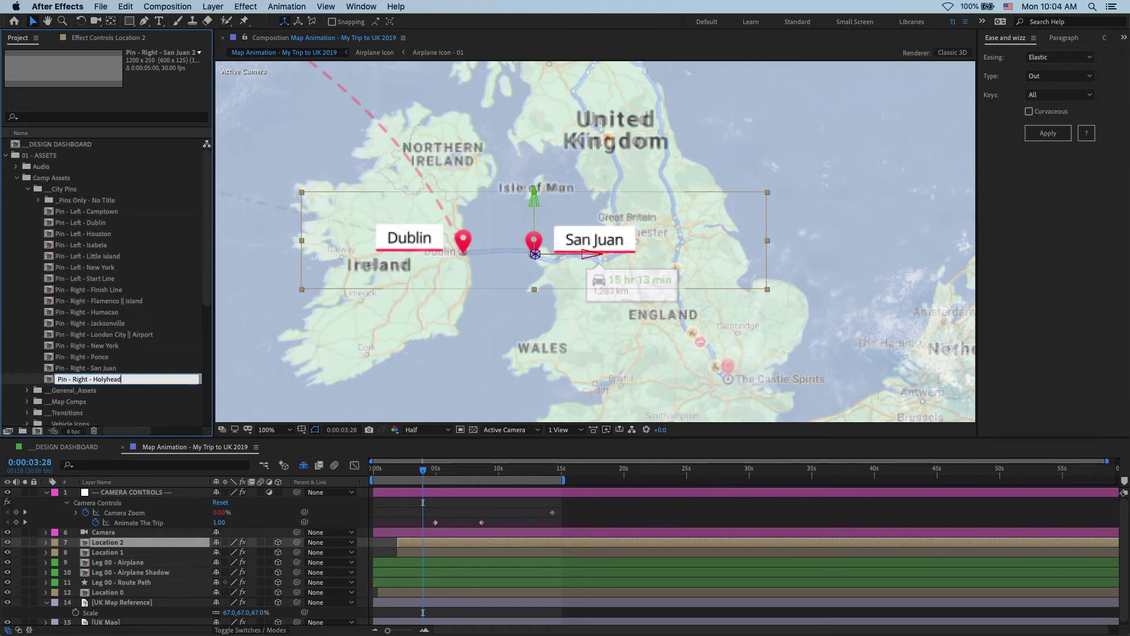
text(Holyhead)
key(Return)
drag(115, 312, 150, 546)
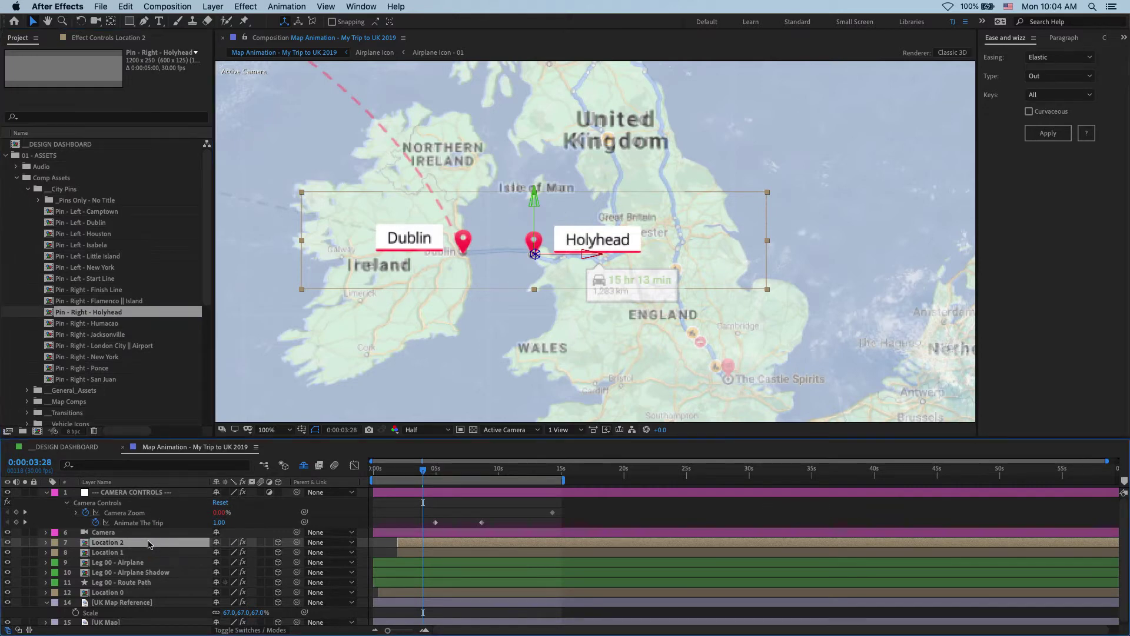
Duplicate the Holyhead pin layer and move the copy up into central Scotland.
key(super+d)
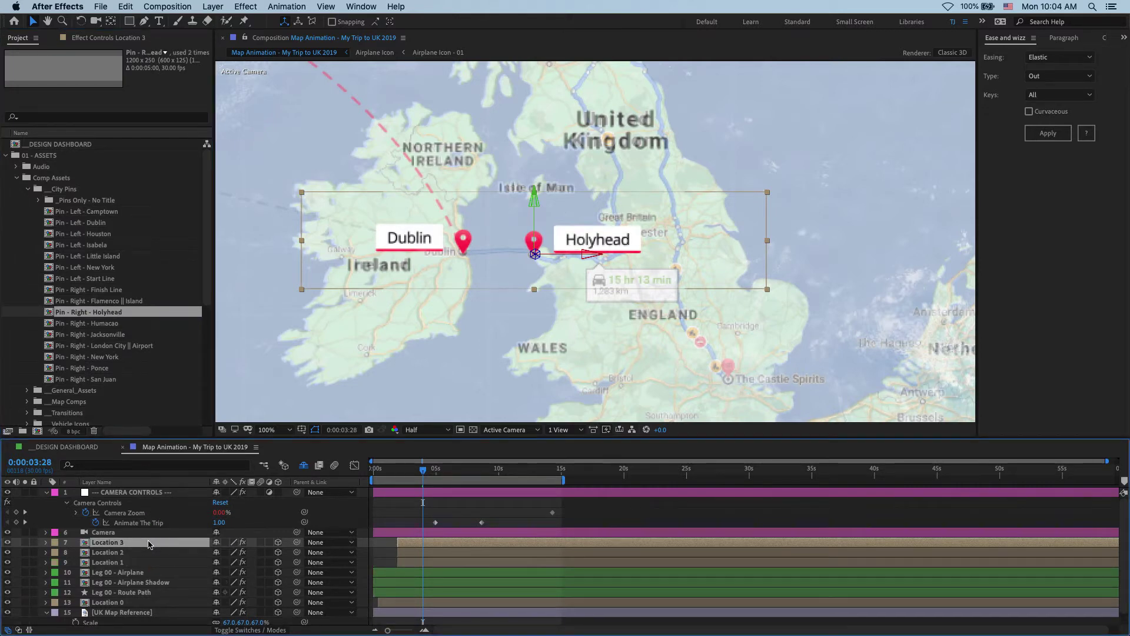
drag(627, 238, 620, 146)
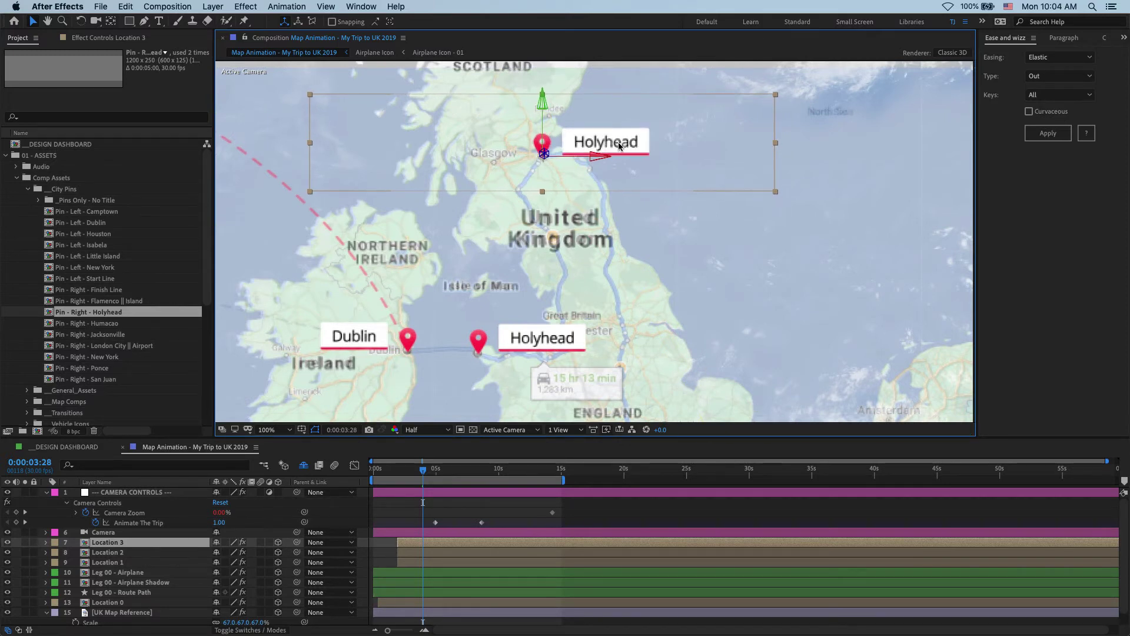
key(Return)
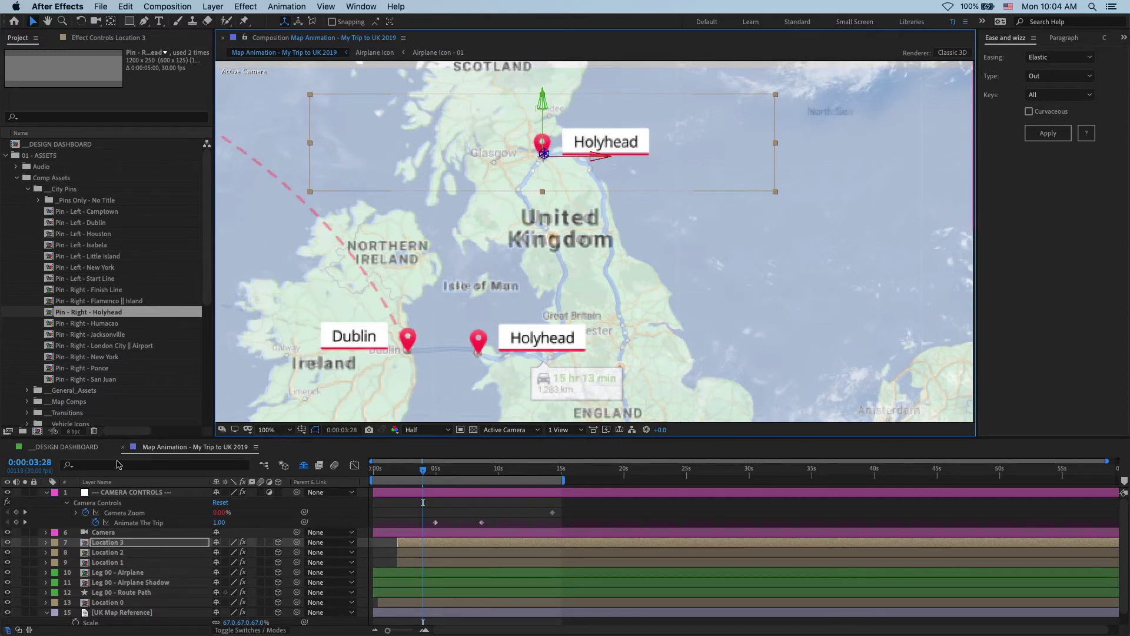
Duplicate the Holyhead pin asset and rename the copy 'Pin - Right - Edi'.
click(121, 314)
key(super+d)
key(Return)
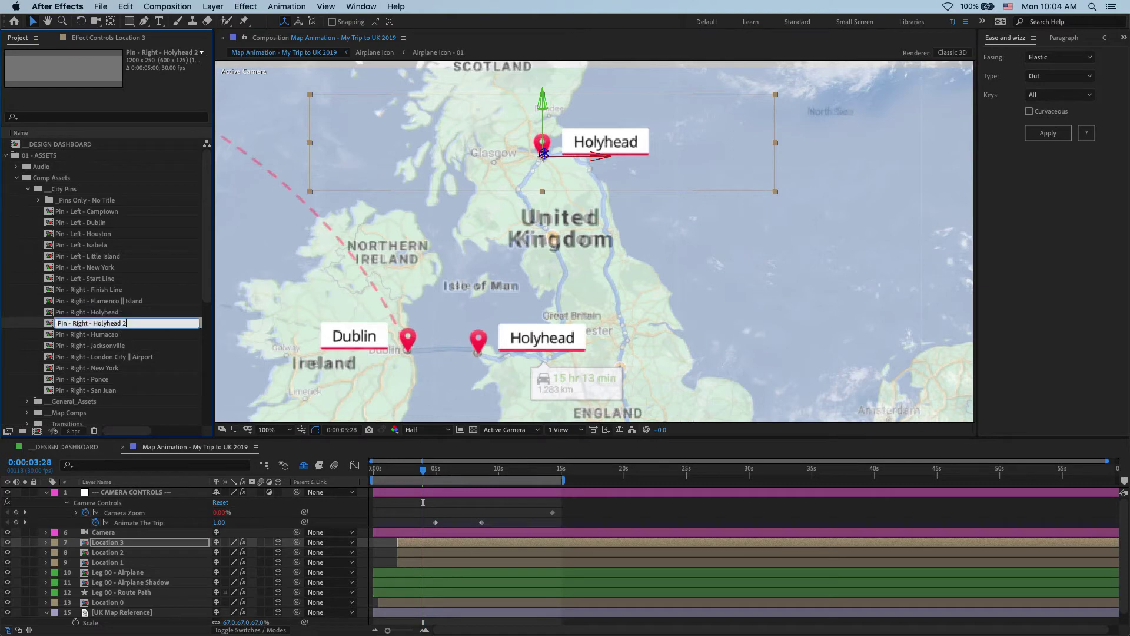
key(Return)
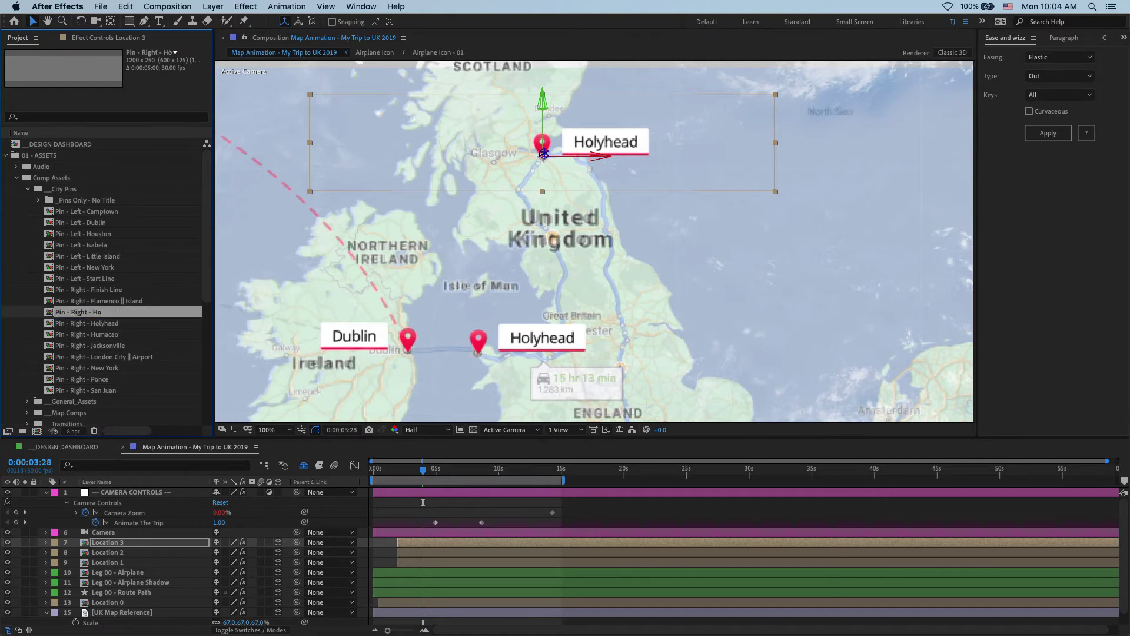
key(Return)
key(Right)
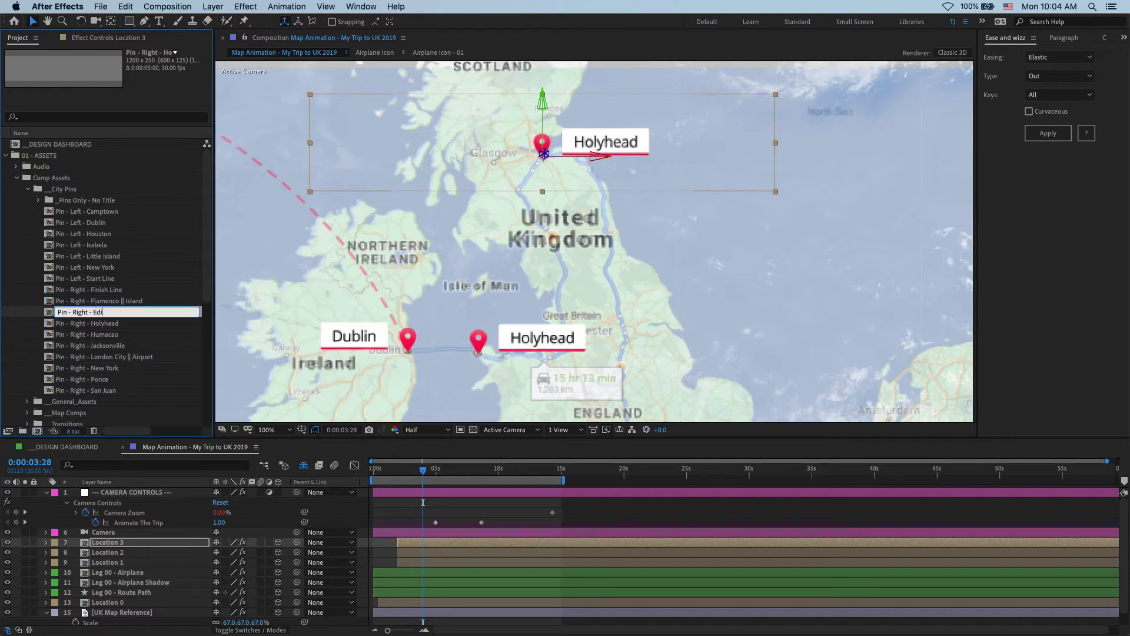
text(Edi)
key(Return)
key(super+Tab)
key(super+Tab)
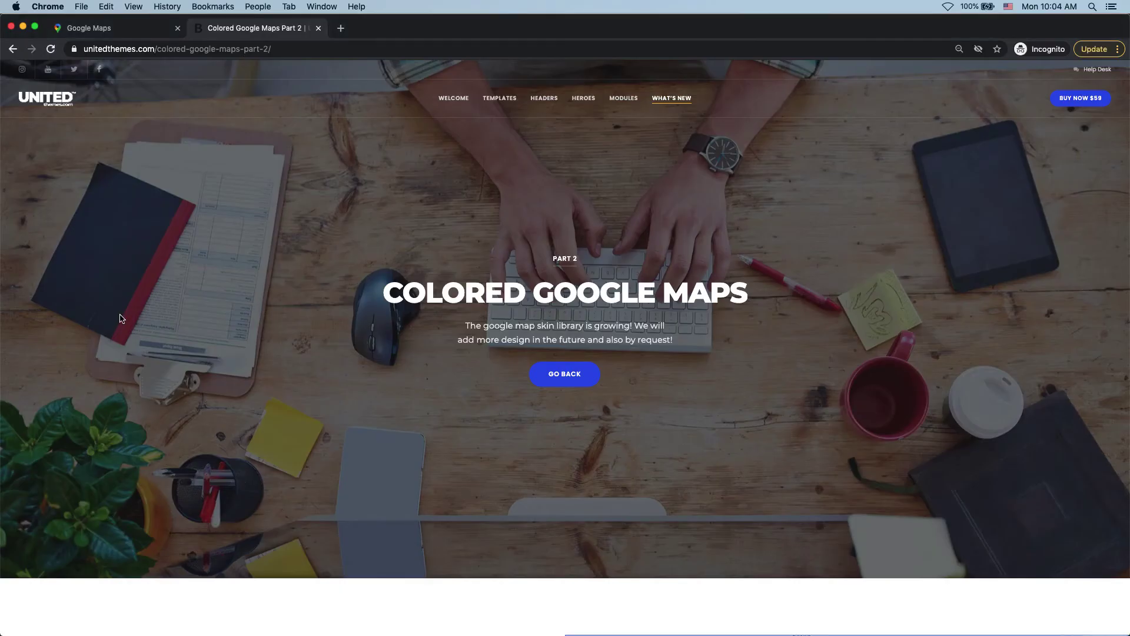
Look up Edinburgh on Google Maps and select its name in the search box.
click(135, 31)
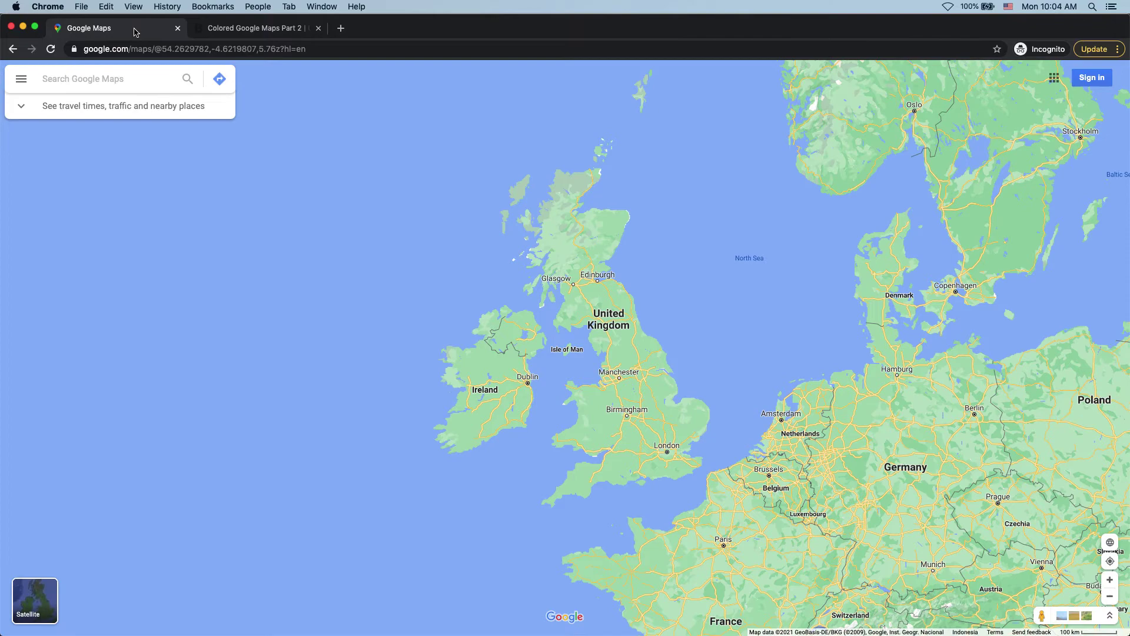
click(598, 281)
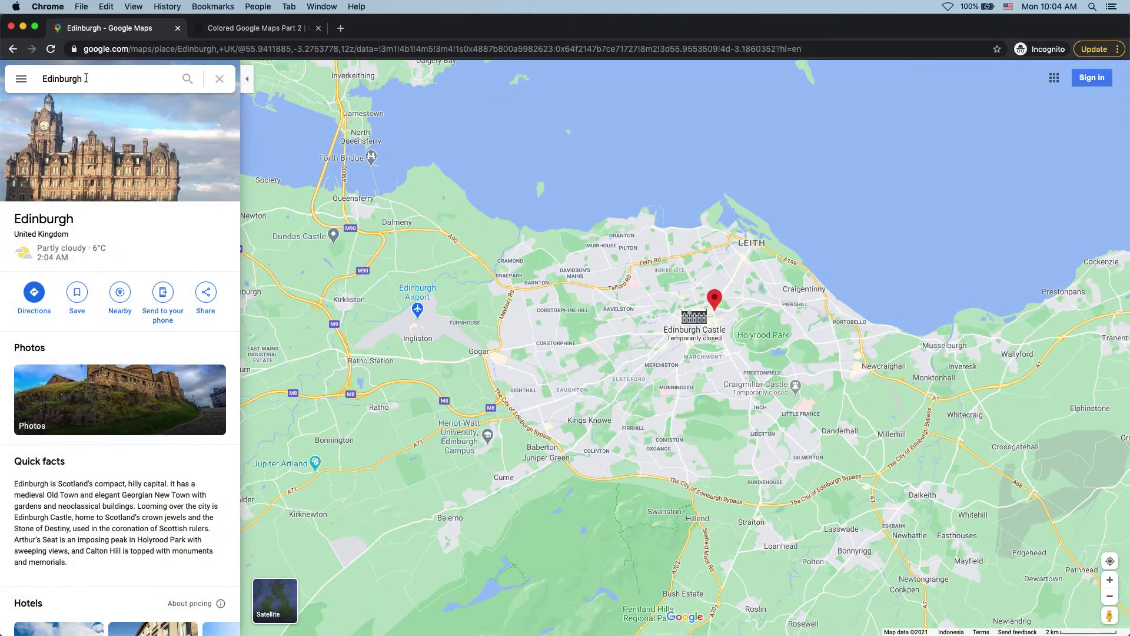
click(86, 79)
key(super+c)
Paste Edinburgh into the pin asset's name, making it 'Pin - Right - Edinburgh'.
key(super+Tab)
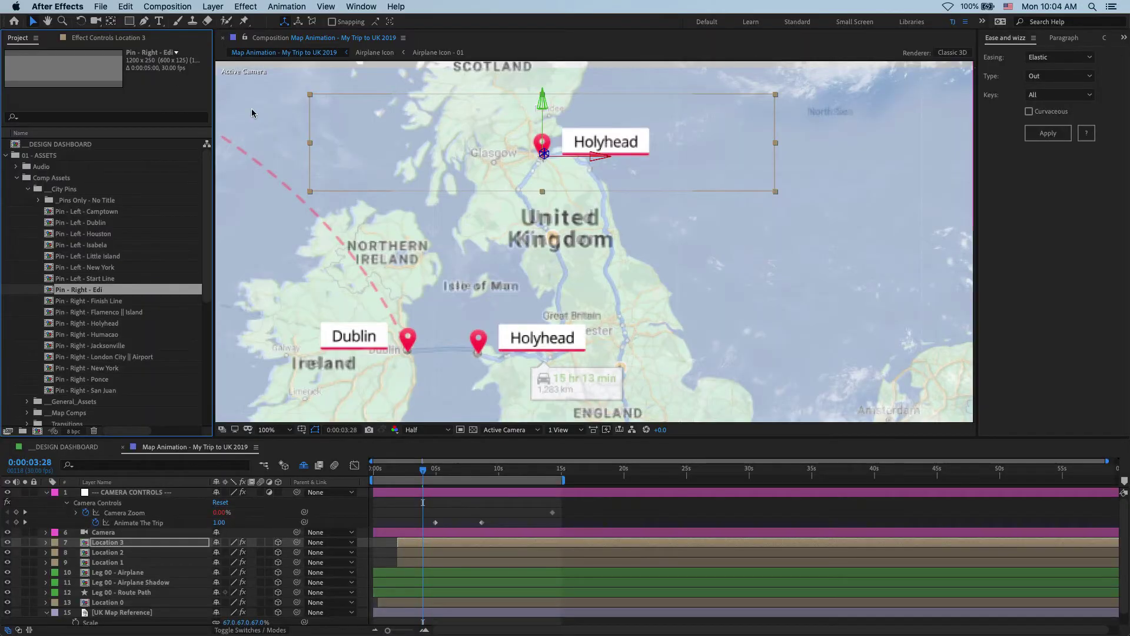
key(Return)
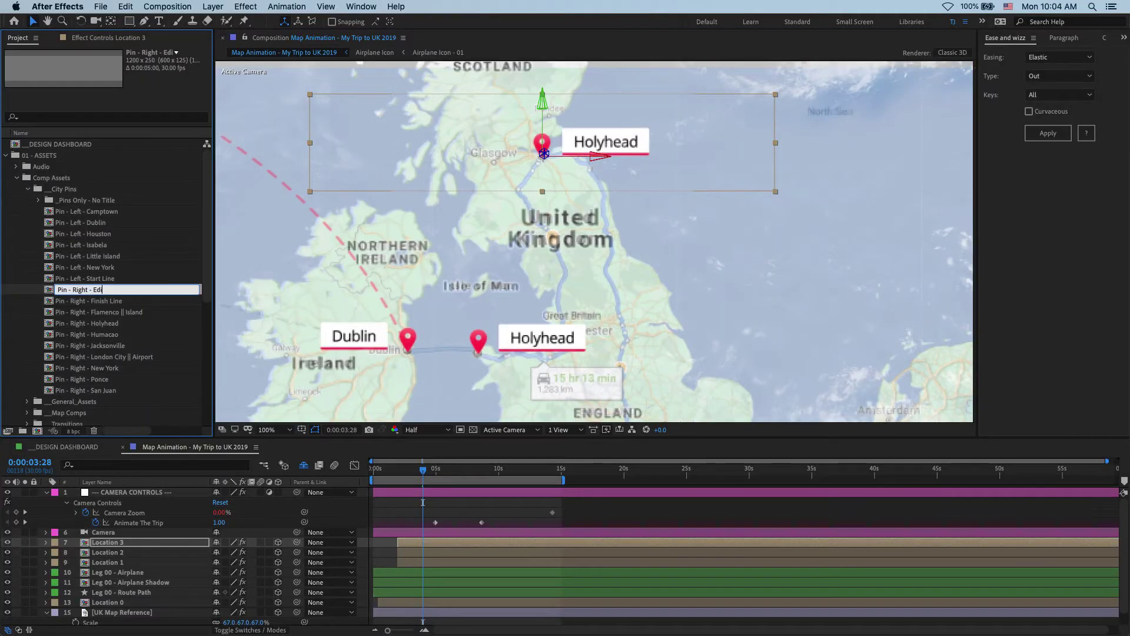
key(super+v)
key(Return)
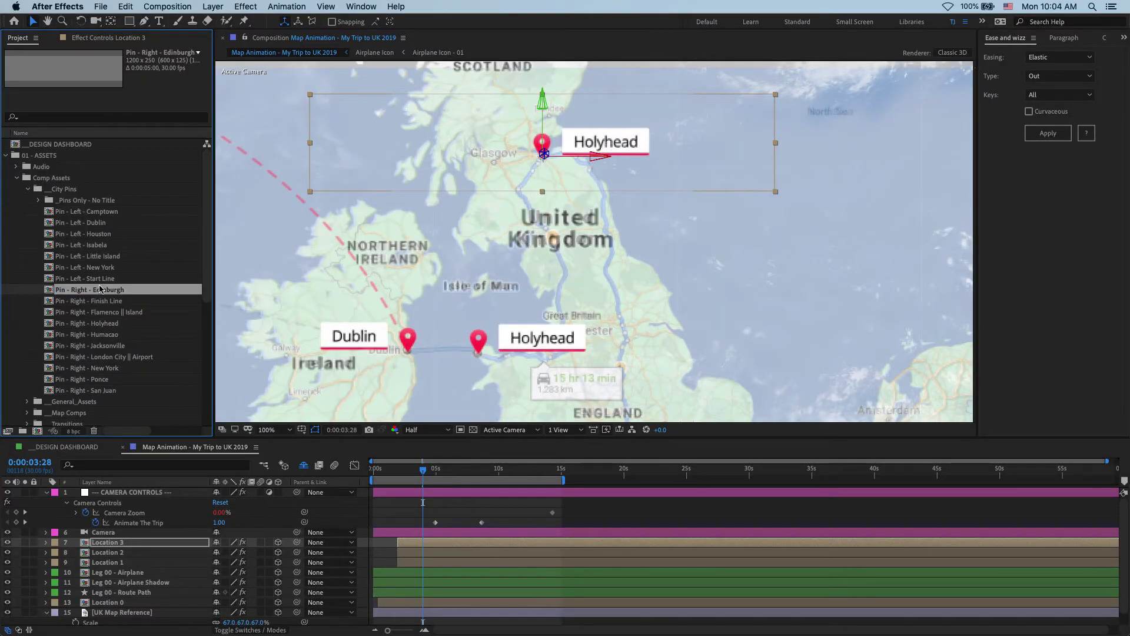
Duplicate the Edinburgh pin layer and move the copy down to London.
click(137, 543)
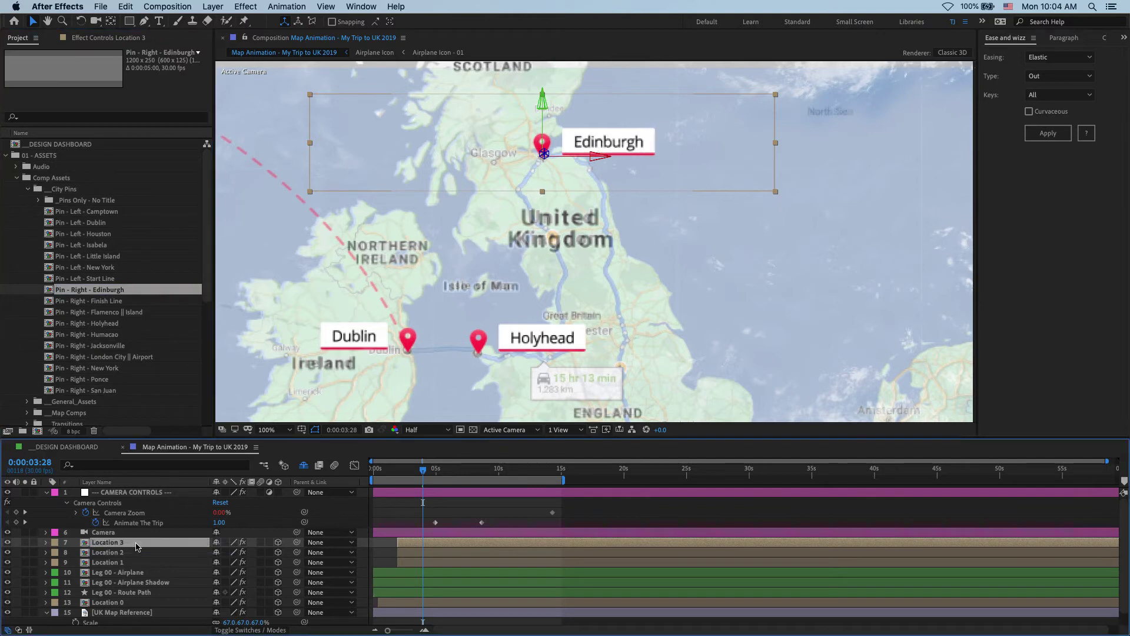
key(super+d)
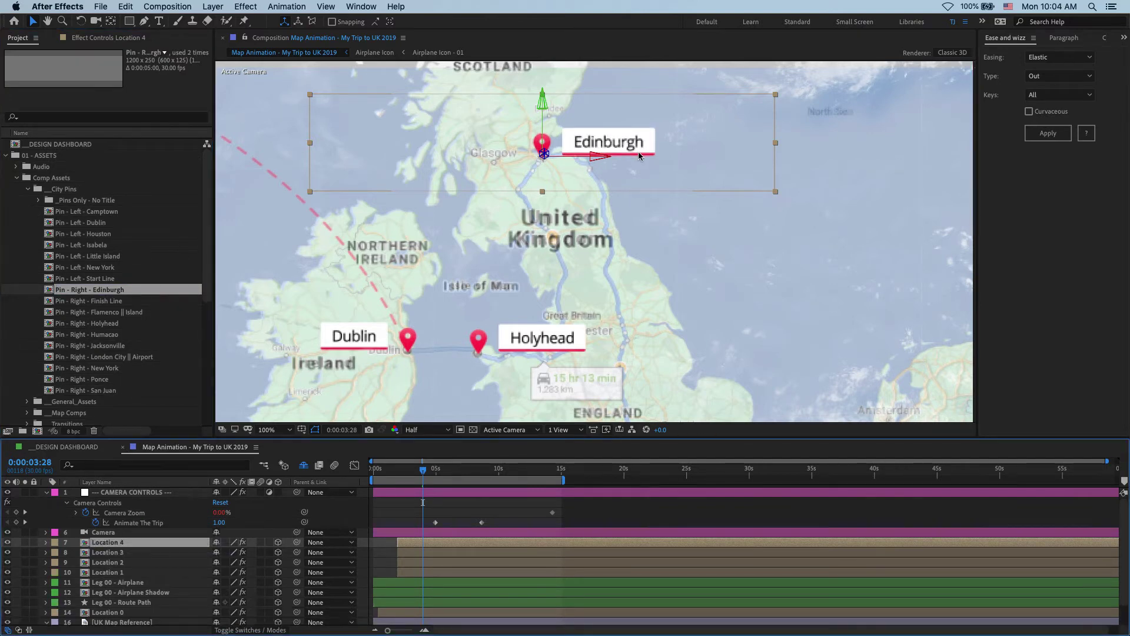
key(comma)
key(comma)
drag(655, 217, 652, 325)
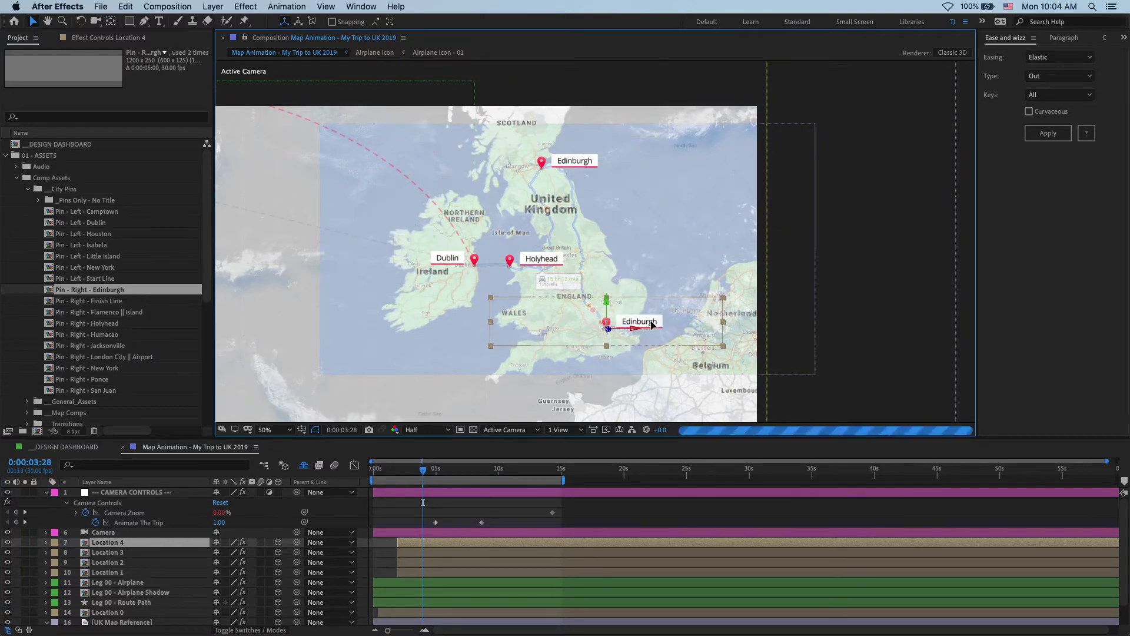
Make a 'Pin - Right - London' copy of the Edinburgh asset and use it for Location 4.
right_click(120, 547)
mouse_move(177, 544)
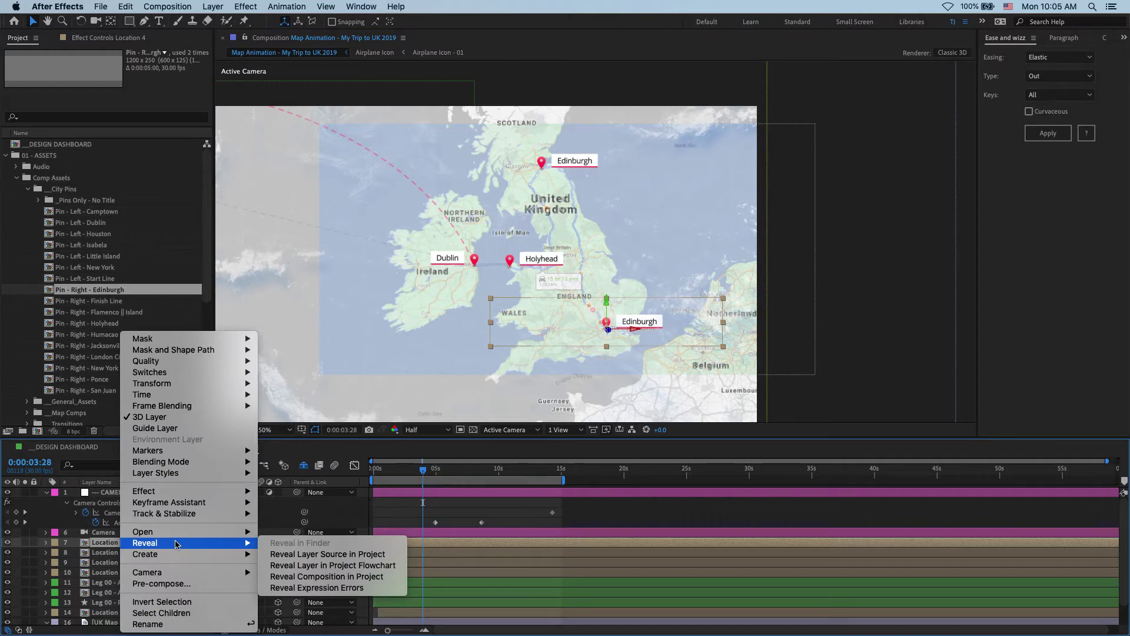
click(303, 554)
key(super+d)
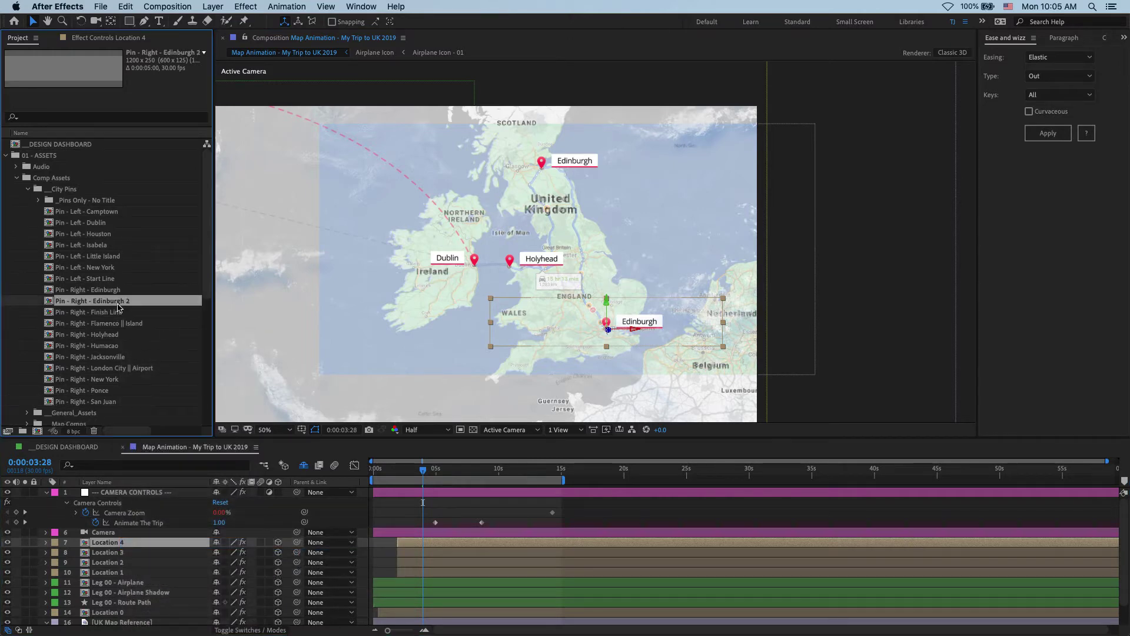
key(Return)
key(Right)
key(BackSpace)
key(BackSpace)
key(BackSpace)
key(BackSpace)
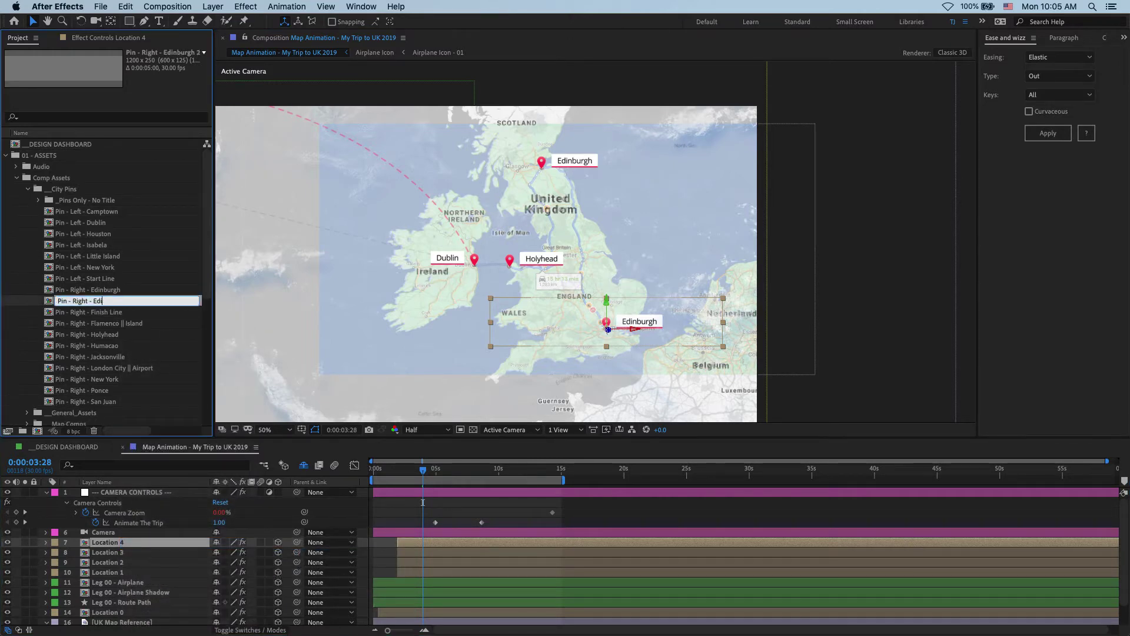
text(London)
key(Return)
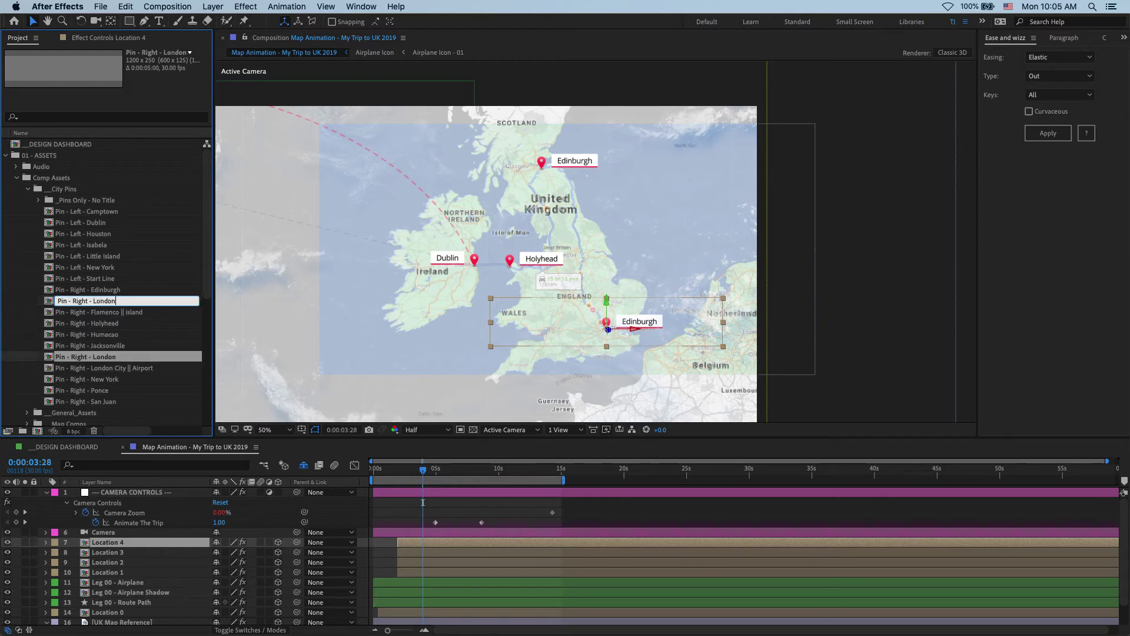
click(147, 542)
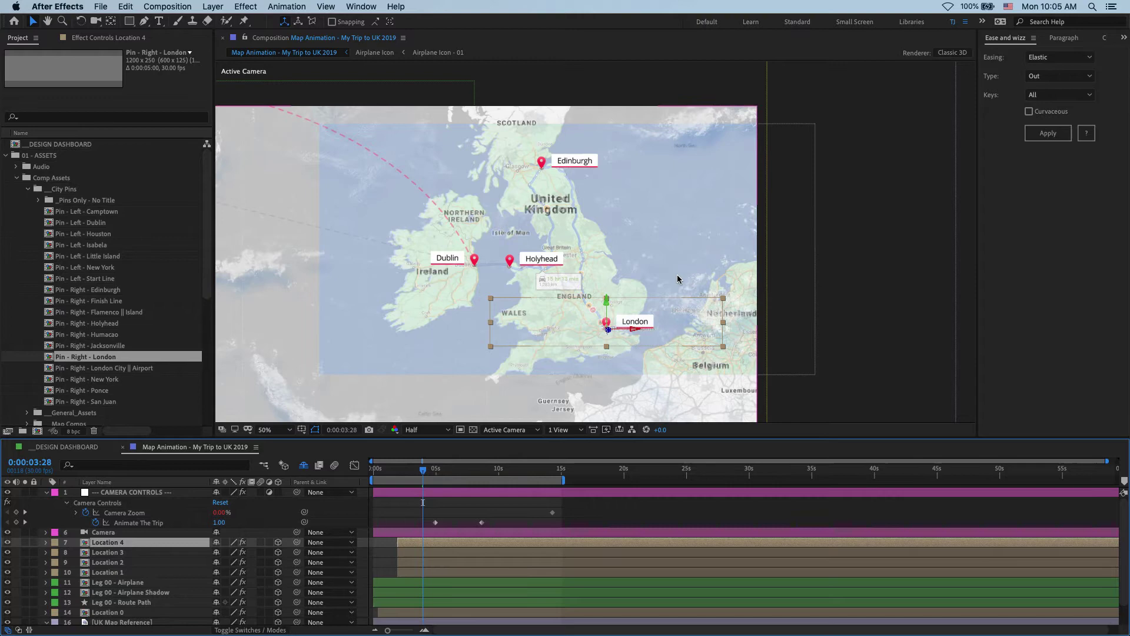
drag(632, 347, 745, 333)
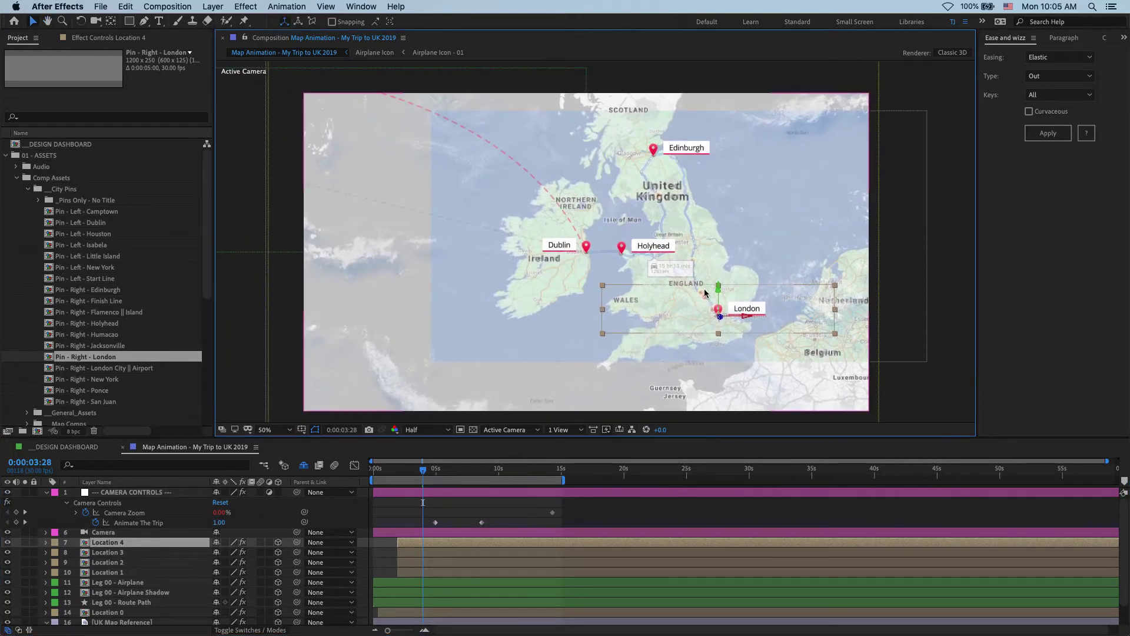
Select CAMERA CONTROLS, hide the UK Map Reference overlay, and show its Effect Controls.
click(757, 251)
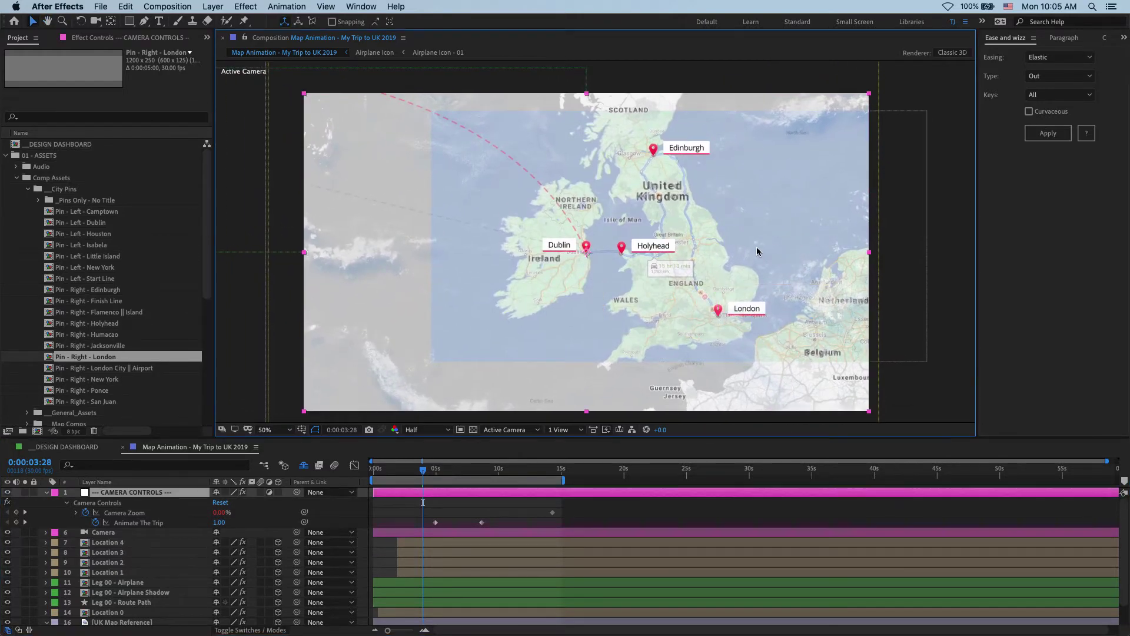
scroll(97, 598, down, 2)
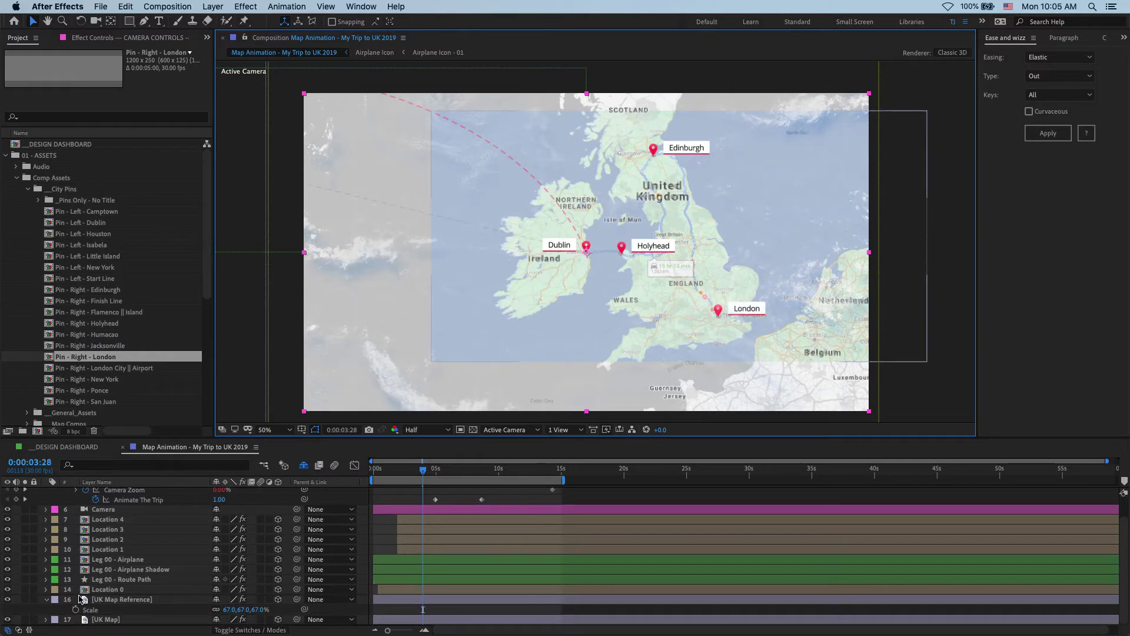
click(7, 599)
click(46, 600)
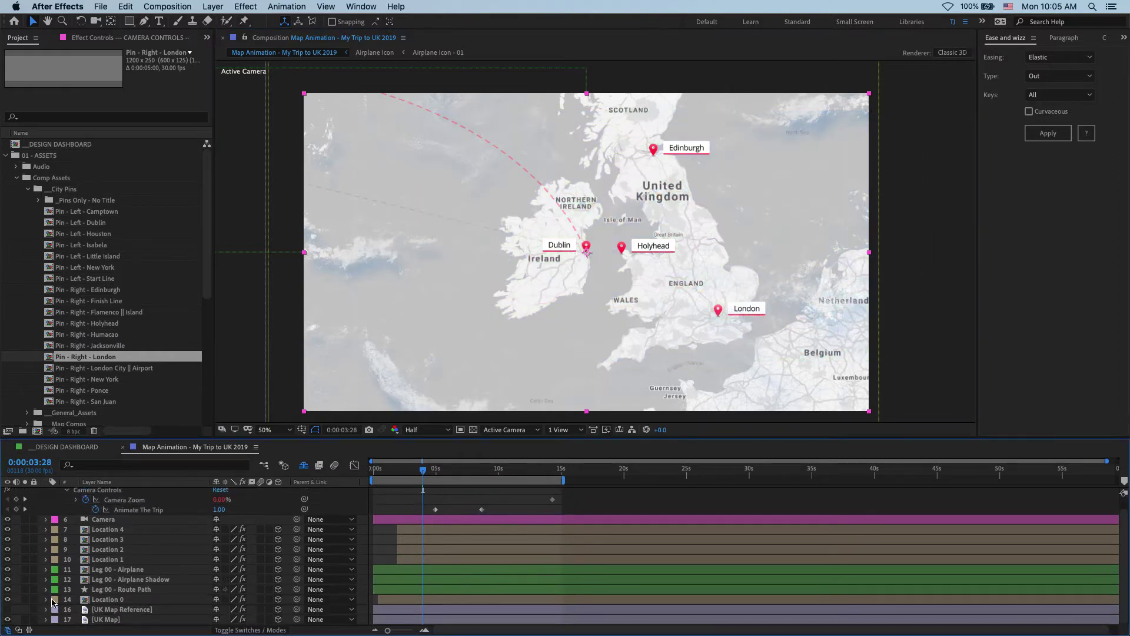
scroll(699, 236, right, 2)
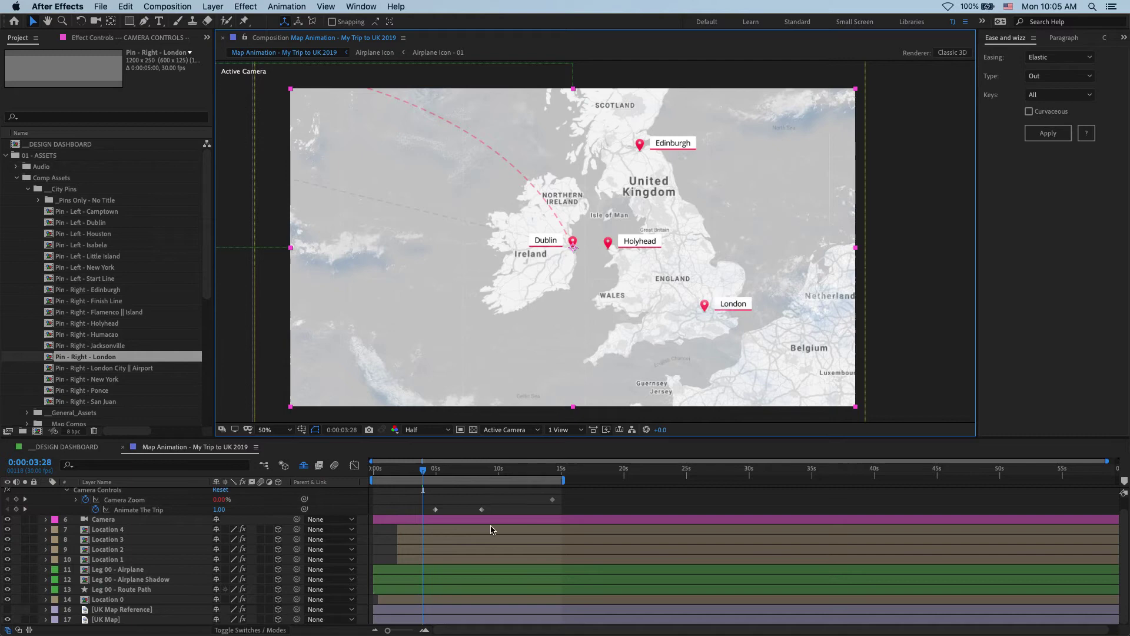
click(110, 38)
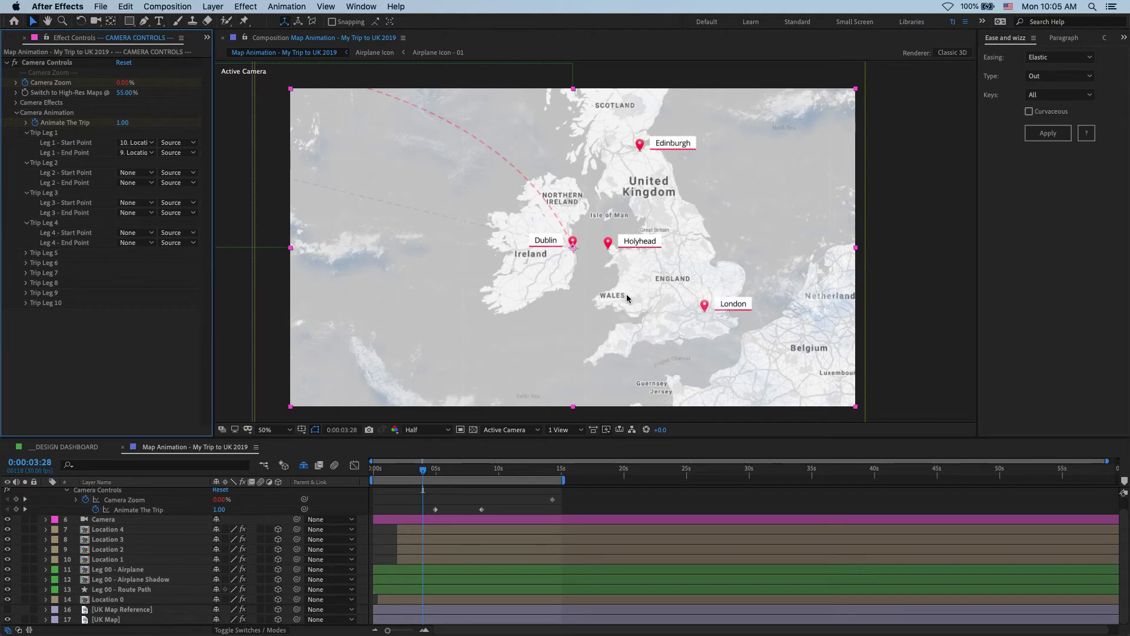
Collapse Trip Leg 4 and keep Leg 1 running from 10. Location 1 to 9. Location 2.
click(26, 223)
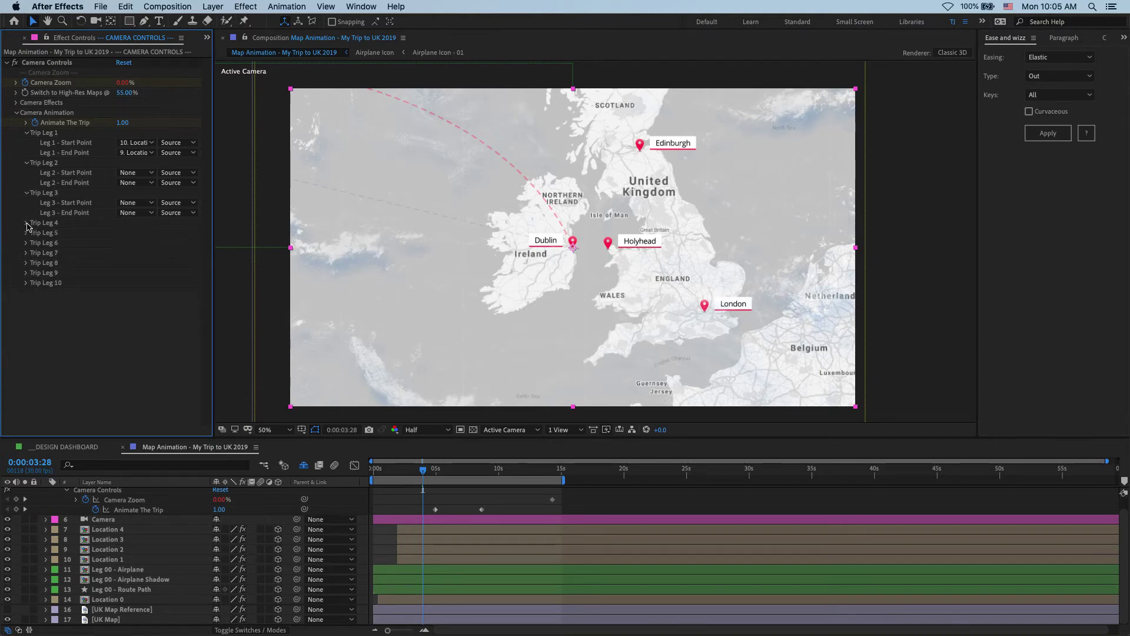
click(140, 143)
click(140, 153)
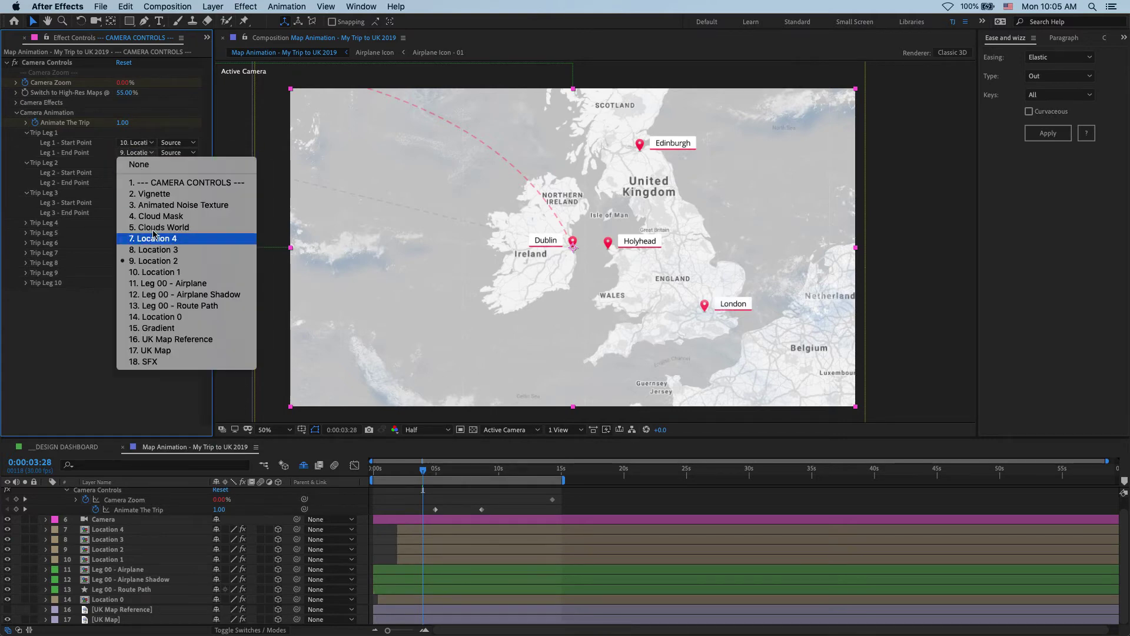
click(161, 263)
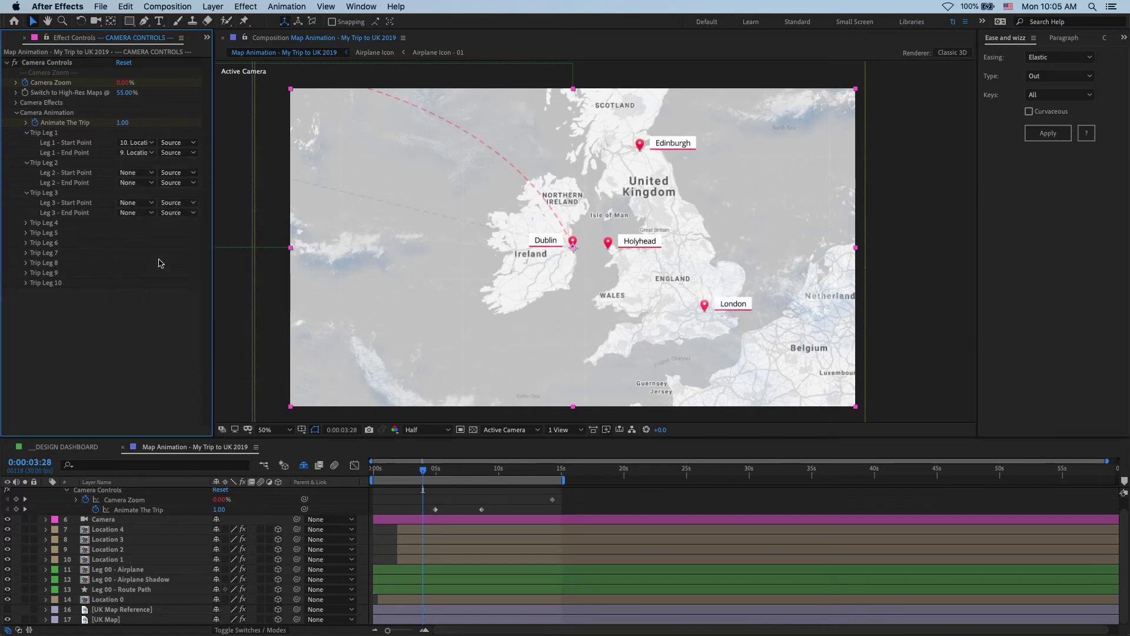
Scrub through the first leg to preview the camera panning from Dublin toward Holyhead.
drag(427, 469, 474, 473)
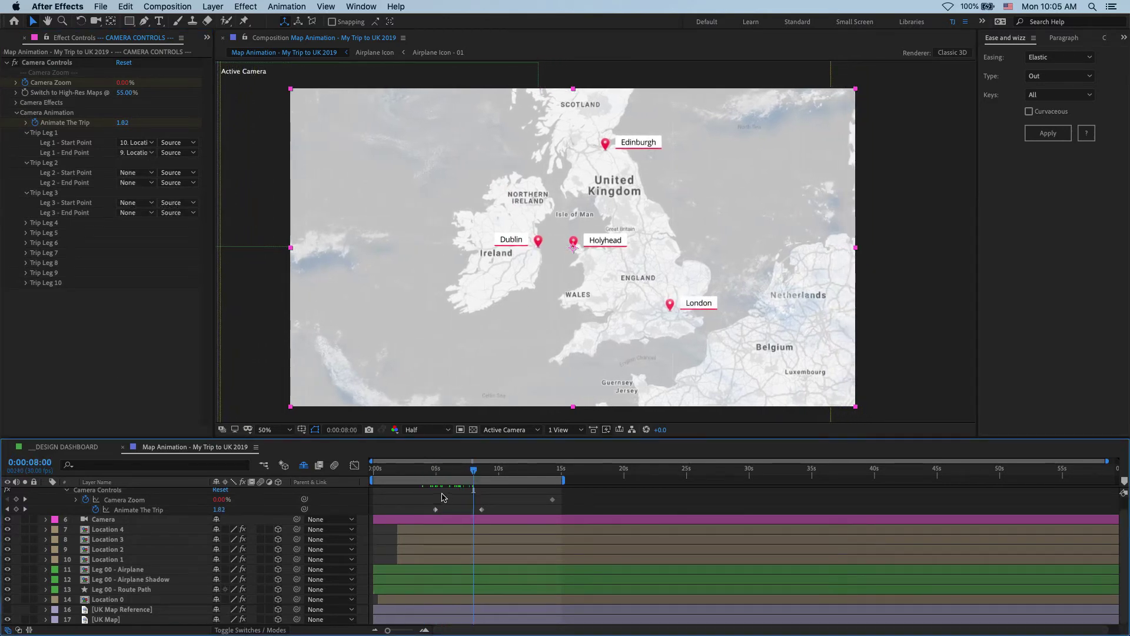
drag(426, 517, 489, 502)
mouse_move(454, 469)
mouse_down()
mouse_move(437, 471)
mouse_move(480, 471)
mouse_move(434, 471)
mouse_up()
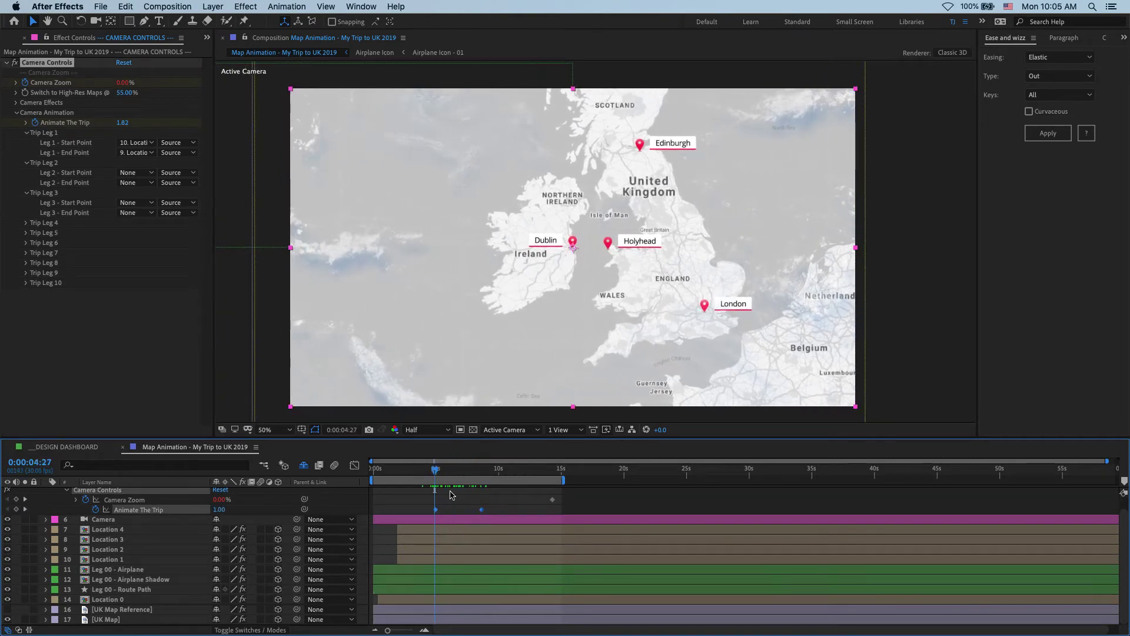
scroll(456, 503, up, 1)
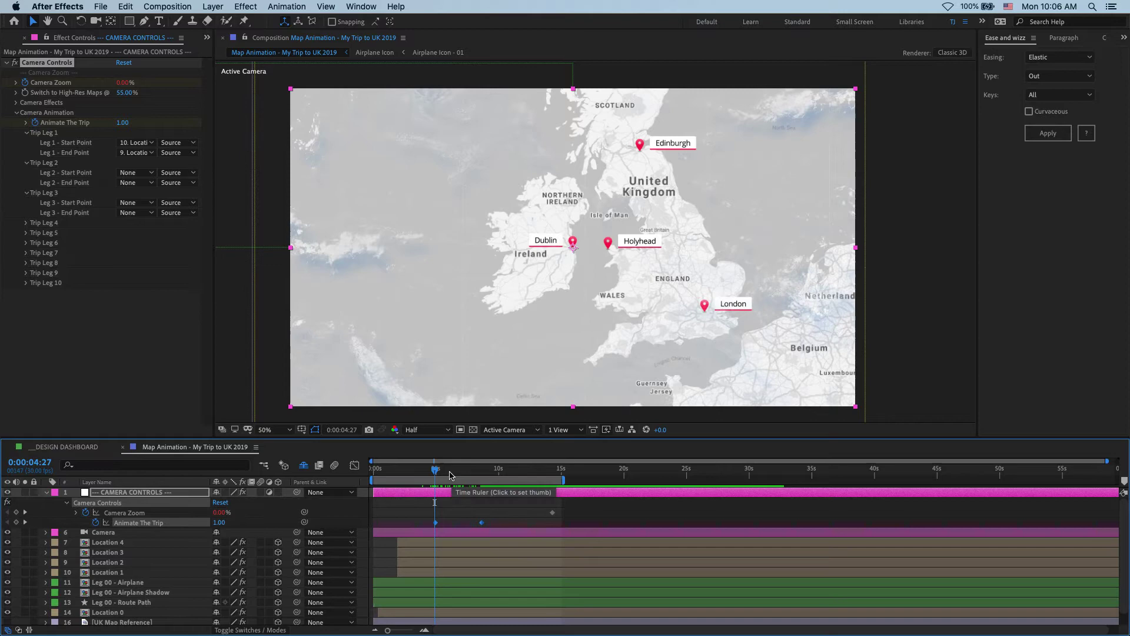
drag(444, 478, 492, 475)
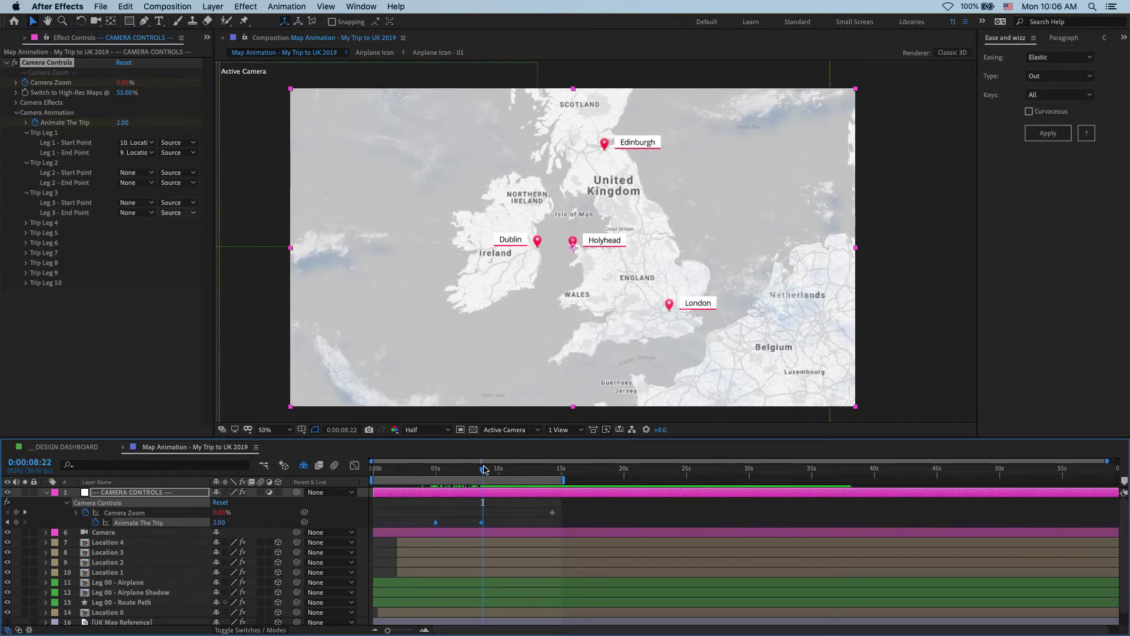
drag(484, 469, 498, 473)
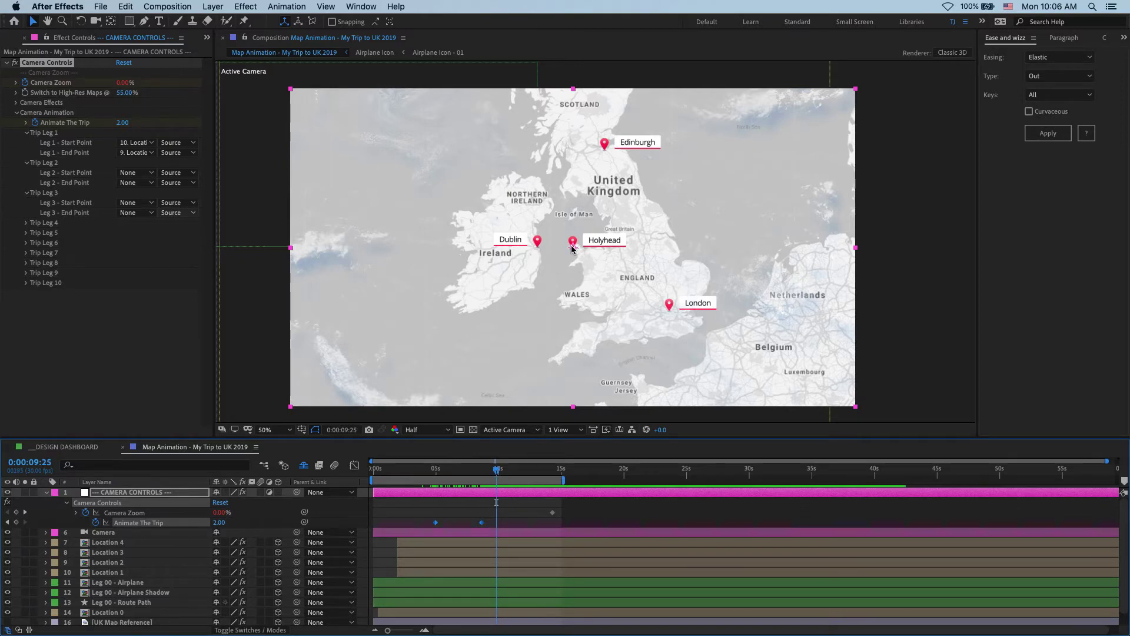
Set Leg 2 to run from 9. Location 2 to 8. Location 3.
click(127, 176)
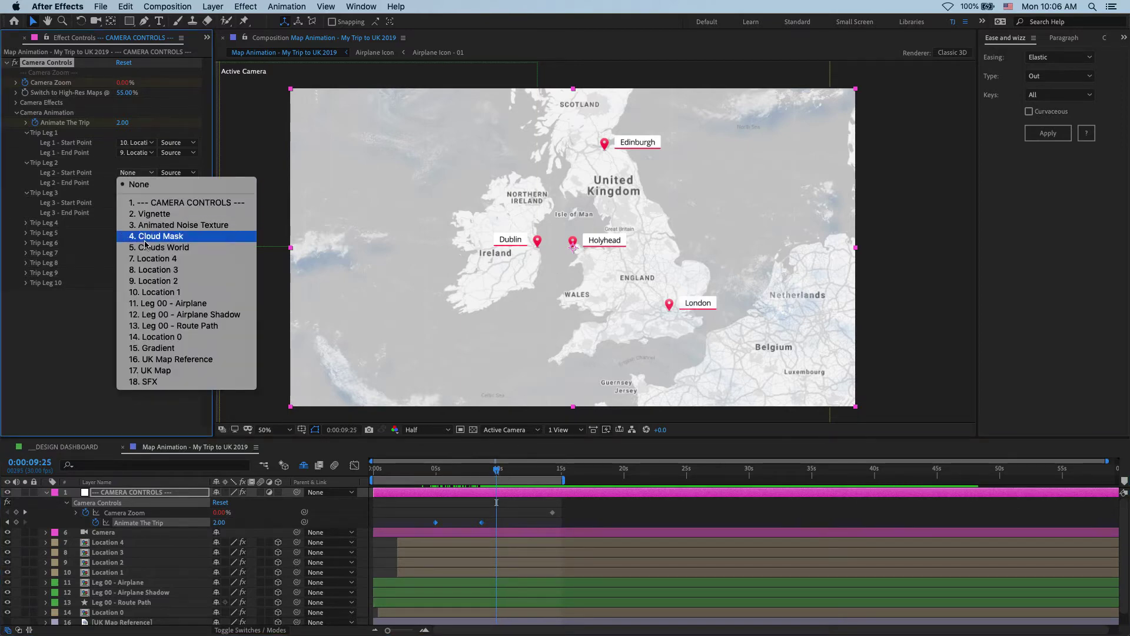
click(150, 281)
click(127, 185)
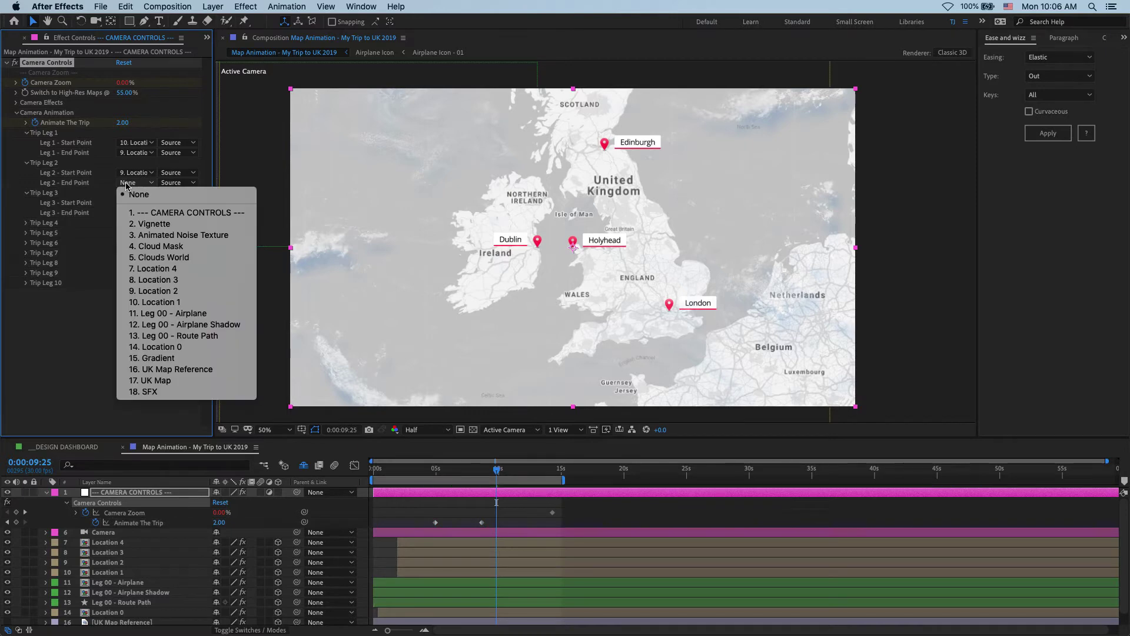
click(141, 280)
click(642, 150)
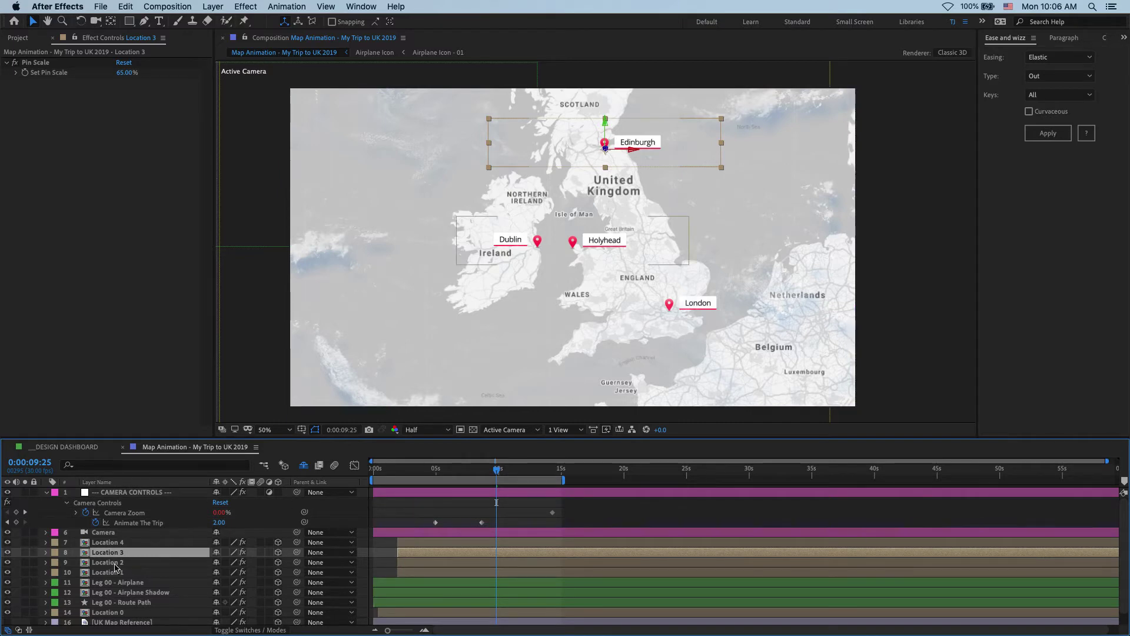
Set Leg 3 to run from 8. Location 3 to 7. Location 4.
click(125, 493)
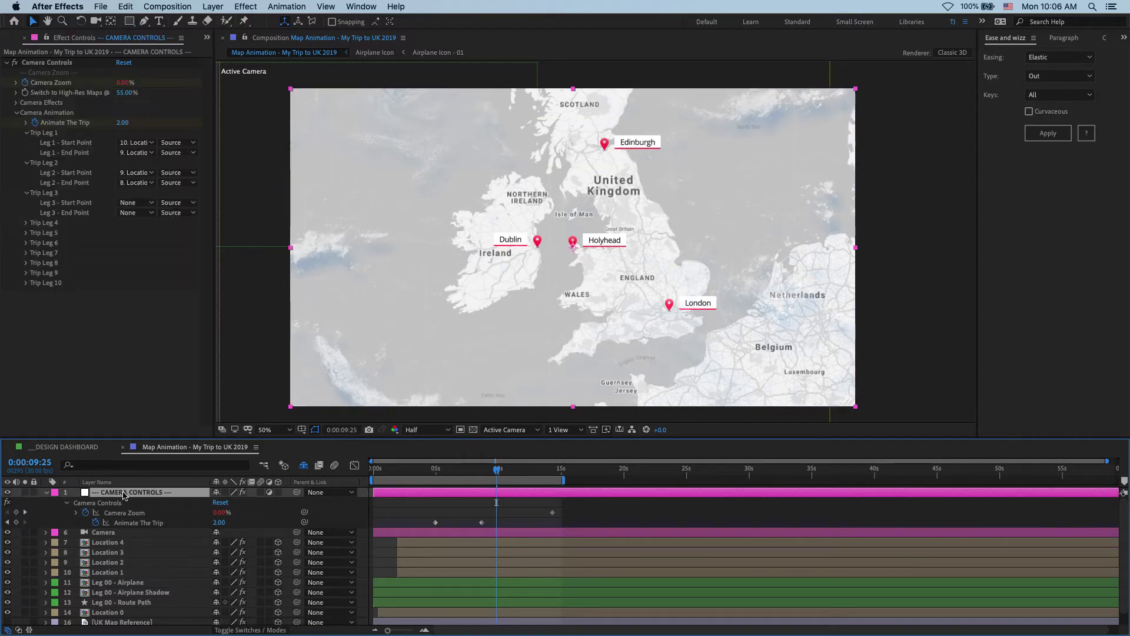
click(139, 203)
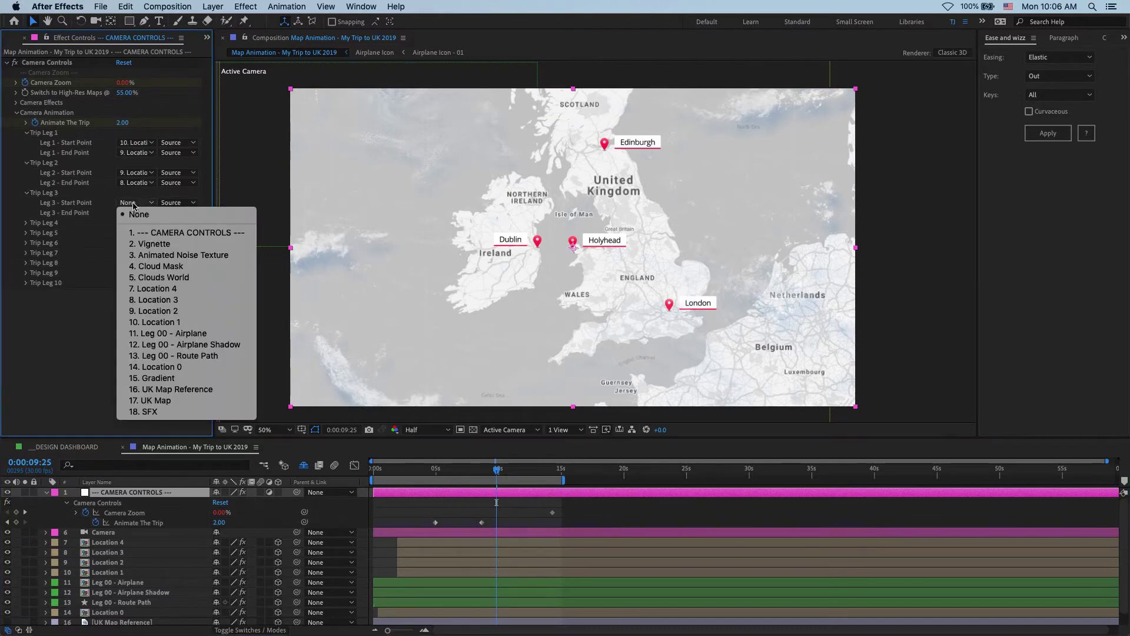
click(160, 301)
click(136, 213)
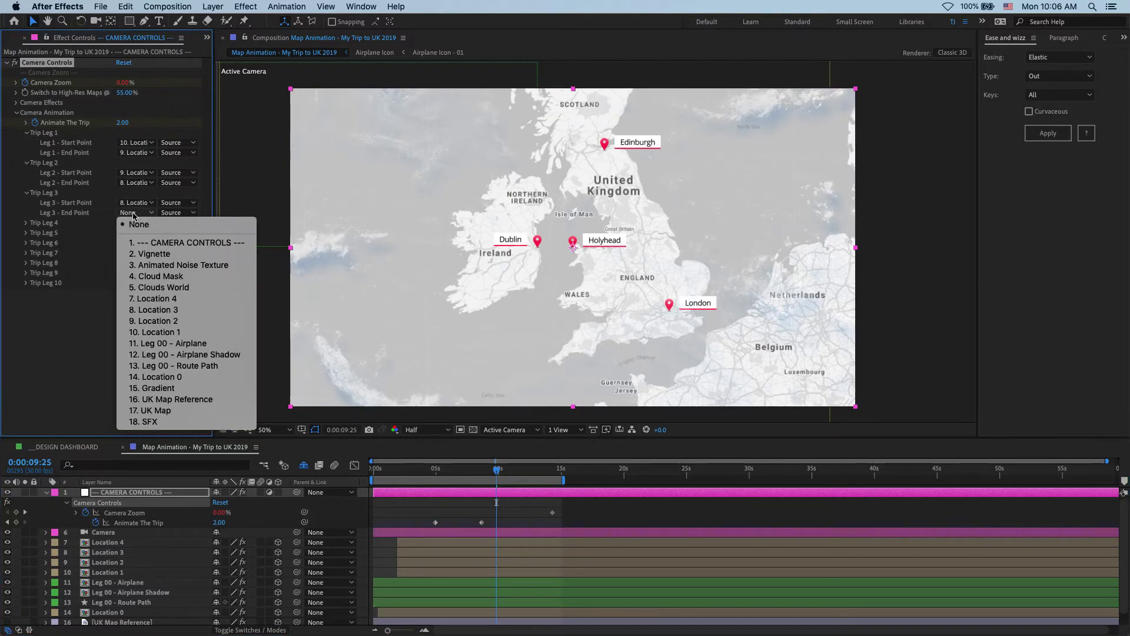
click(154, 299)
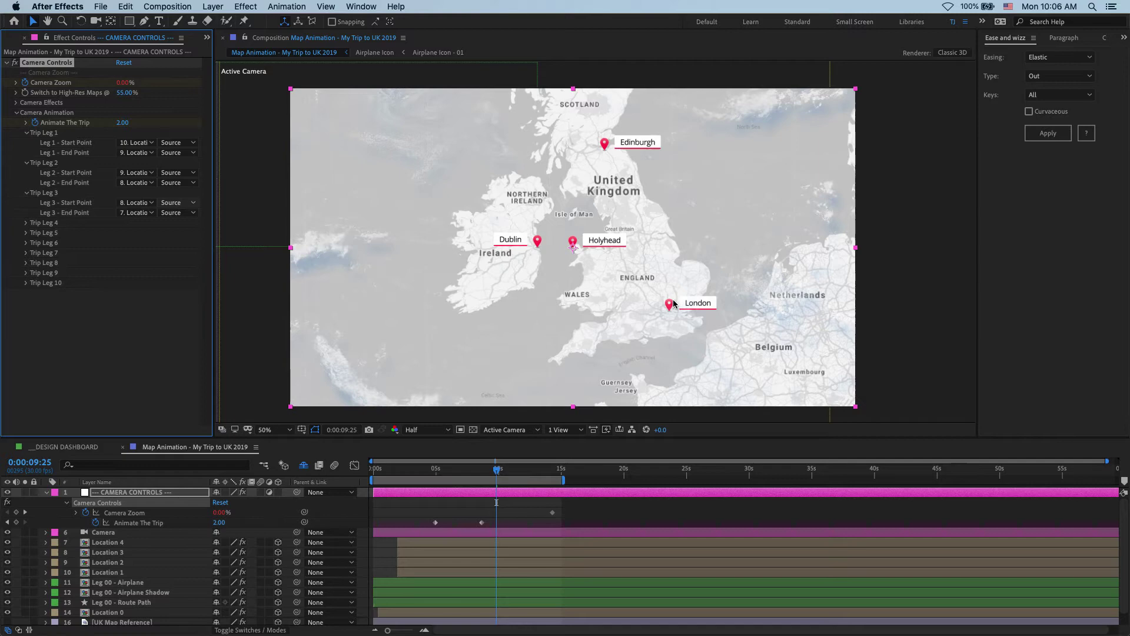
mouse_move(498, 470)
mouse_down()
mouse_move(617, 471)
mouse_move(436, 469)
mouse_move(500, 473)
mouse_up()
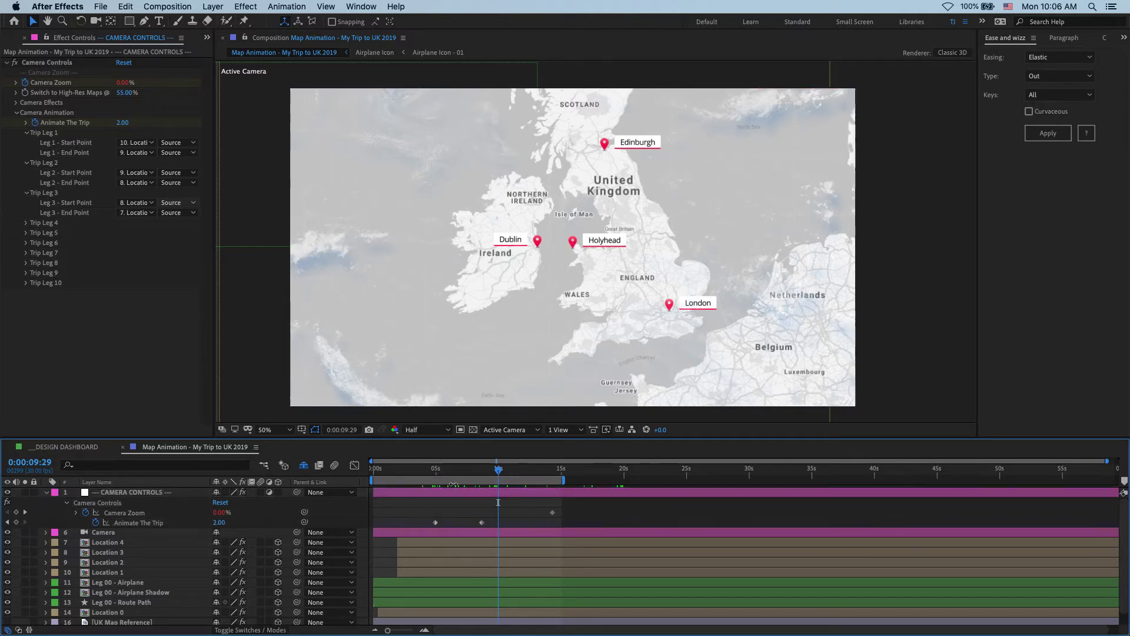
Move the first two Animate The Trip keyframes earlier on the timeline.
drag(419, 470, 434, 473)
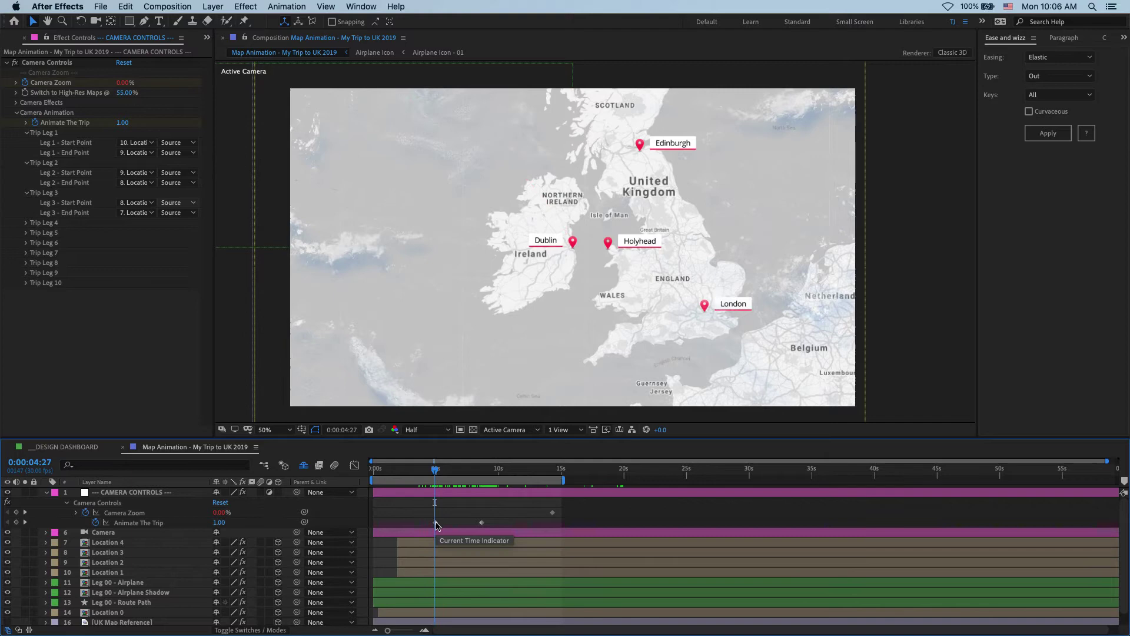
drag(435, 522, 472, 528)
key(=)
drag(570, 522, 536, 523)
click(529, 471)
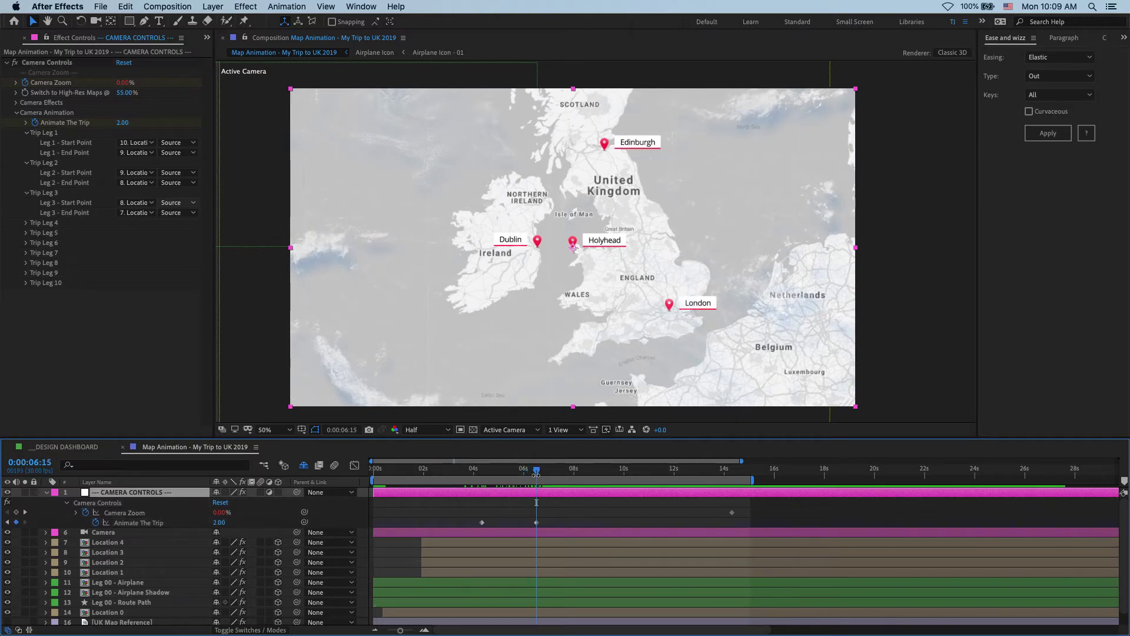
Add an Animate The Trip keyframe at 7:13, then set it to 3 at 11:08 for Edinburgh.
drag(535, 471, 557, 471)
click(16, 522)
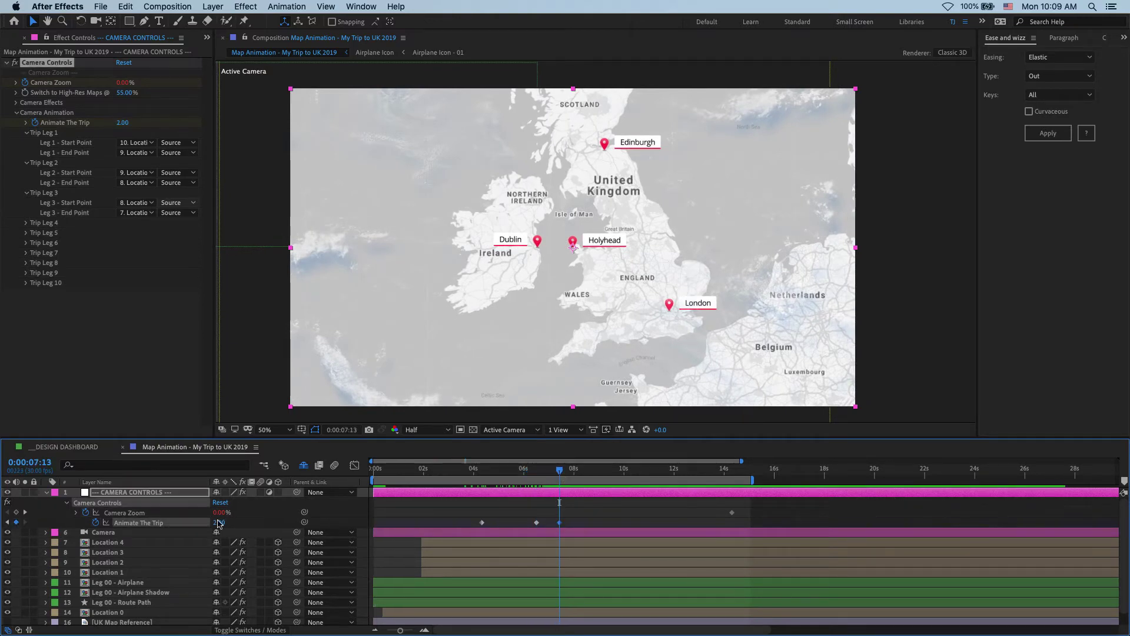
click(655, 471)
click(219, 522)
text(3)
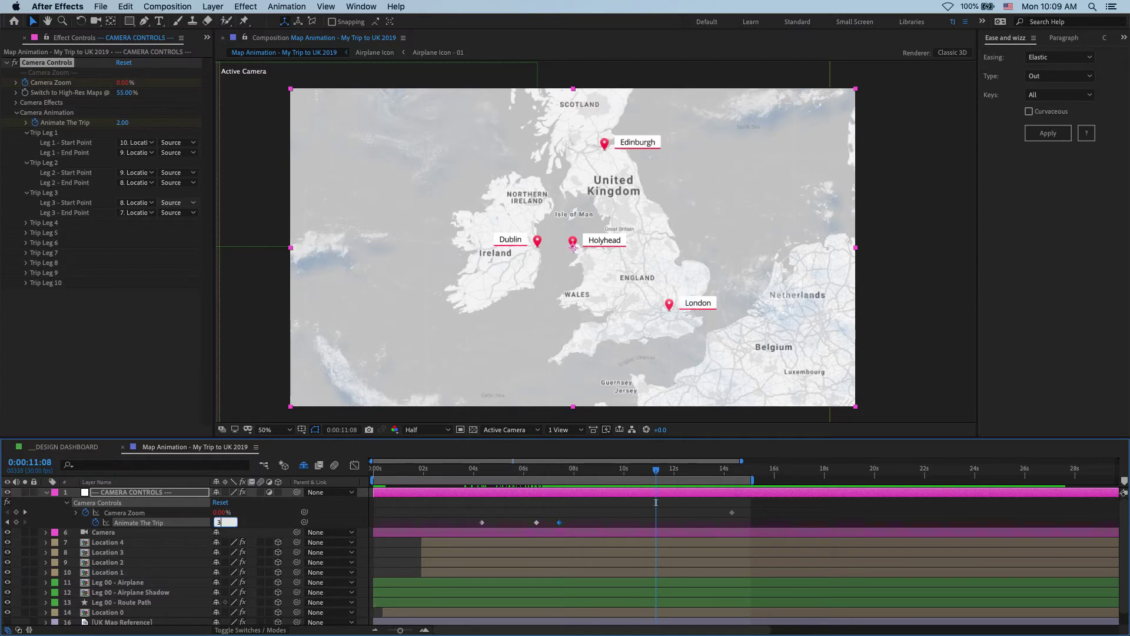
key(Return)
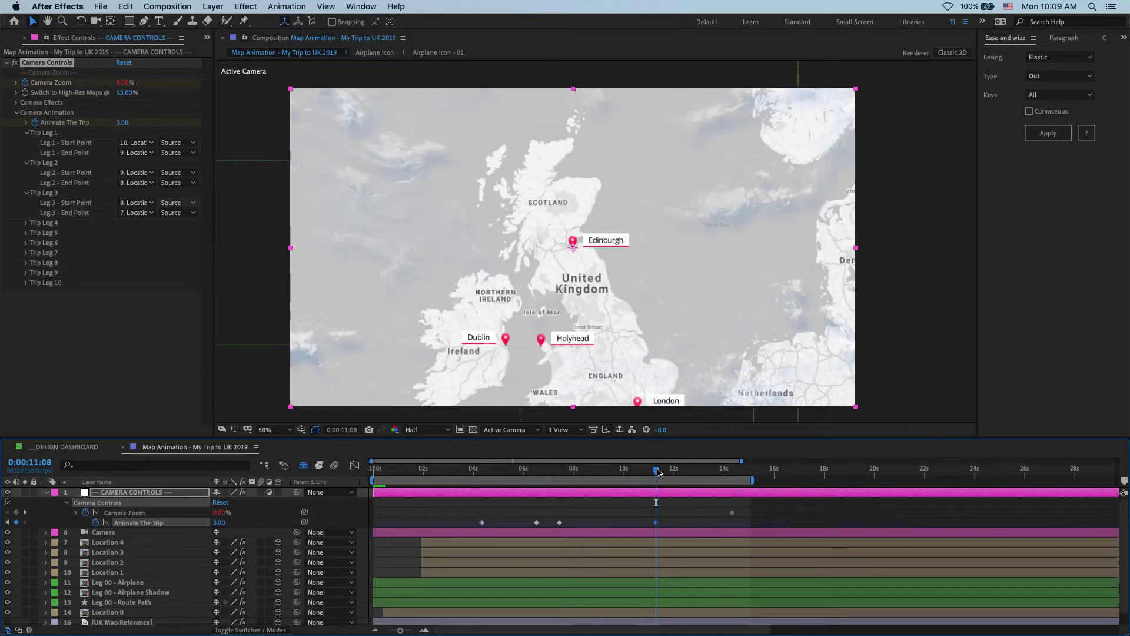
Set Animate The Trip to 4 at about 16 seconds for the London stop.
mouse_move(653, 472)
mouse_down()
mouse_move(560, 474)
mouse_move(673, 484)
mouse_up()
click(689, 474)
drag(692, 473, 817, 482)
click(666, 522)
click(219, 522)
text(4)
key(Return)
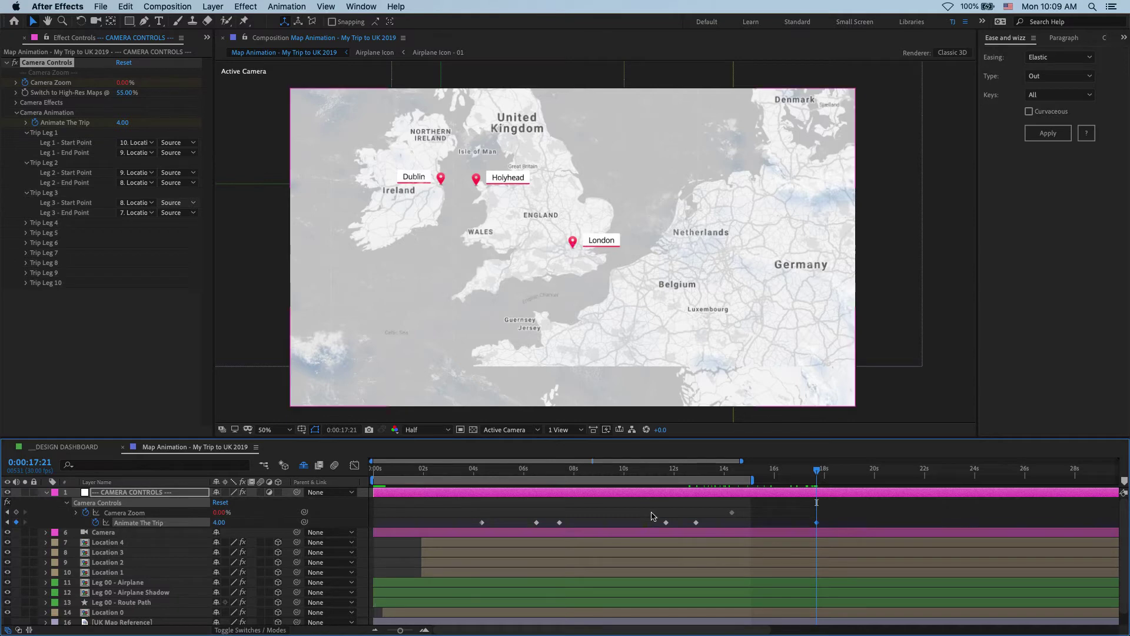
Shift the Edinburgh keyframes later and end the work area at 20 seconds.
drag(648, 511, 709, 526)
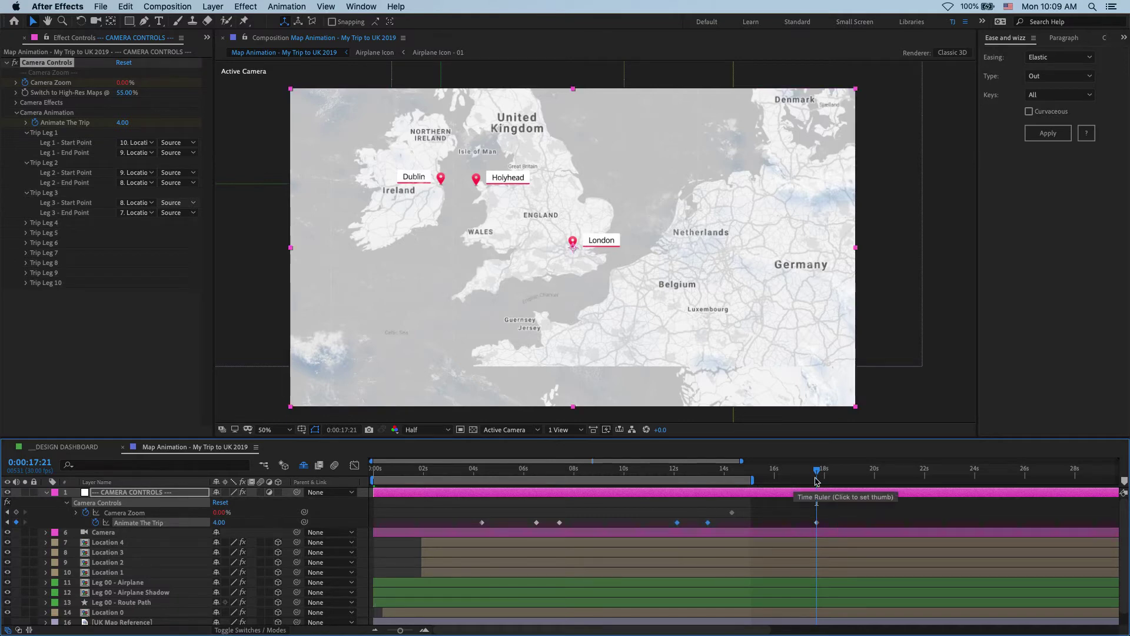
drag(817, 471, 875, 479)
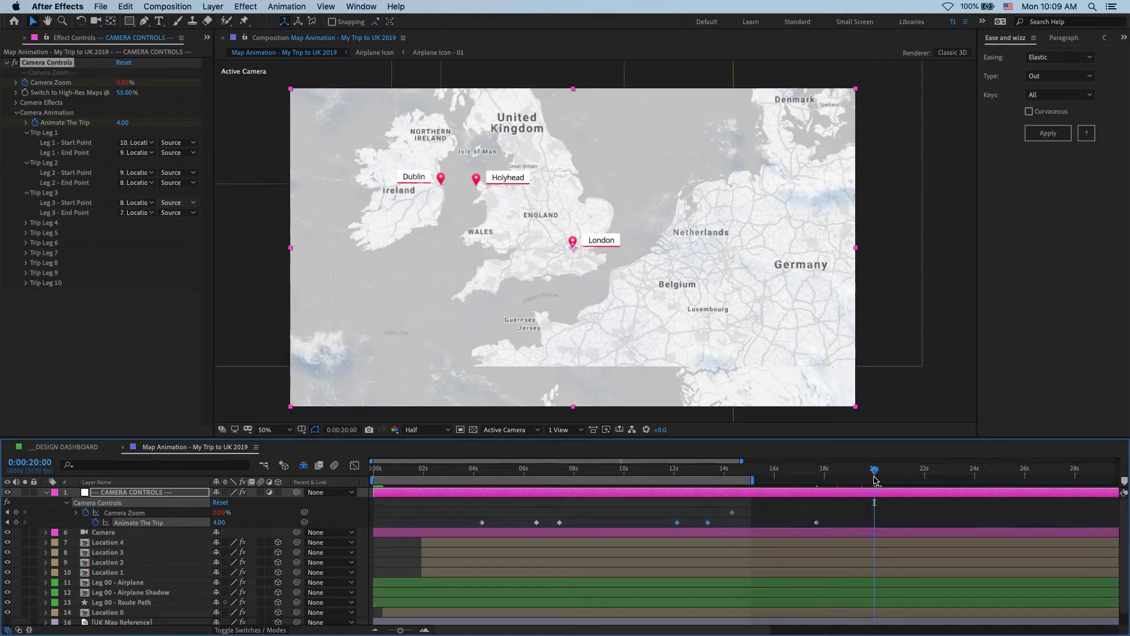
key(n)
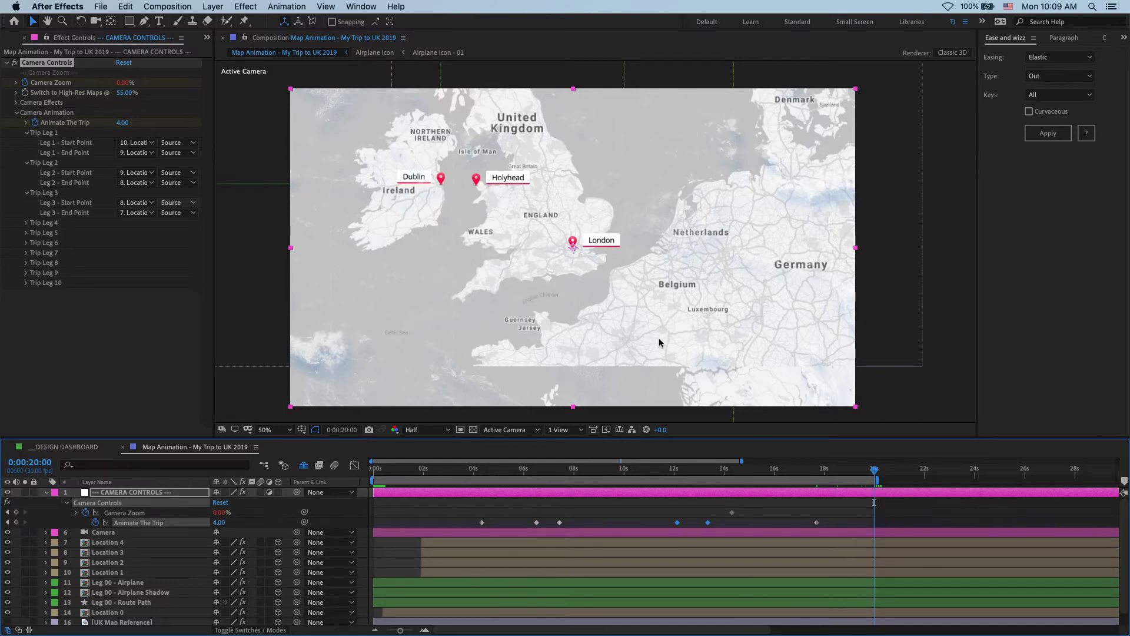
drag(478, 471, 614, 486)
click(576, 471)
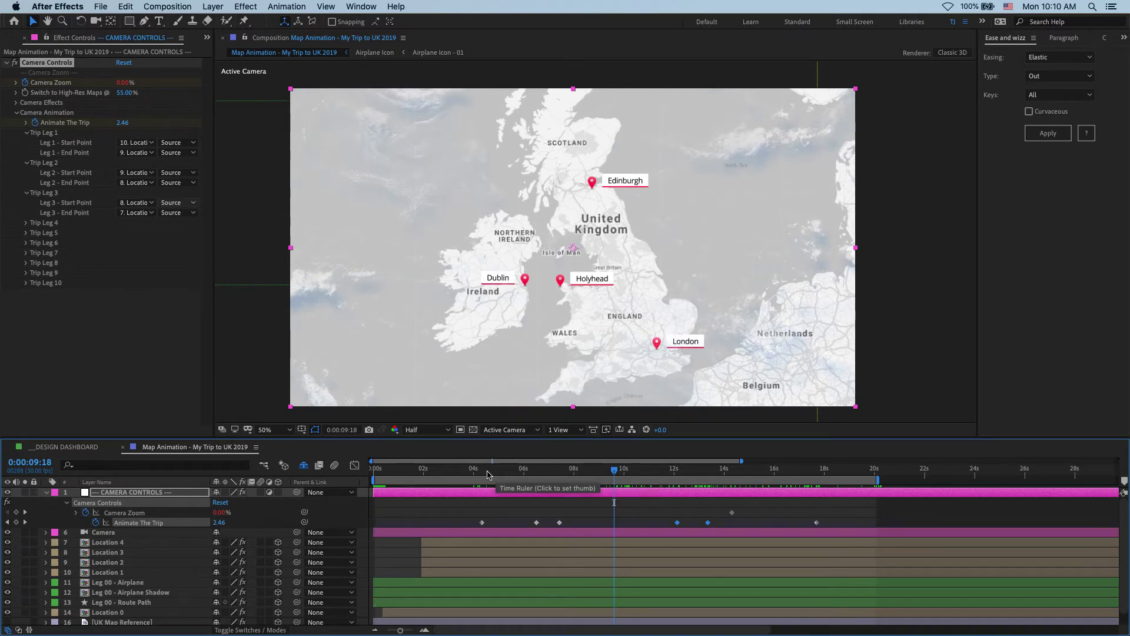
Start the Holyhead, Edinburgh and London pin layers at about 6, 12 and 17 seconds.
drag(490, 475, 528, 475)
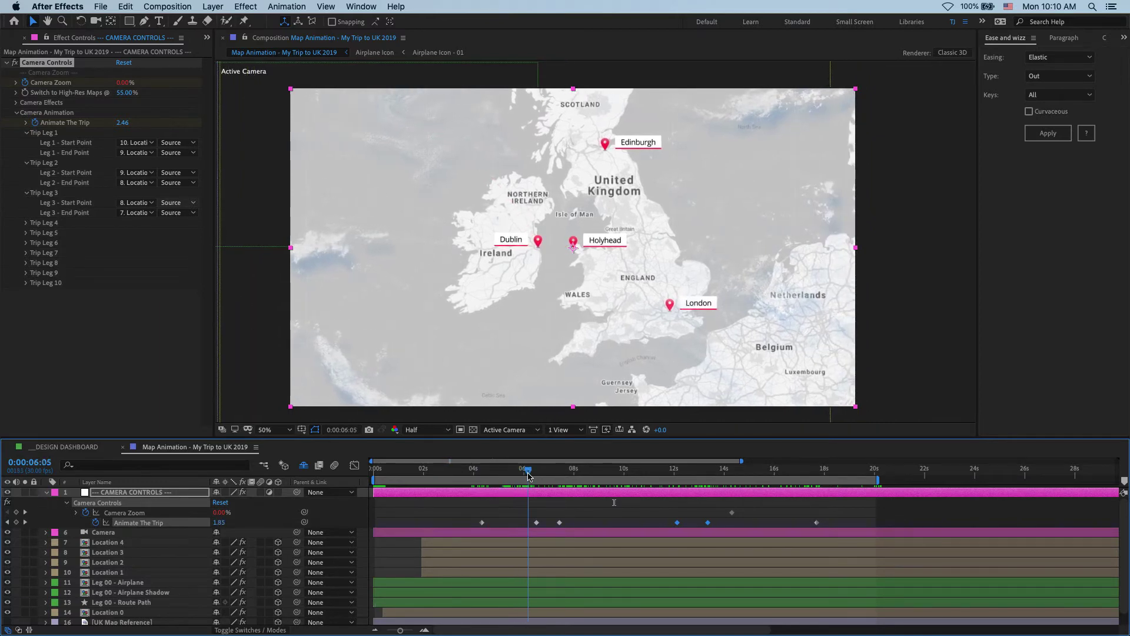
drag(448, 564, 553, 565)
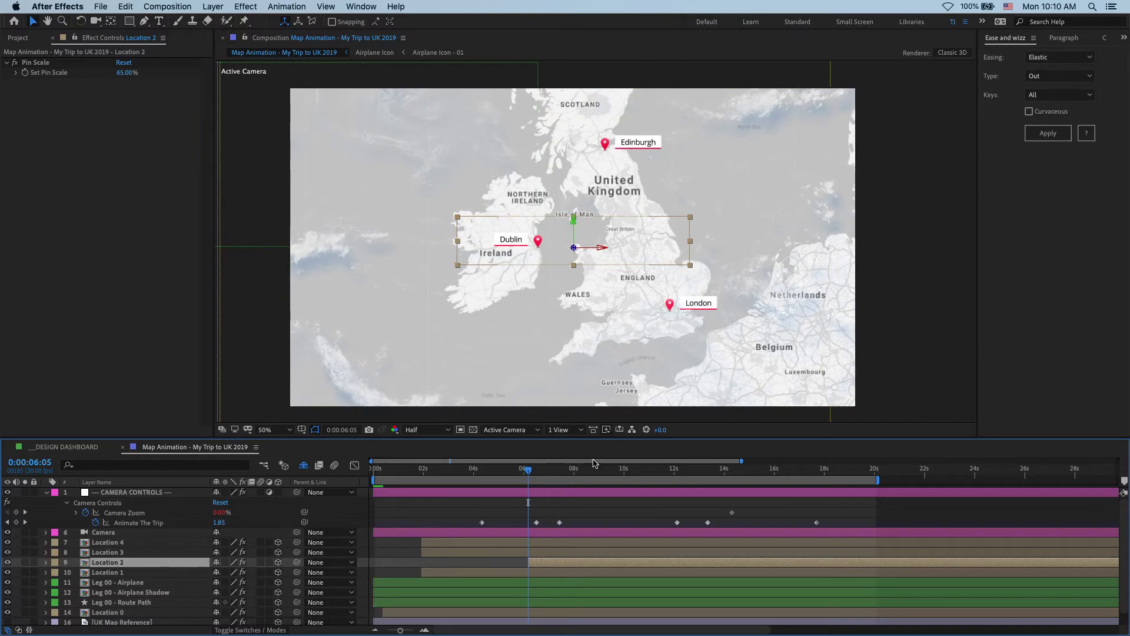
drag(629, 470, 669, 469)
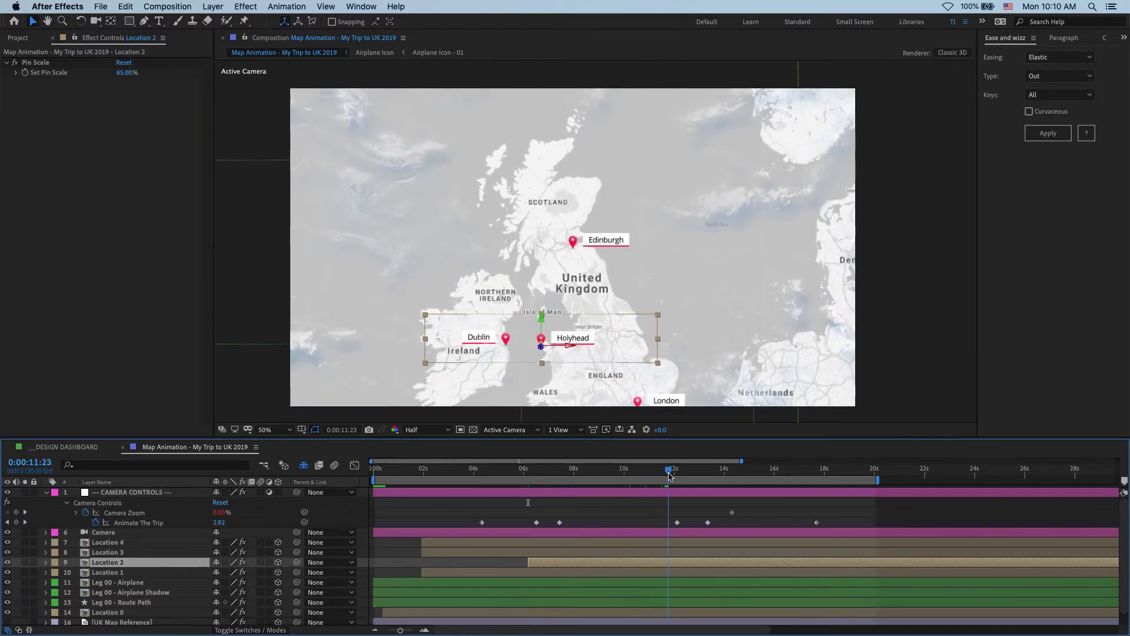
drag(636, 554, 863, 555)
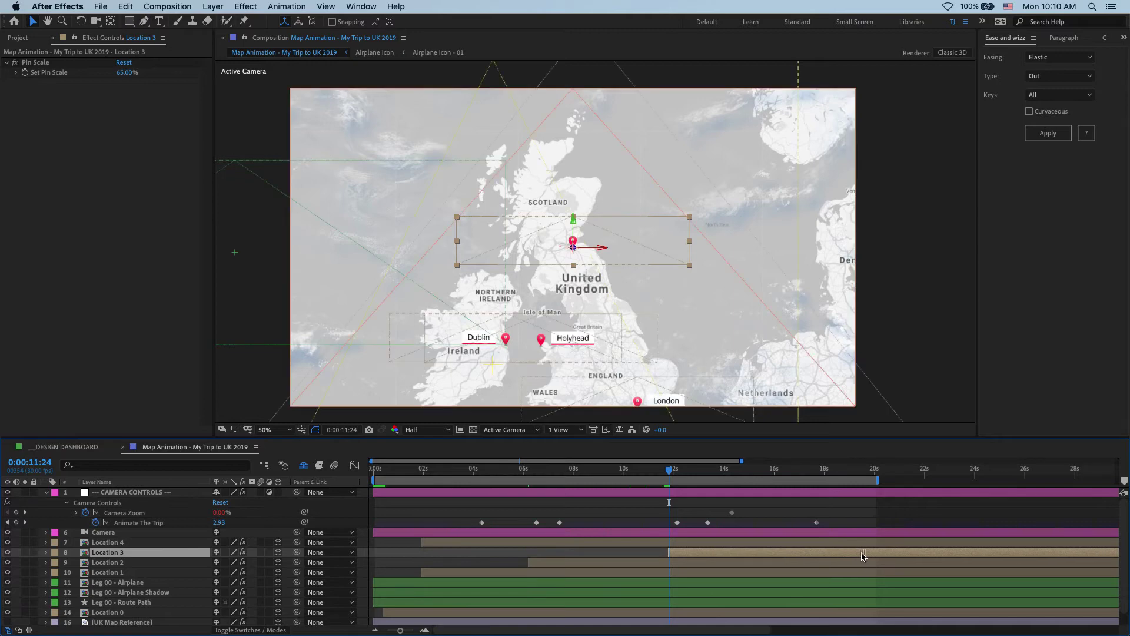
click(805, 472)
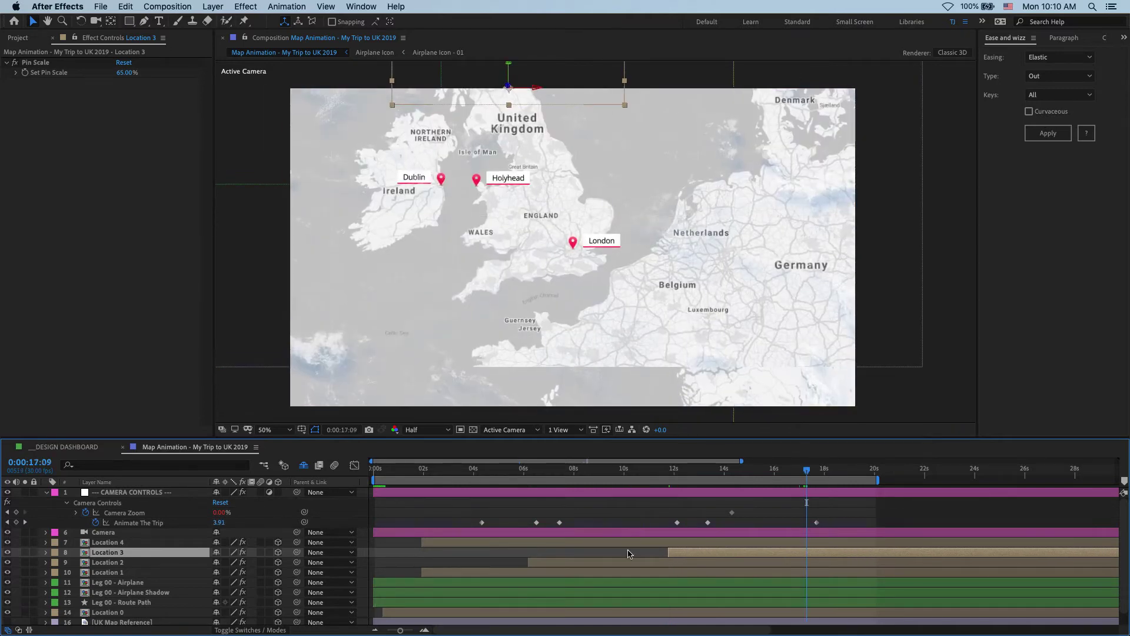
drag(493, 546, 877, 535)
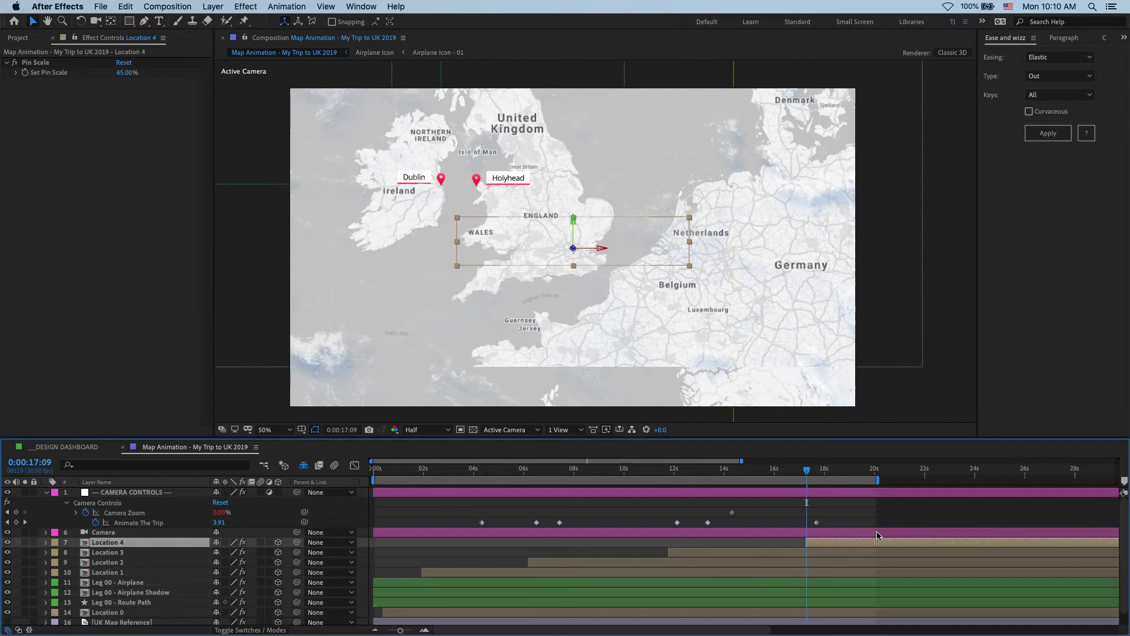
drag(668, 515, 718, 527)
click(763, 523)
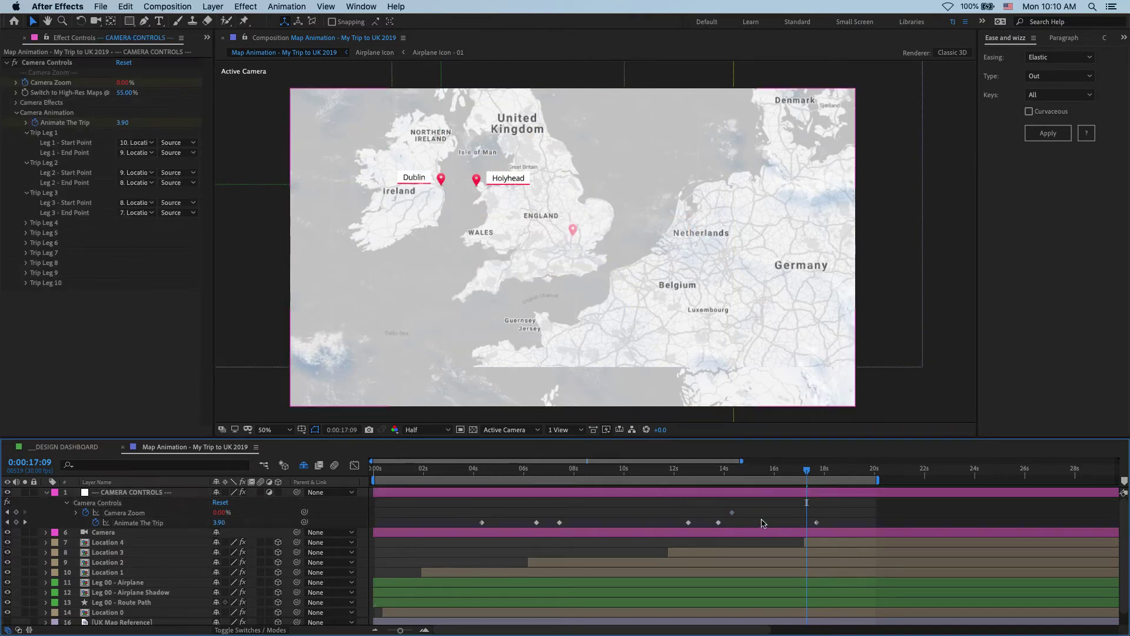
mouse_move(700, 470)
mouse_down()
mouse_move(512, 471)
mouse_move(633, 471)
mouse_up()
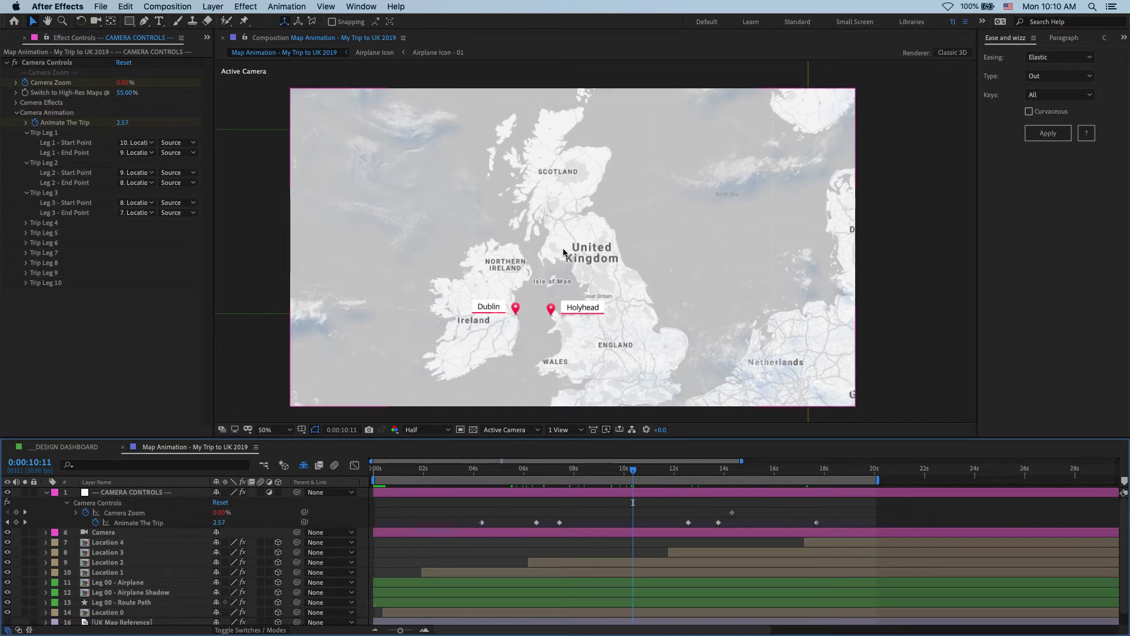
Enable Mirror Edges on the UK Map layer's Motion Tile effect.
click(710, 471)
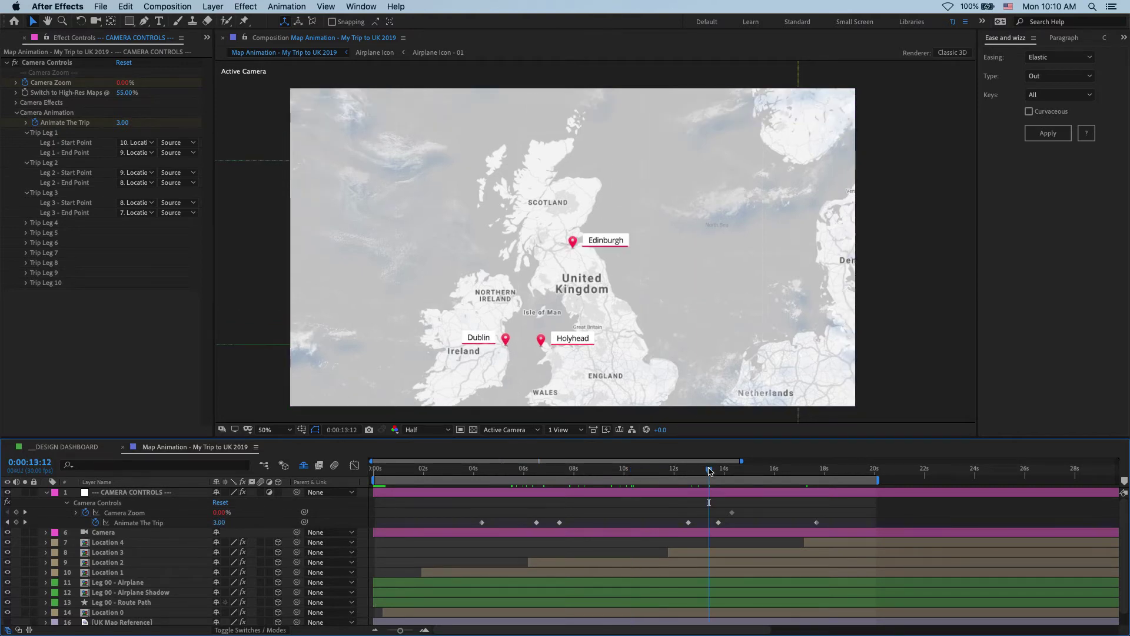
drag(709, 471, 816, 484)
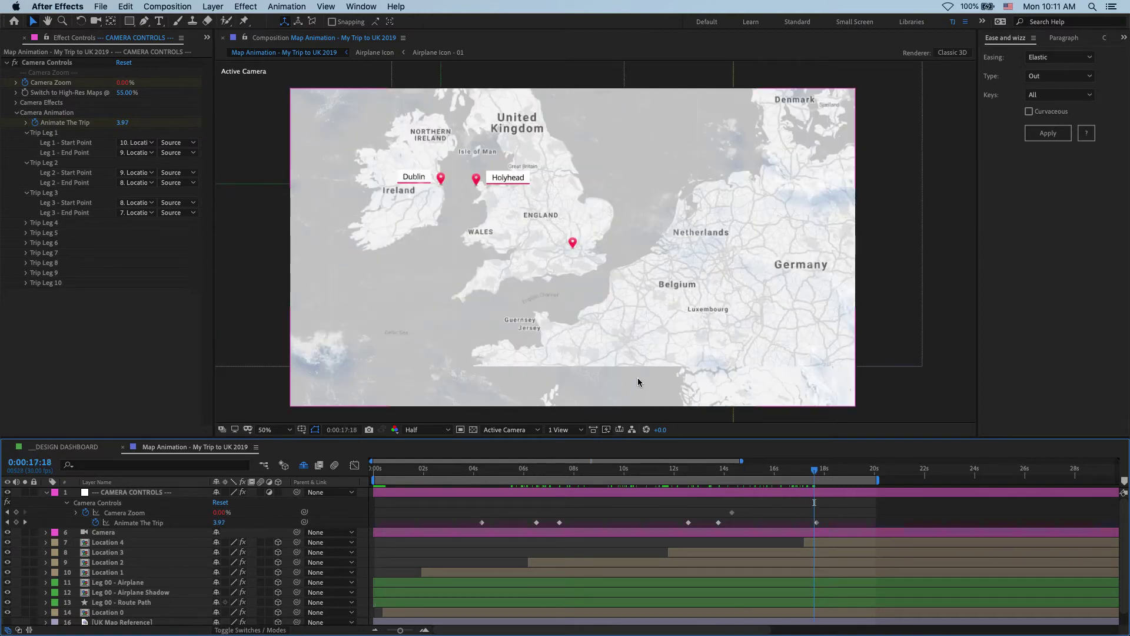
click(670, 332)
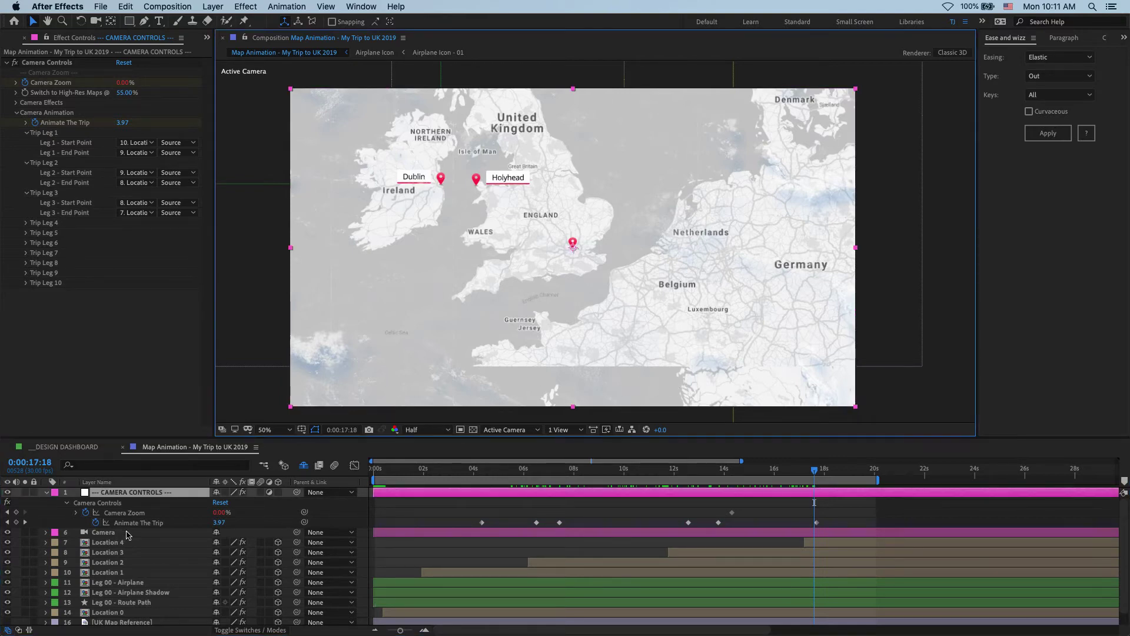
click(542, 194)
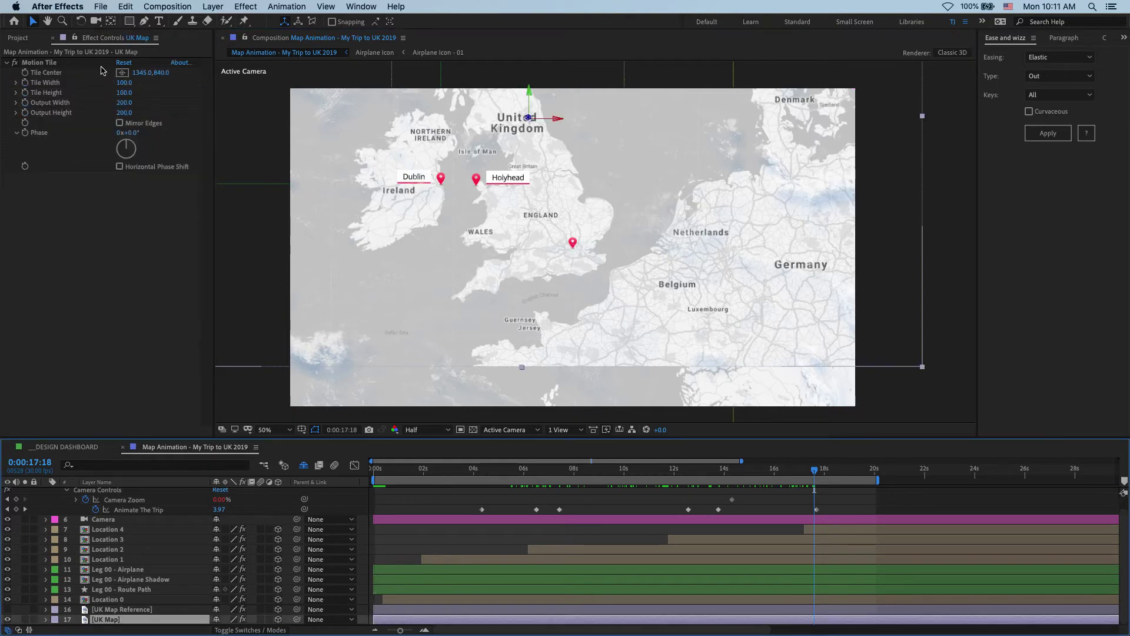
click(33, 63)
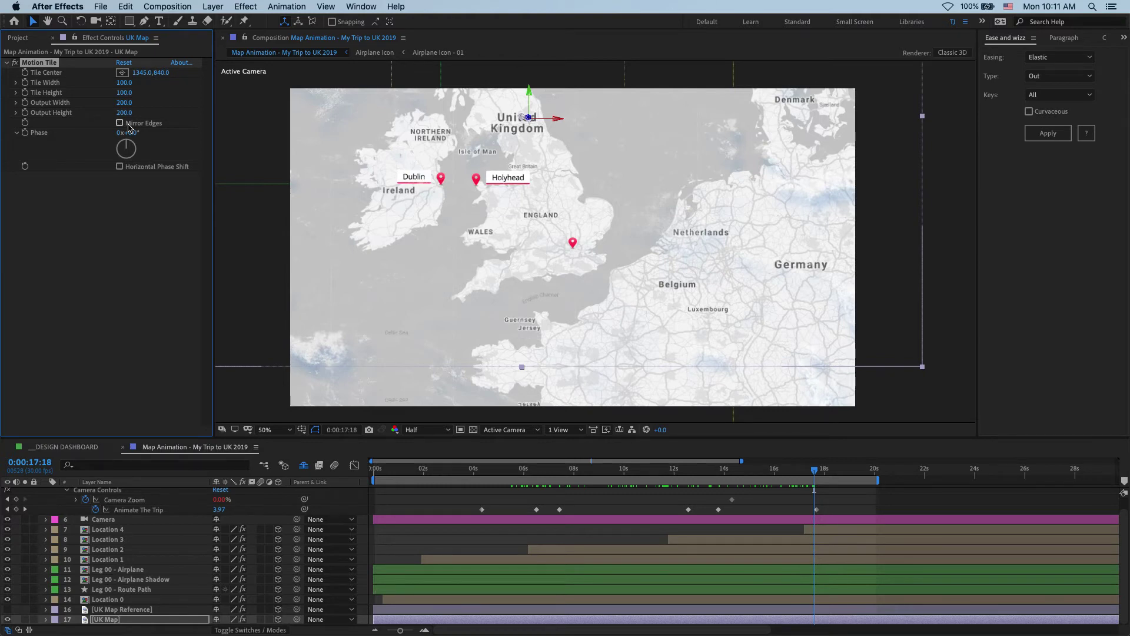
click(128, 123)
scroll(131, 521, up, 1)
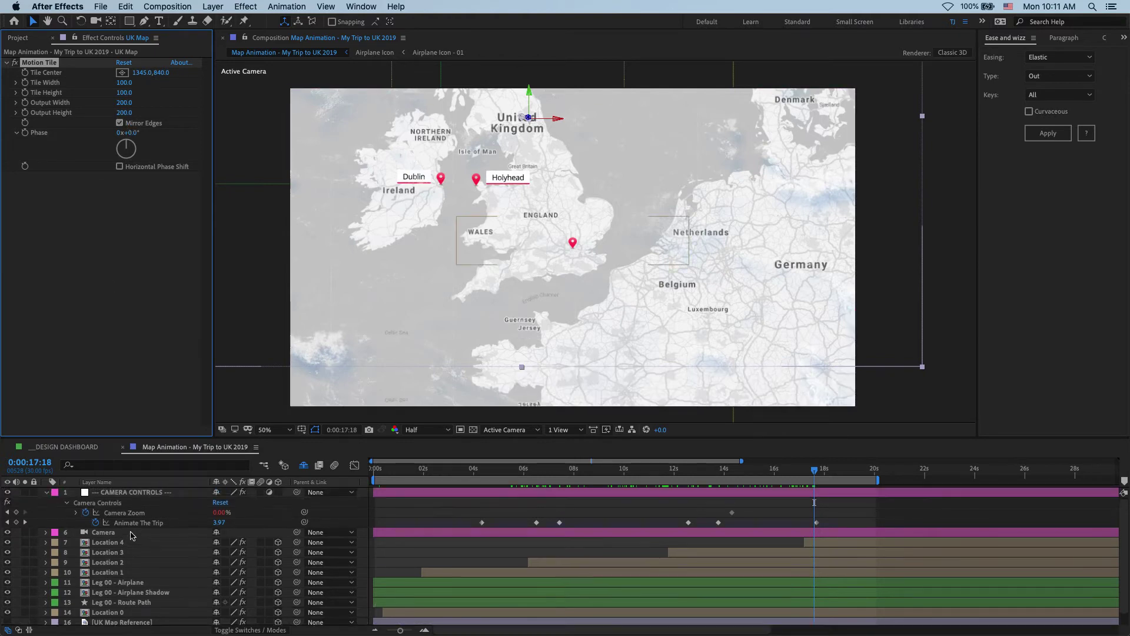
click(136, 494)
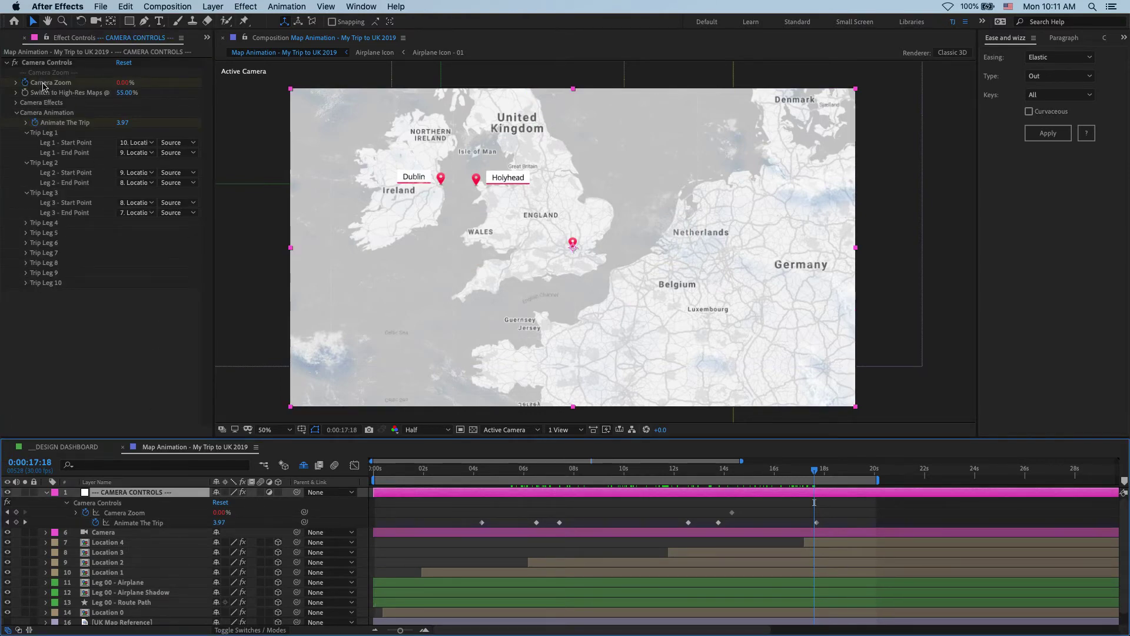
Keyframe Camera Zoom at 20%, then change it to 33% at the London stop.
click(125, 83)
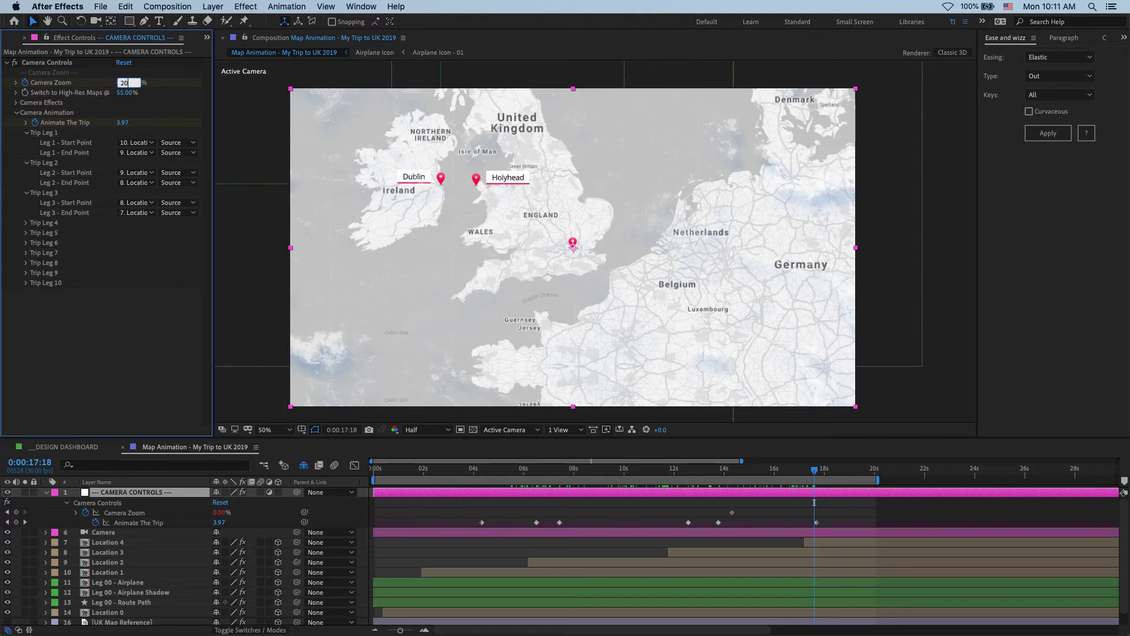
text(20)
key(Return)
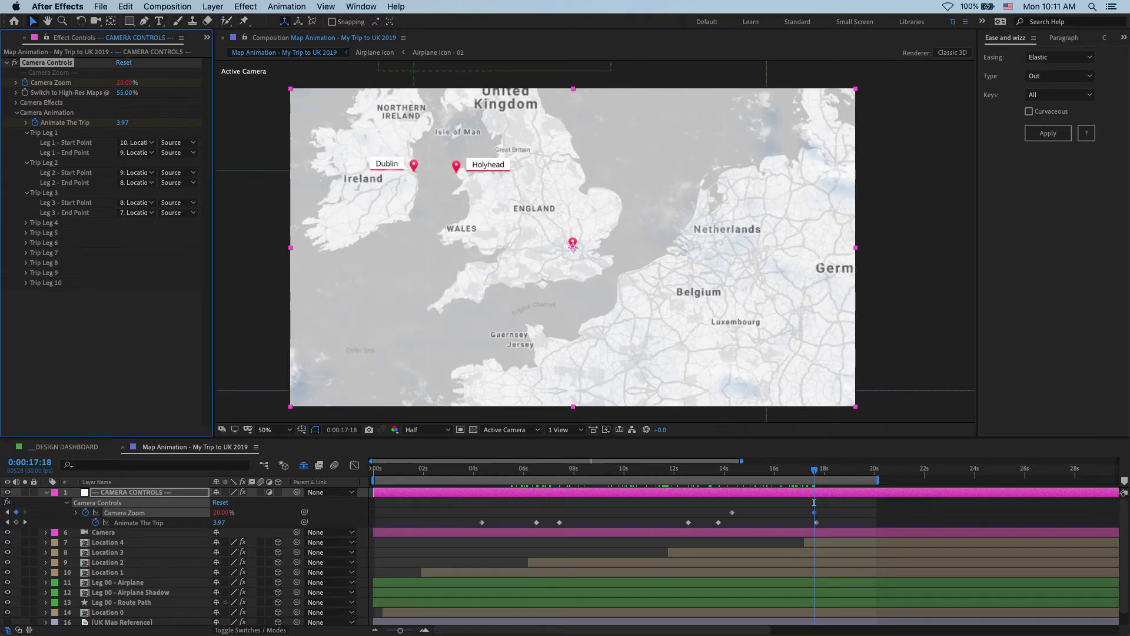
click(125, 83)
text(33)
key(Return)
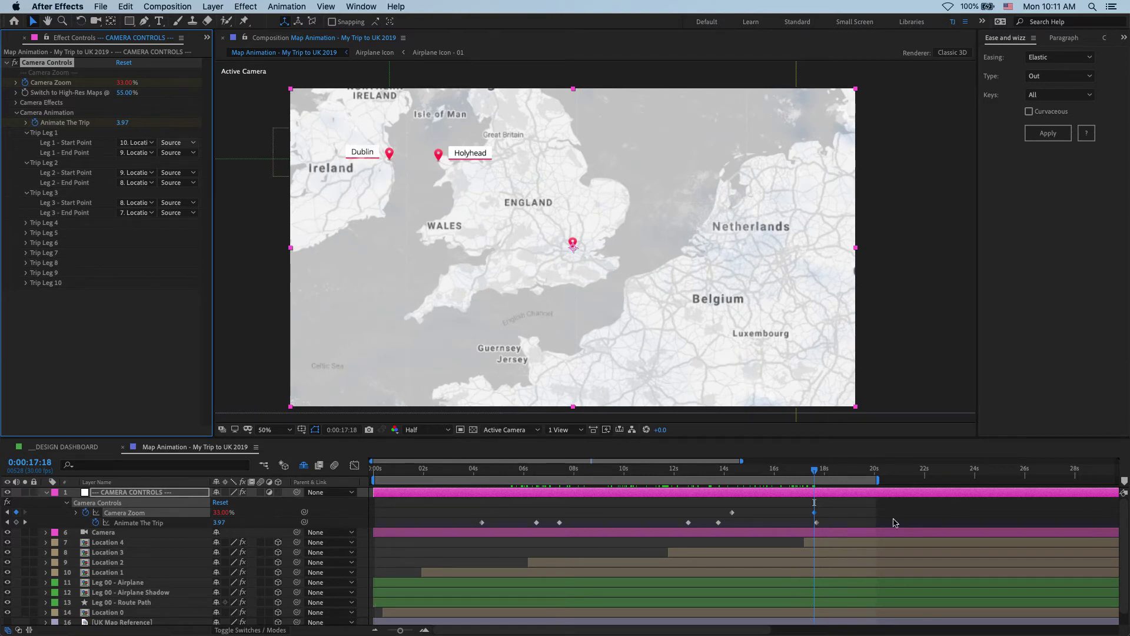
drag(802, 497, 828, 516)
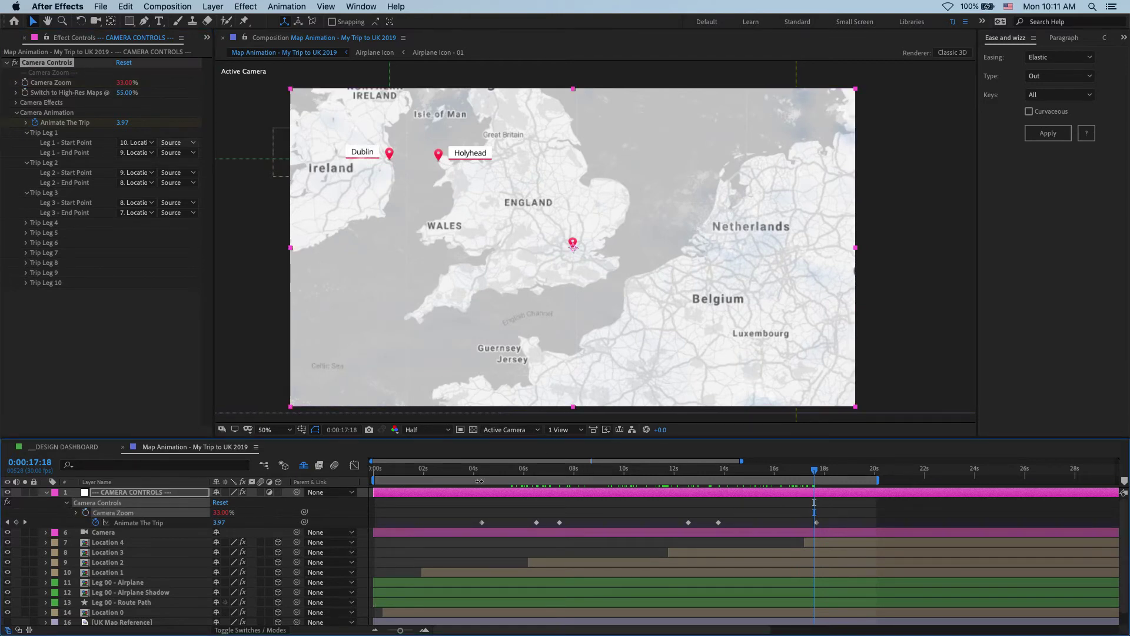
drag(482, 476, 542, 476)
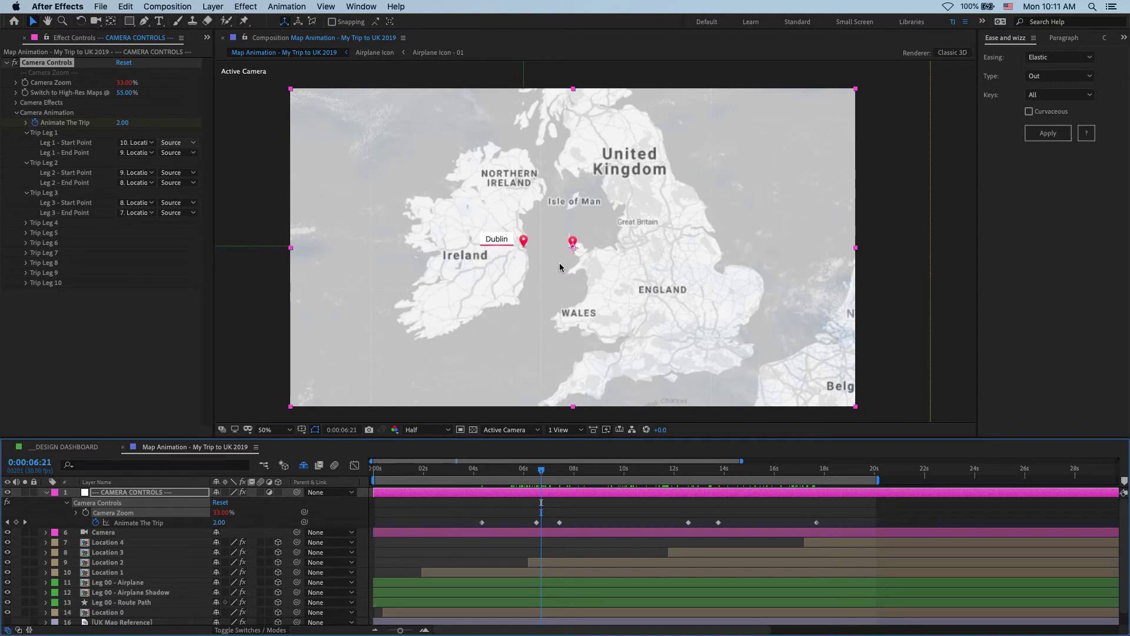
Open Element Selector - Vehicle Layers from the 02 - ELEMENT SELECTOR COMPS folder.
click(208, 39)
click(215, 52)
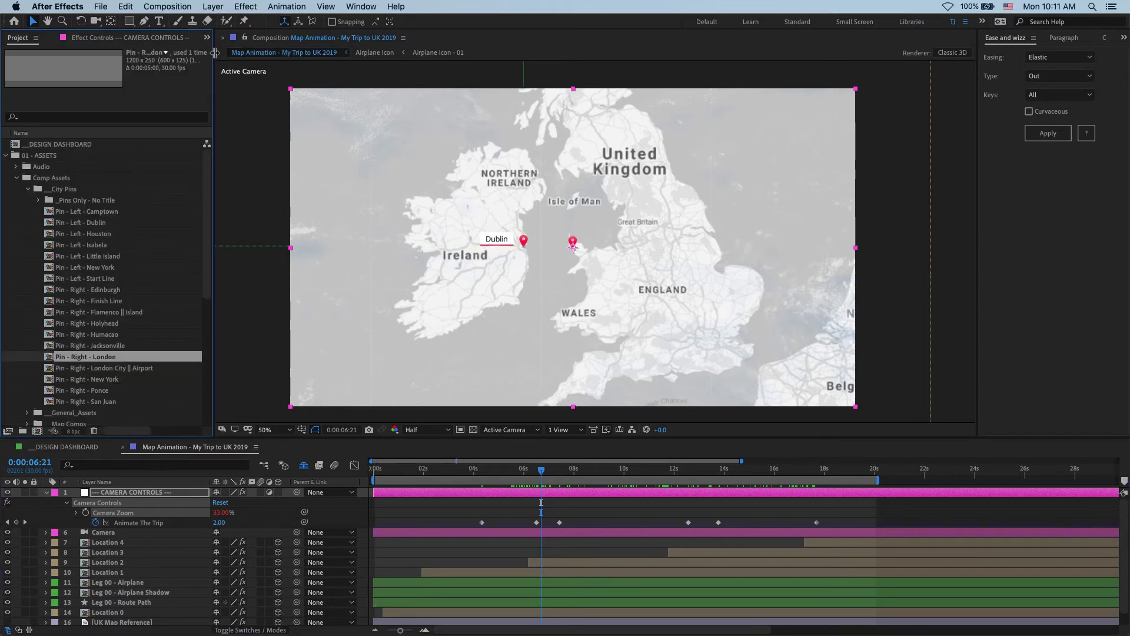
click(6, 155)
click(71, 167)
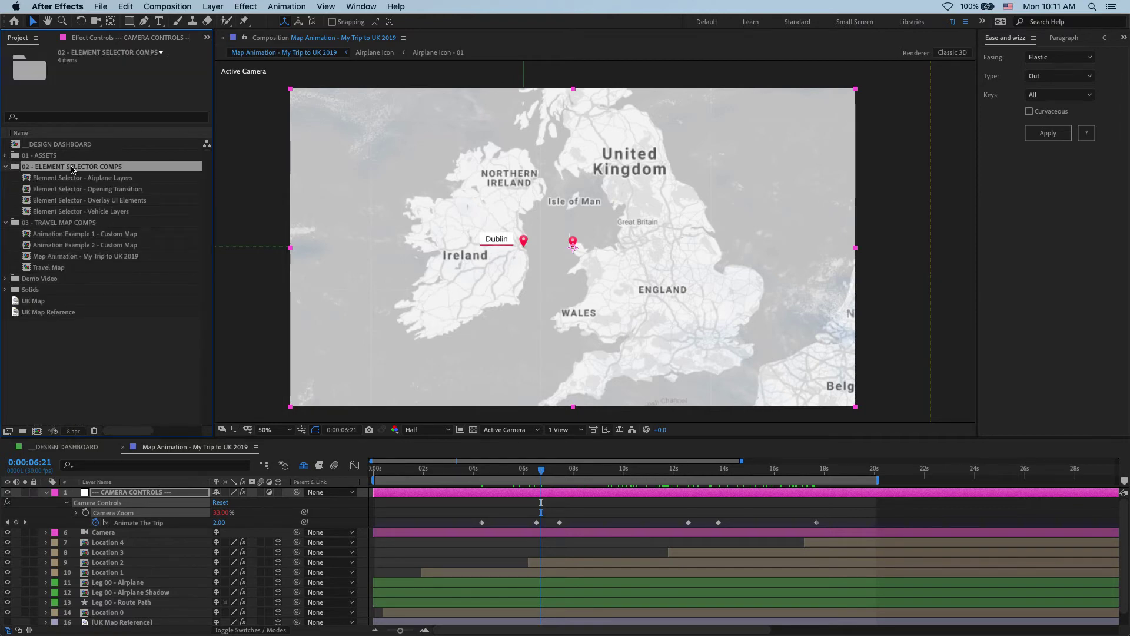
click(82, 178)
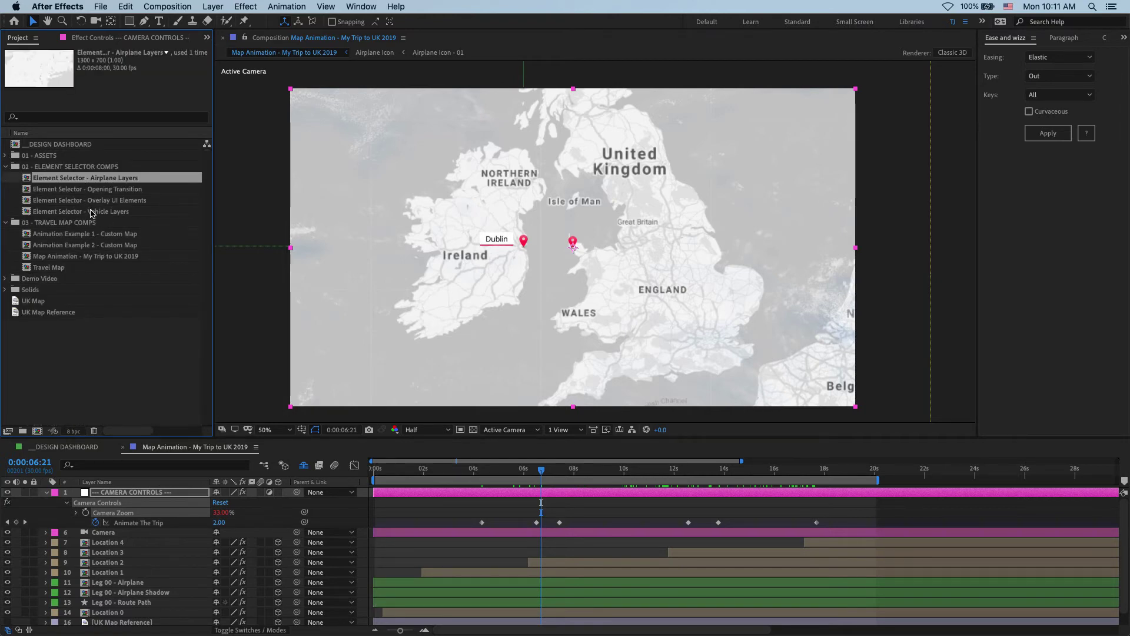
super+click(96, 213)
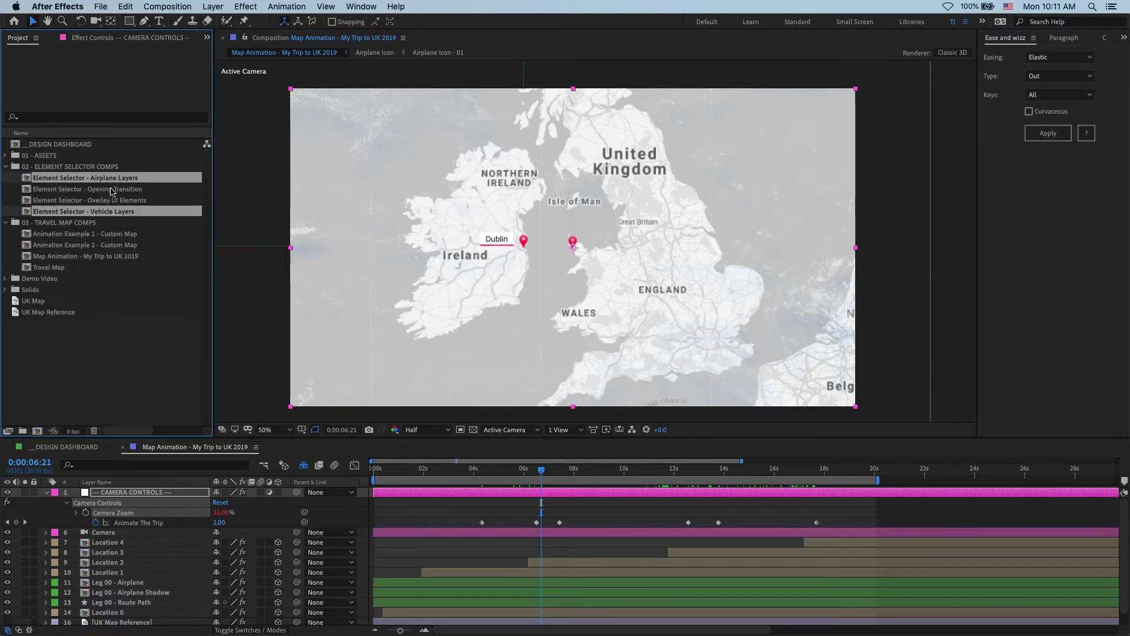
double_click(139, 212)
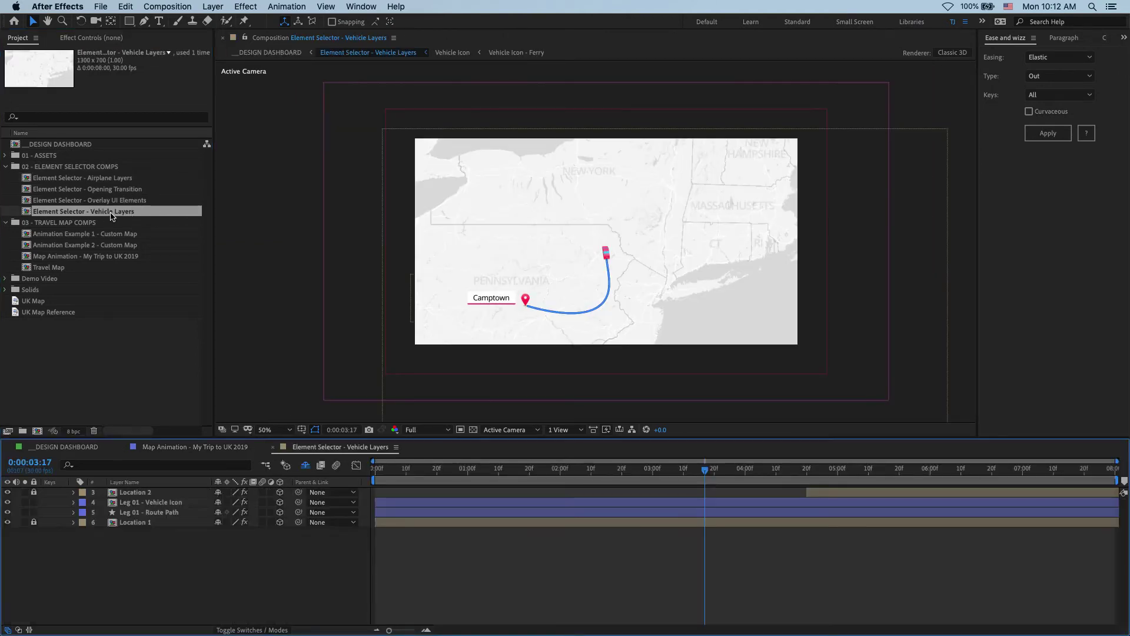
Select the Leg 01 - Vehicle Icon and Leg 01 - Route Path layers, then close the Vehicle Layers comp.
mouse_move(633, 474)
mouse_down()
mouse_move(661, 474)
mouse_move(647, 478)
mouse_up()
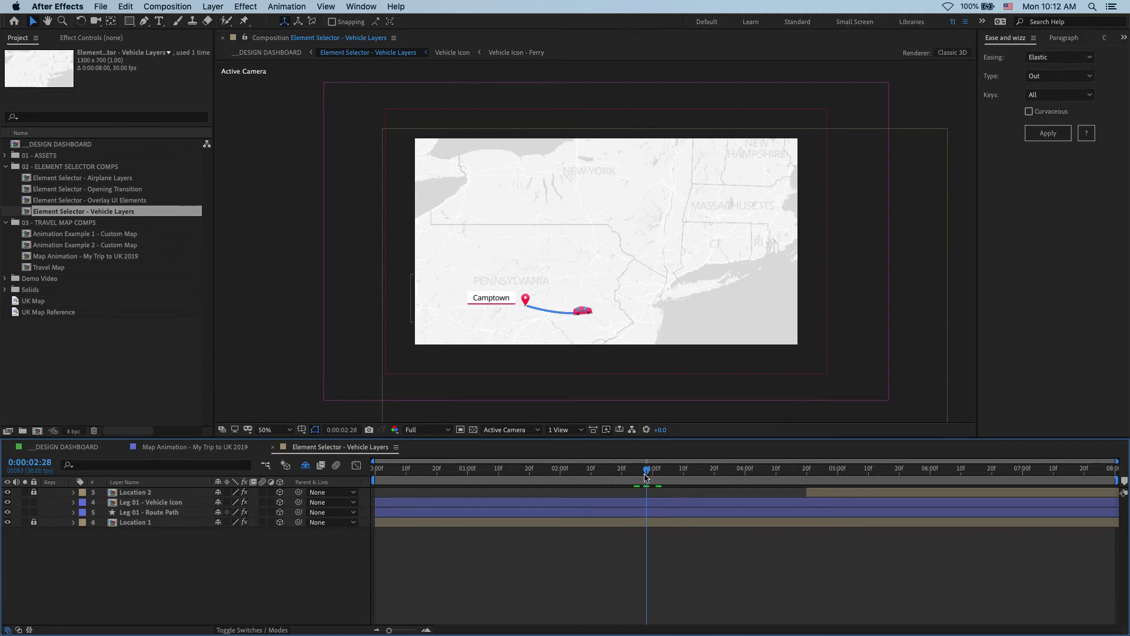
click(629, 510)
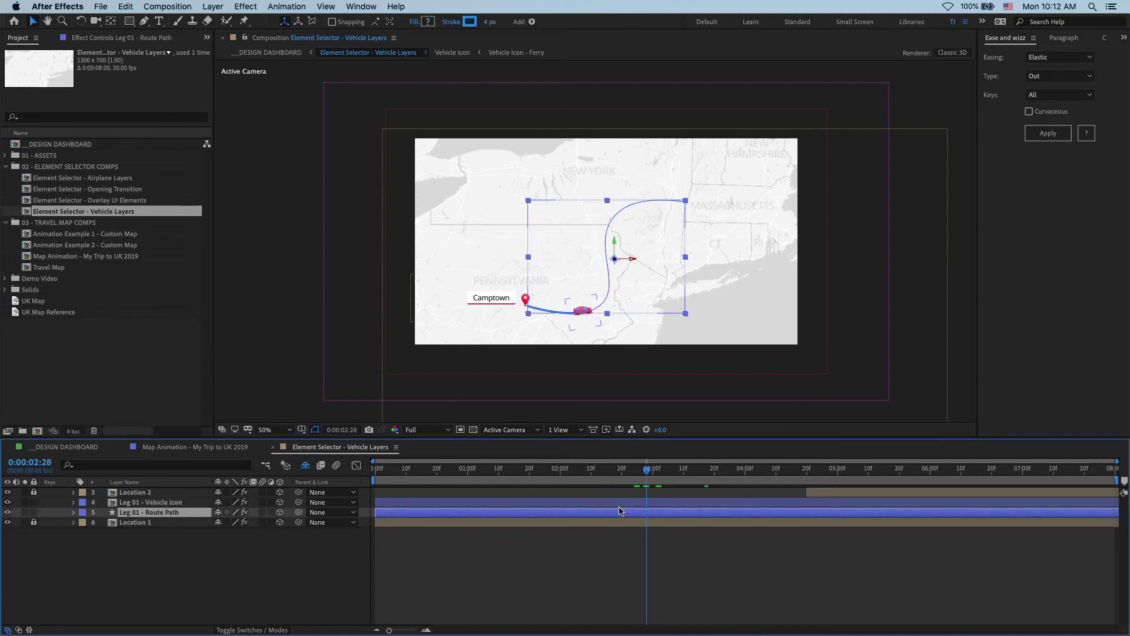
click(625, 503)
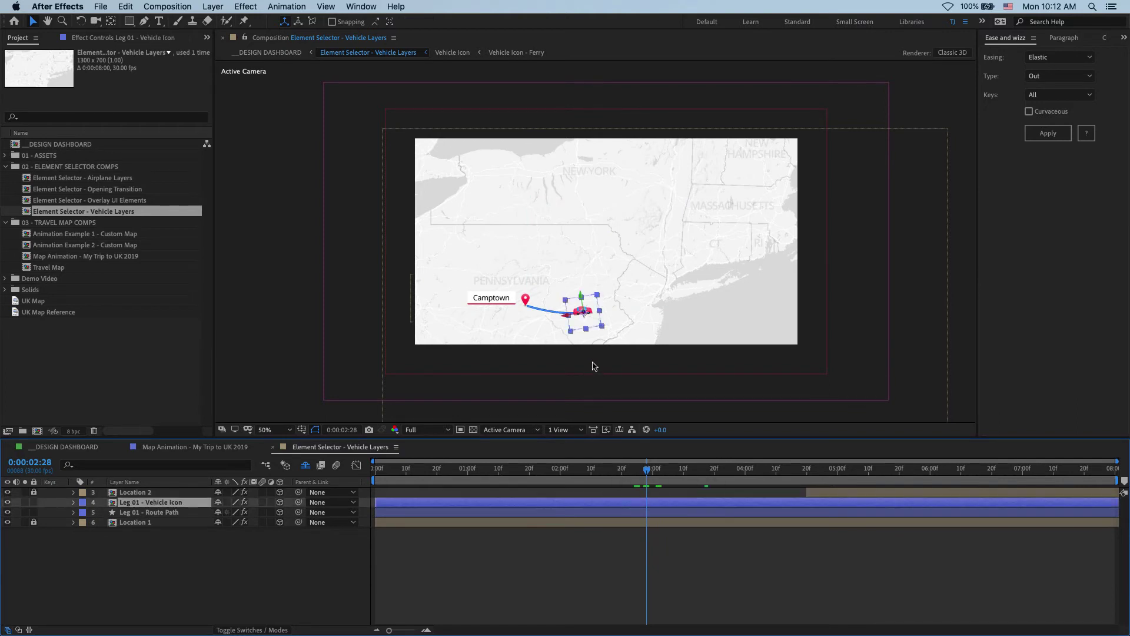
click(644, 512)
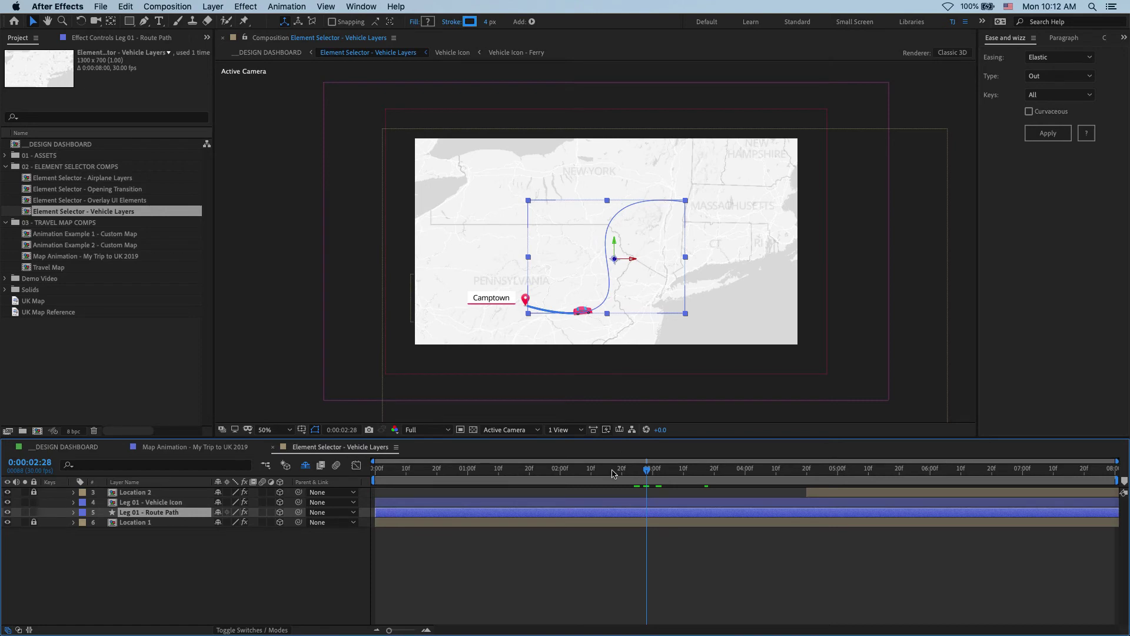
click(612, 493)
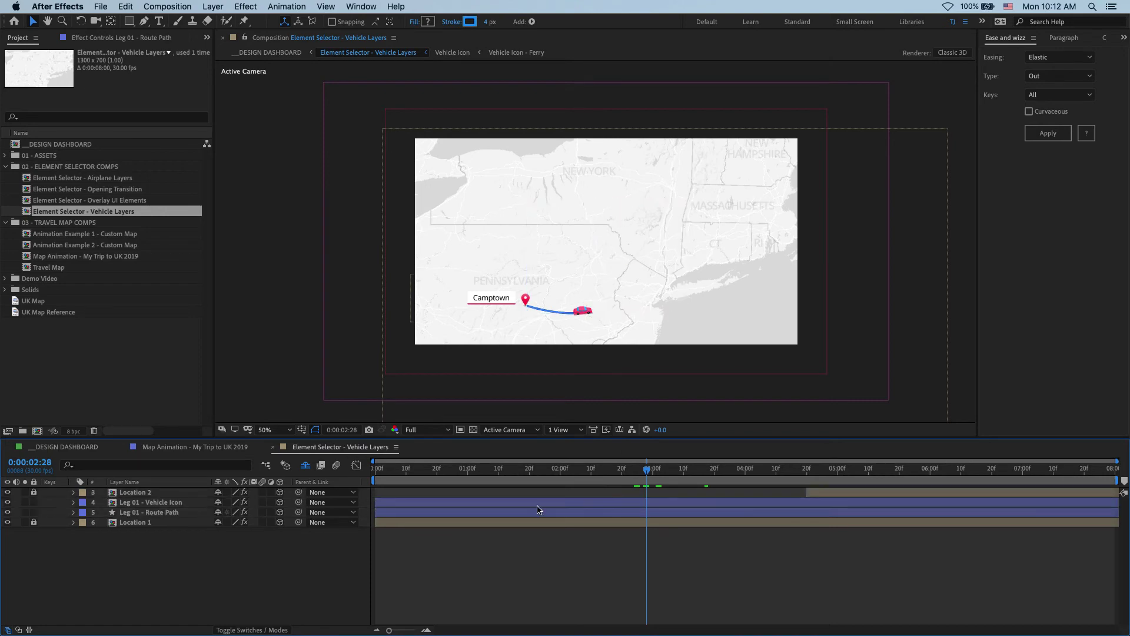
click(169, 504)
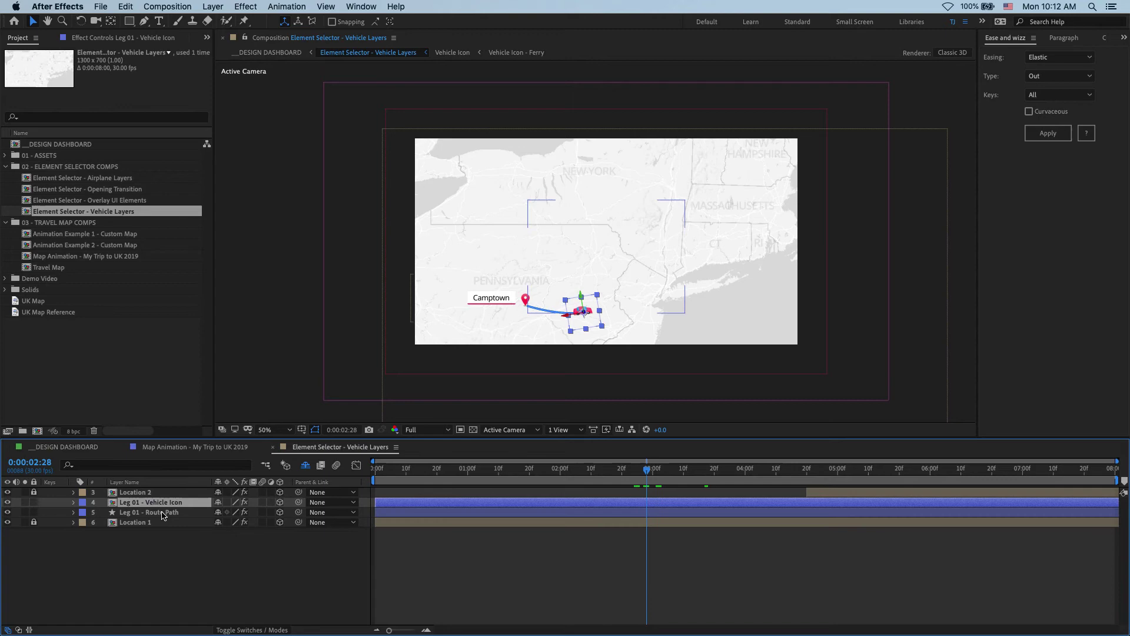
shift+click(161, 512)
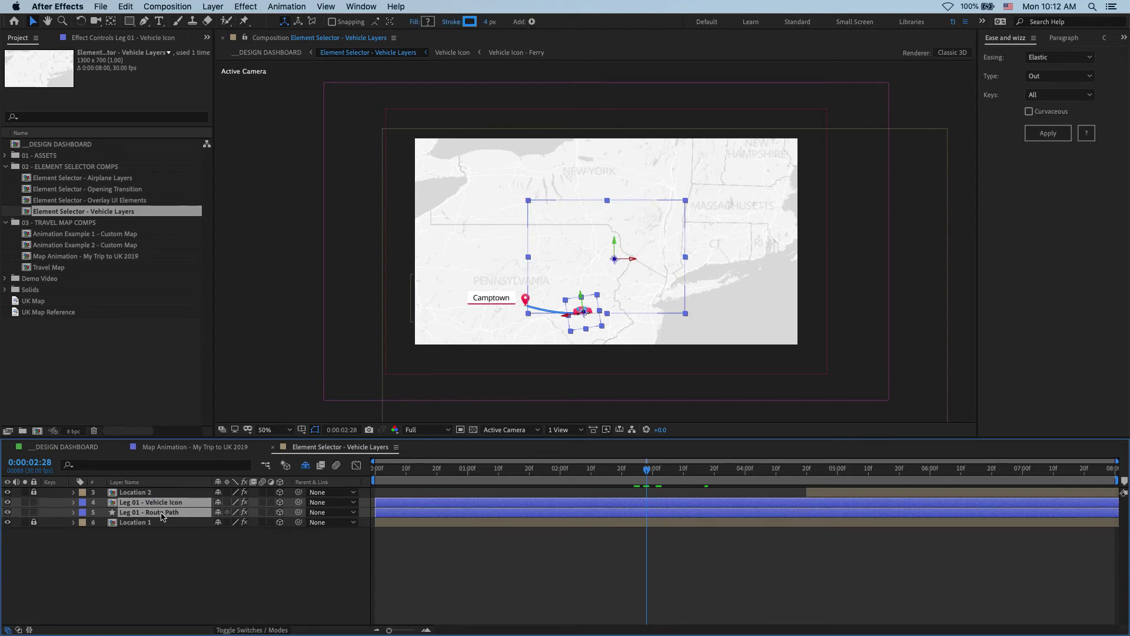
click(273, 449)
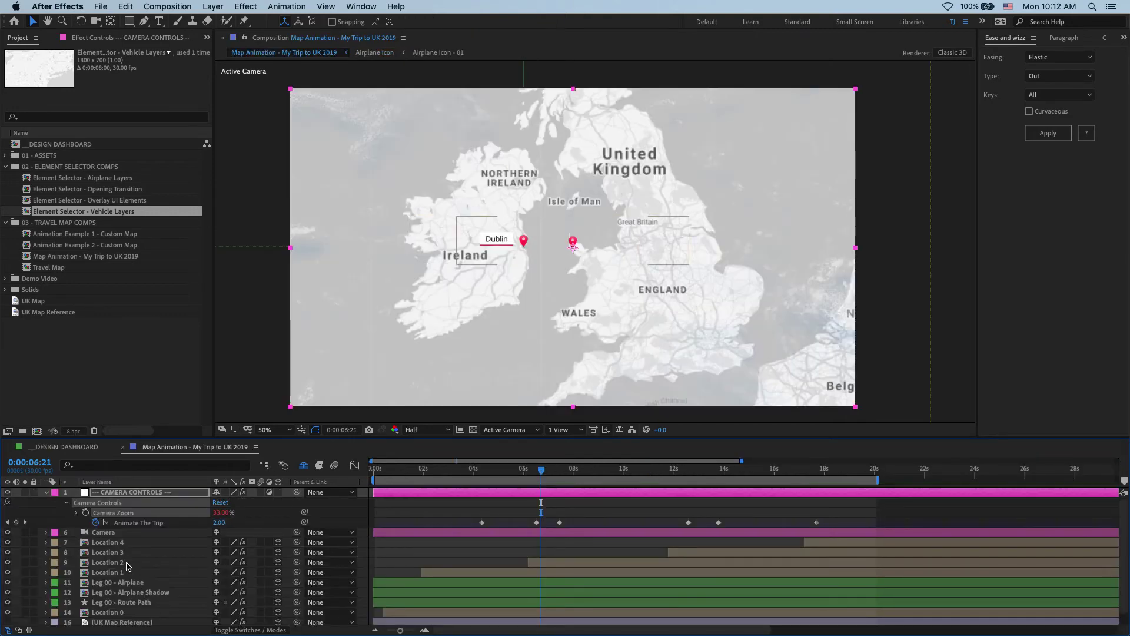
Paste the Leg 01 vehicle icon and route path layers above Location 1.
click(127, 562)
click(121, 573)
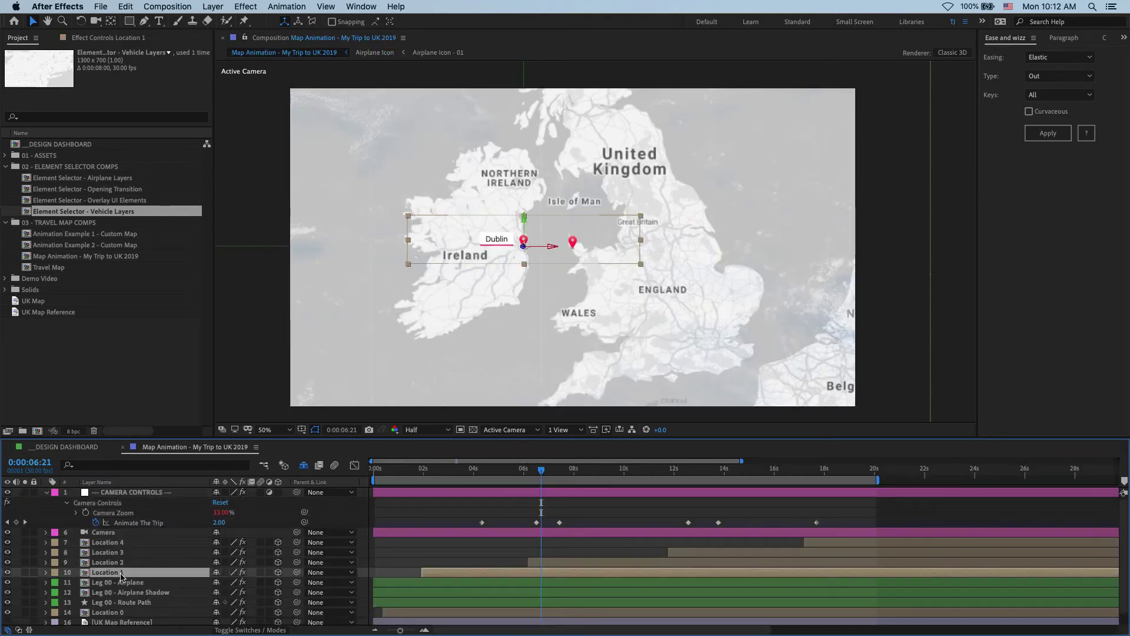
key(cmd+v)
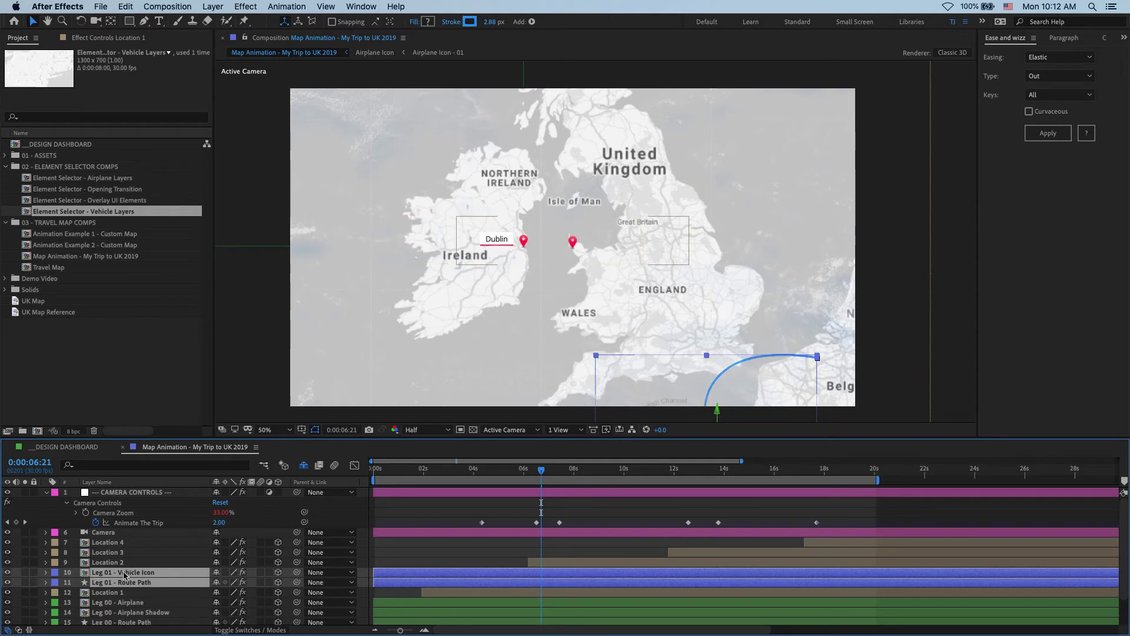
click(125, 593)
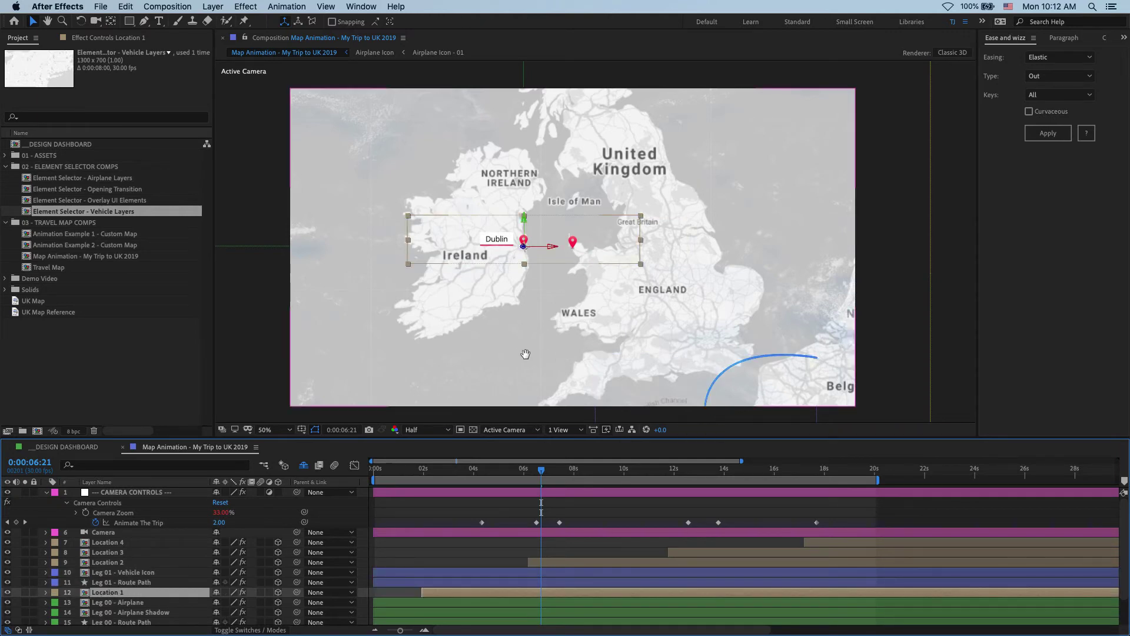
scroll(545, 332, left, 2)
scroll(597, 313, down, 2)
drag(597, 313, 595, 319)
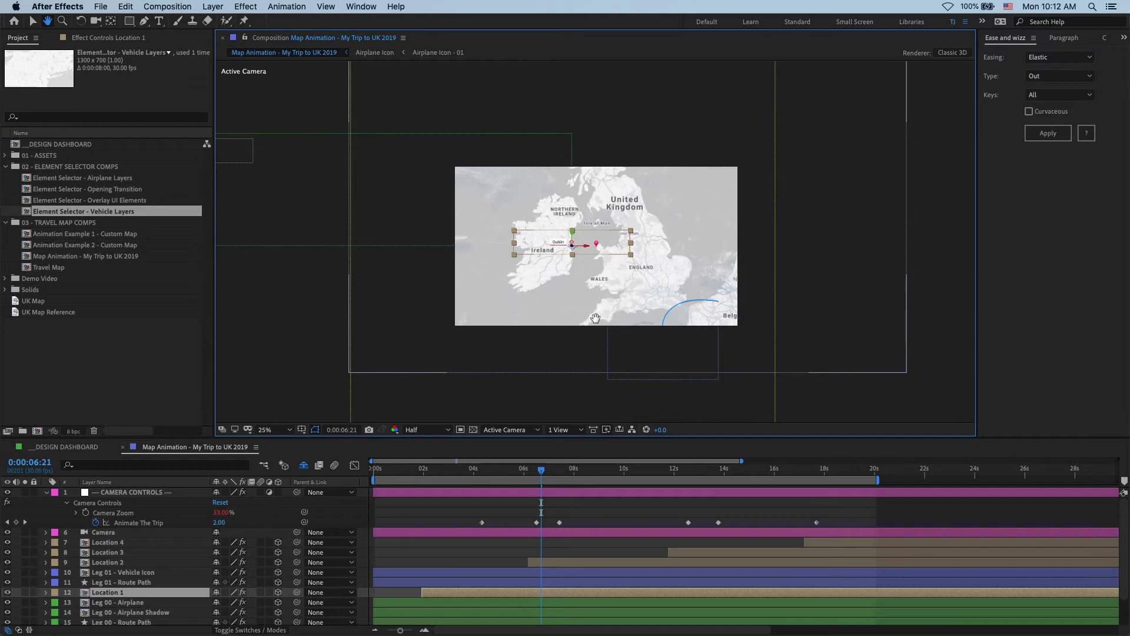
click(471, 582)
click(551, 564)
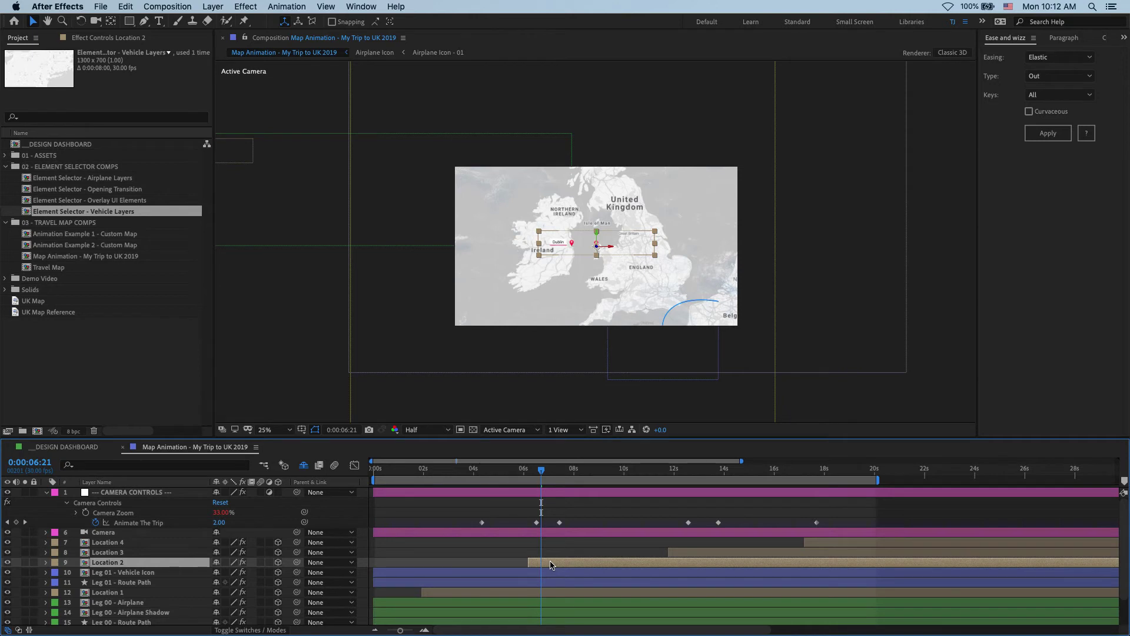
click(673, 313)
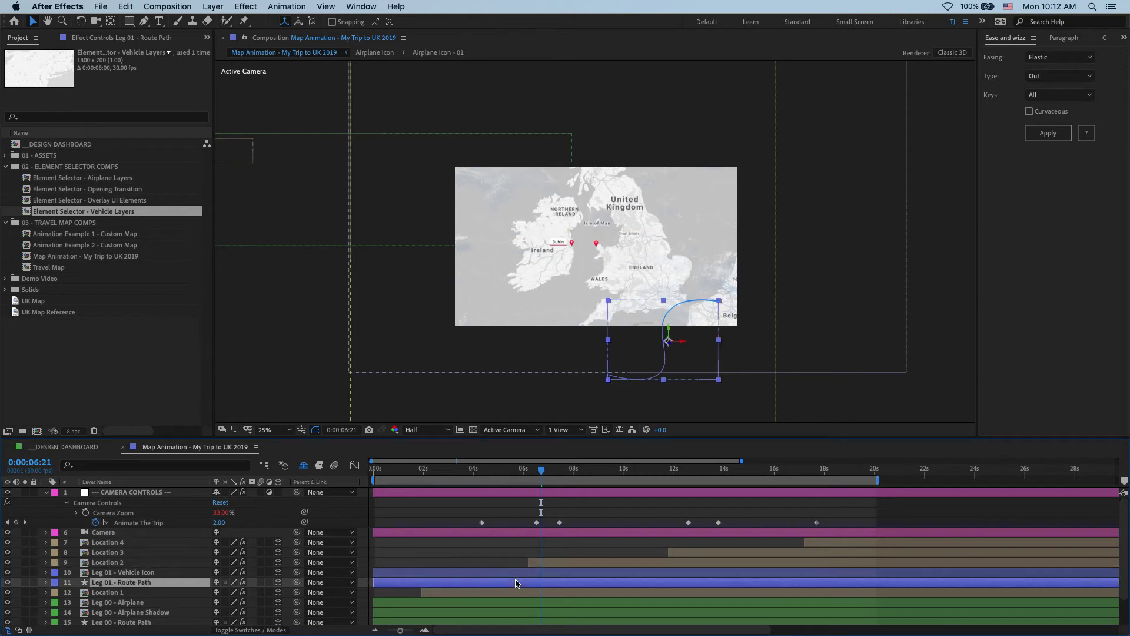
Place the Leg 01 route's ends on the Dublin and Holyhead pins, drop extra vertices, and curve it slightly.
click(672, 312)
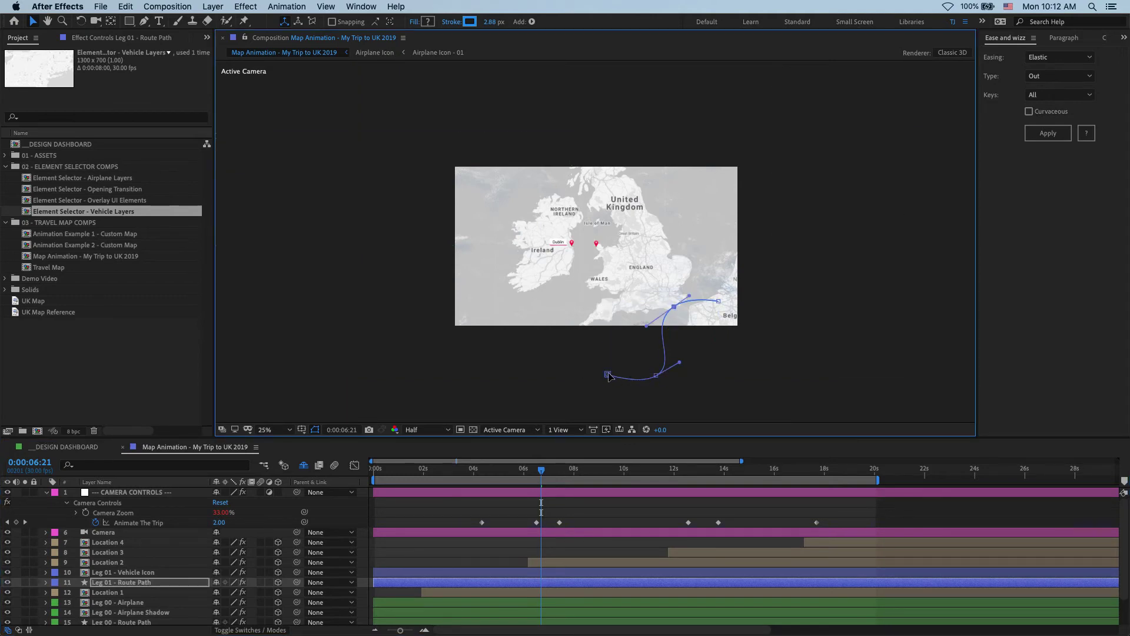
drag(608, 375, 571, 247)
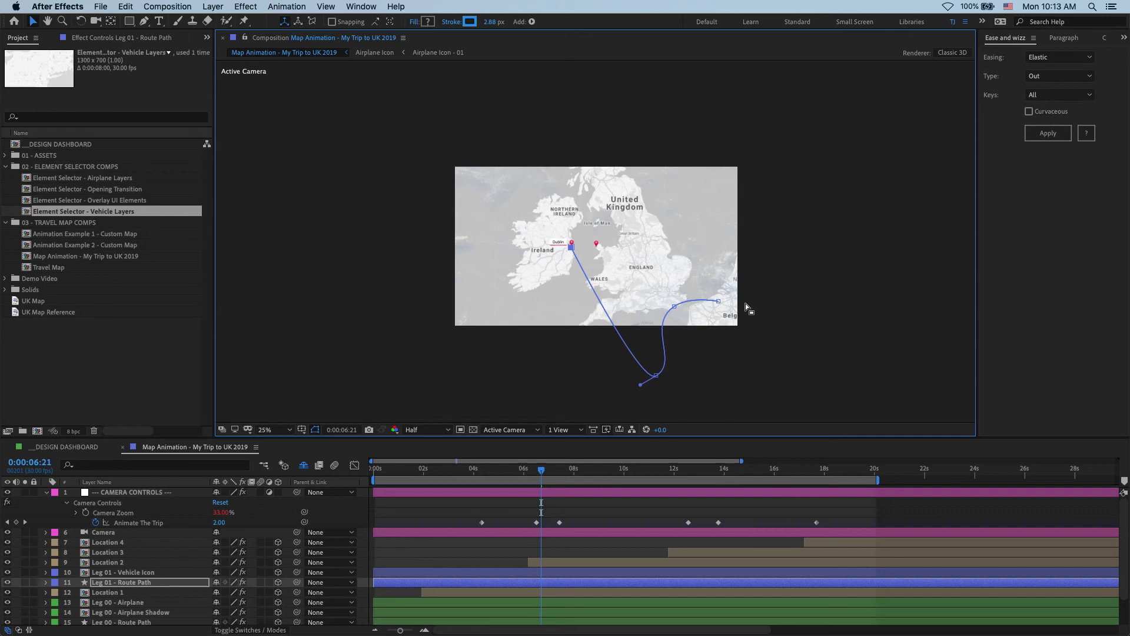
drag(720, 303, 597, 247)
drag(722, 264, 644, 430)
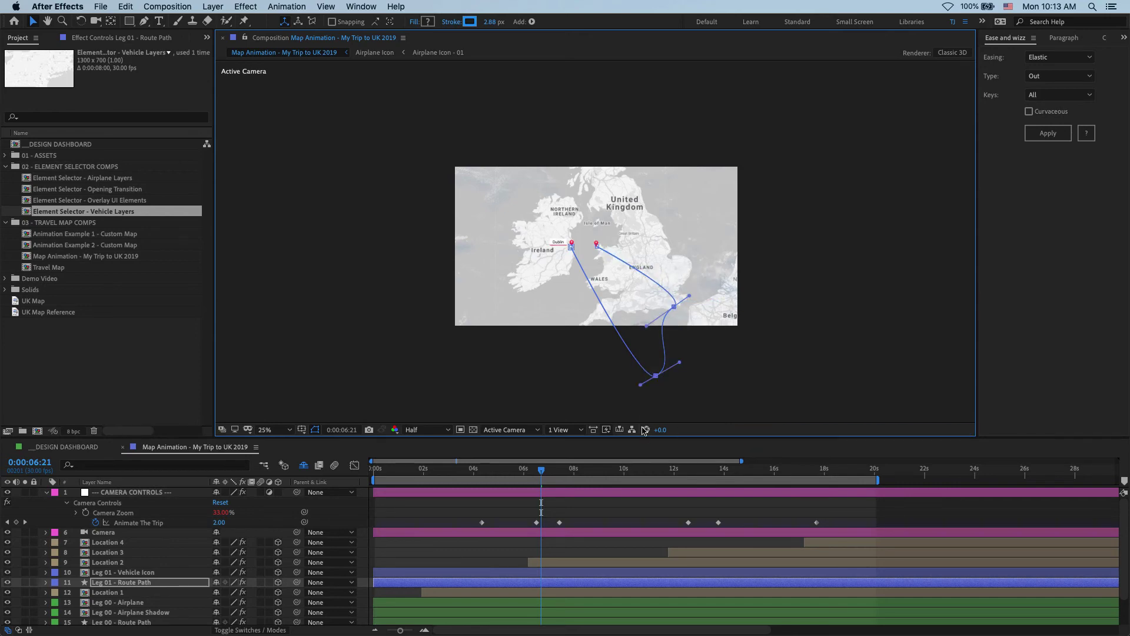
key(Delete)
key(Delete)
scroll(595, 243, up, 4)
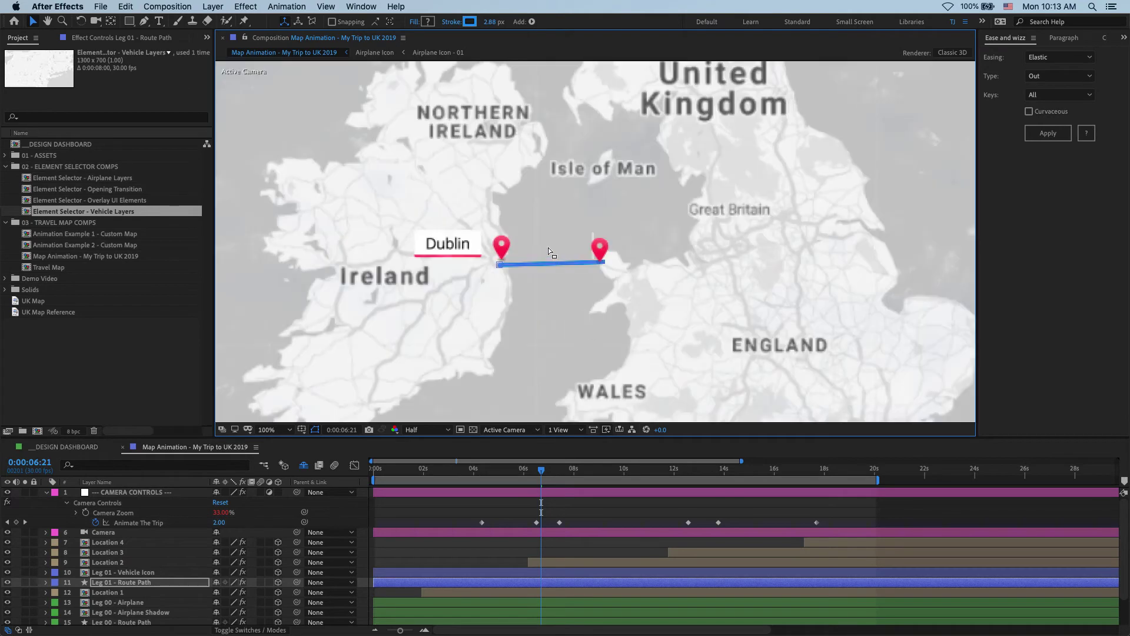
drag(500, 265, 500, 262)
scroll(598, 277, up, 2)
scroll(598, 277, left, 3)
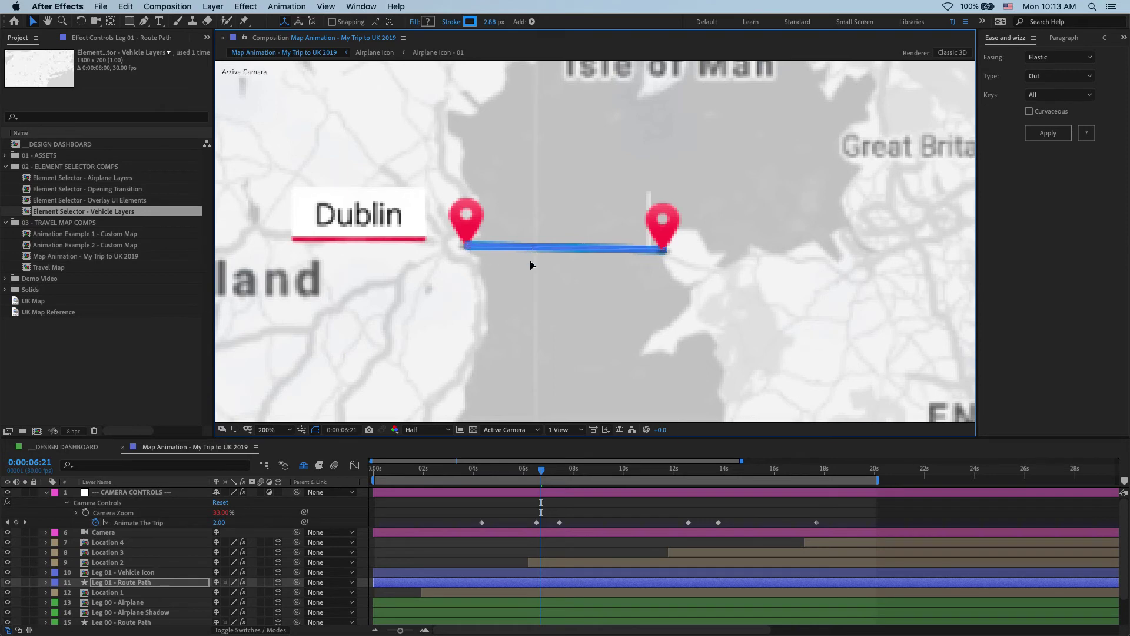
drag(530, 264, 572, 267)
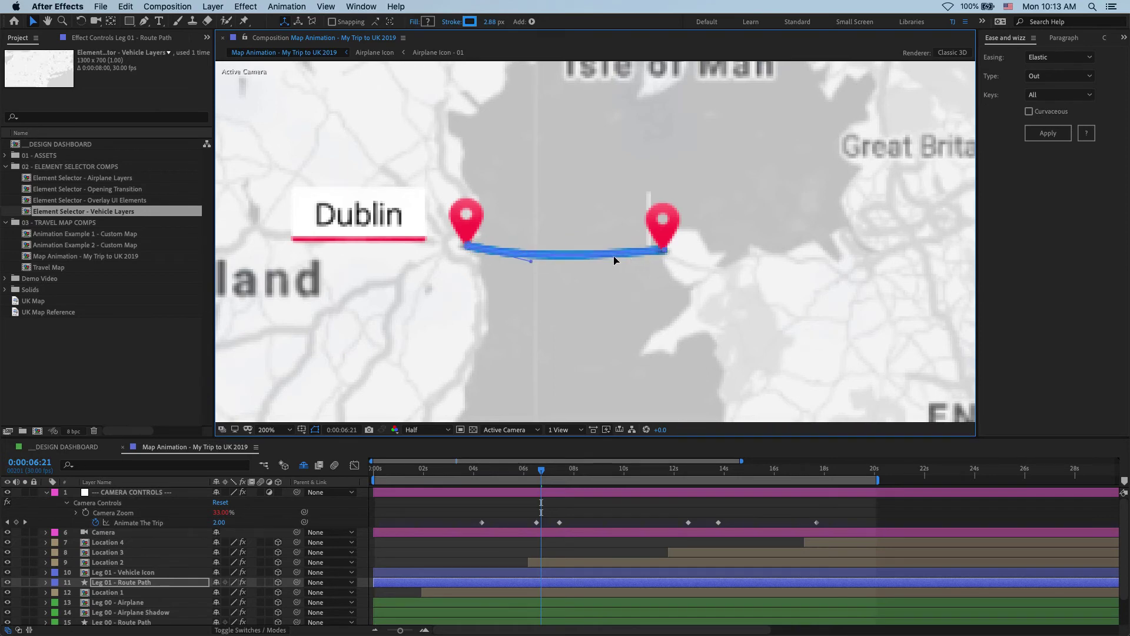
key(comma)
key(comma)
key(comma)
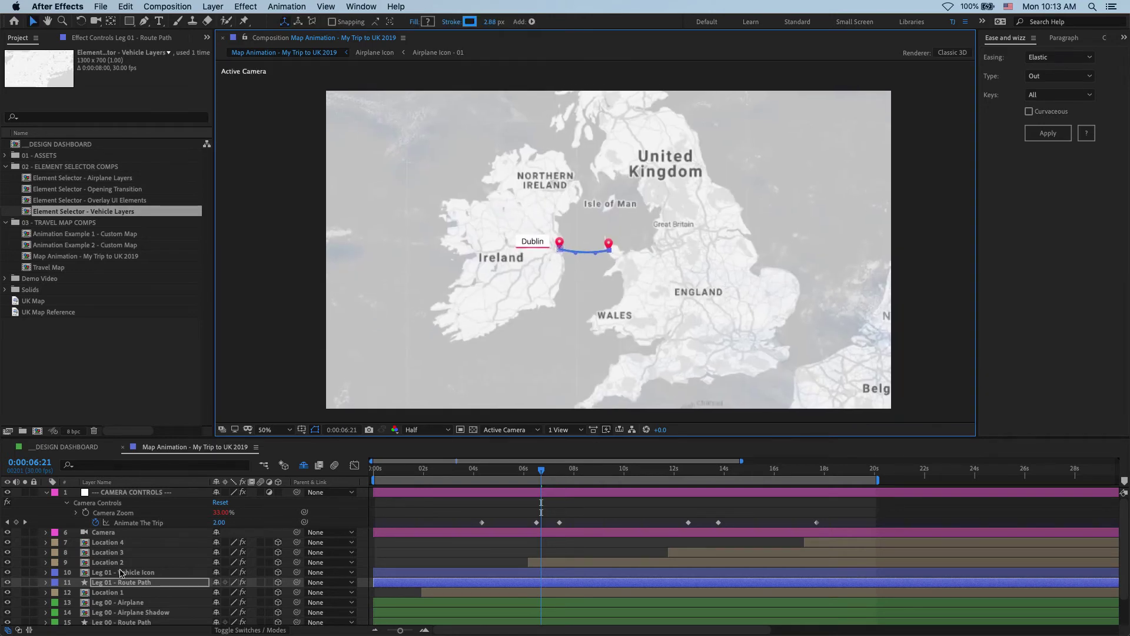
Set the Leg 01 Vehicle Icon's Select Vehicle Icon option to Ferry.
click(121, 573)
click(112, 38)
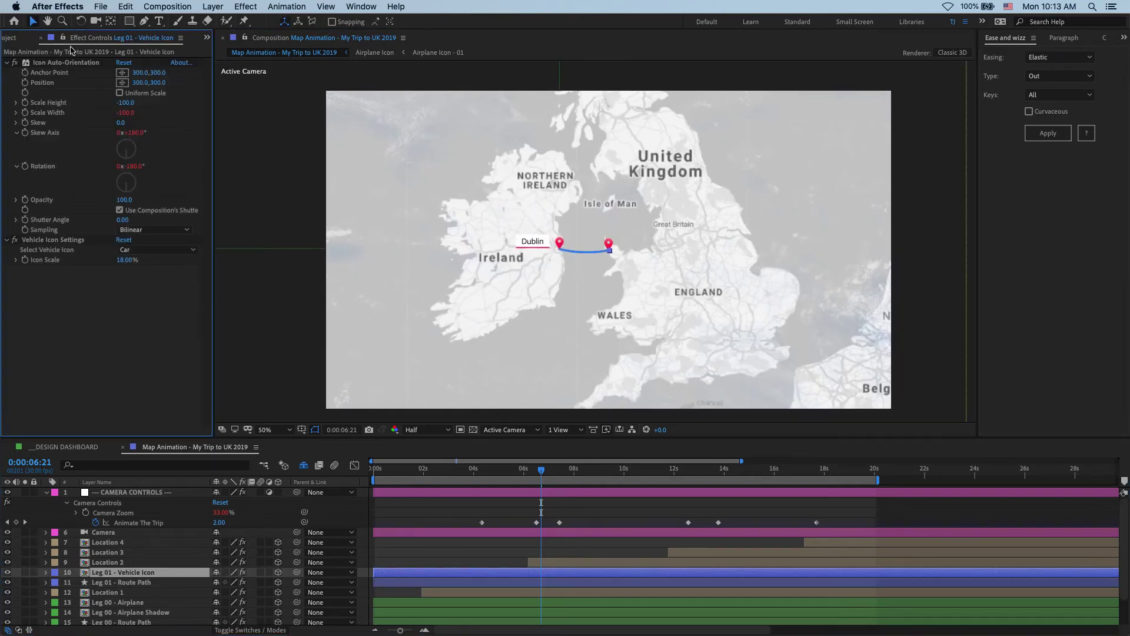
click(8, 63)
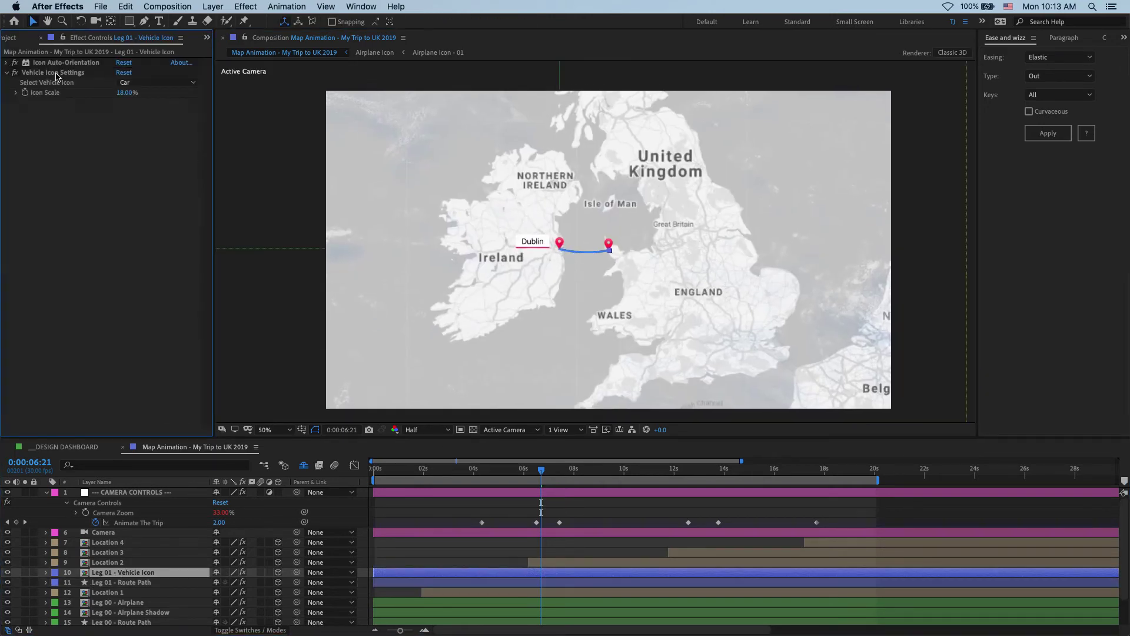
click(140, 83)
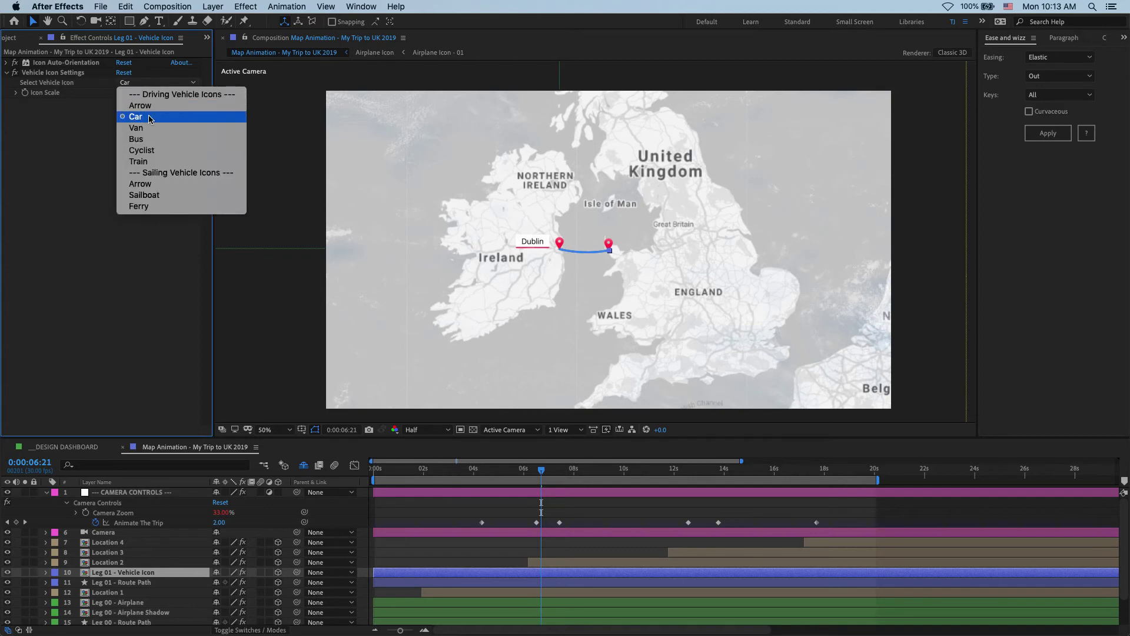
click(156, 207)
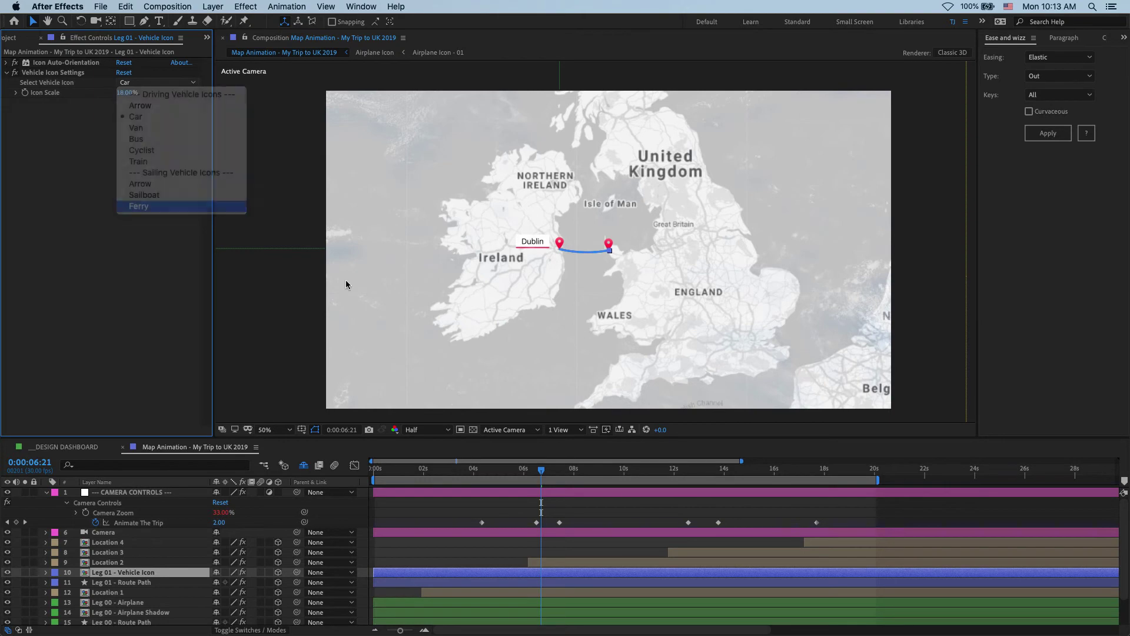
Set the ferry's Icon Scale to 14%.
click(502, 471)
drag(504, 473, 509, 473)
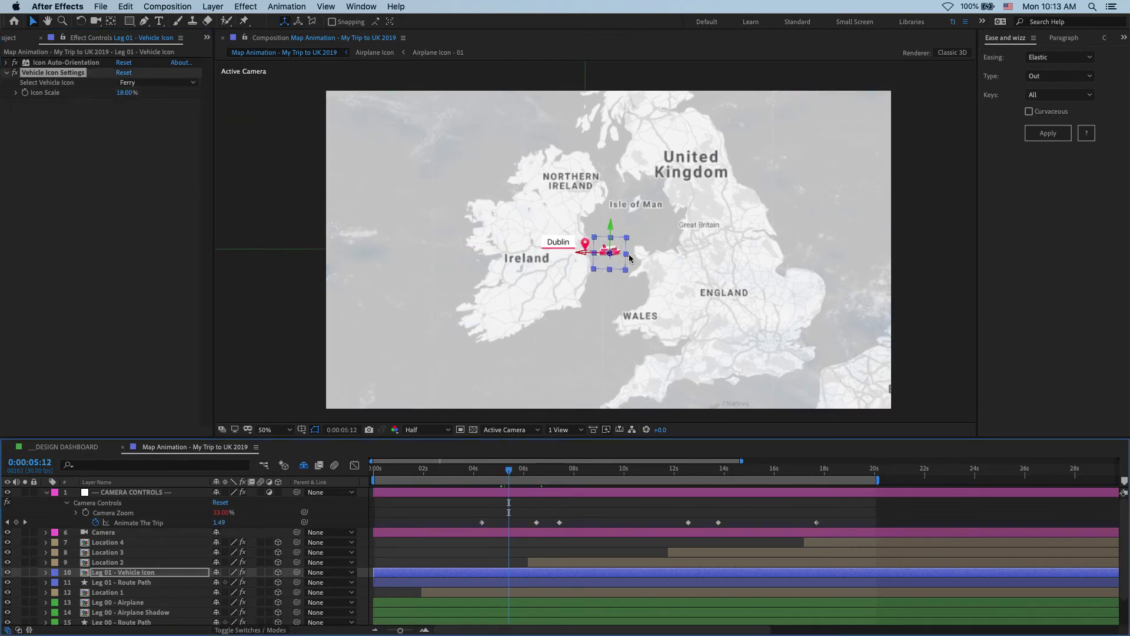
scroll(629, 268, up, 2)
click(126, 93)
text(1)
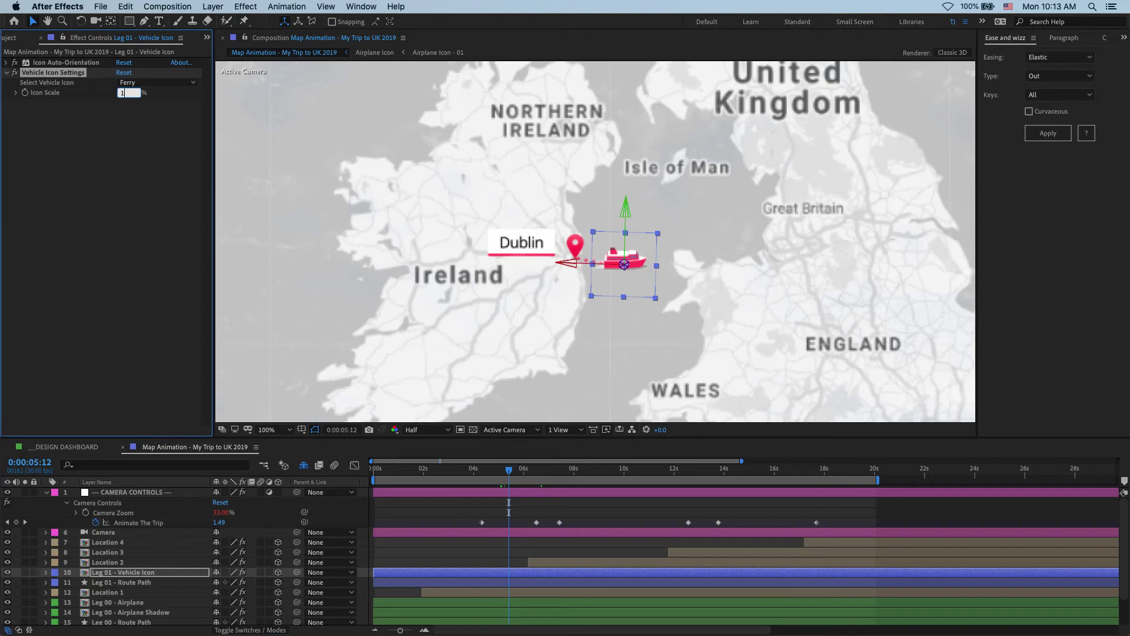
text(40)
key(Return)
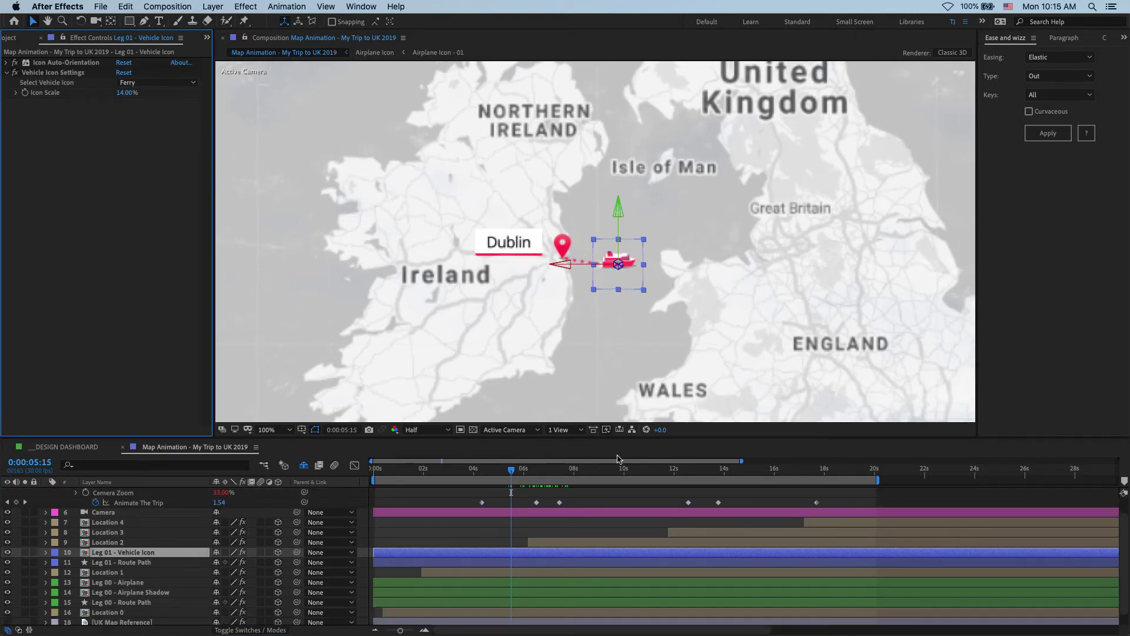
Reveal the Leg 01 Route Path keyframes and preview the route drawing to Holyhead.
click(520, 564)
key(u)
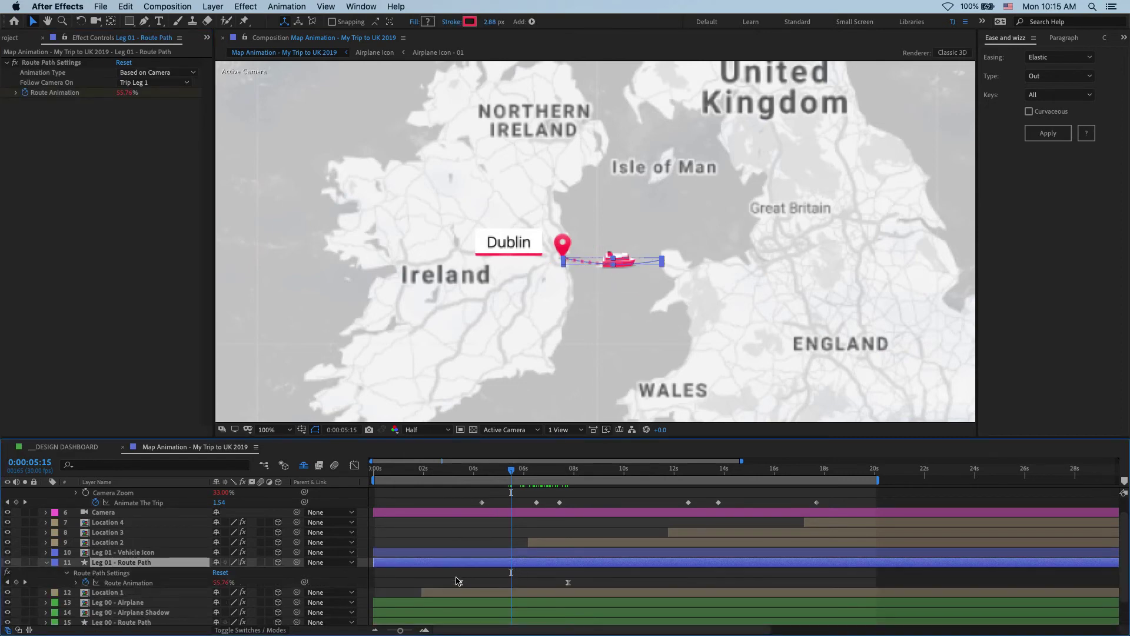
drag(453, 577, 579, 598)
click(472, 470)
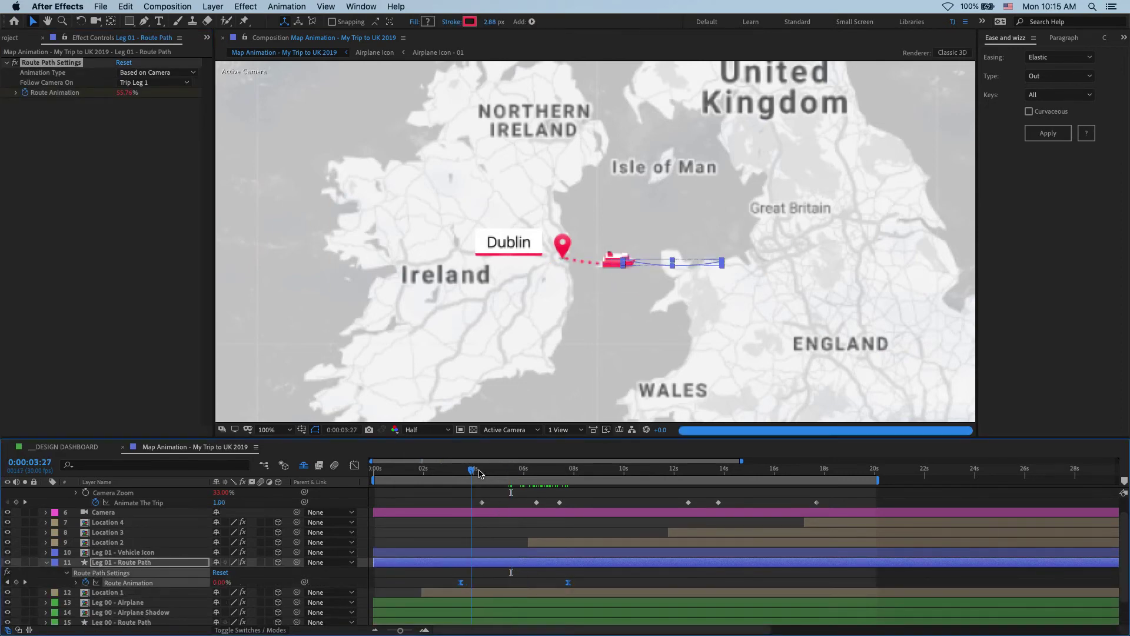
drag(479, 472, 559, 494)
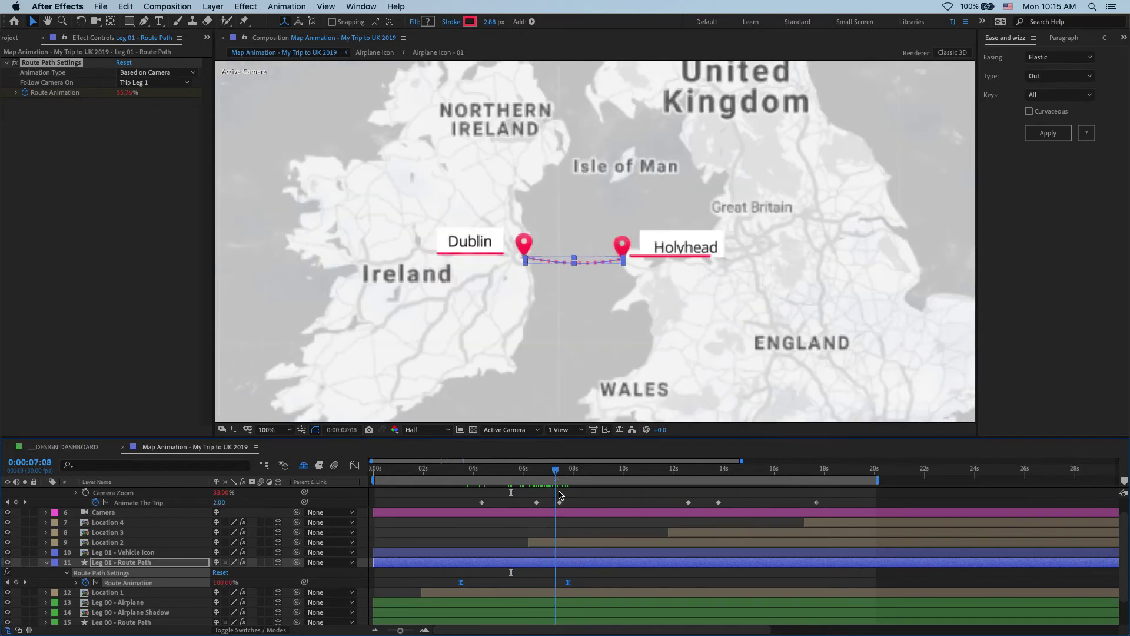
drag(448, 576, 588, 599)
click(519, 564)
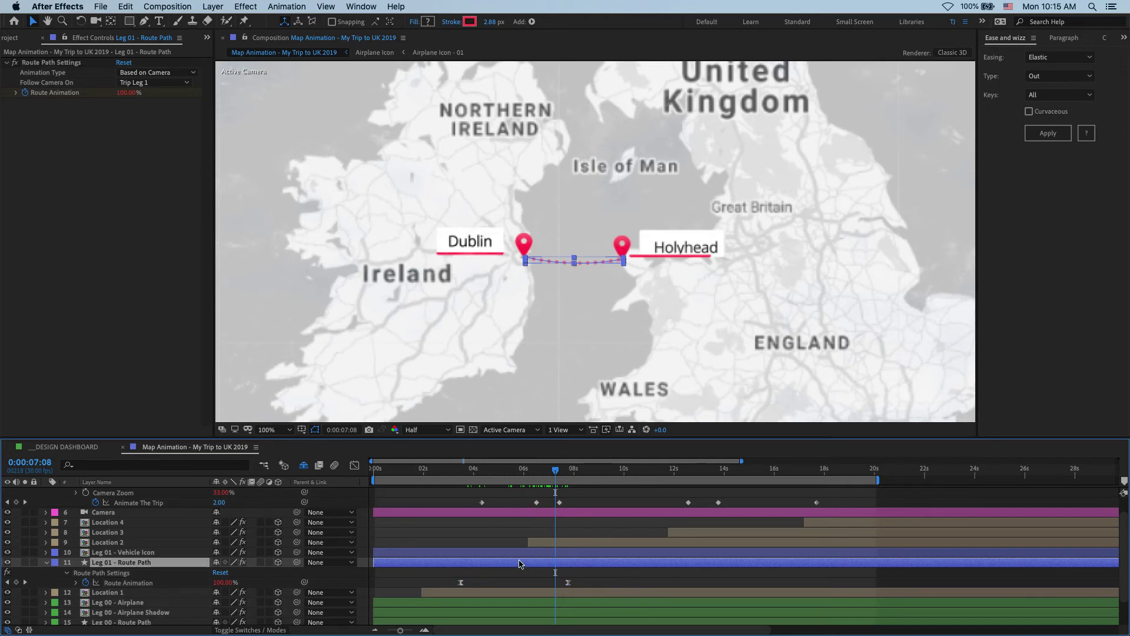
Keep the route following Trip Leg 1 and scrub the ferry leg to 0:00:07:23.
click(143, 73)
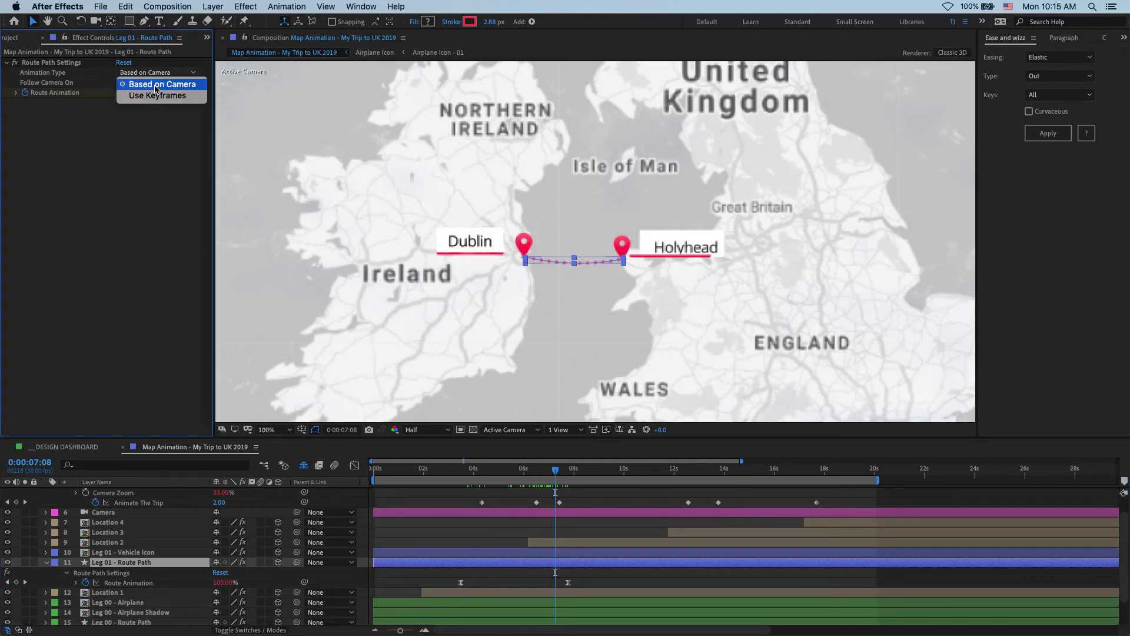
key(Escape)
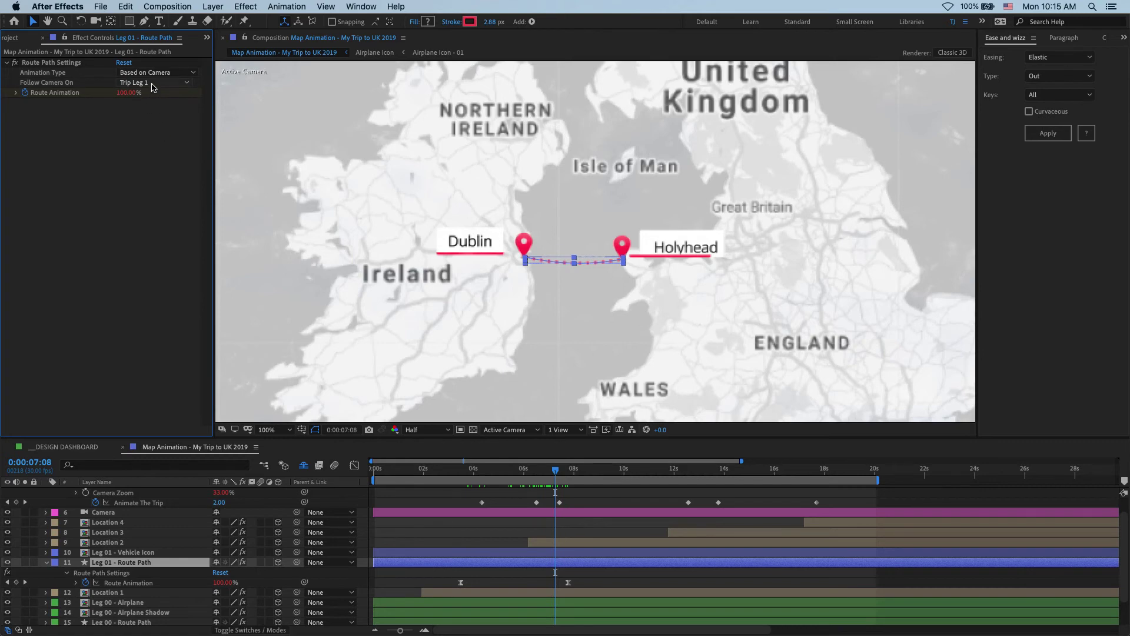
click(152, 83)
click(151, 98)
drag(471, 494, 553, 519)
scroll(569, 496, up, 1)
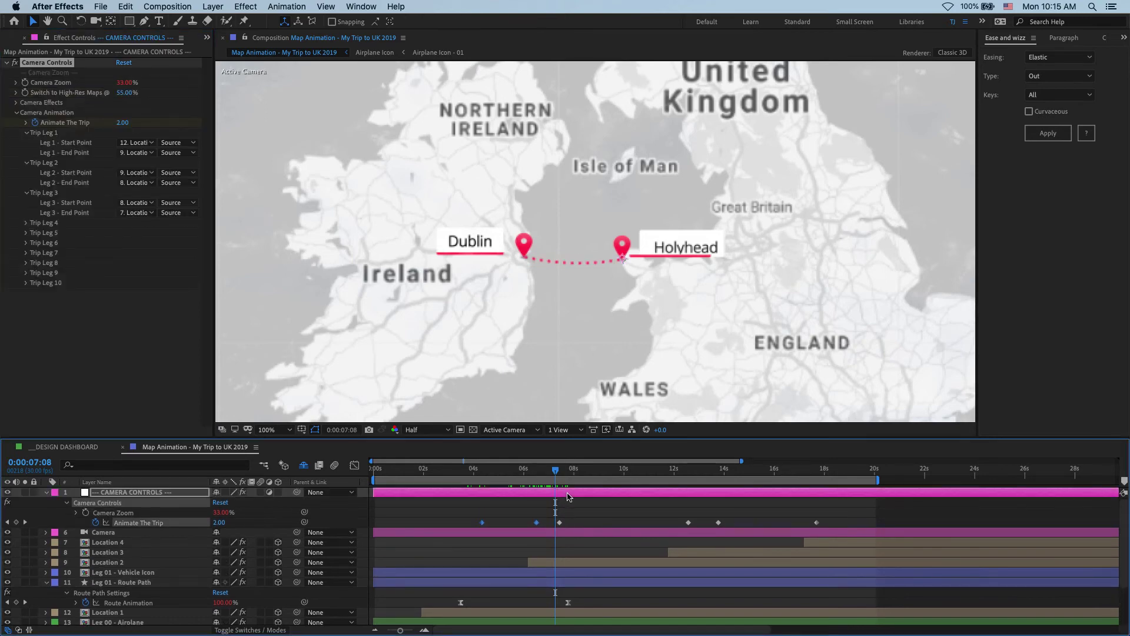
drag(481, 473, 568, 477)
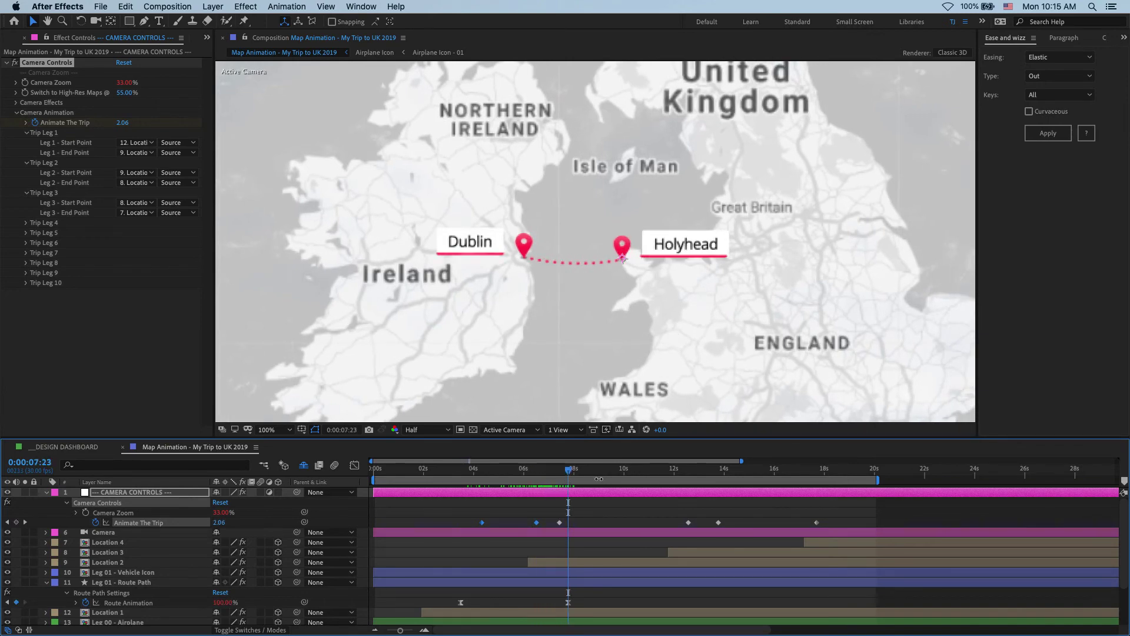
click(124, 581)
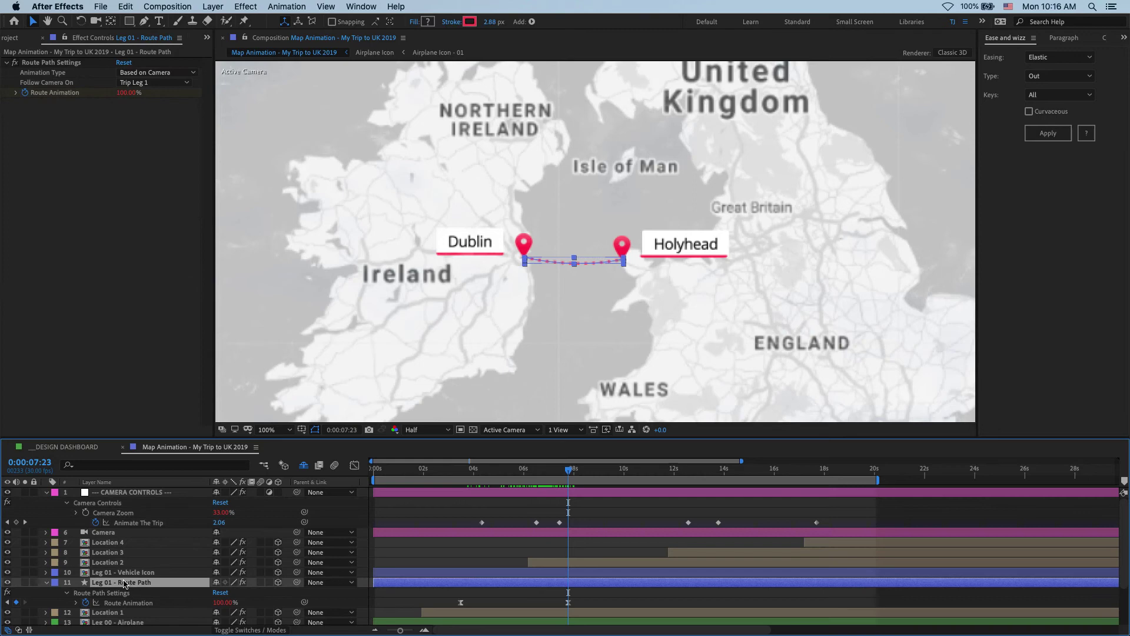
Duplicate the Leg 01 vehicle icon and route path layers and move the copies above Location 2.
key(u)
click(449, 574)
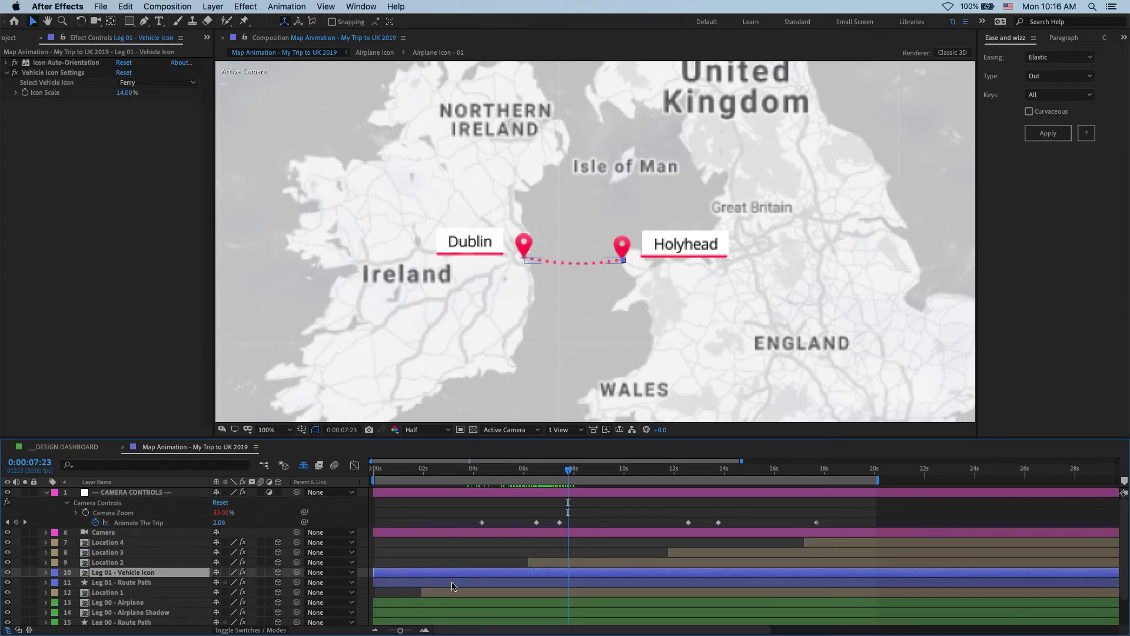
shift+click(453, 586)
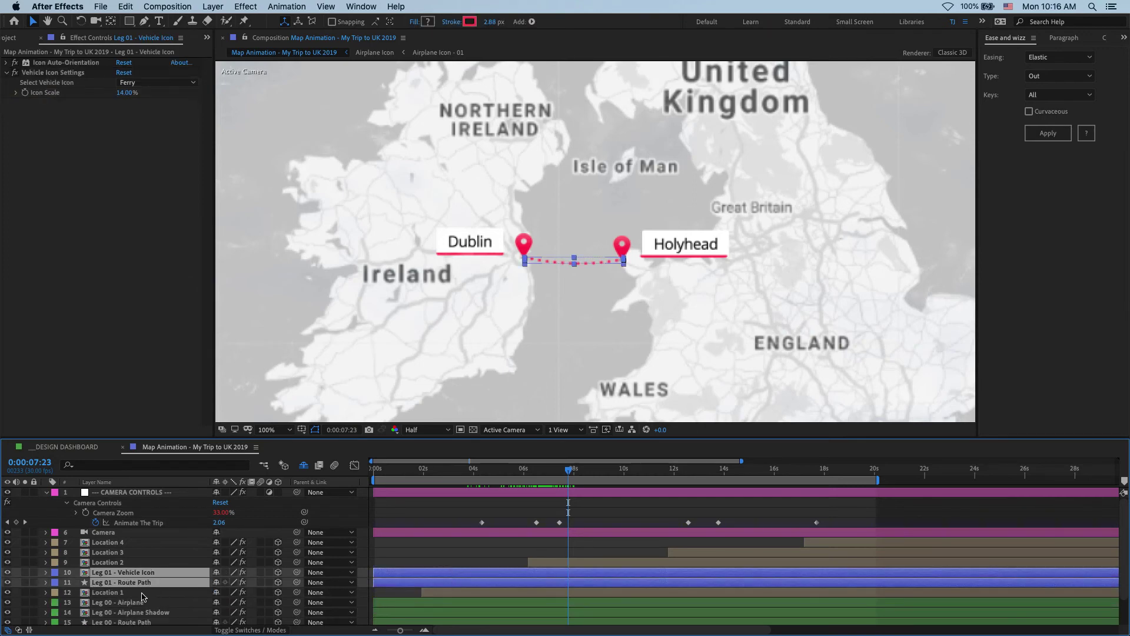
key(super+d)
drag(140, 582, 421, 564)
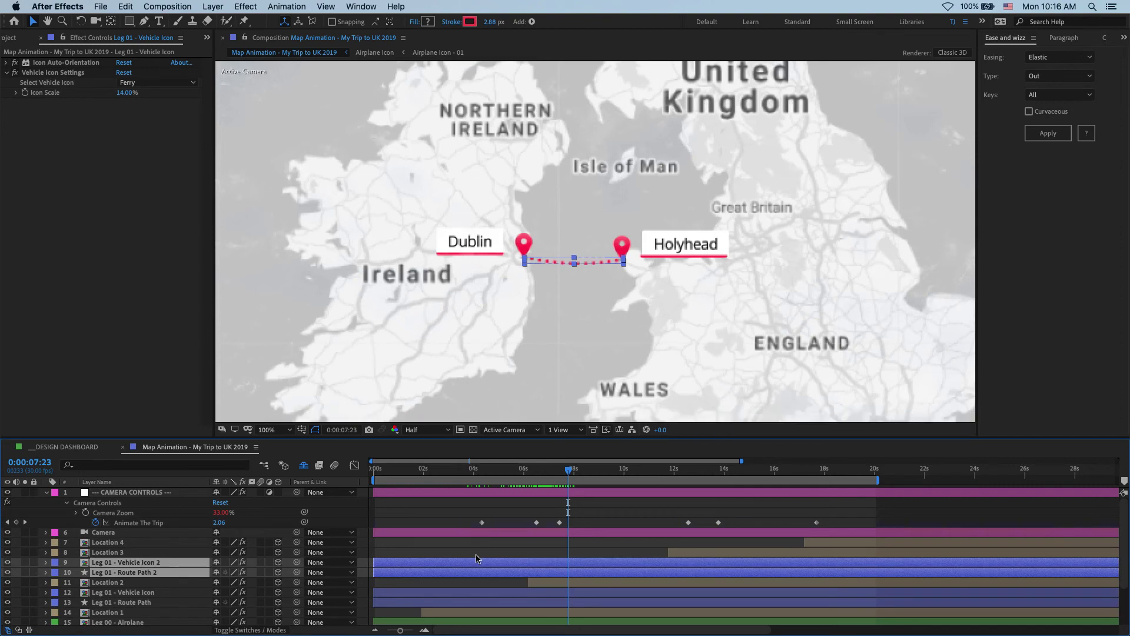
Rename the copies to 'Leg 02 - Vehicle Icon' and 'Leg 02 - Route Path'.
click(136, 563)
key(Return)
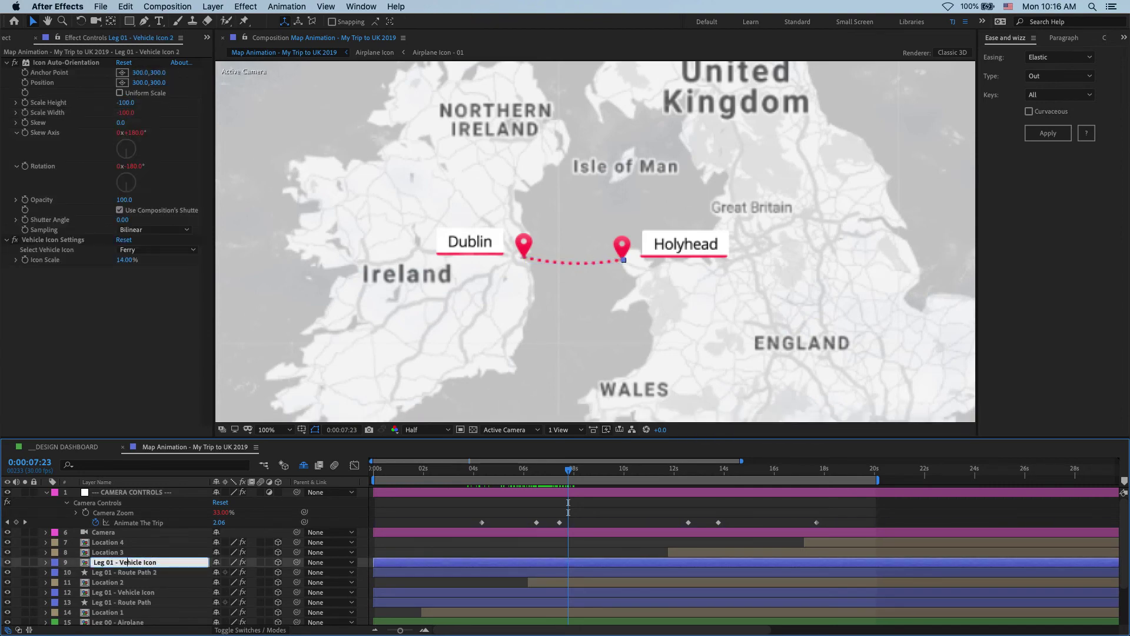
key(BackSpace)
text(2)
key(Return)
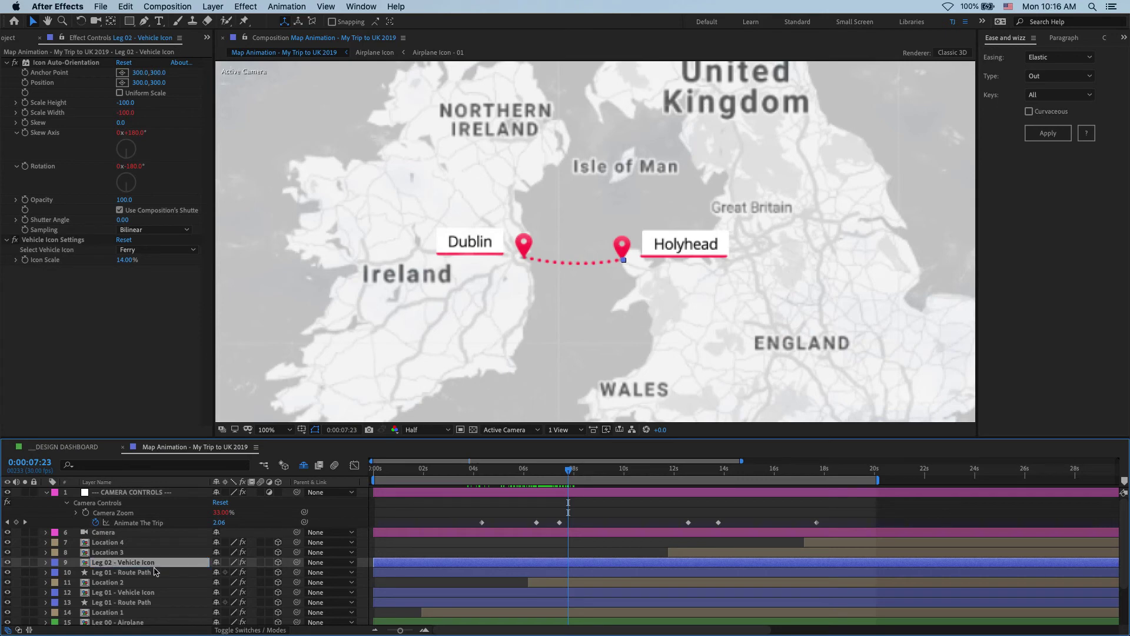
click(136, 572)
key(Return)
key(BackSpace)
key(BackSpace)
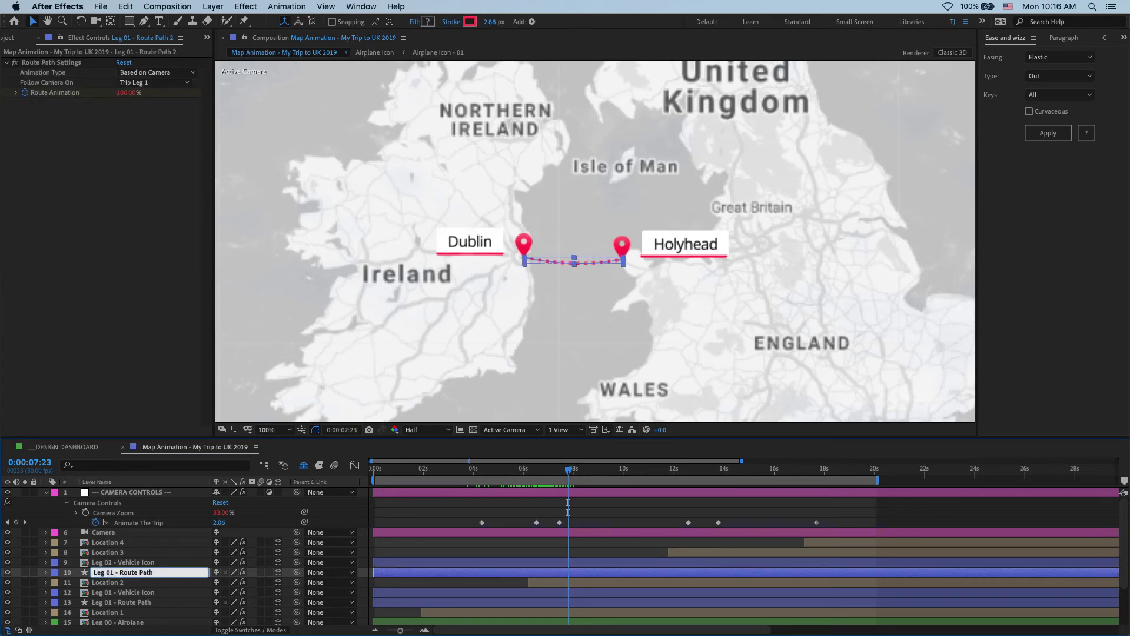
key(Return)
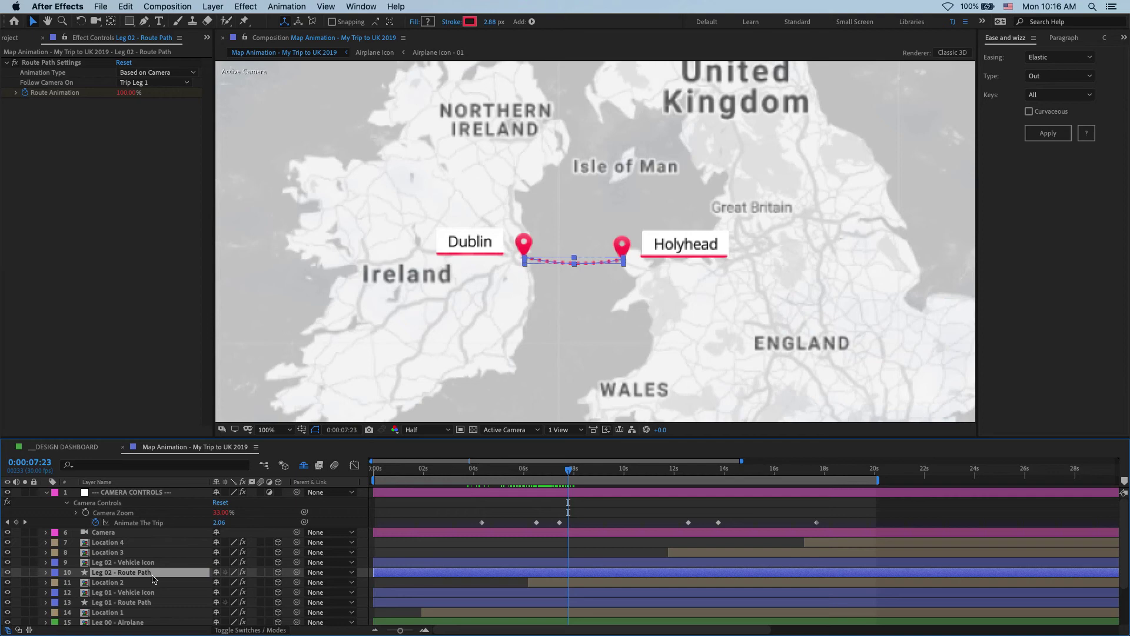
Make Leg 02 follow Trip Leg 2 and switch its vehicle icon from ferry to Bus.
click(148, 82)
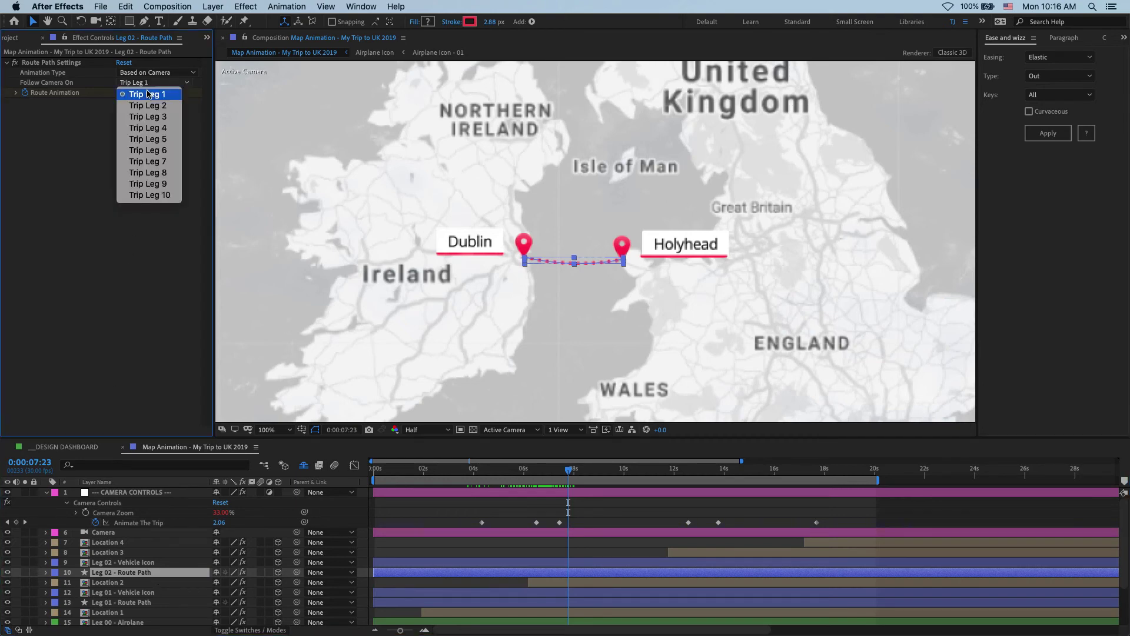
click(147, 106)
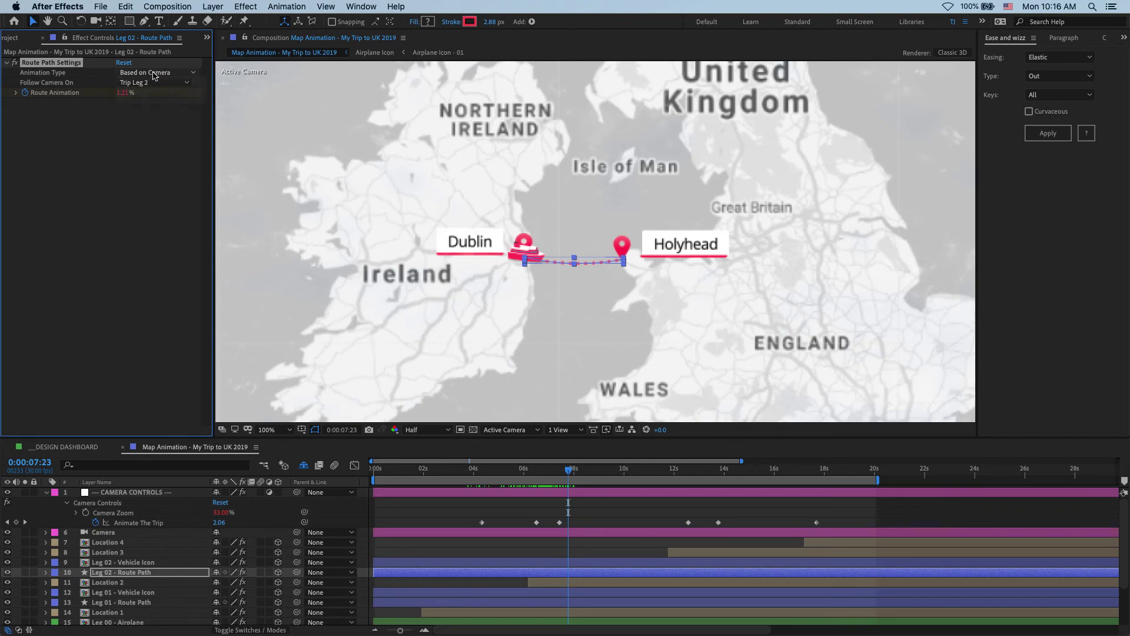
click(584, 474)
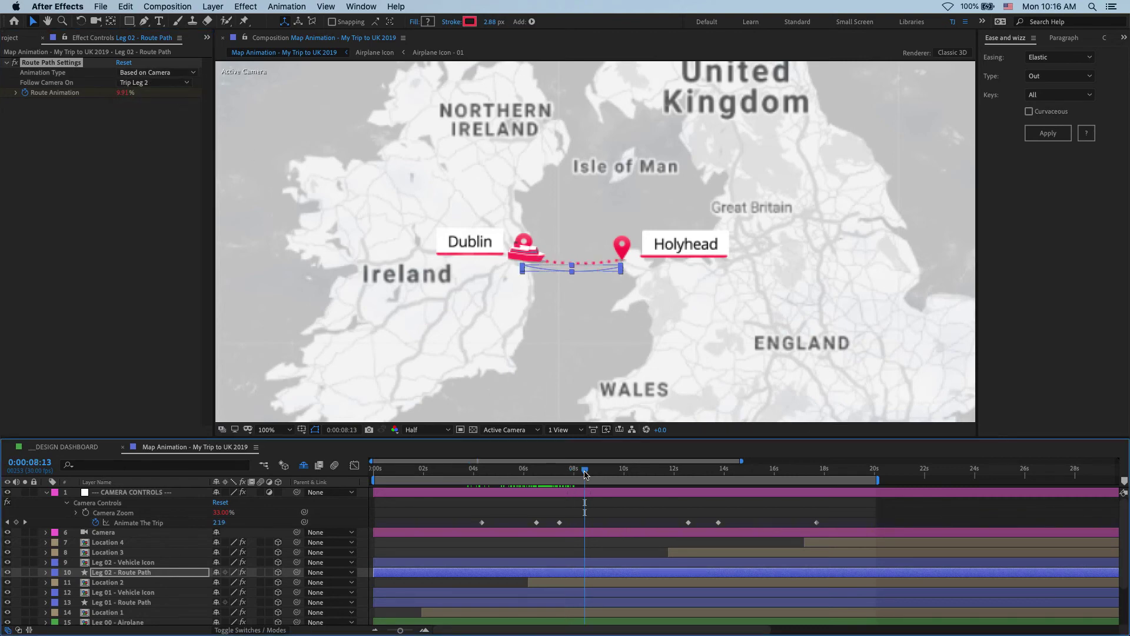
click(147, 565)
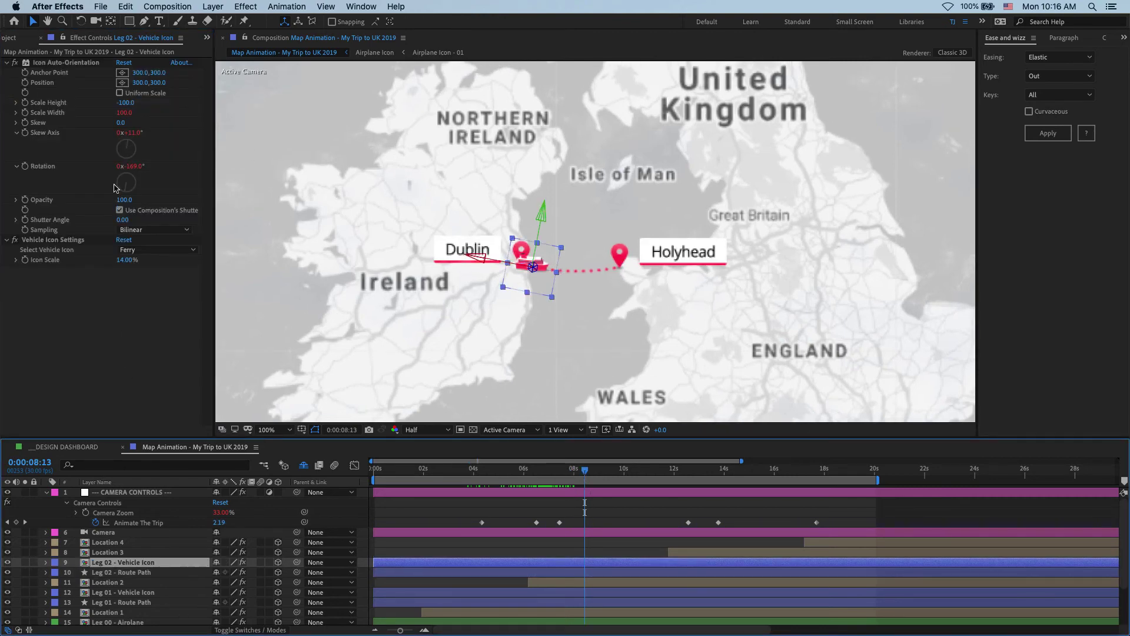
click(8, 63)
click(144, 83)
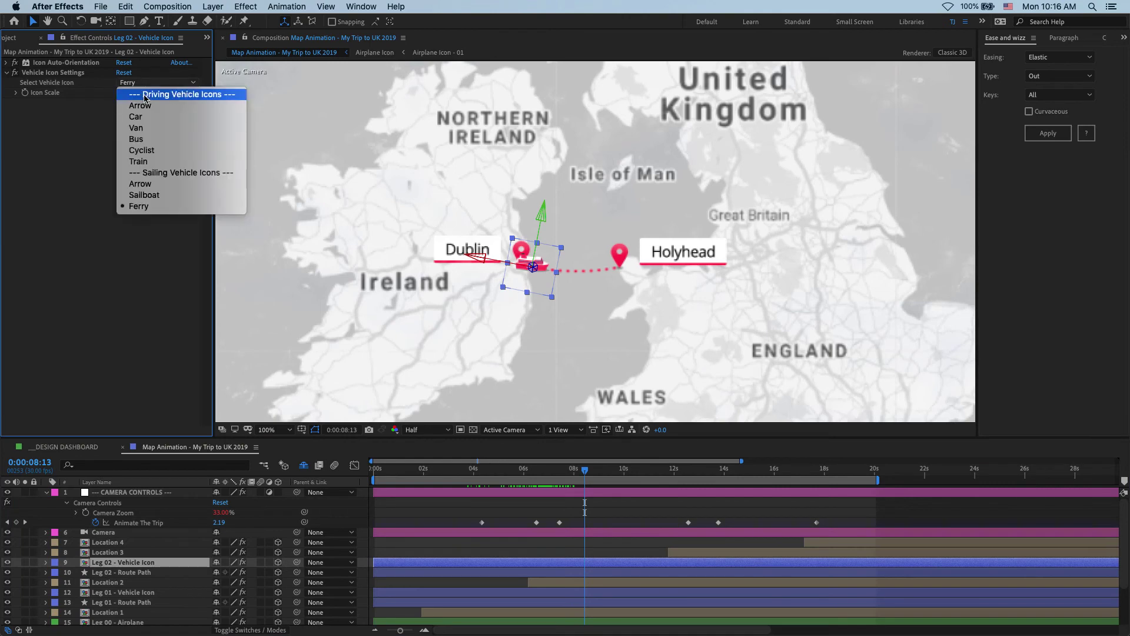
click(139, 139)
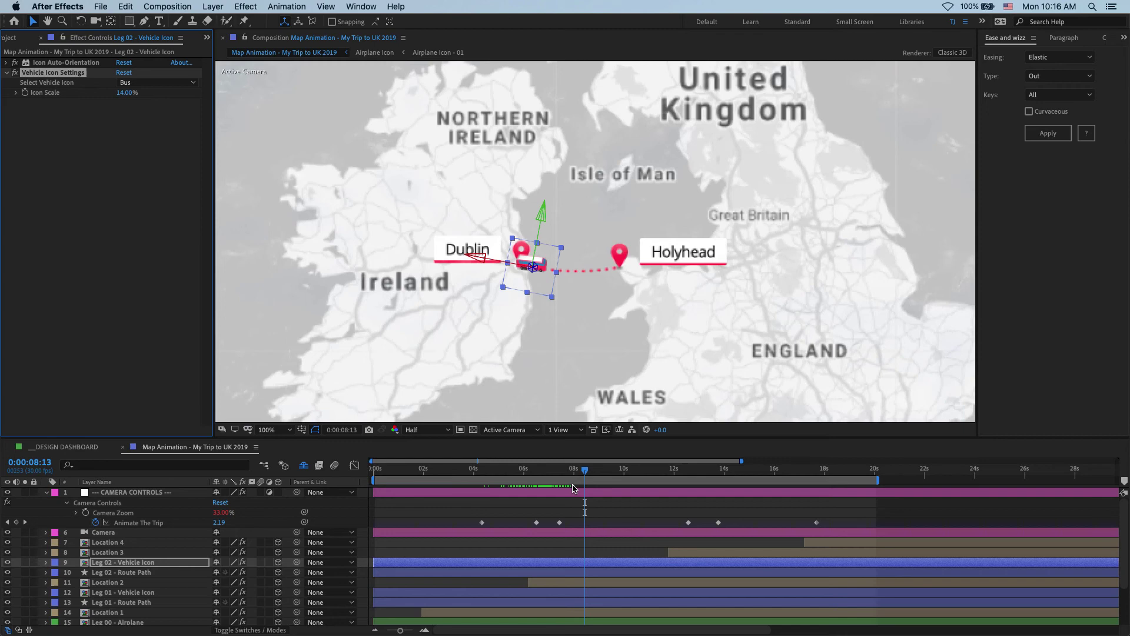
click(589, 474)
drag(590, 475, 612, 478)
At 50% zoom, drag the Leg 02 route's end point to Edinburgh and its start to Holyhead.
click(559, 521)
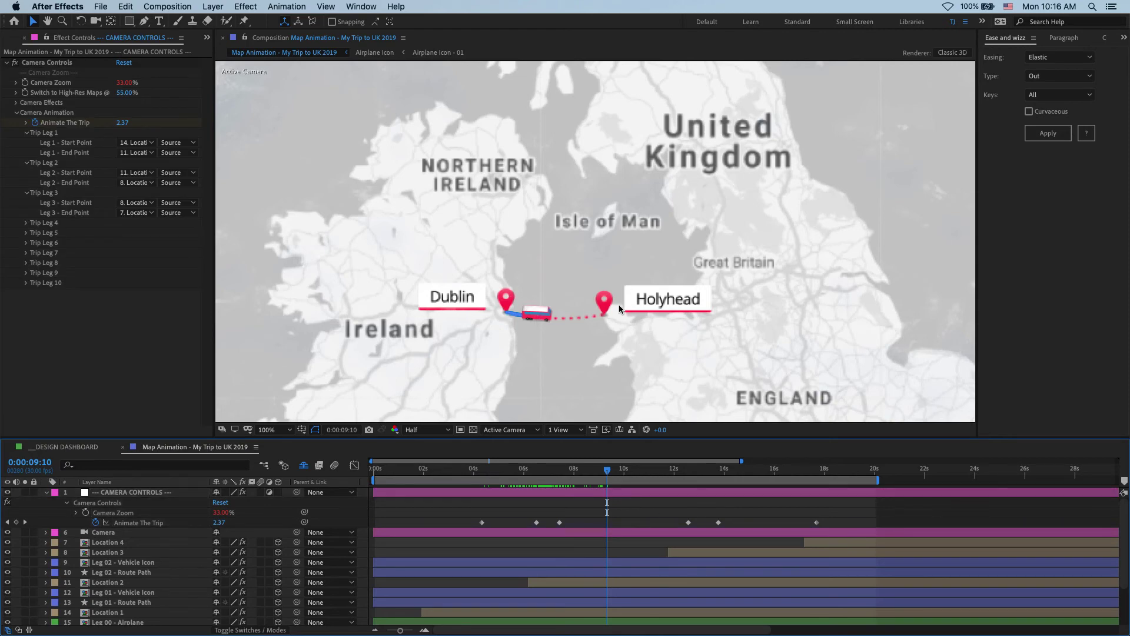
click(592, 572)
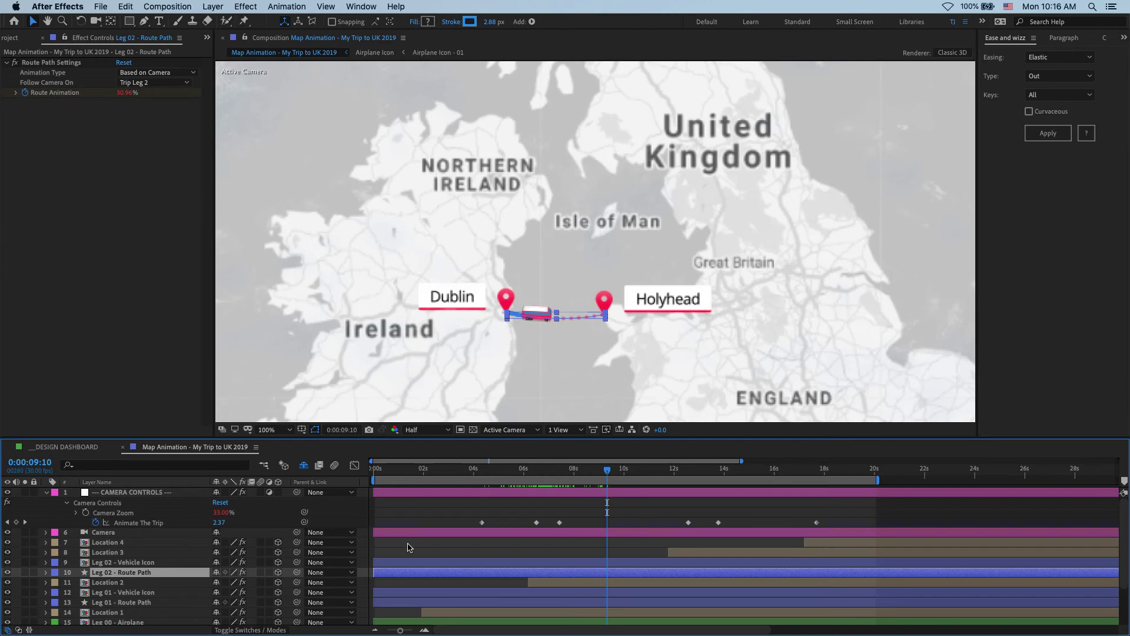
click(580, 315)
key(comma)
key(comma)
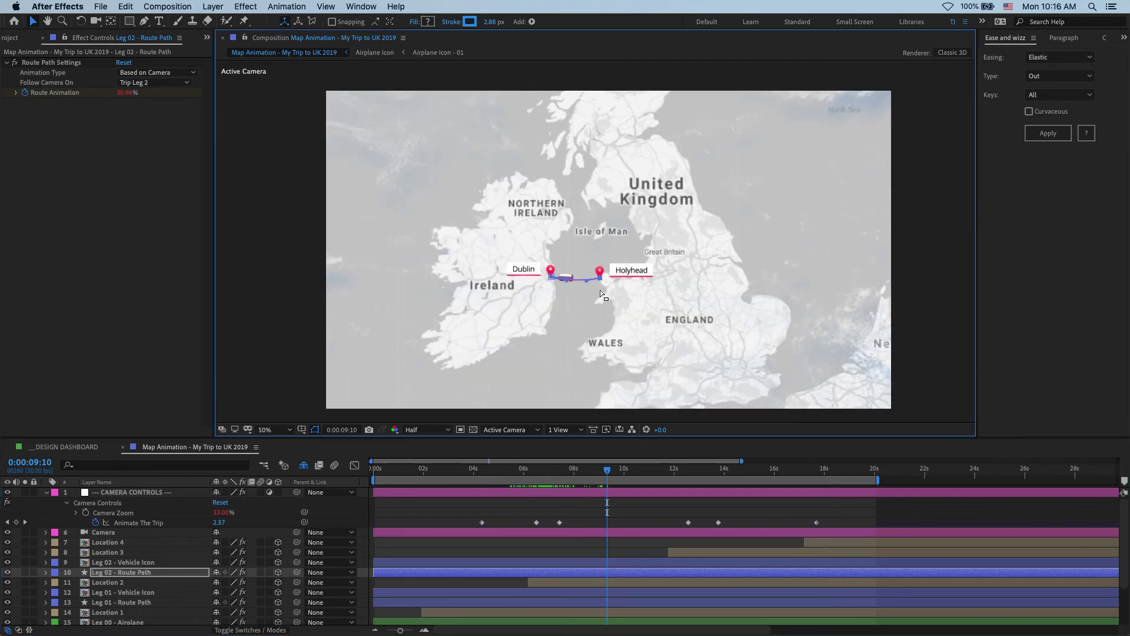
drag(599, 276, 637, 139)
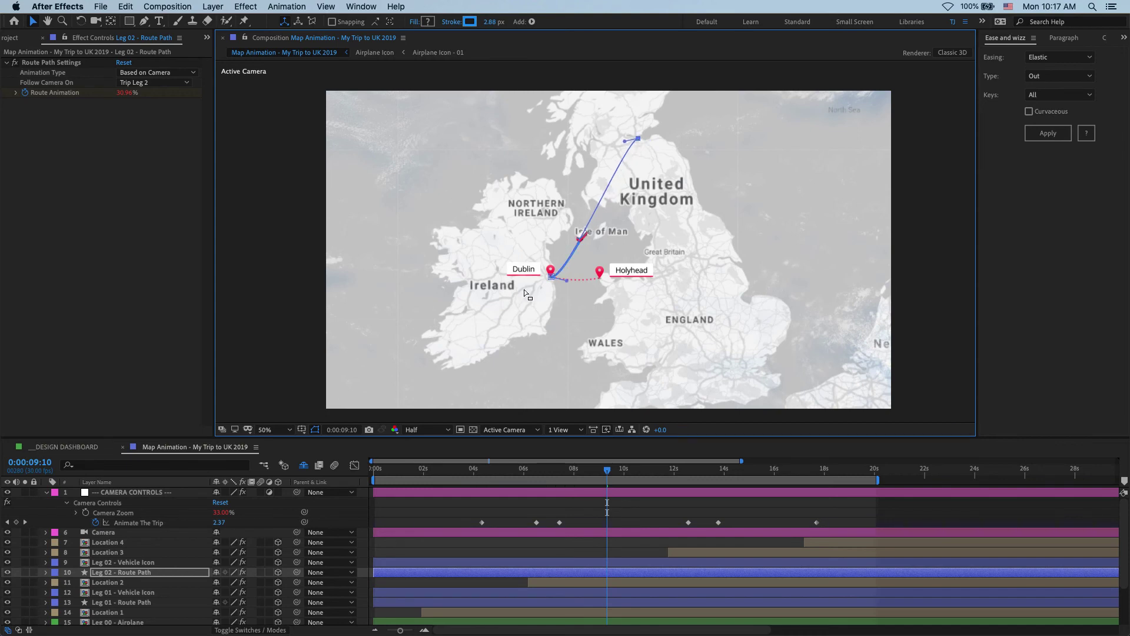
drag(551, 276, 600, 279)
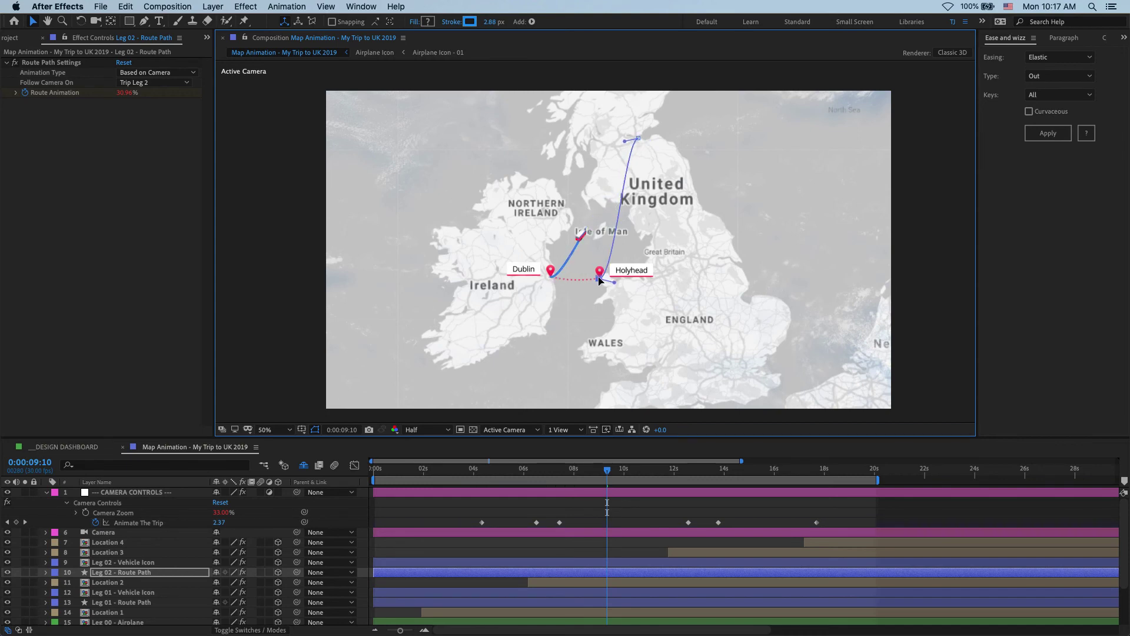
click(696, 474)
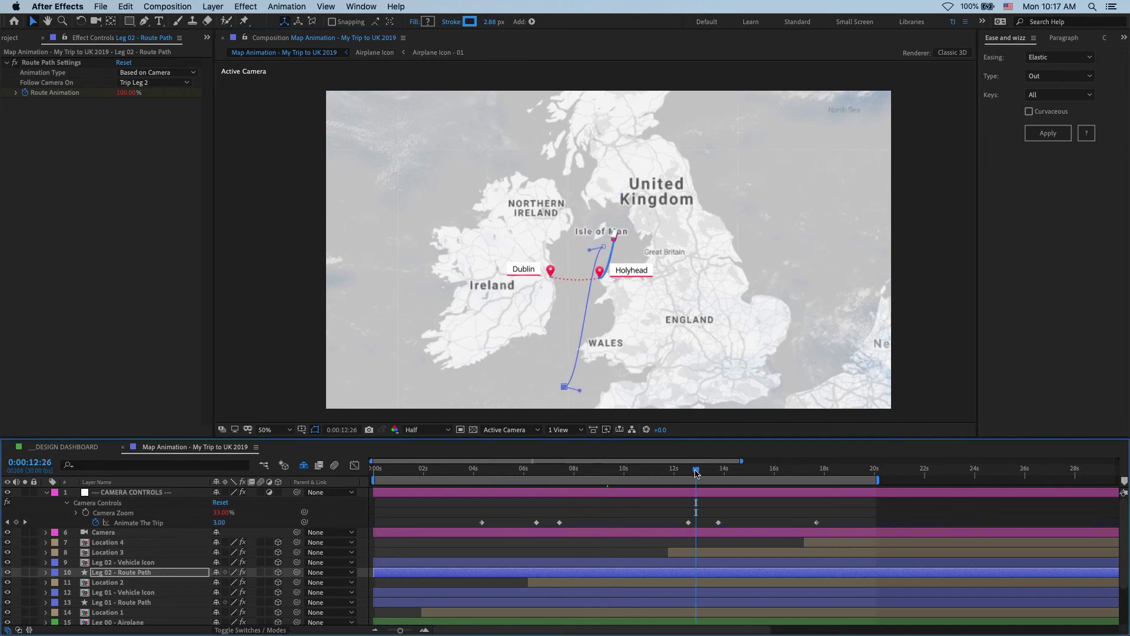
scroll(598, 270, up, 2)
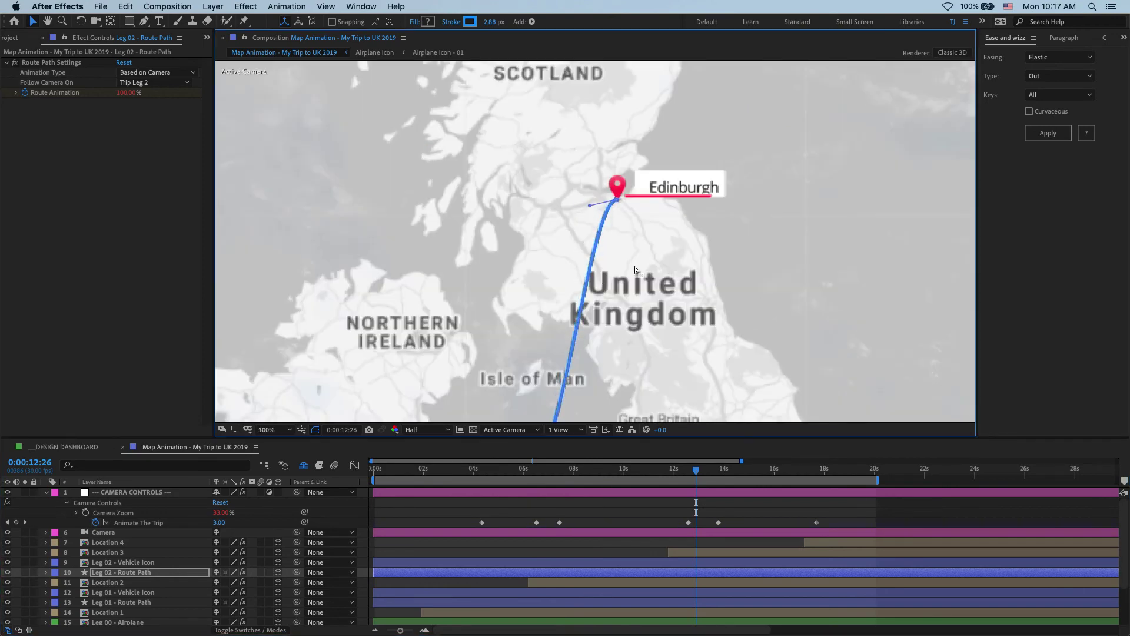
scroll(589, 246, down, 5)
Turn on the coloured UK Map Reference layer.
scroll(589, 242, up, 2)
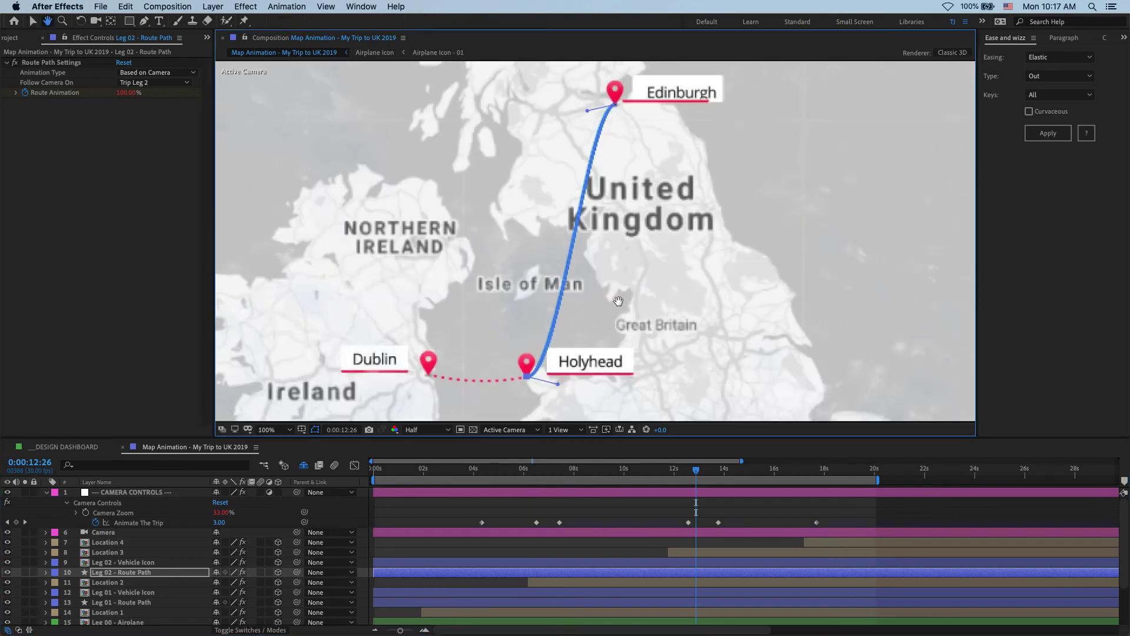
scroll(588, 242, down, 2)
scroll(153, 595, down, 3)
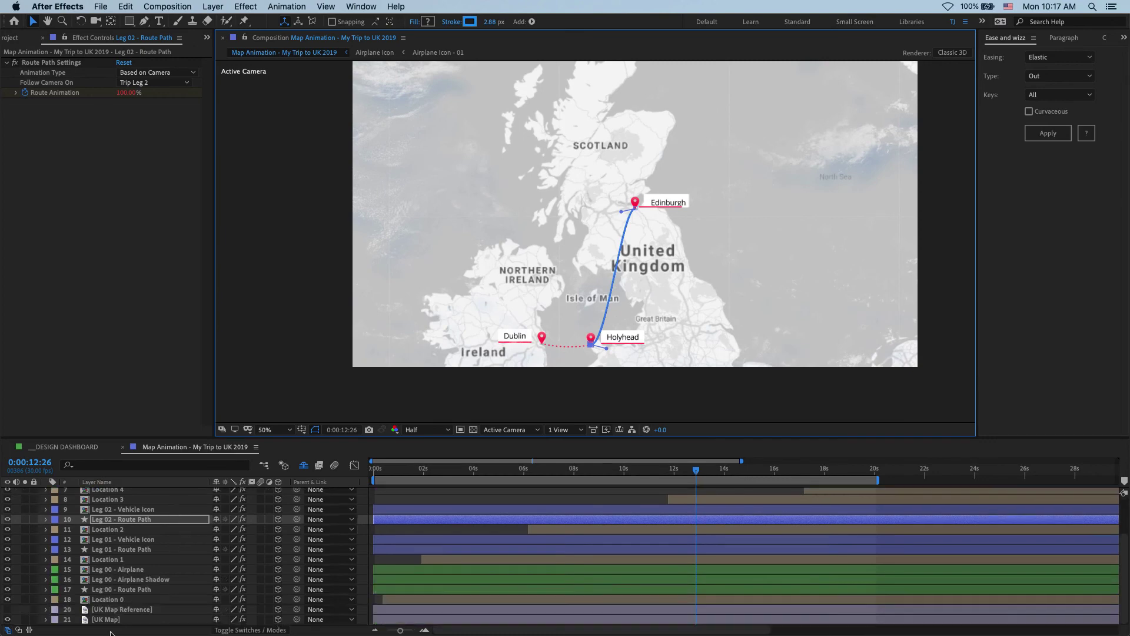
click(7, 609)
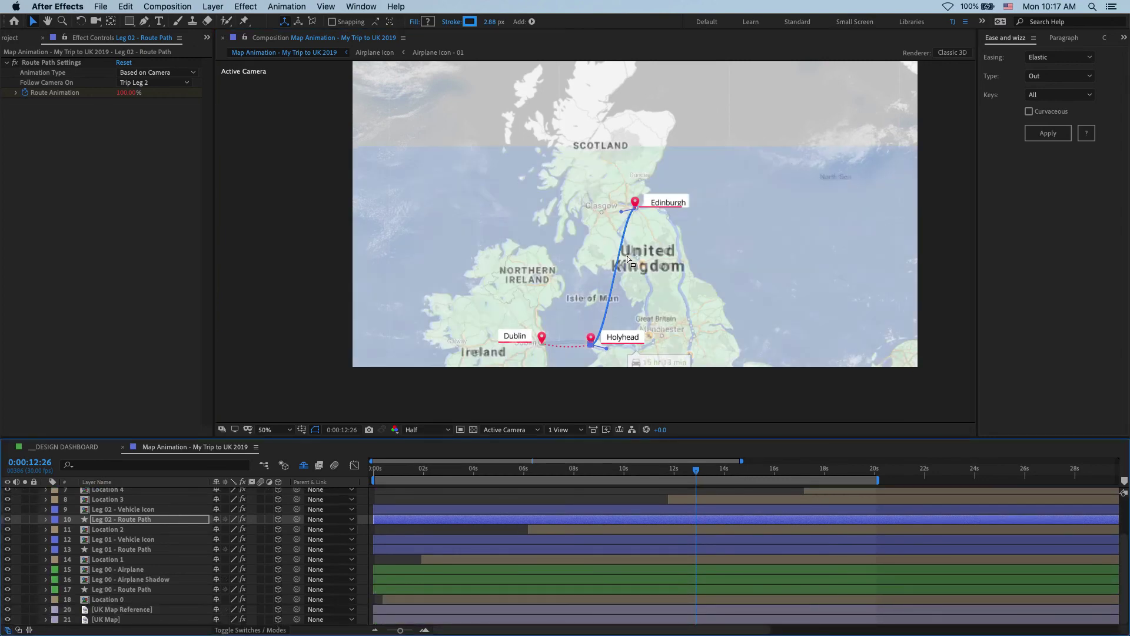
scroll(627, 230, up, 2)
Retract the Edinburgh bezier handle and bend the route along the road toward Manchester.
alt+super+click(610, 205)
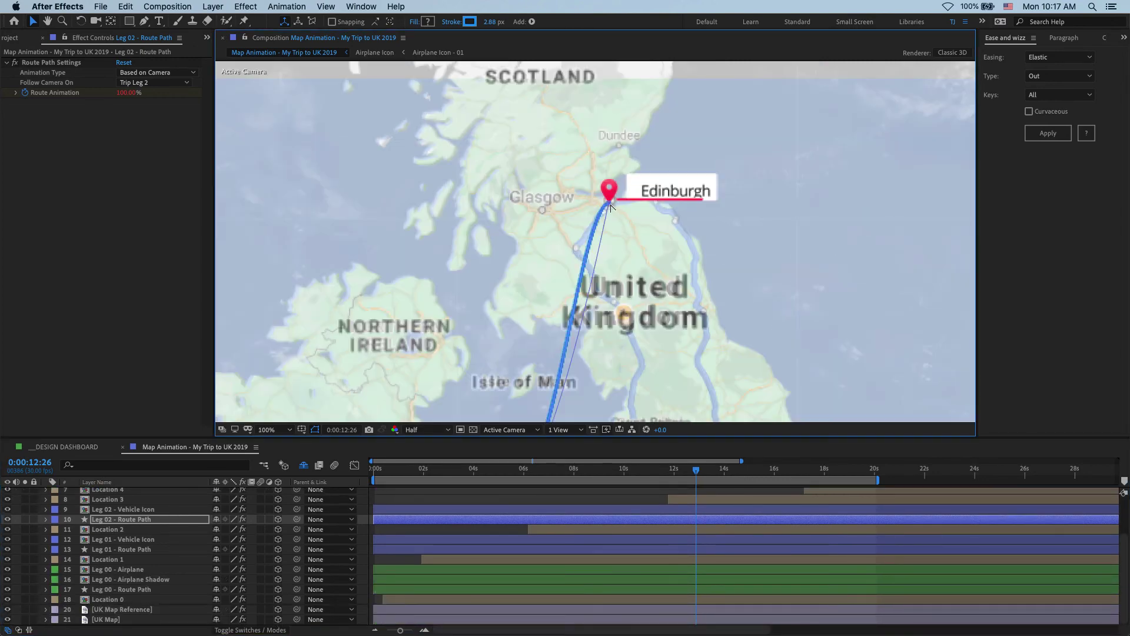
drag(592, 384, 700, 281)
scroll(580, 353, up, 1)
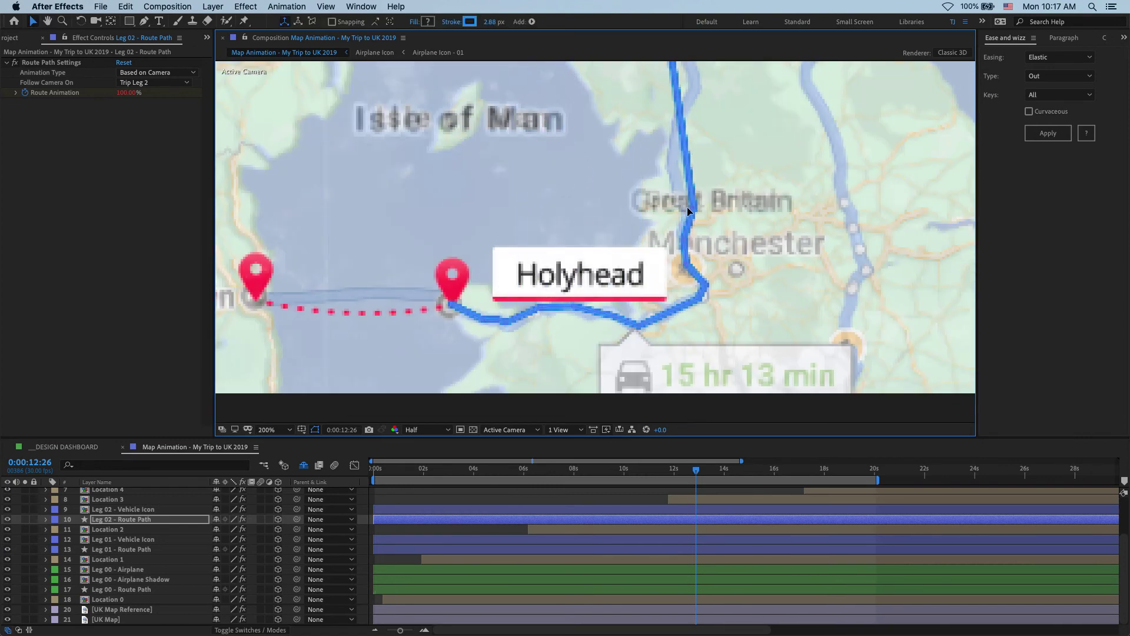
drag(675, 170, 642, 292)
scroll(589, 209, up, 3)
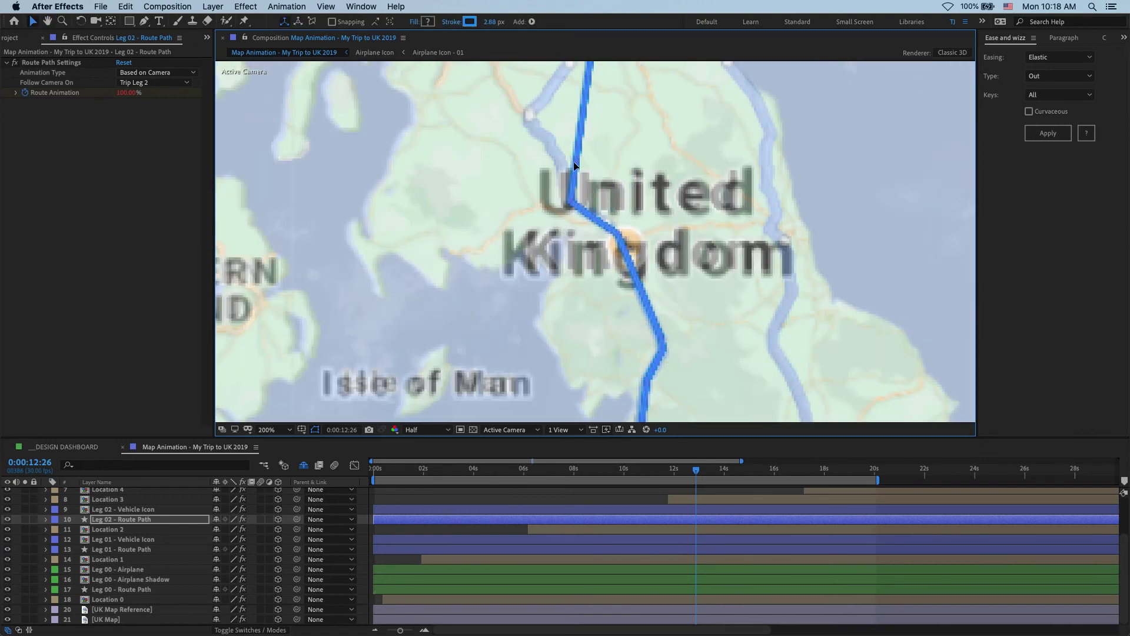
scroll(545, 215, up, 3)
scroll(545, 215, down, 4)
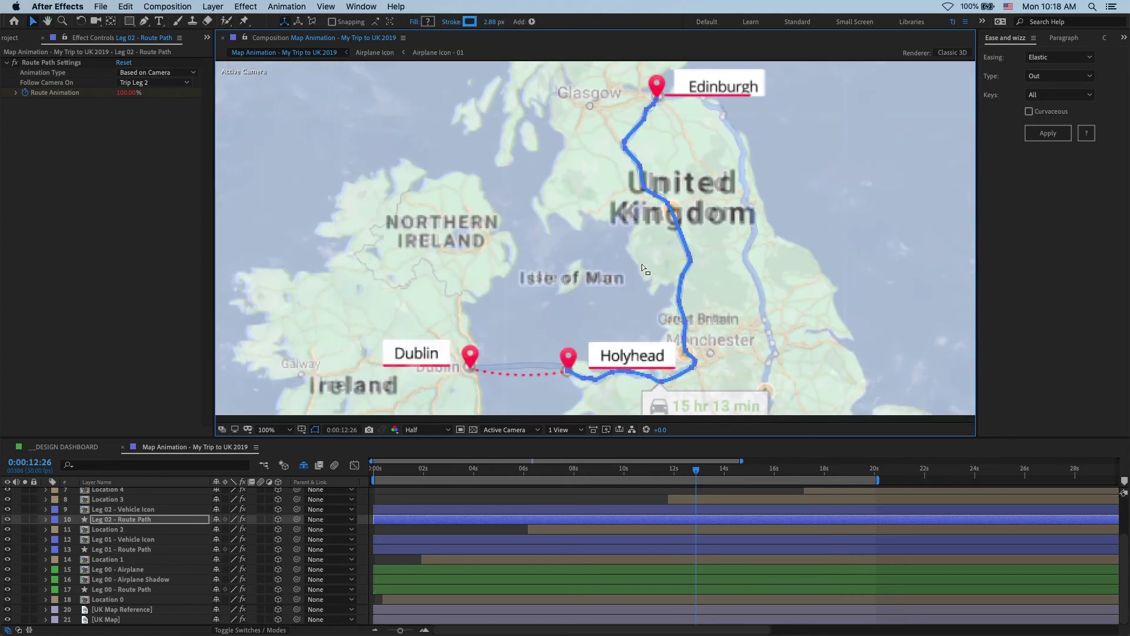
click(691, 447)
Scrub through the bus leg from Holyhead and centre the route at 100% zoom.
scroll(615, 480, up, 5)
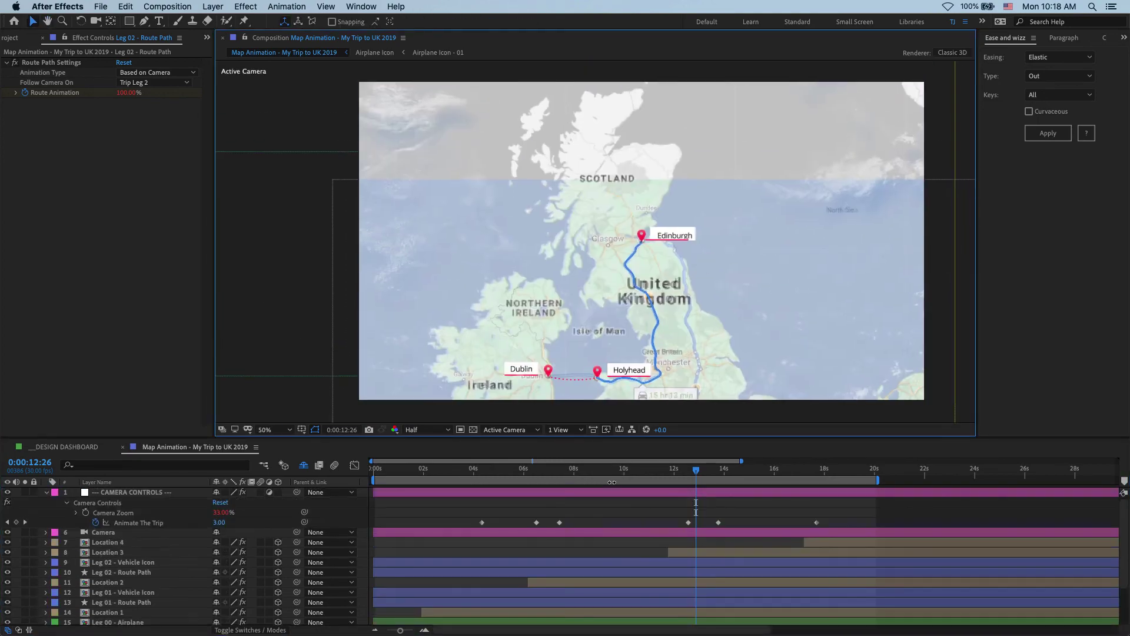
click(568, 470)
drag(576, 474, 591, 475)
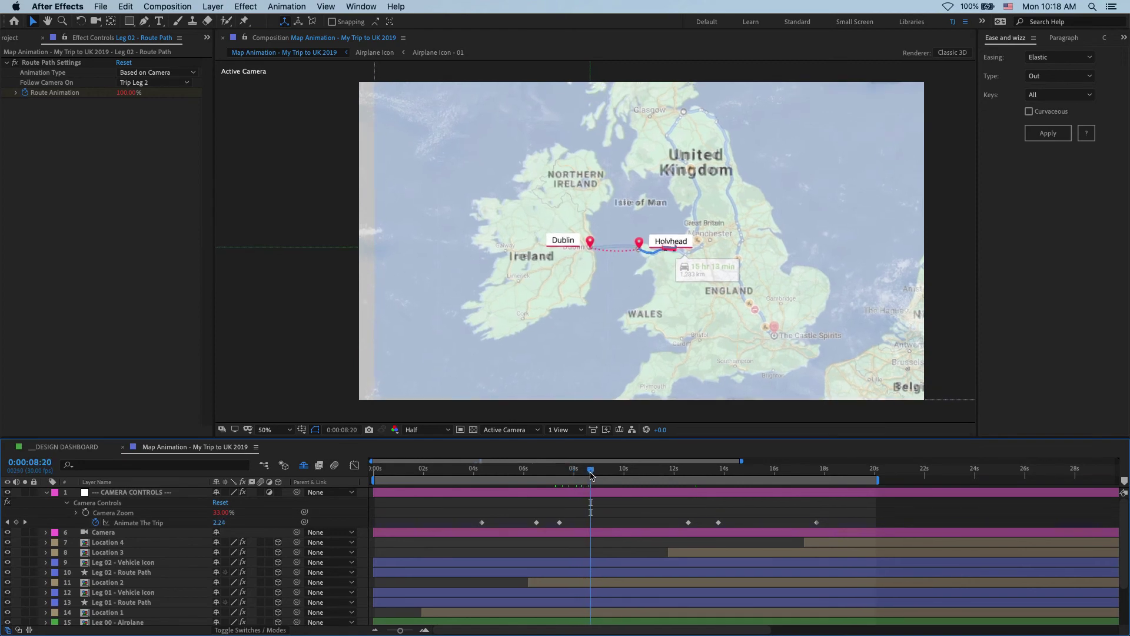
key(period)
drag(754, 249, 641, 268)
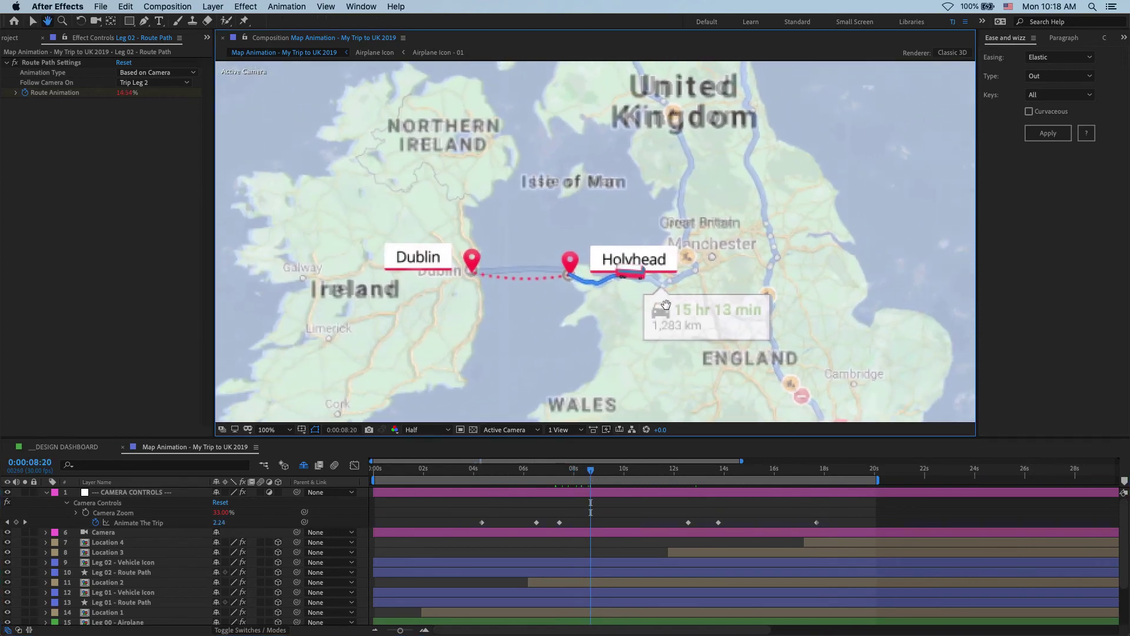
Move both Leg 02 layers below Location 2 and check the bus at 0:00:09:16.
click(592, 562)
shift+click(589, 572)
drag(156, 576, 152, 584)
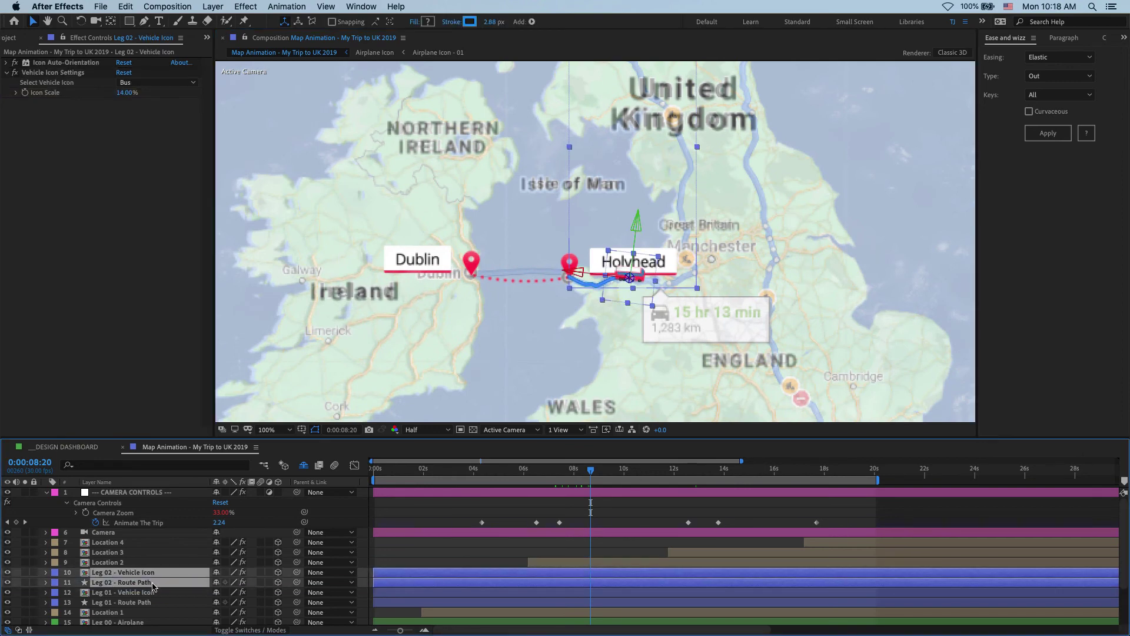
click(589, 508)
drag(591, 469, 607, 470)
drag(611, 469, 613, 469)
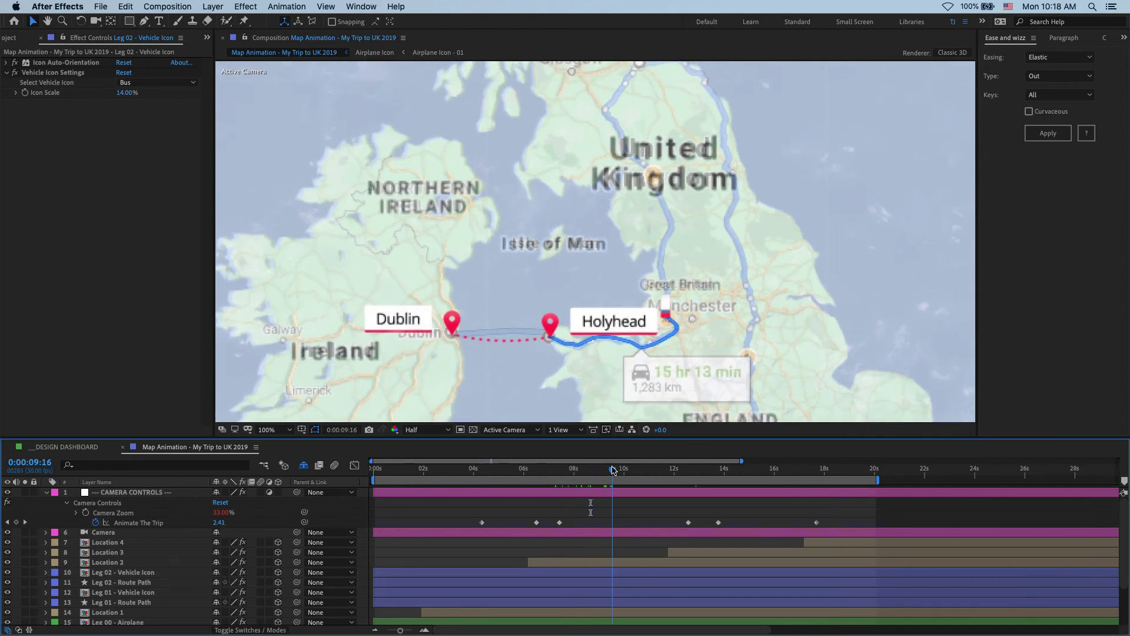
scroll(160, 575, down, 3)
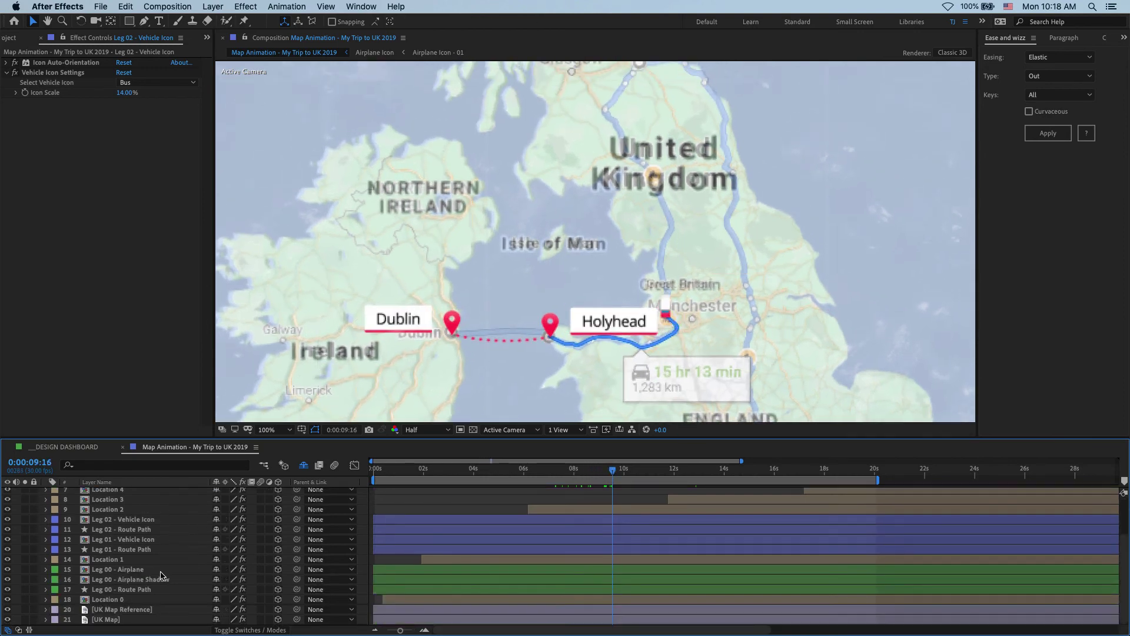
Hide the UK Map Reference layer and confirm Edinburgh appears at 12:25 with the full map in view.
click(6, 609)
drag(581, 468, 696, 484)
key(u)
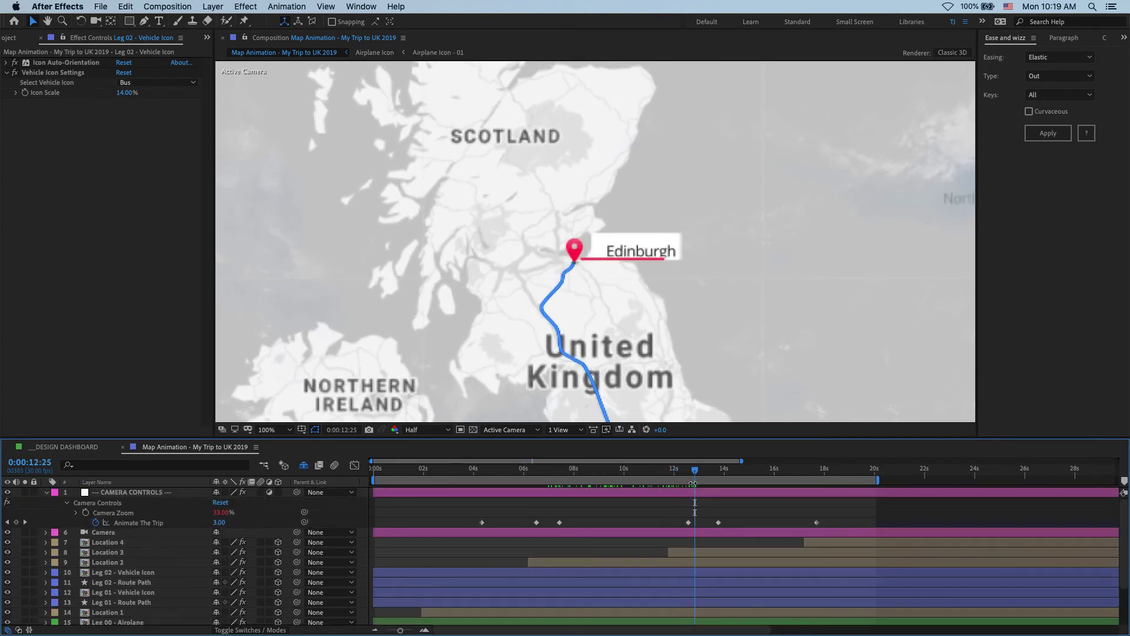
key(comma)
drag(577, 355, 589, 343)
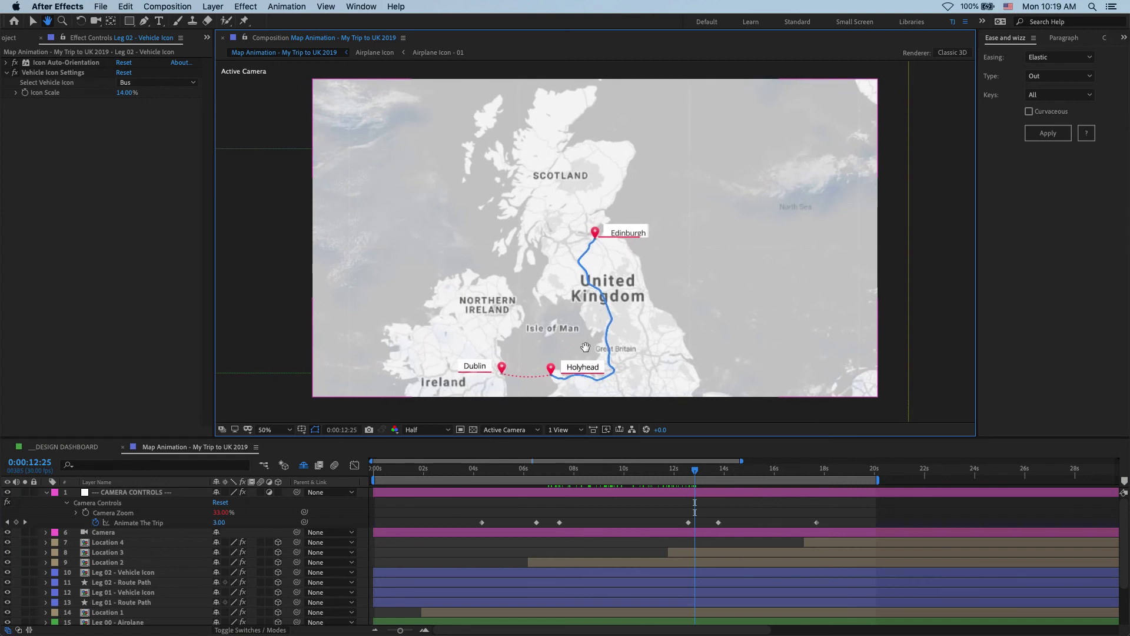
Advance to 13:21 and select the Leg 00 airplane through route path layers.
drag(705, 473, 723, 524)
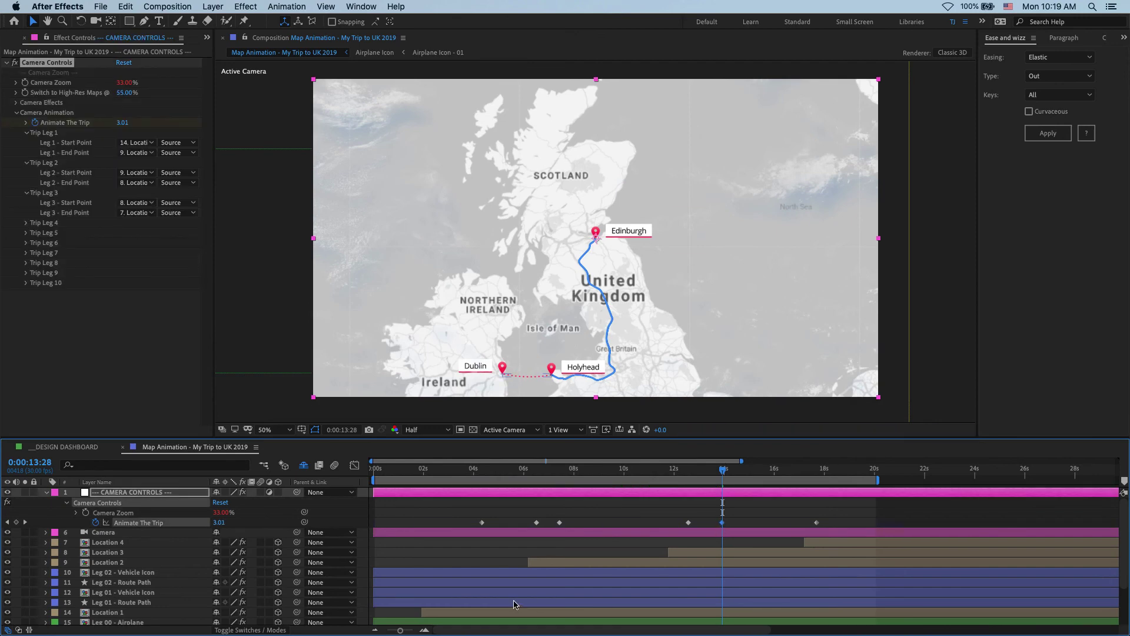
scroll(485, 594, down, 5)
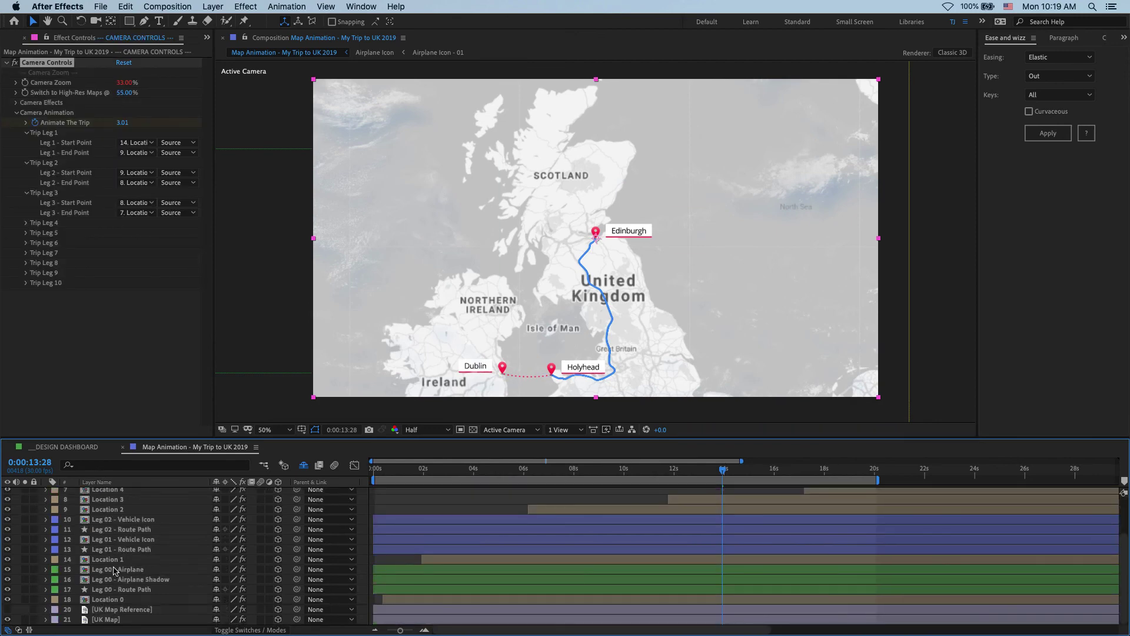
click(114, 570)
shift+click(117, 590)
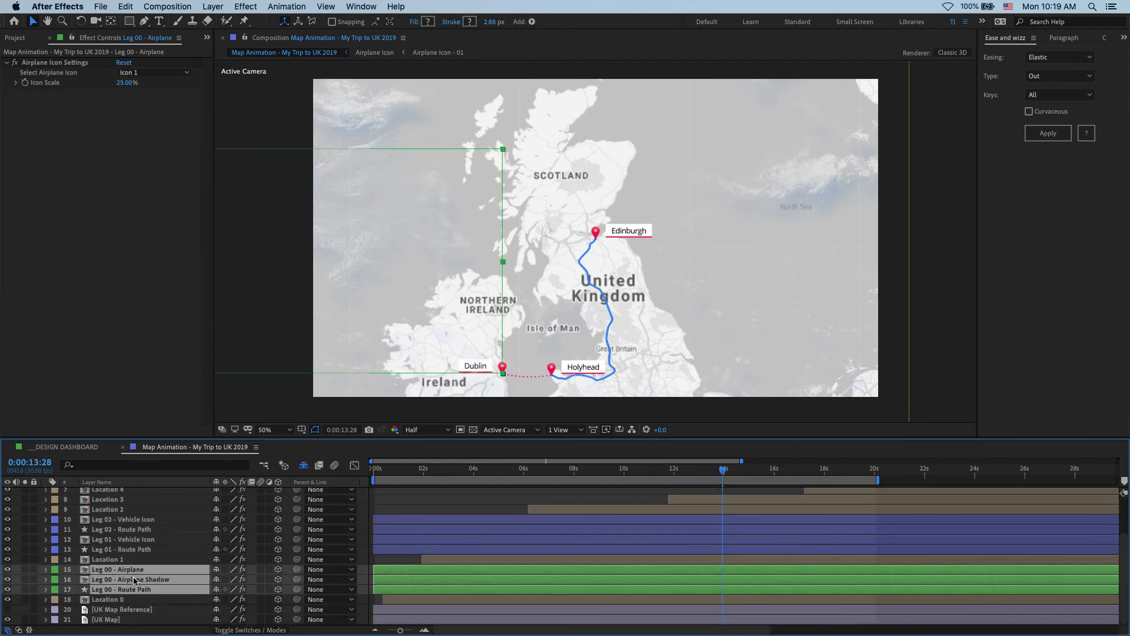
Copy the Leg 02 airplane, shadow and route path layers from the Element Selector - Airplane Layers comp.
click(35, 37)
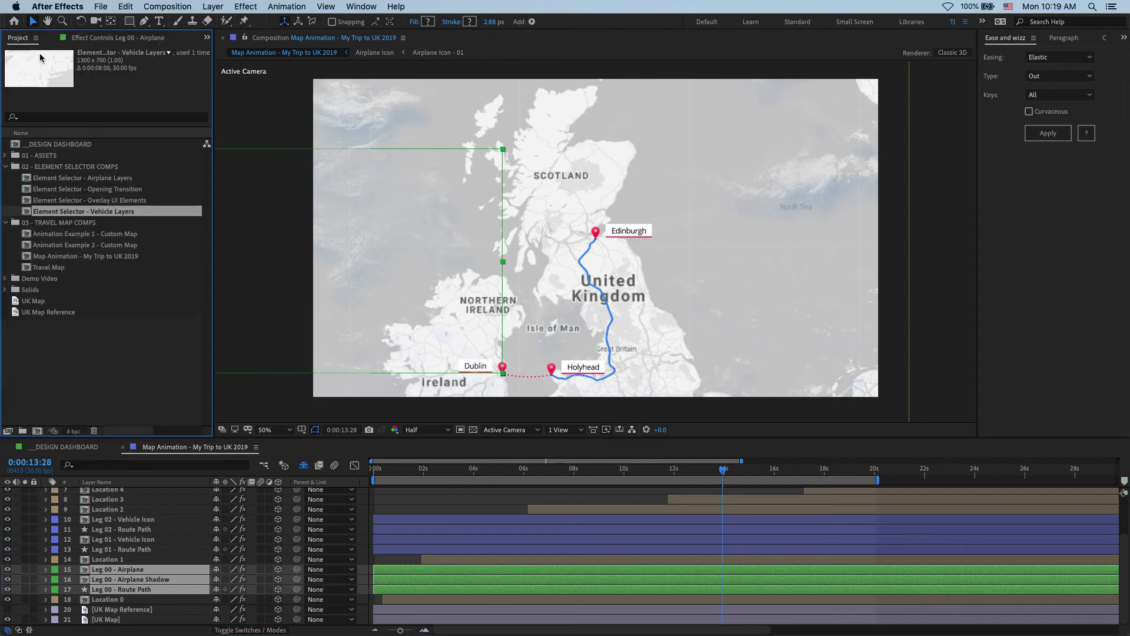
double_click(92, 178)
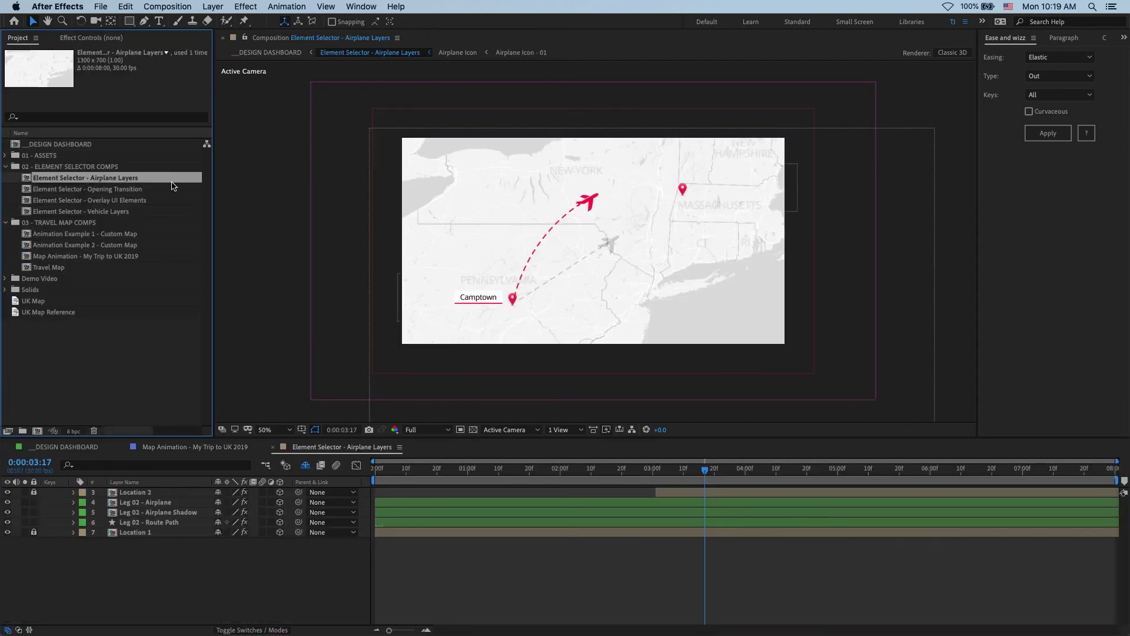
click(677, 502)
shift+click(680, 522)
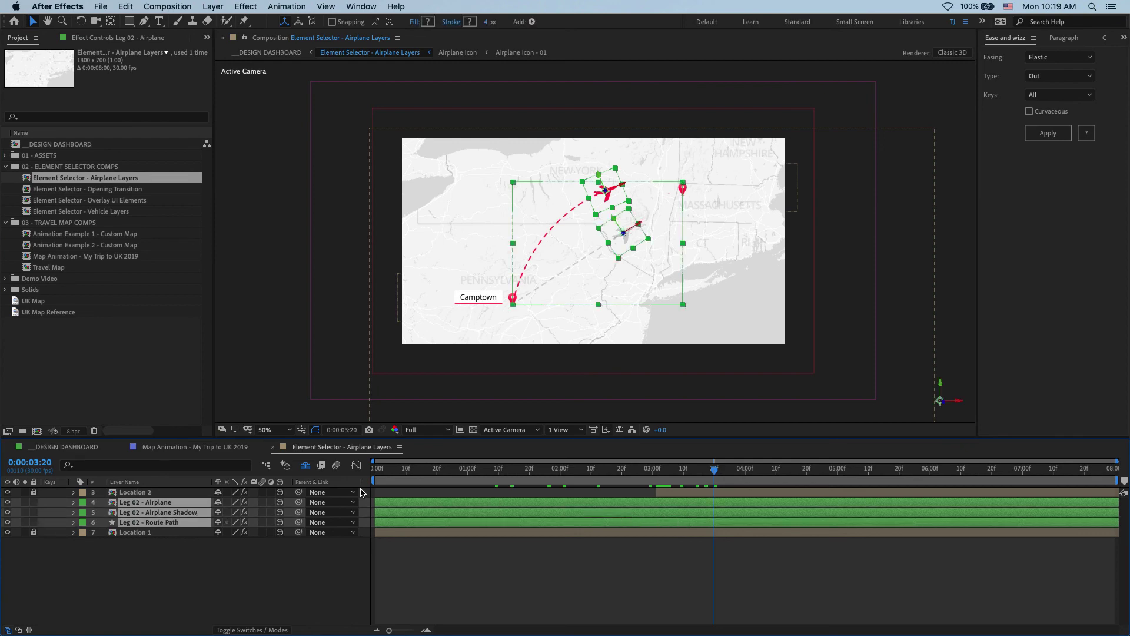
click(273, 447)
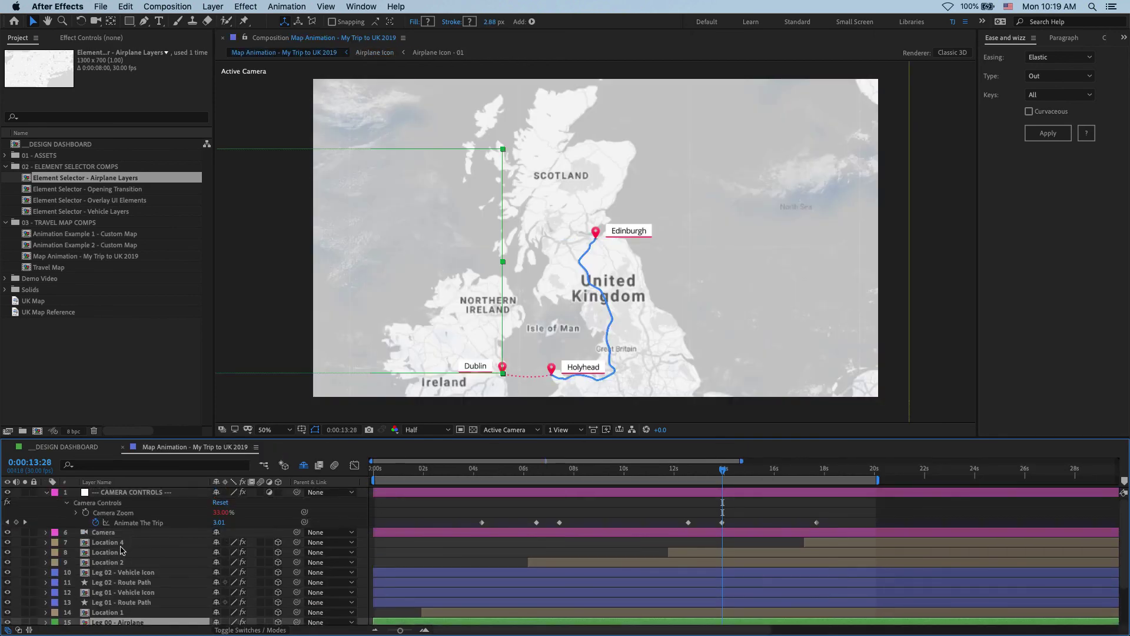
Paste the Leg 02 airplane layers above Location 3 and show Route Path 2's Effect Controls.
click(122, 552)
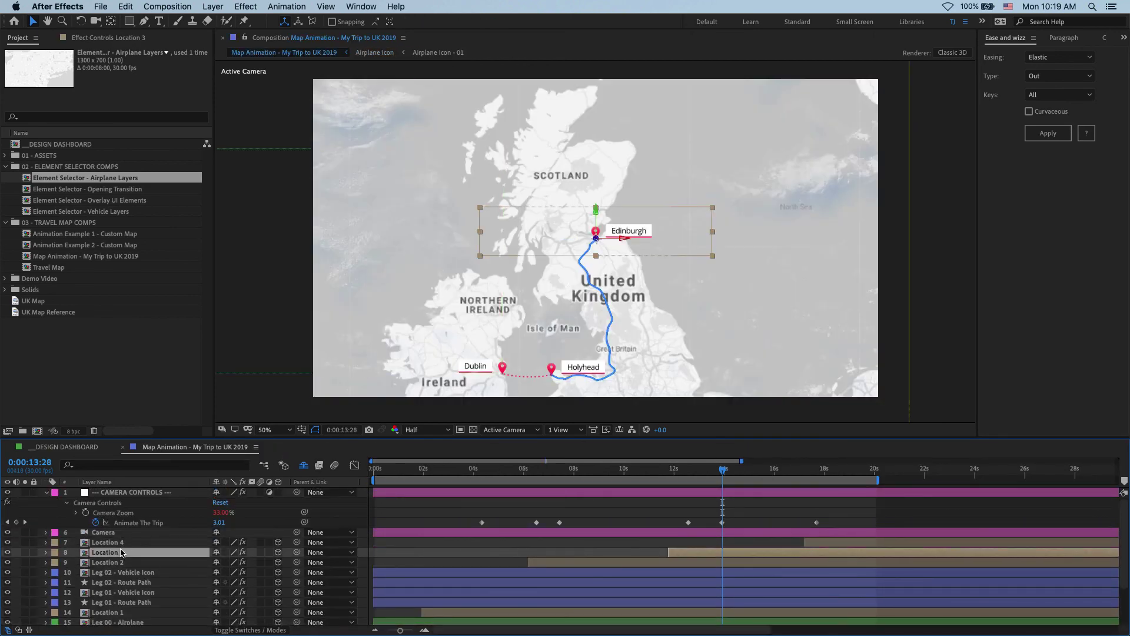
shift+click(123, 546)
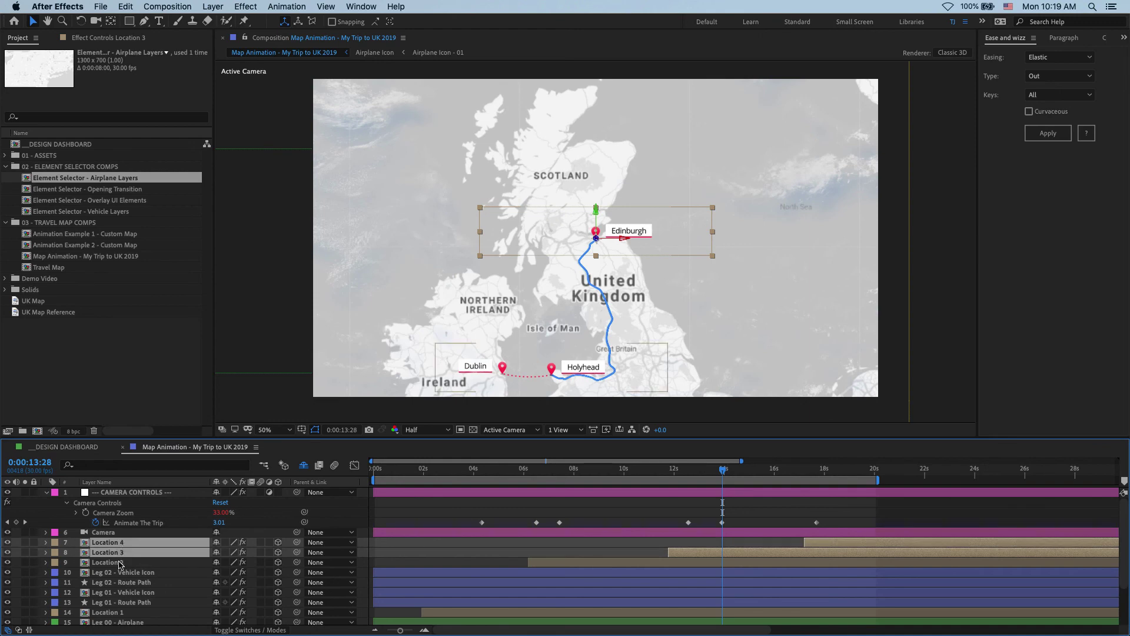
click(119, 553)
key(super+v)
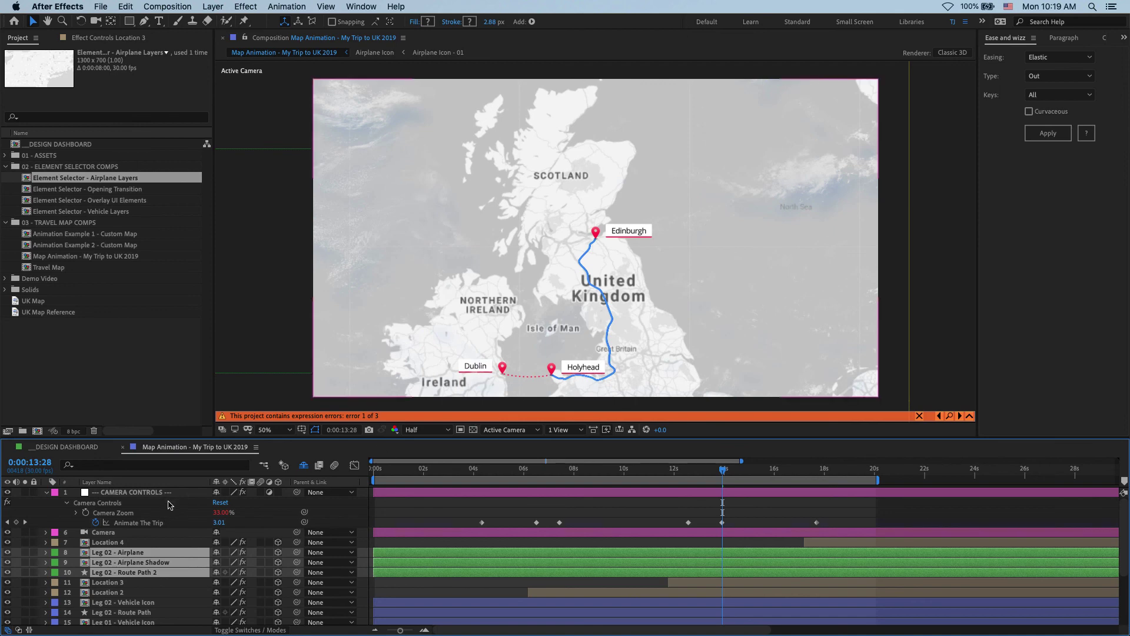
click(135, 572)
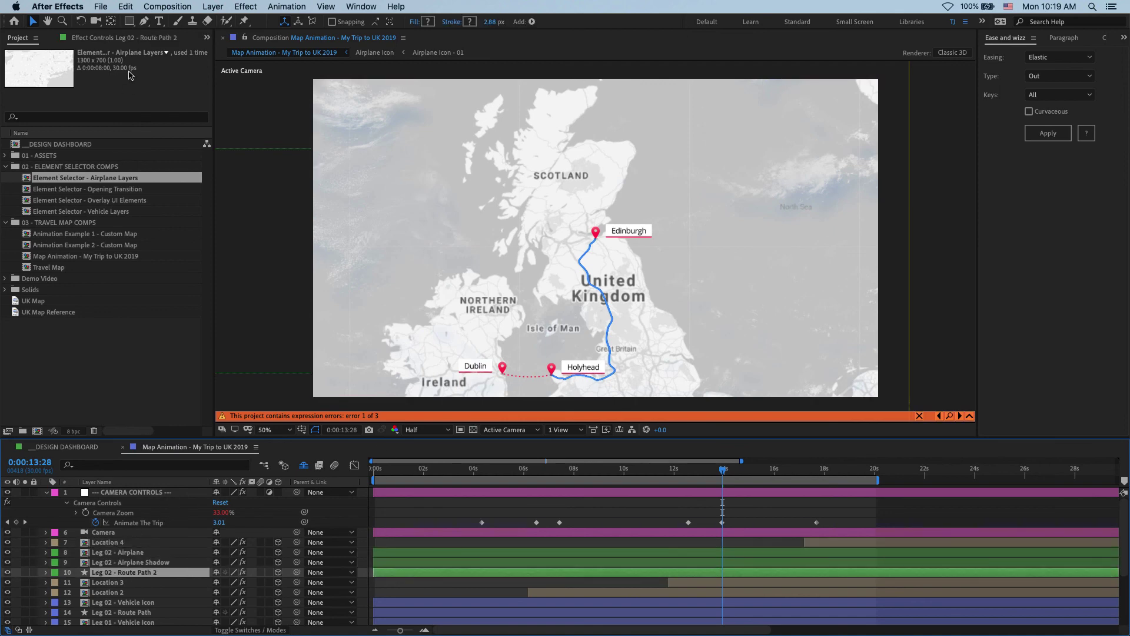
click(130, 39)
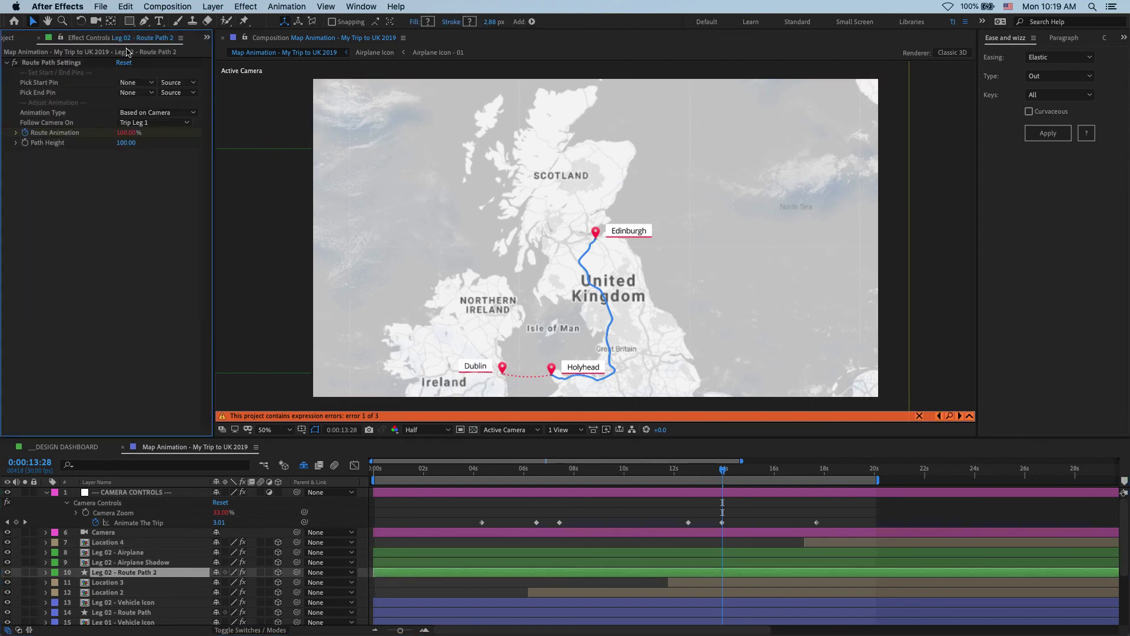
Set Route Path 2's start pin to Location 3, end pin to Location 4, following Trip Leg 3.
click(130, 86)
click(155, 213)
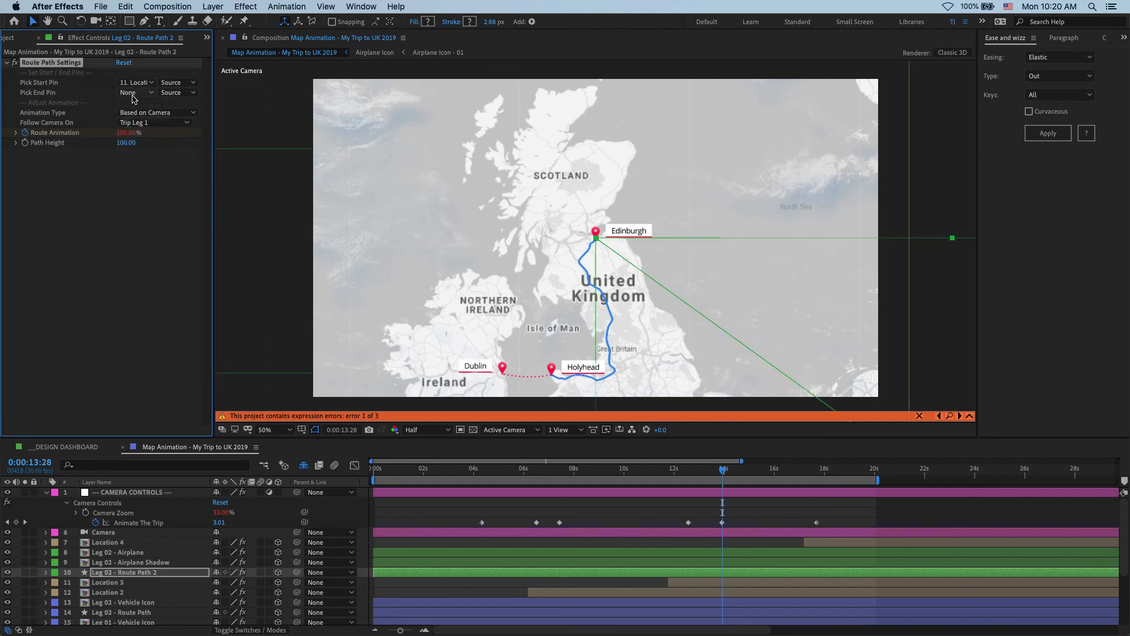
click(134, 93)
click(235, 186)
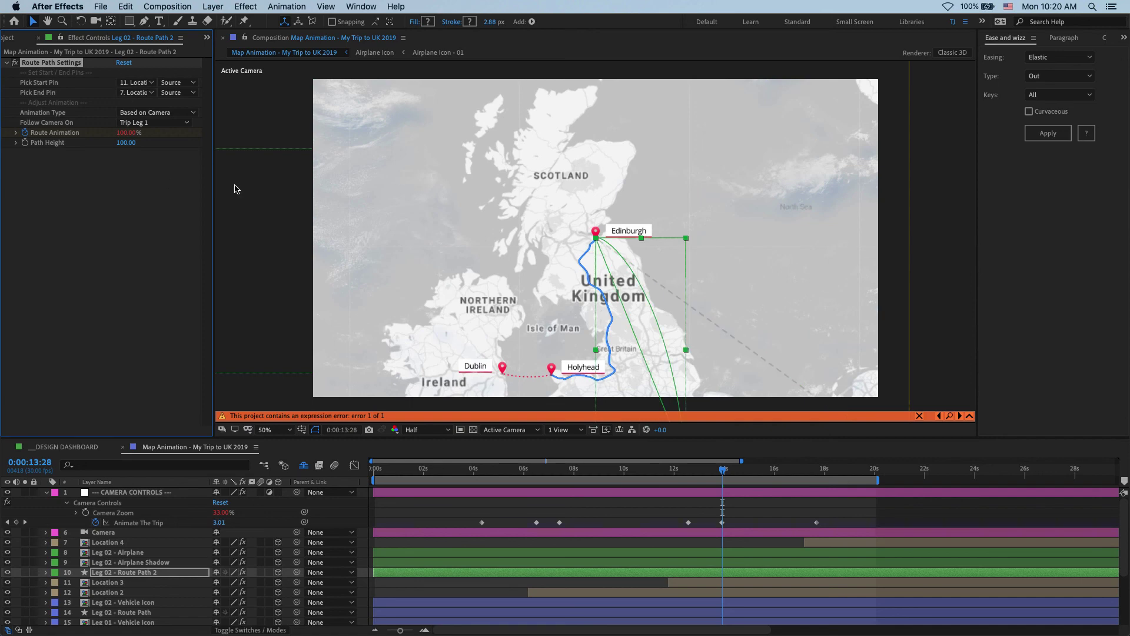
drag(234, 186, 246, 159)
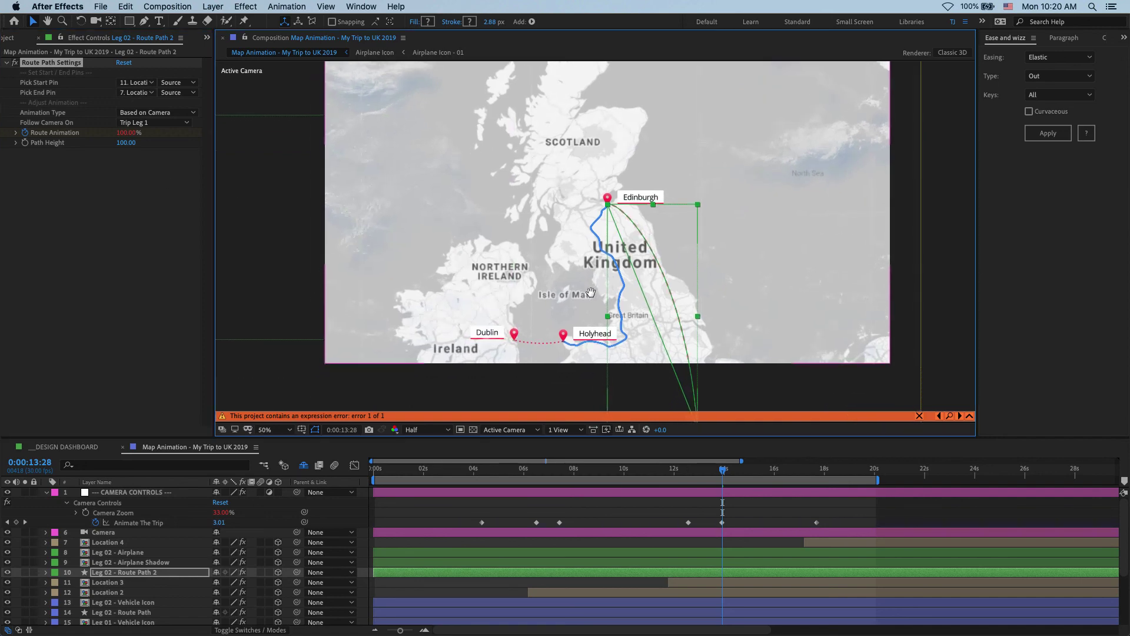
click(142, 124)
click(151, 155)
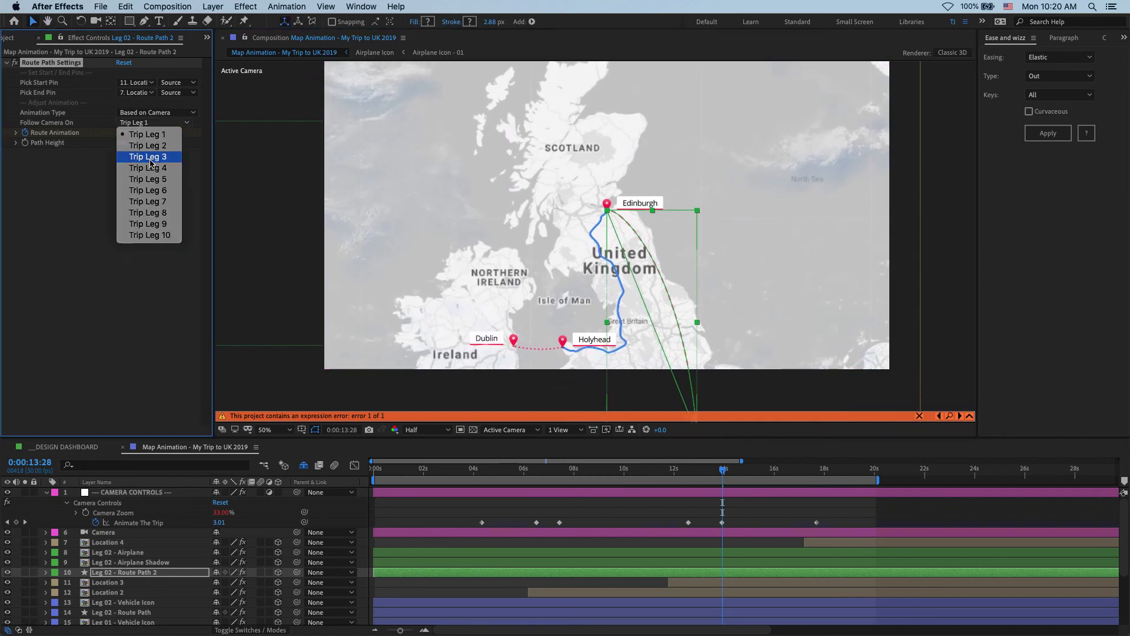
click(155, 113)
click(154, 115)
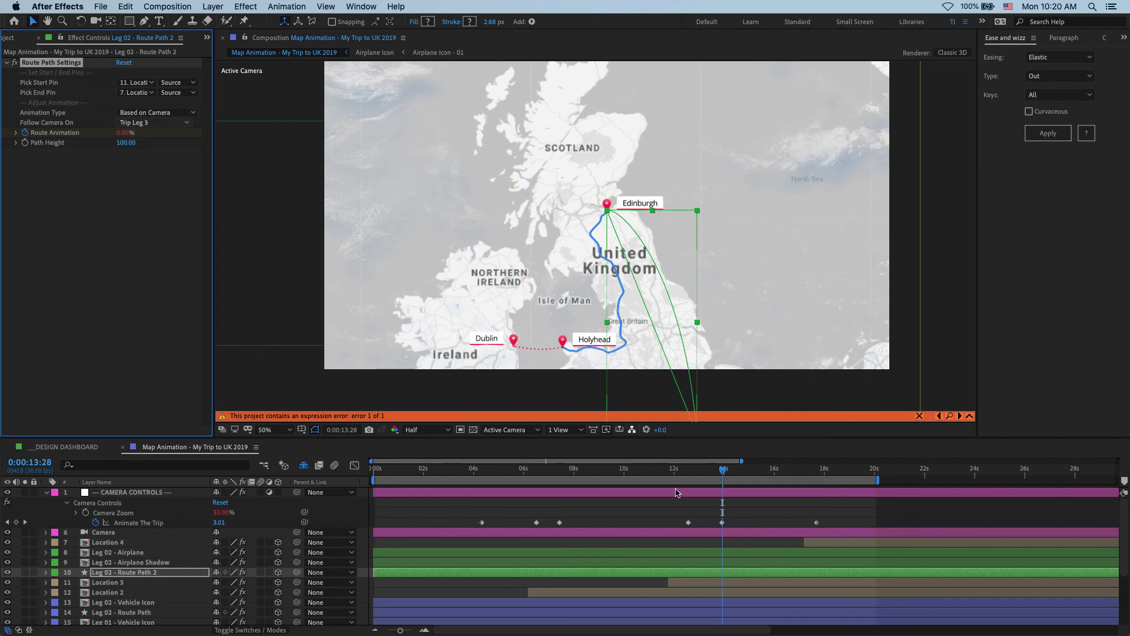
drag(727, 470, 851, 477)
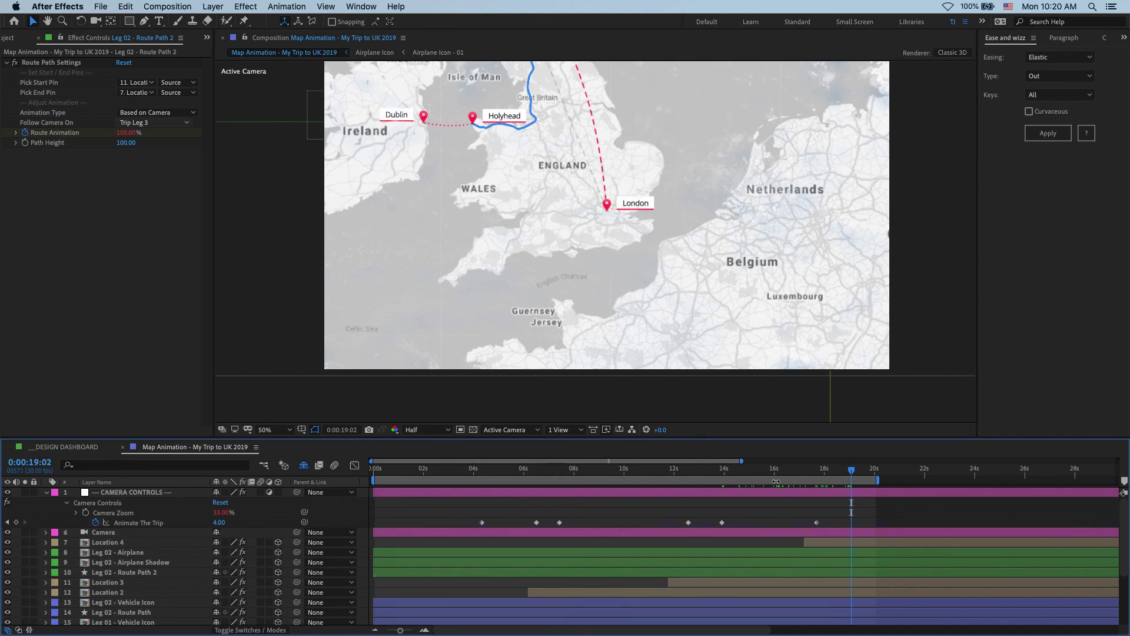
key(h)
drag(612, 330, 631, 374)
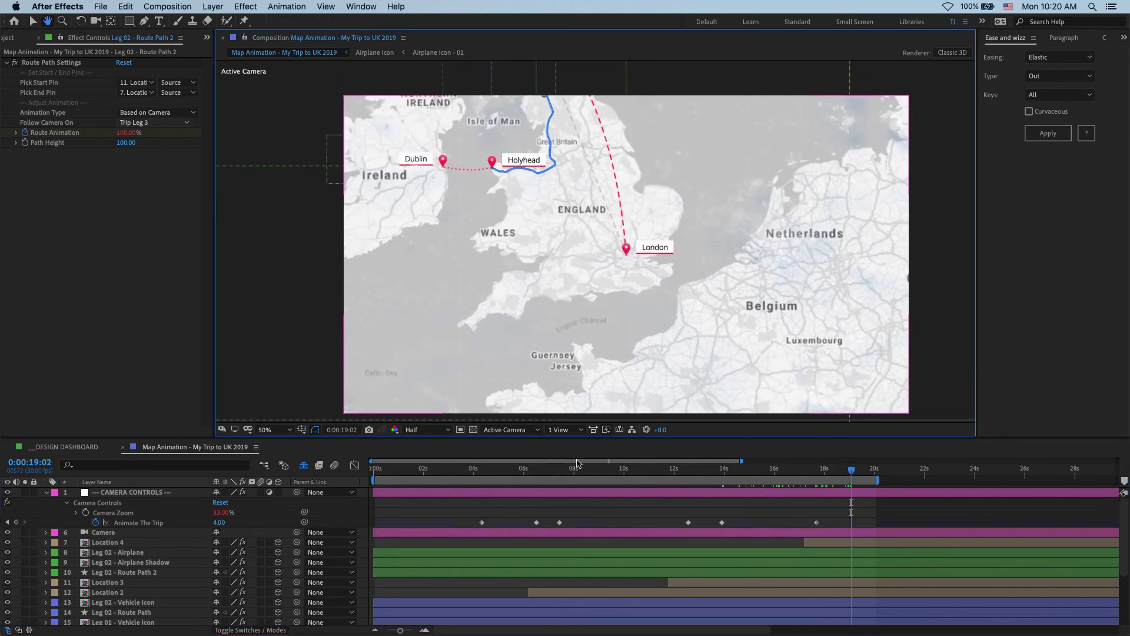
click(443, 471)
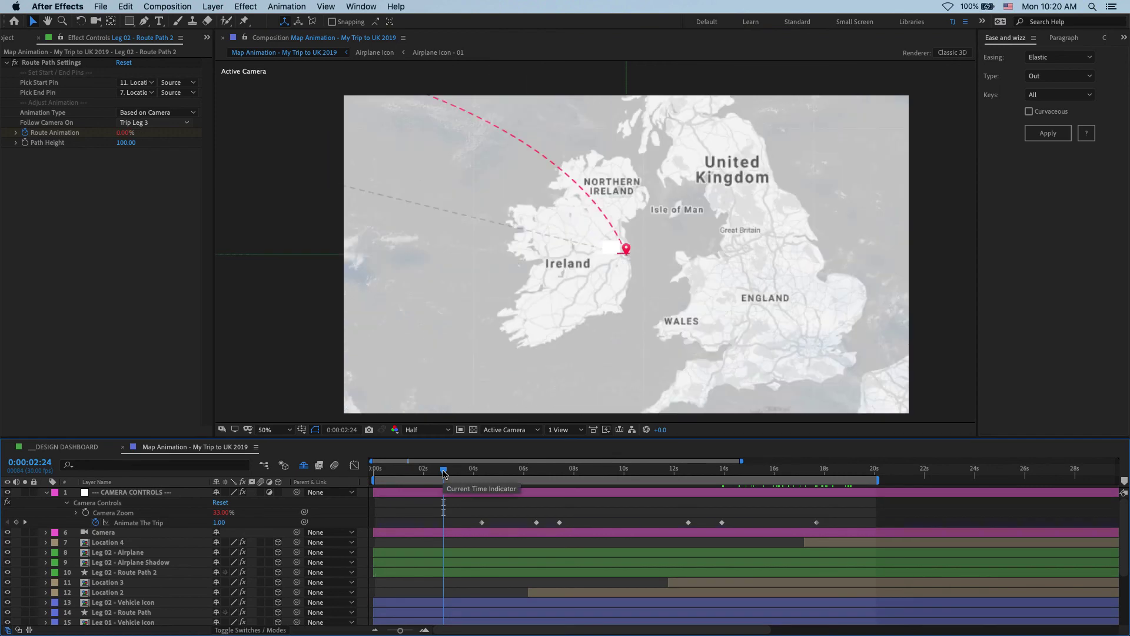
key(space)
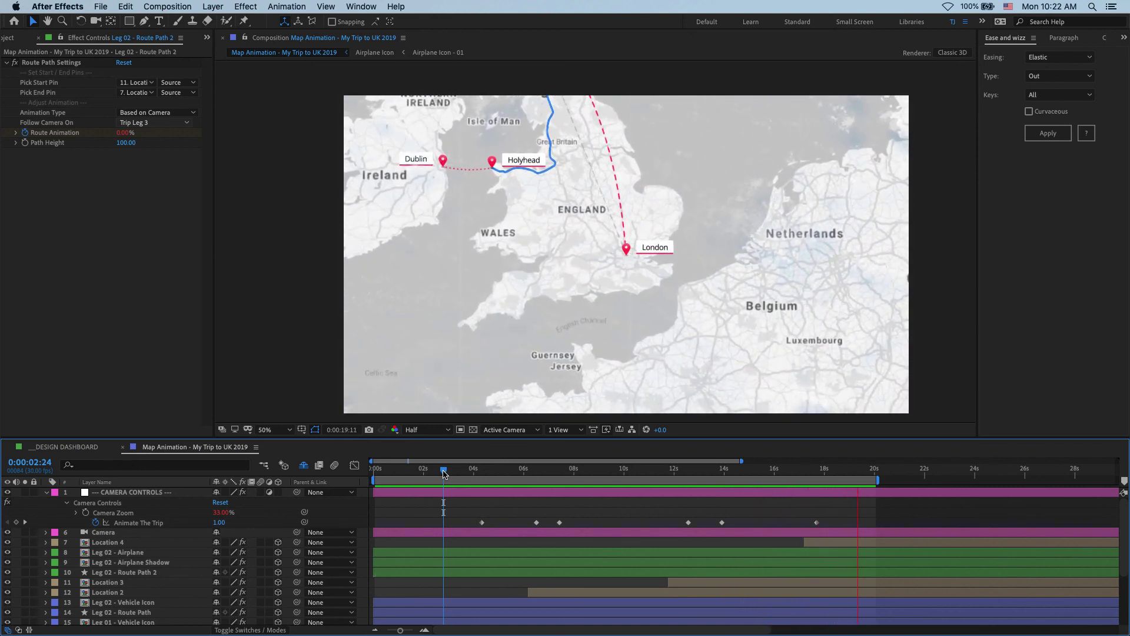
mouse_move(680, 475)
mouse_down()
mouse_move(559, 471)
mouse_move(625, 474)
mouse_up()
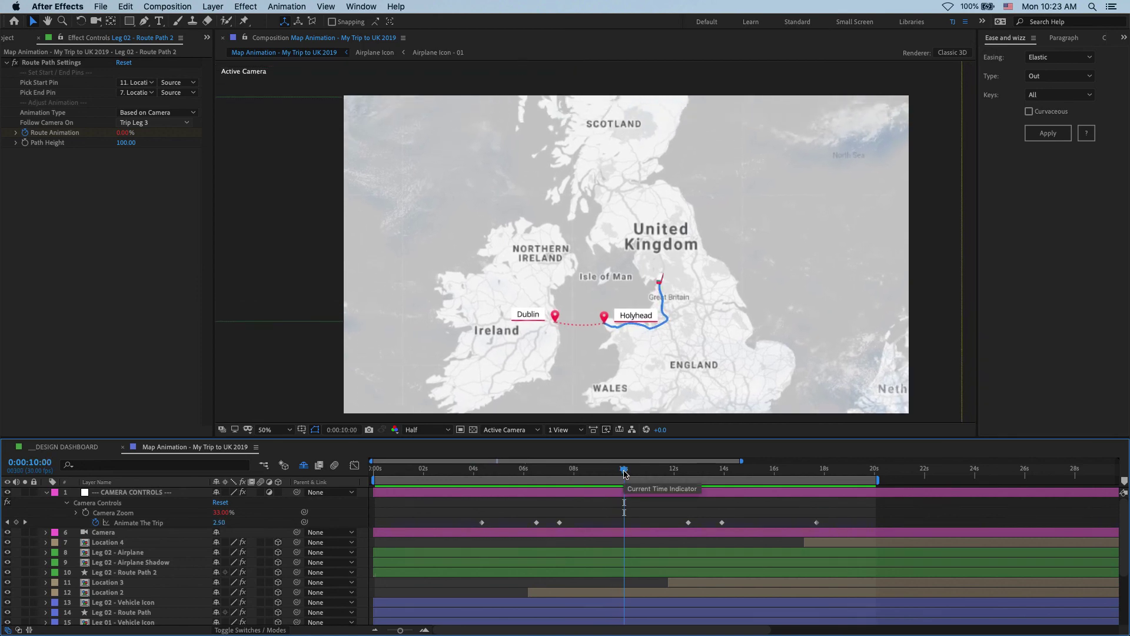
key(h)
drag(602, 384, 579, 369)
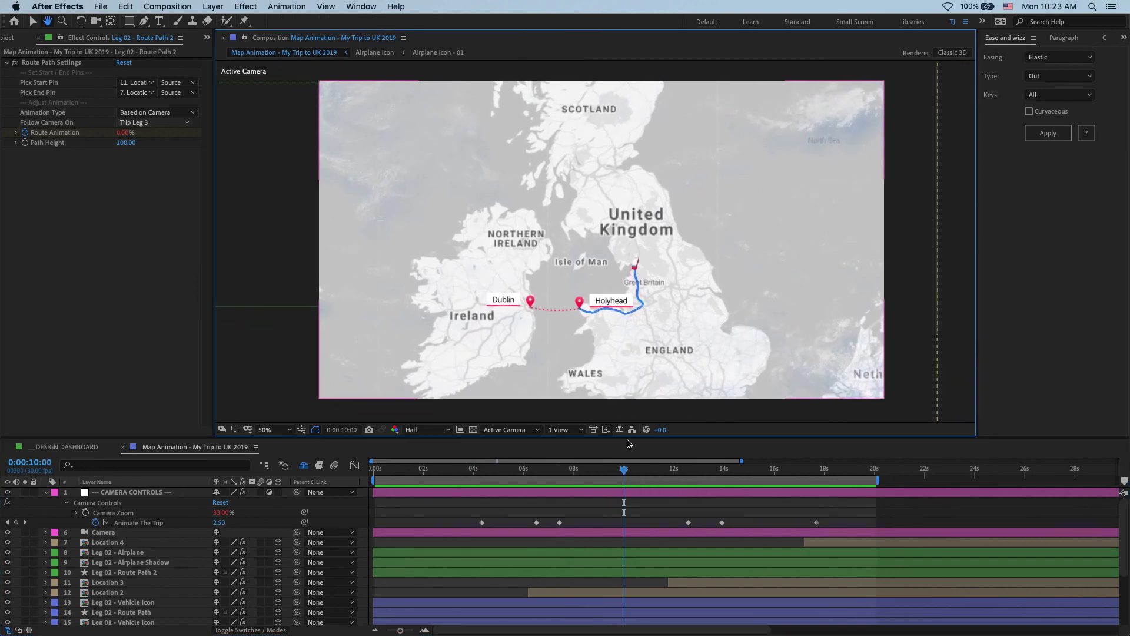
key(v)
scroll(656, 516, right, 2)
scroll(657, 512, left, 2)
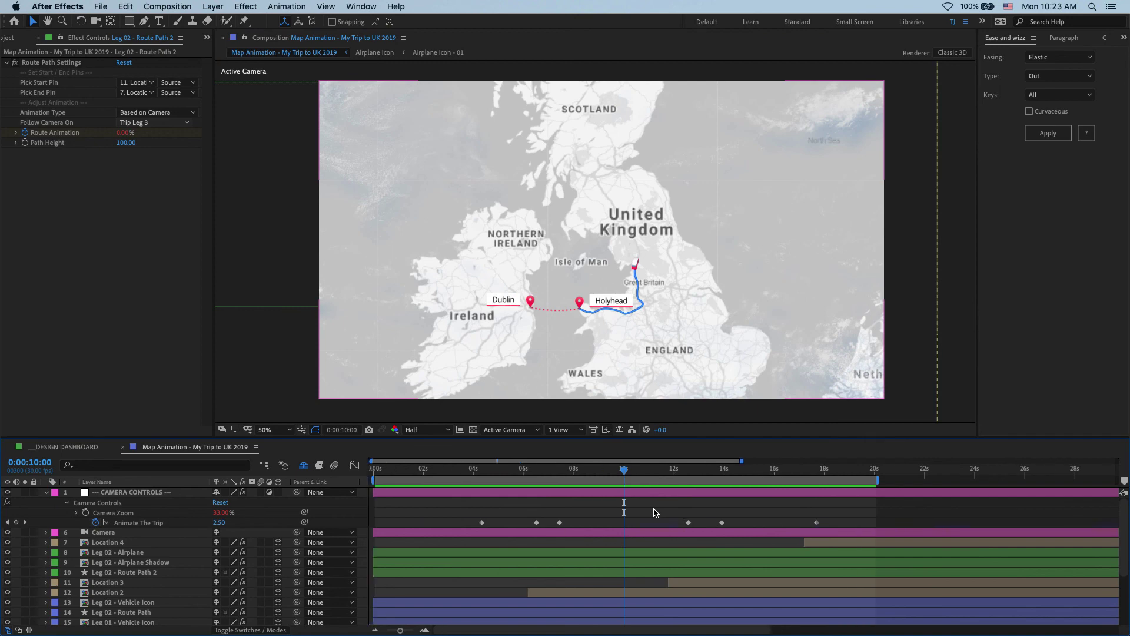